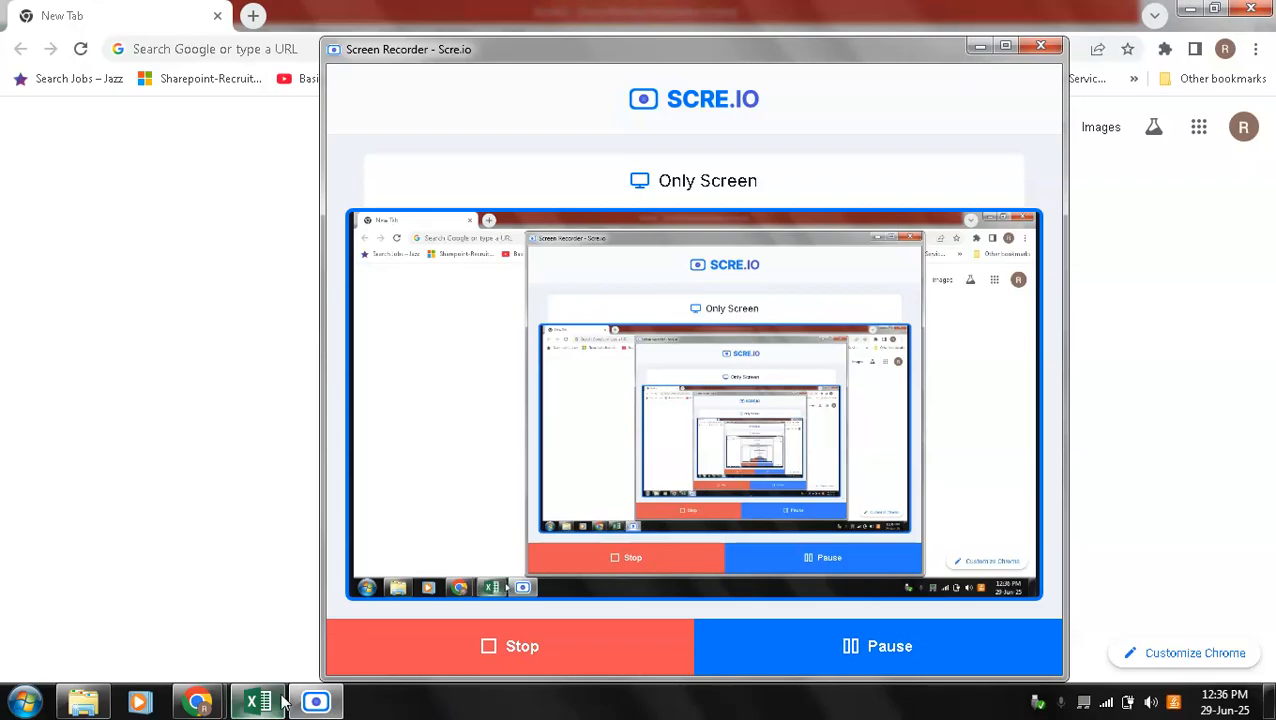
- Switch to the Excel workbook and list the colour codes "1 - Red", "2 - Blue" and "3 - Green" in AH6:AH8
click(258, 702)
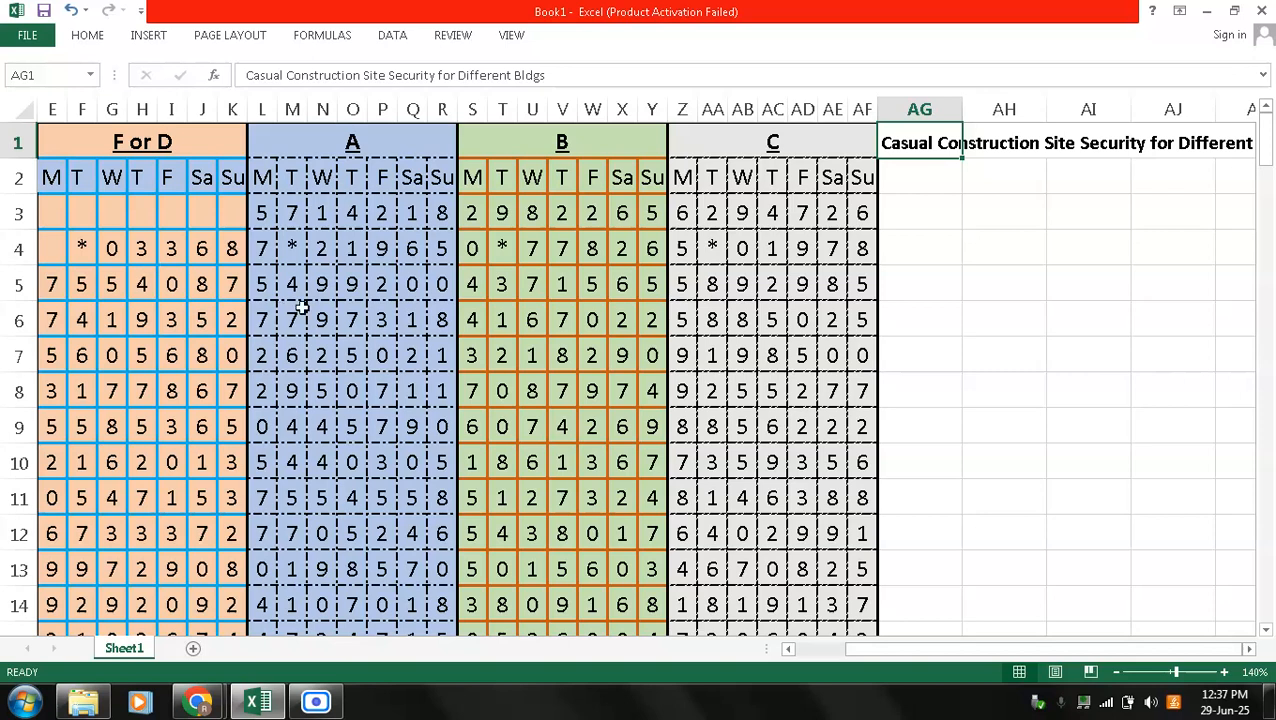
click(918, 329)
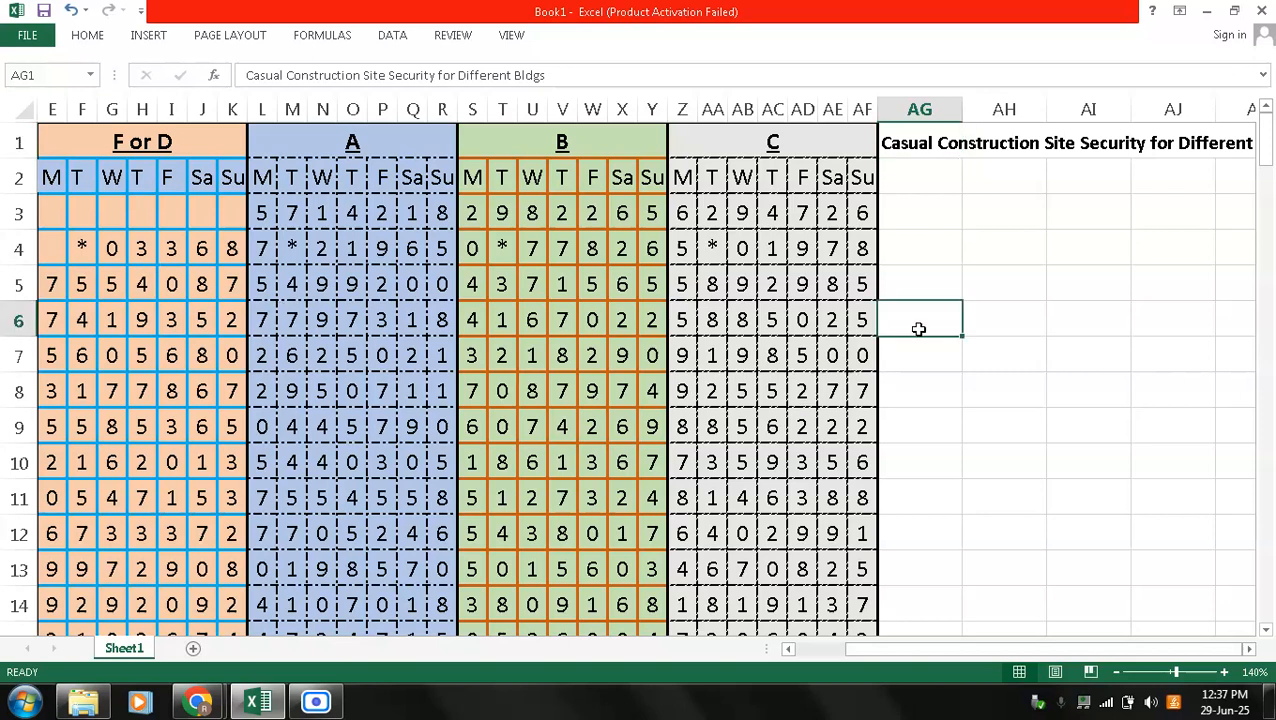
key(Right)
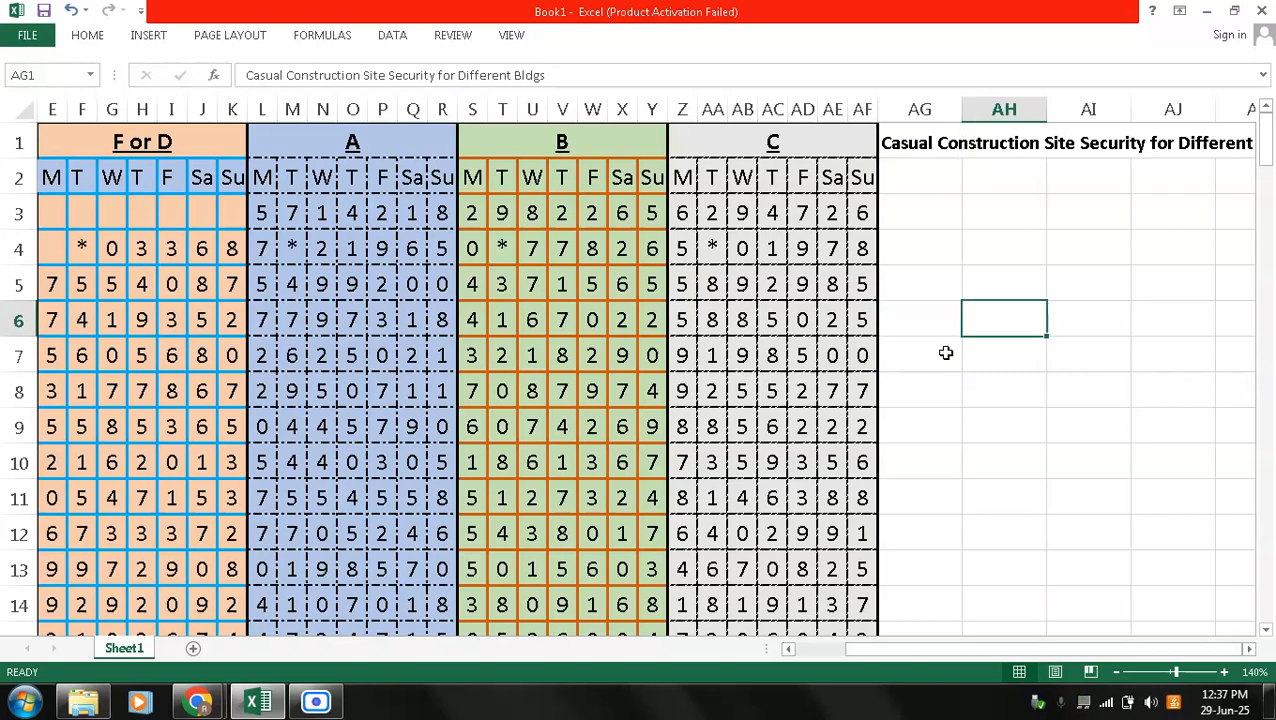
text(1 - )
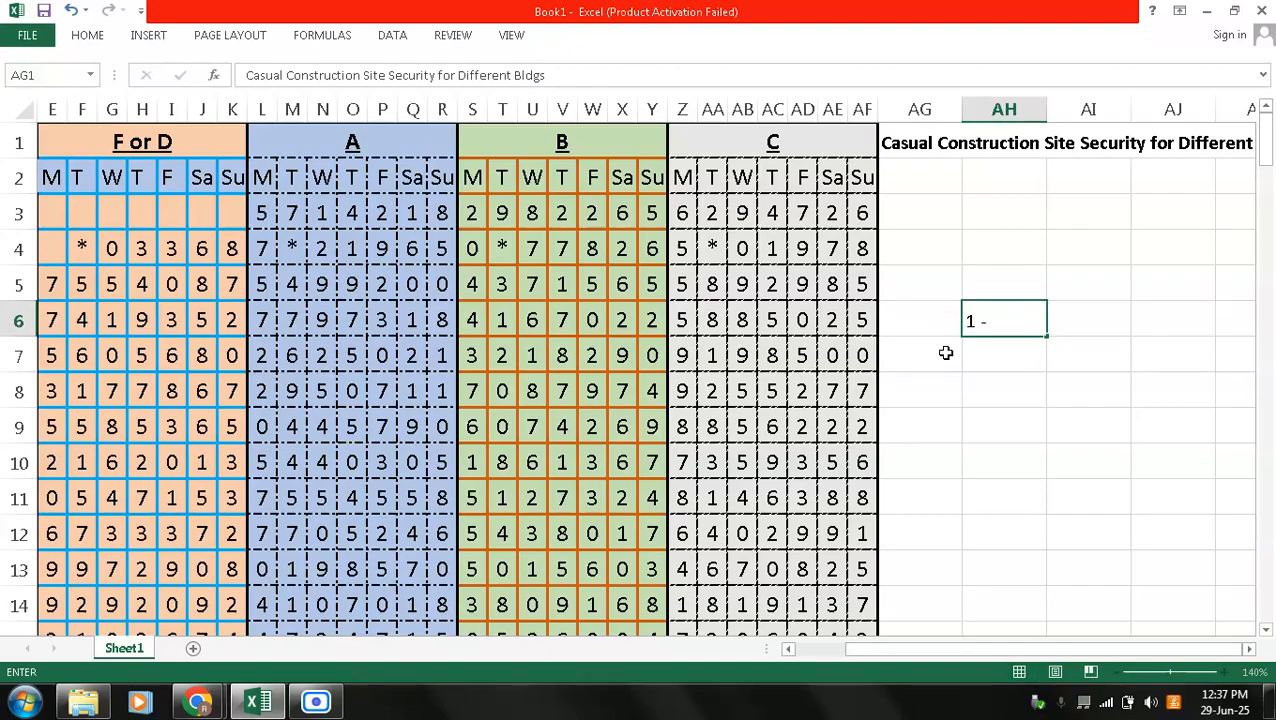
text(Red)
key(Return)
text(2 - Blue)
key(Return)
text(3 - Green)
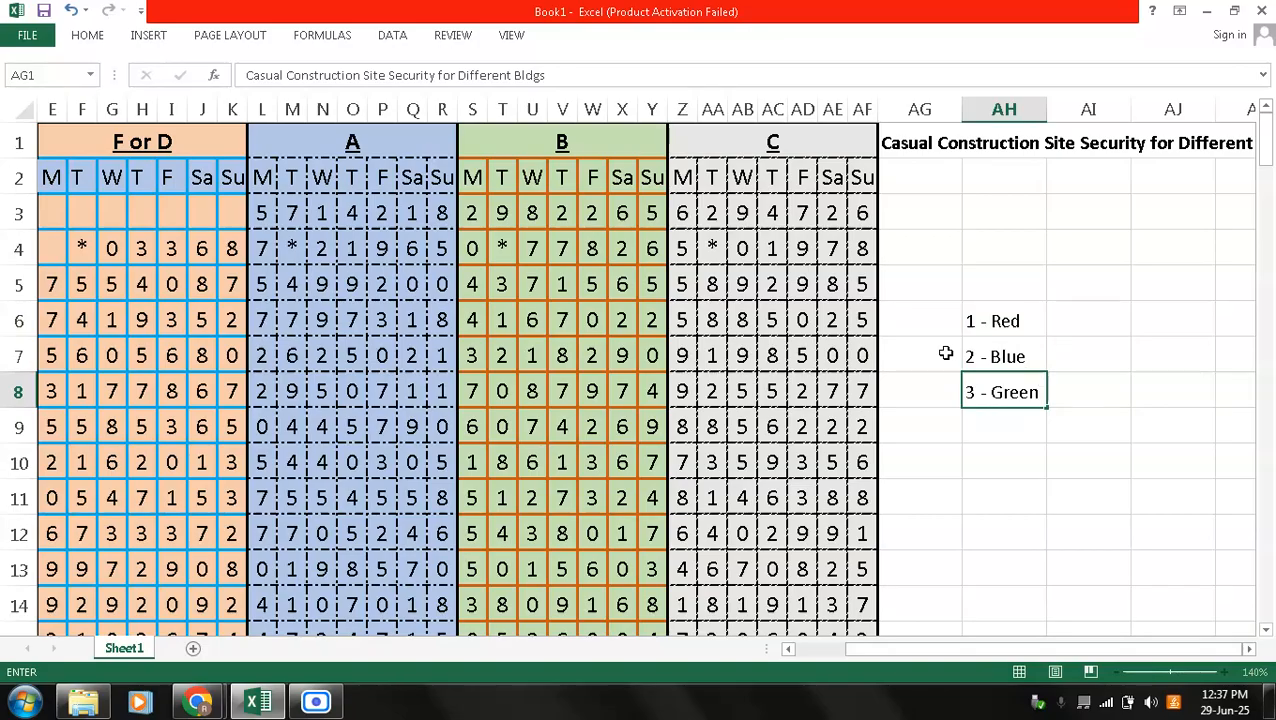
key(Return)
- Continue the colour list with "4 - Brown", "5 - Pink" and "6 - Purple" in AH9:AH11
text(4 - Brown)
key(Return)
text(5 - )
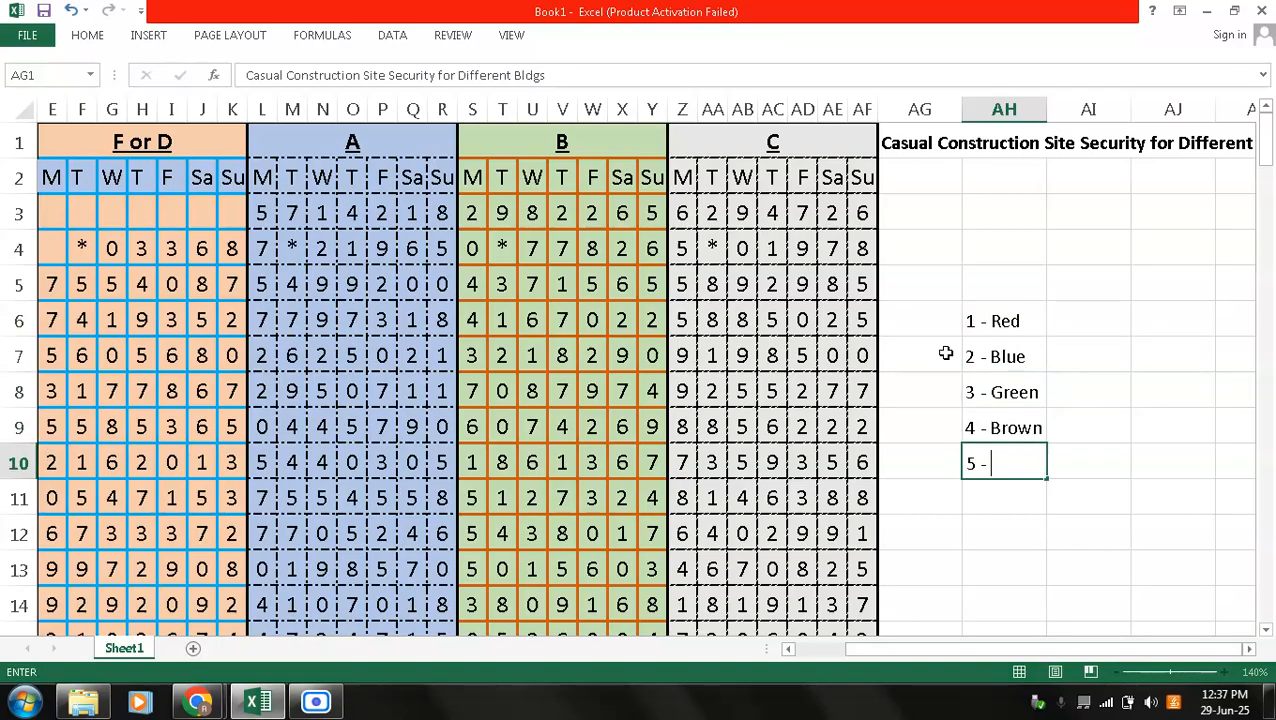
text(Pink)
text(/Pur)
text(ple)
key(BackSpace)
key(BackSpace)
key(BackSpace)
key(BackSpace)
key(BackSpace)
key(BackSpace)
key(BackSpace)
key(Return)
text(6 - Purple)
key(Return)
- Add "7 - Yellow", "8 - Blank" and "9 - Dark Green" to the colour list in AH12:AH14
text(7 - )
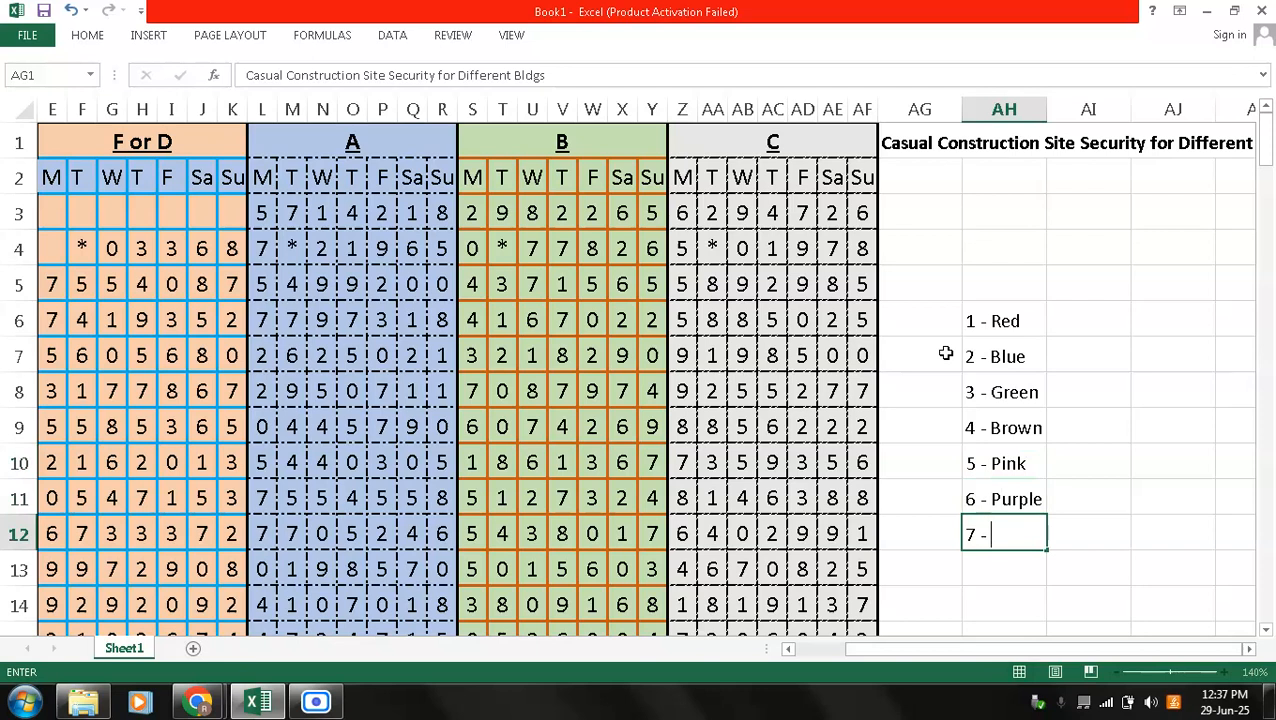
text(Yellow)
key(Return)
text(8 -)
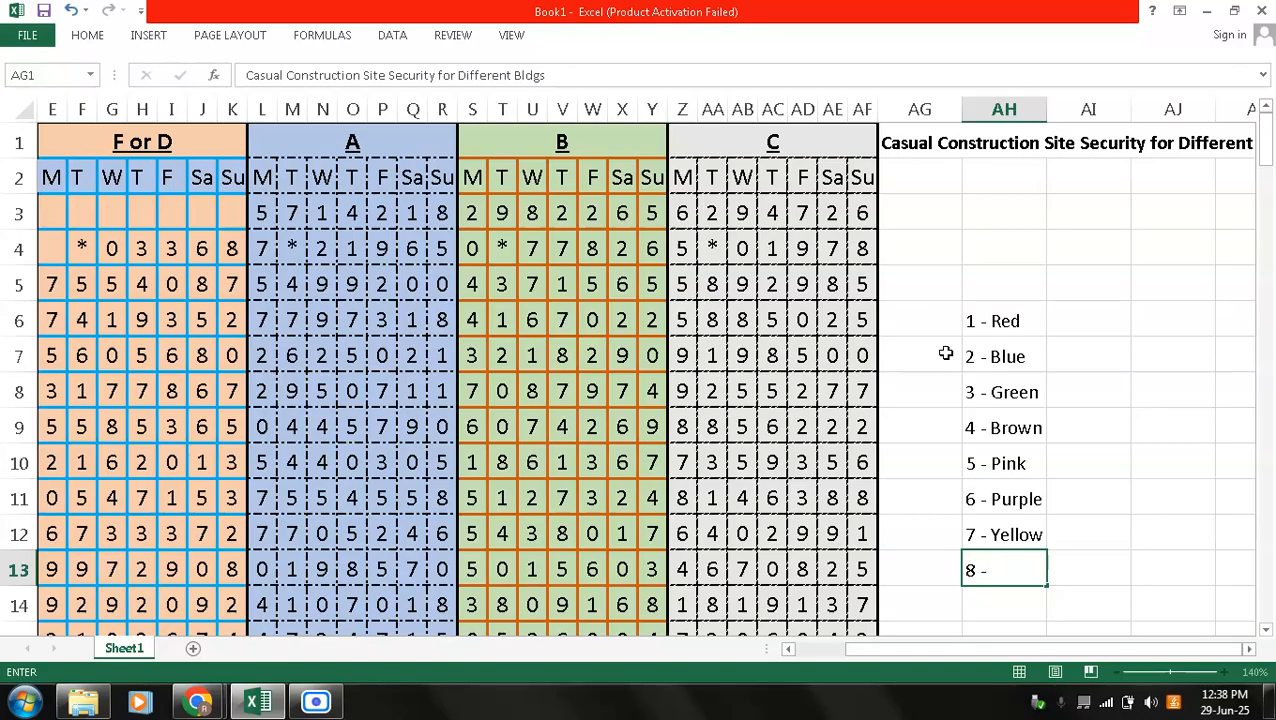
text(Blank)
key(Return)
text(9 -)
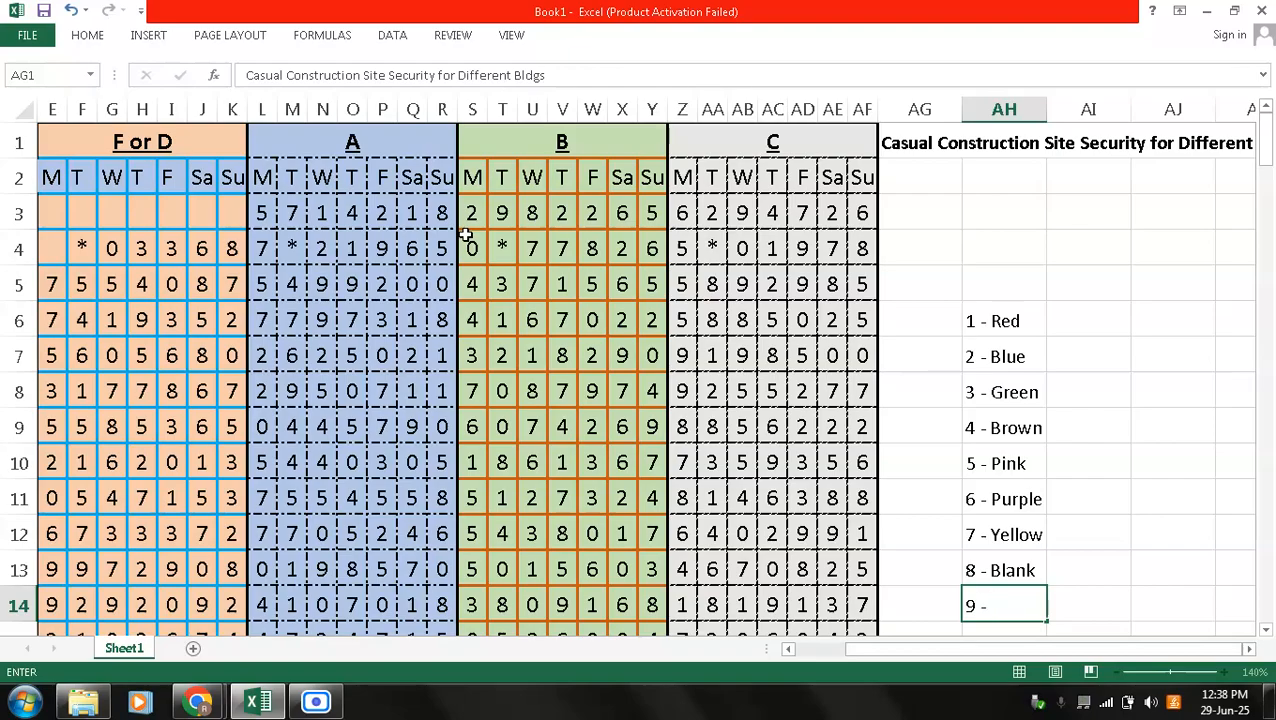
text(Dark Green)
key(Return)
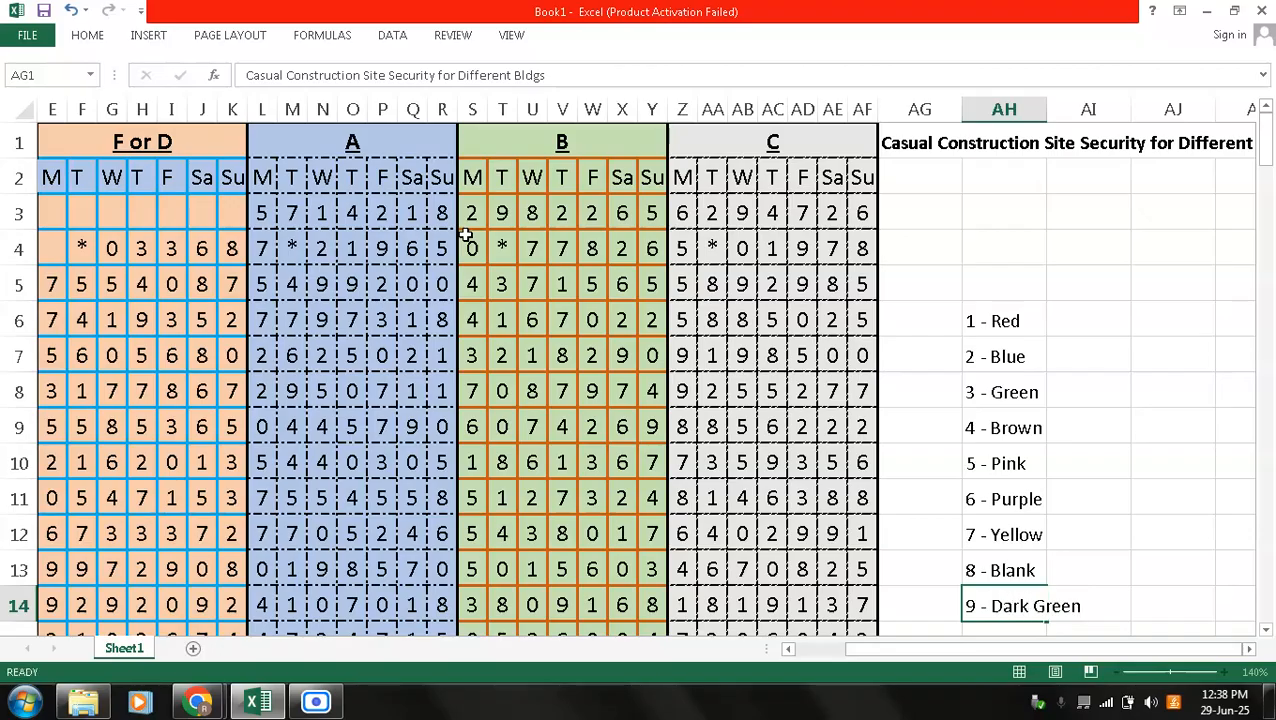
- Change the colour list entry for 9 in AH14 to "9 - orange"
key(Up)
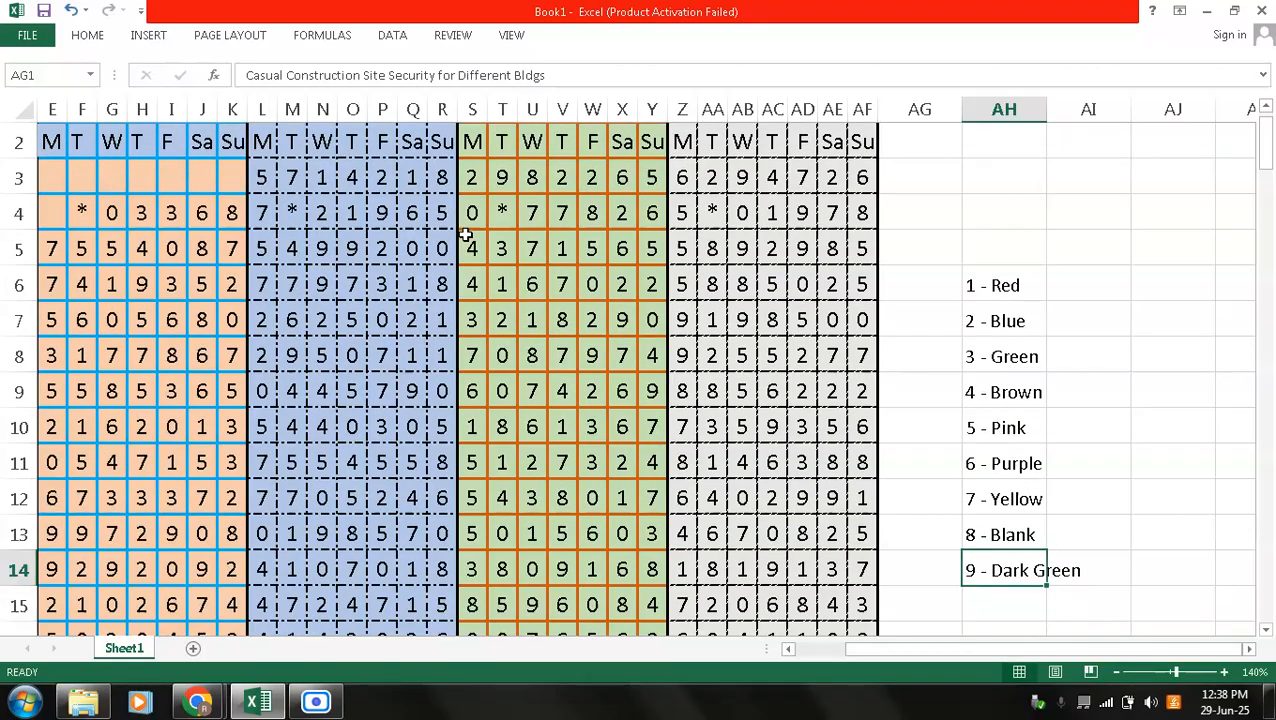
key(F2)
key(BackSpace)
key(BackSpace)
key(BackSpace)
key(BackSpace)
key(BackSpace)
key(BackSpace)
key(BackSpace)
key(BackSpace)
key(BackSpace)
key(BackSpace)
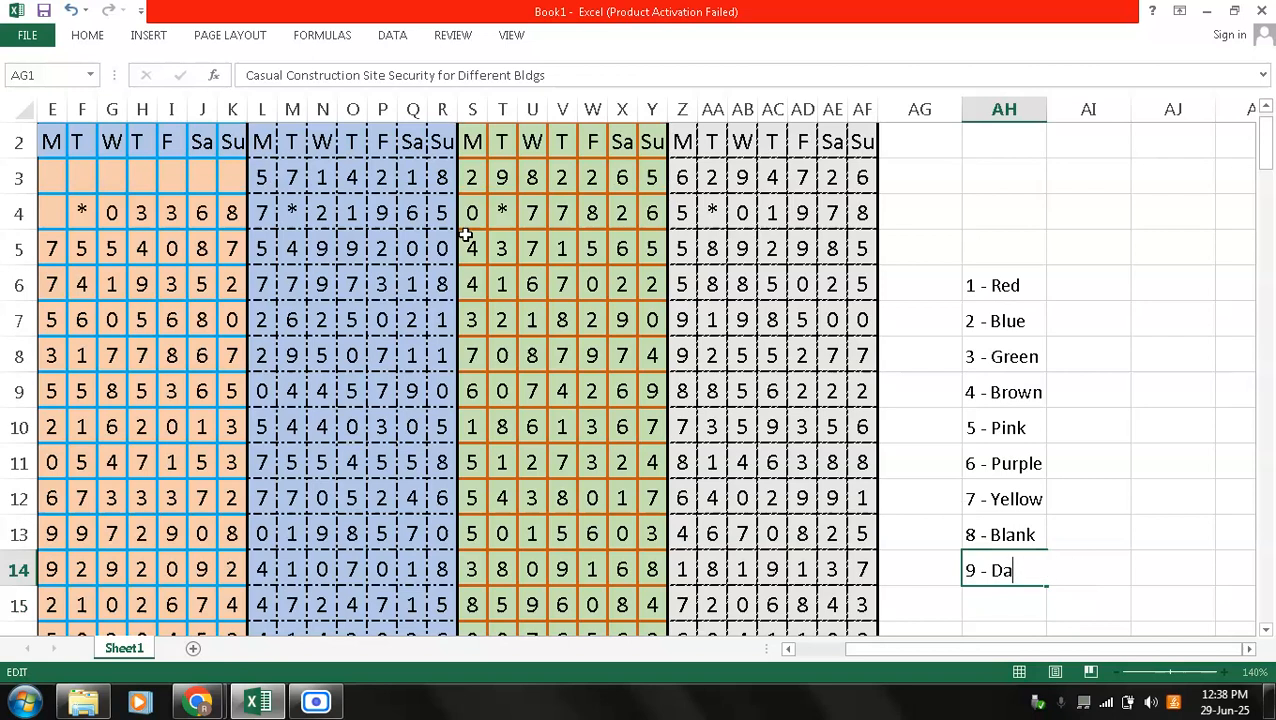
text(orange)
key(Return)
- Add "0 - Grey" as the last entry of the colour list in AH15
text(1)
key(BackSpace)
text(0 -)
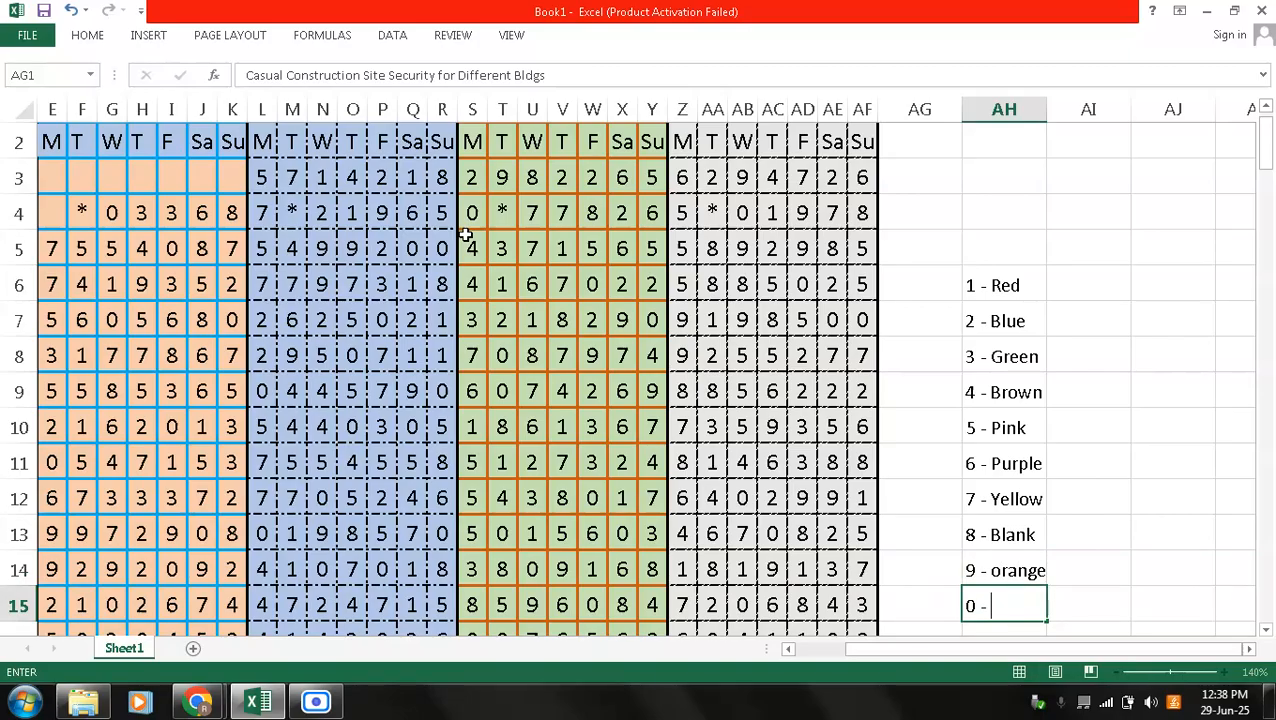
text(Grey)
key(Return)
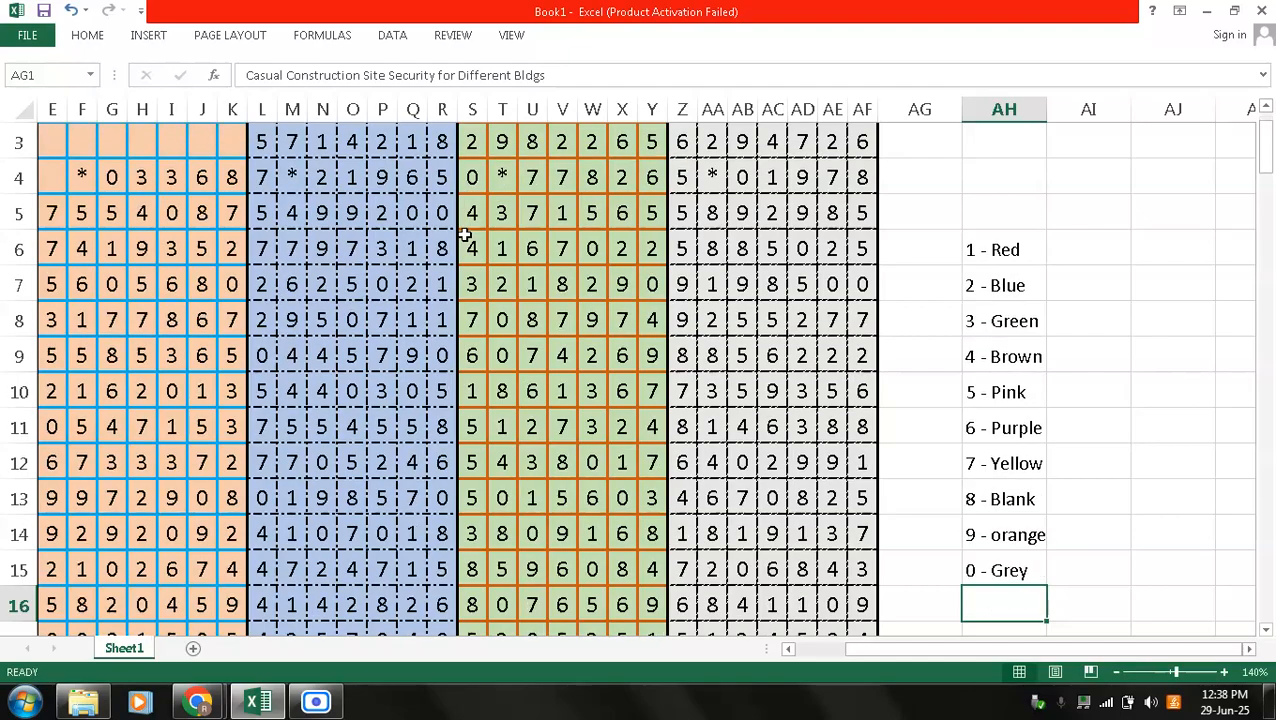
- Move the whole colour list AH6:AH15 up one row so it starts in AH5
scroll(268, 222, up, 1)
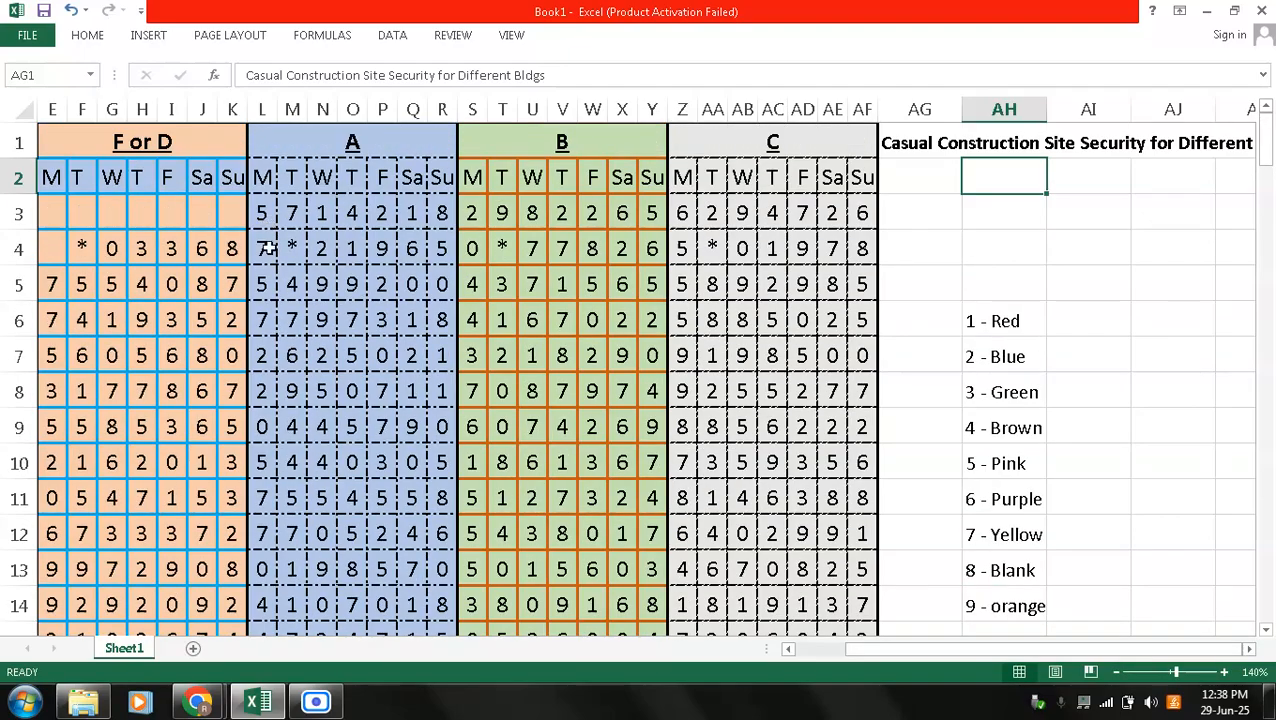
click(1001, 297)
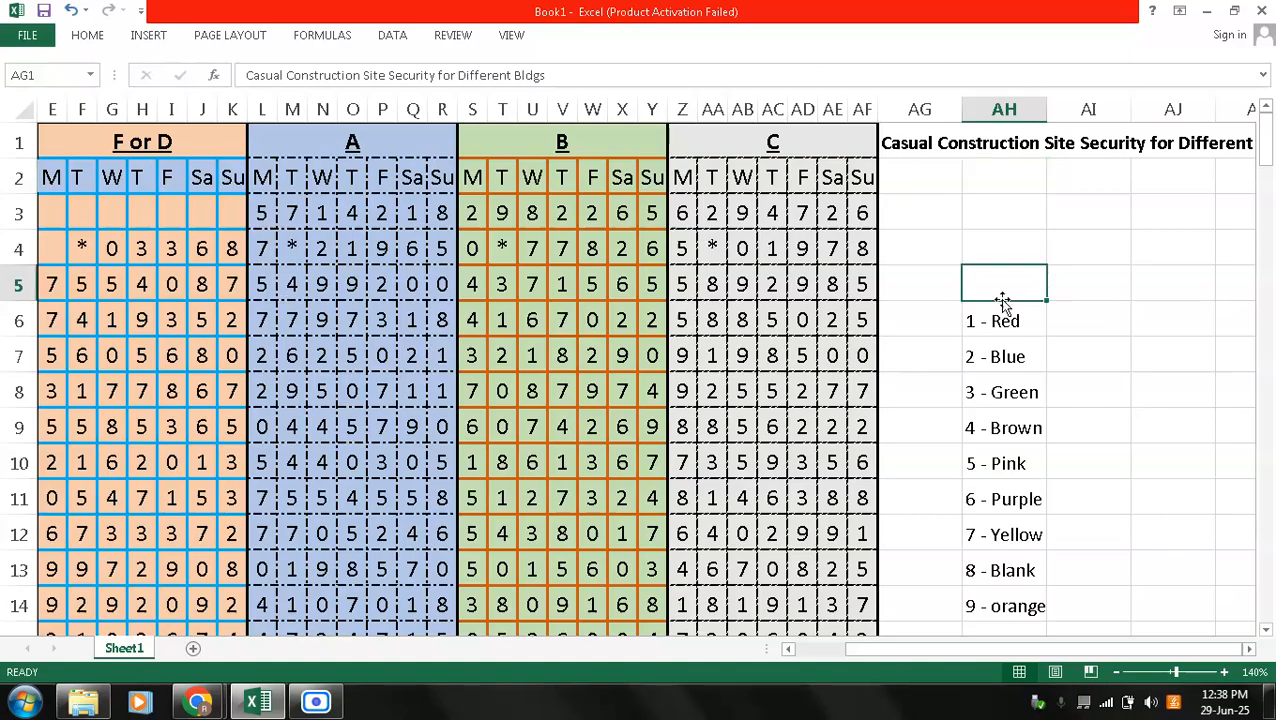
click(1001, 319)
key(ctrl+shift+Down)
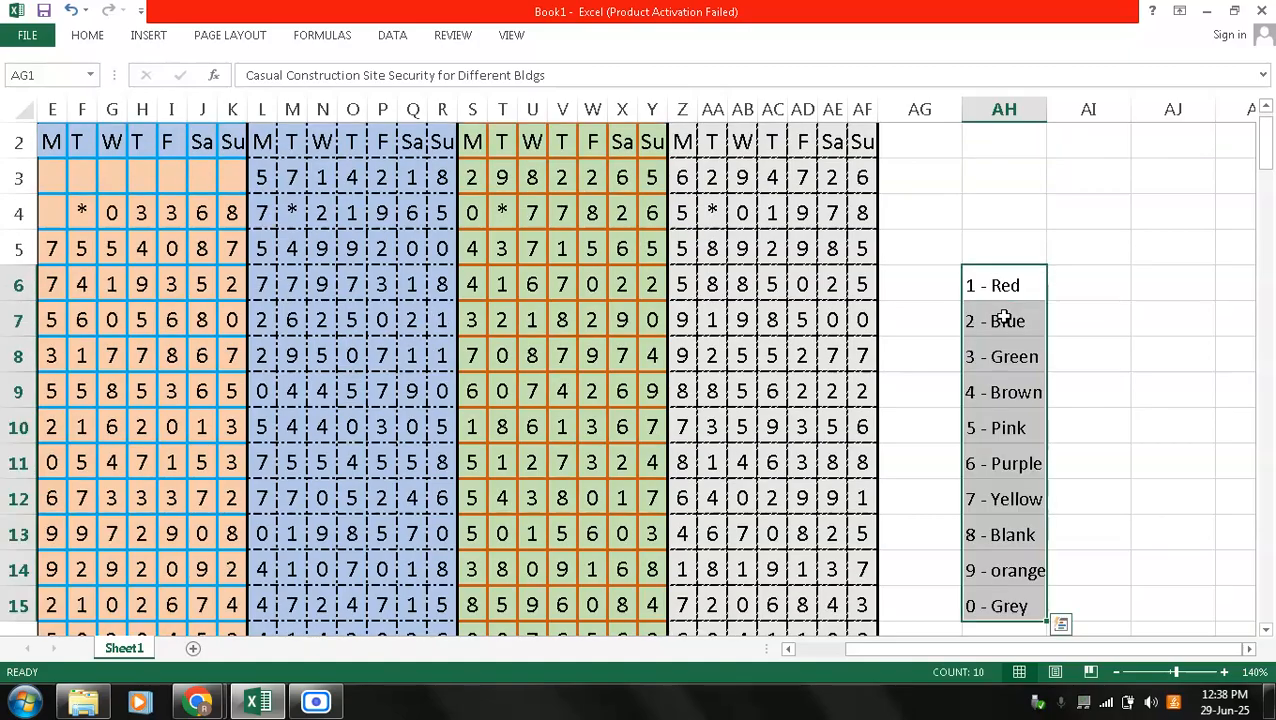
key(ctrl+x)
key(Up)
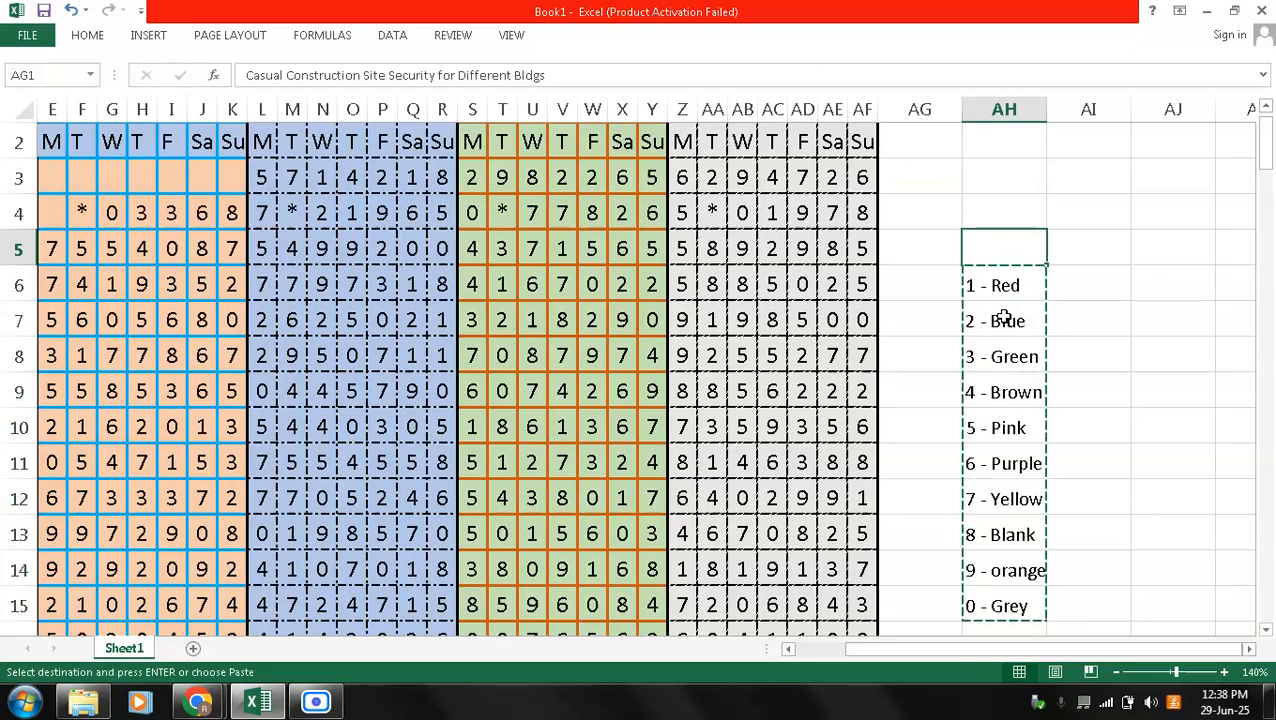
key(Return)
- Delete the three empty columns A to C in front of the number tables
key(Left)
key(Left)
key(Left)
key(Left)
key(Left)
key(Left)
key(Left)
key(Left)
key(Left)
key(Left)
key(Left)
key(Left)
key(Left)
key(Left)
key(Left)
key(Left)
key(Left)
key(Left)
key(Left)
key(Left)
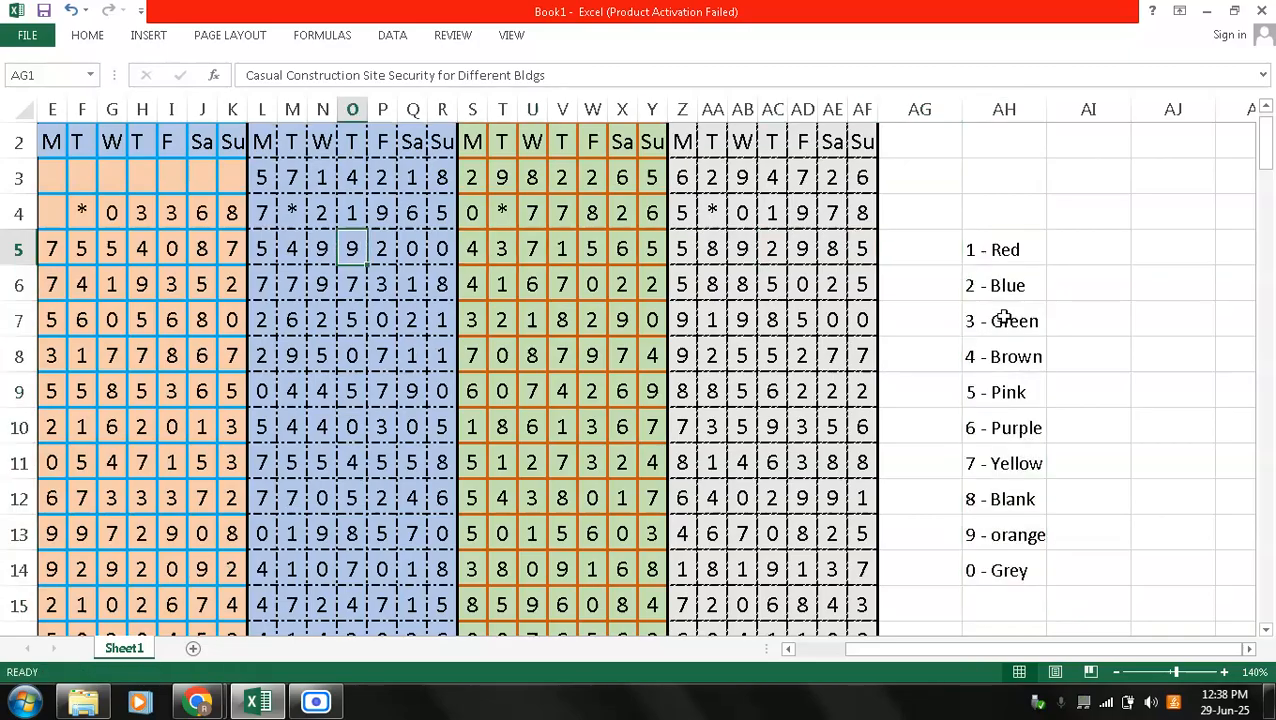
key(Up)
key(Right)
key(Right)
key(Right)
key(Right)
key(Right)
key(Right)
key(Right)
key(Right)
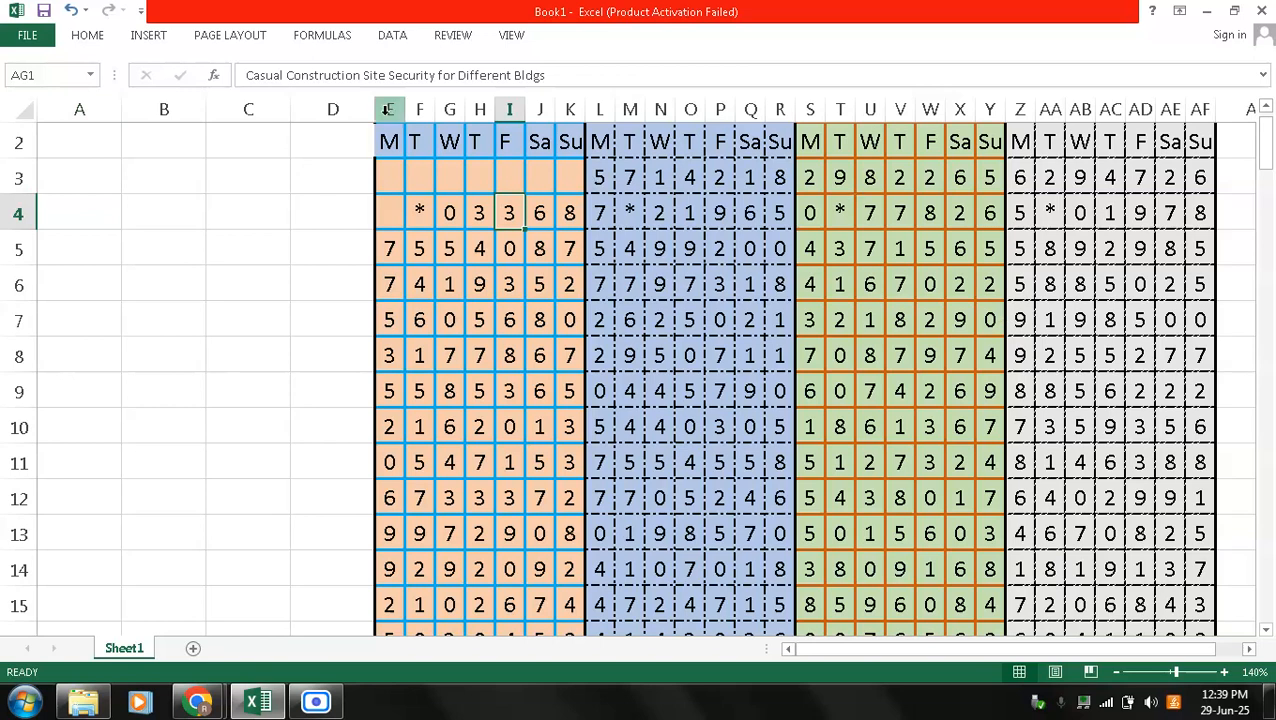
click(268, 106)
key(shift+Left)
key(shift+Left)
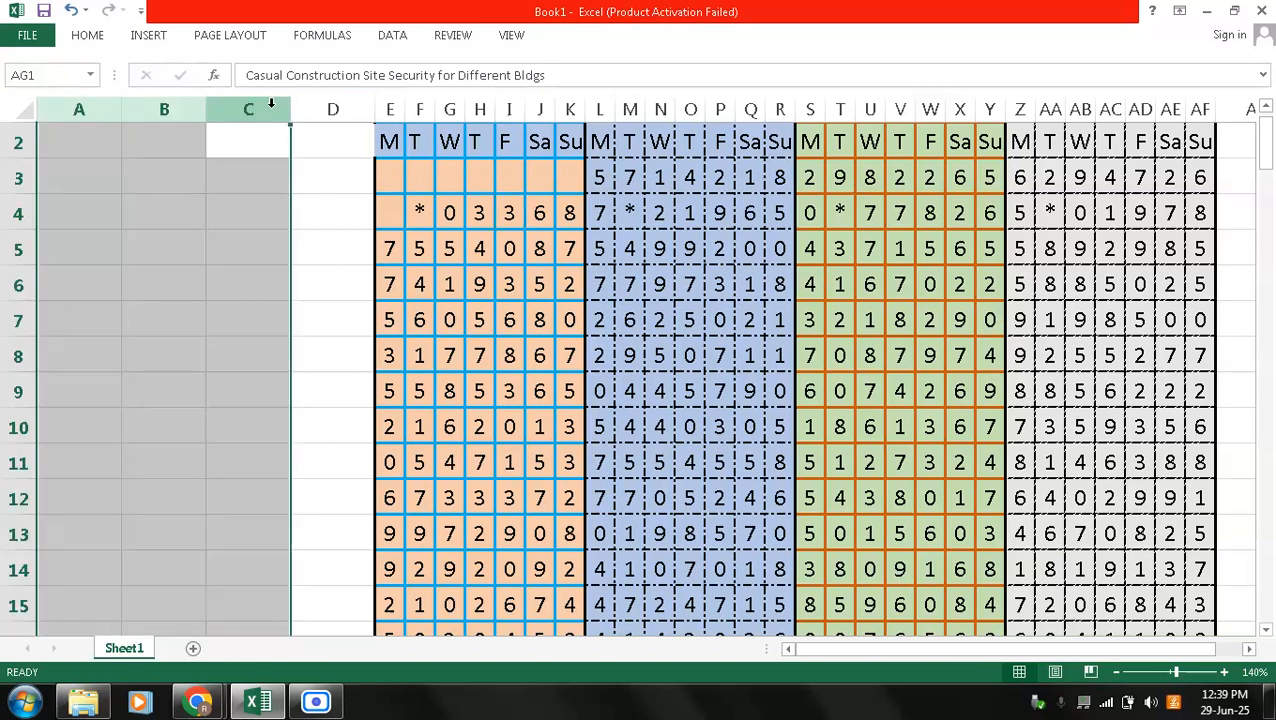
key(ctrl+minus)
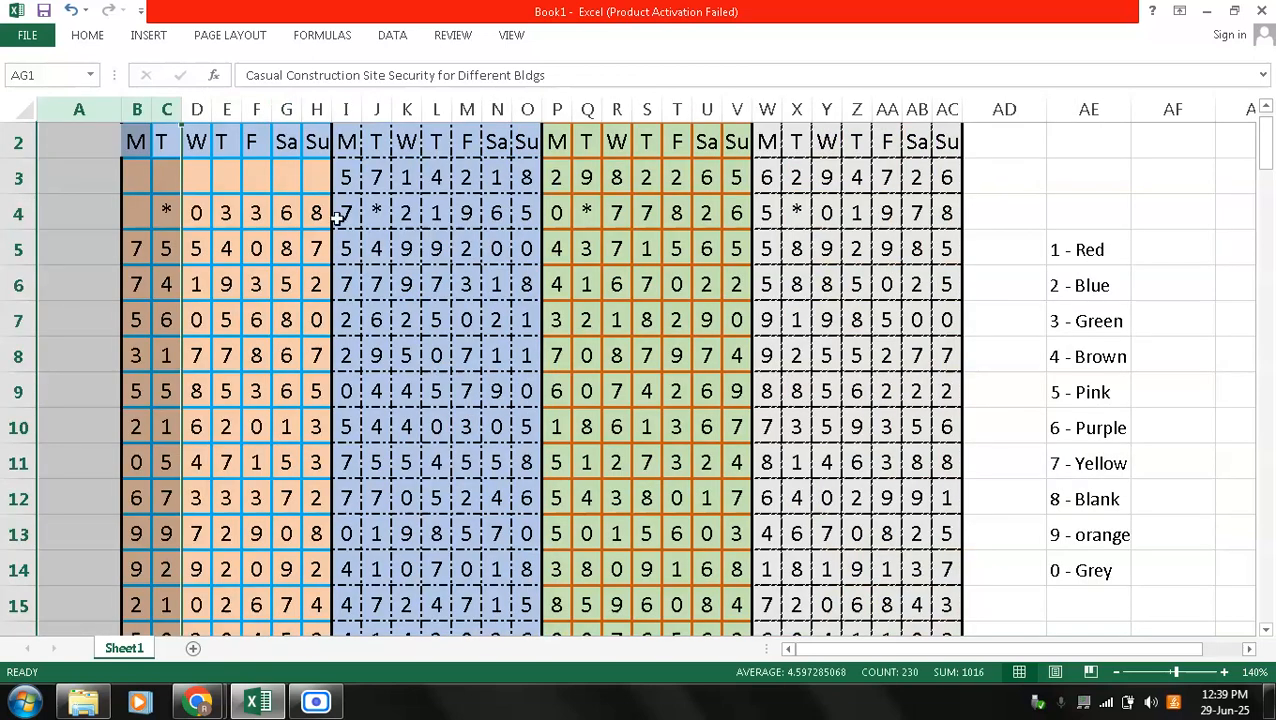
click(337, 218)
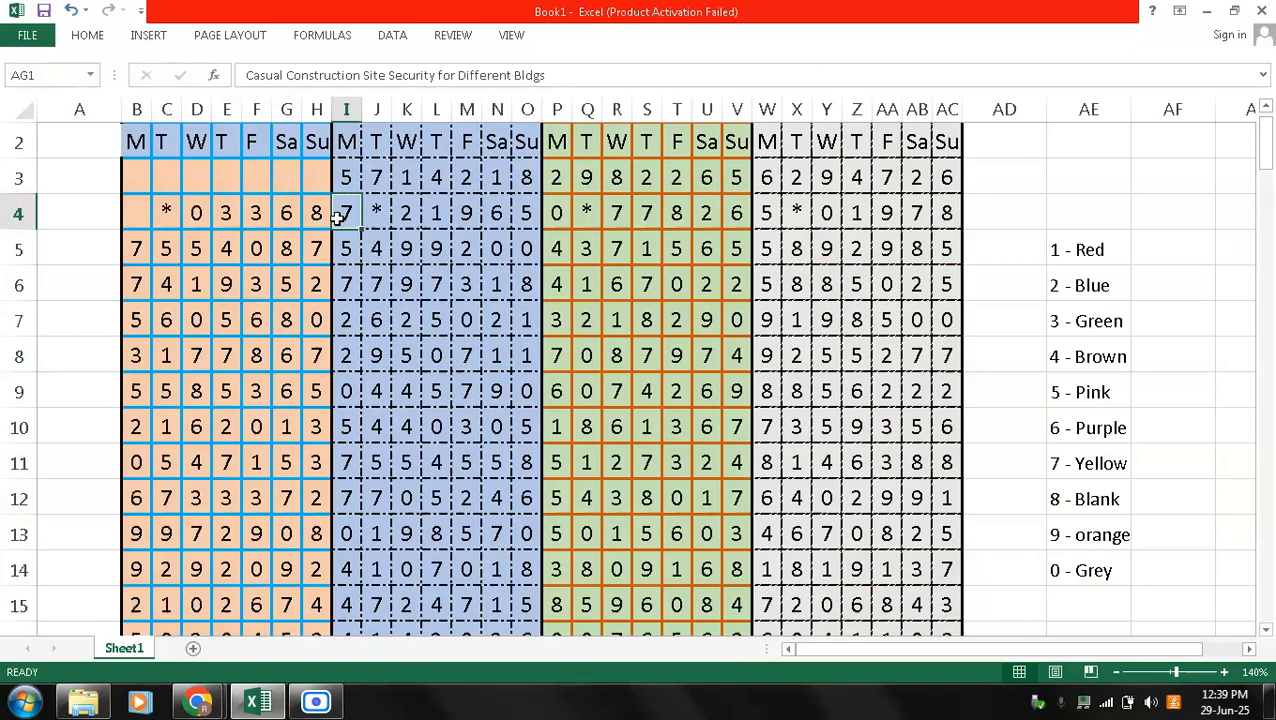
- Go through the block headings "F or D", "A", "B" and "C" in row 1, selecting each in turn
click(1266, 116)
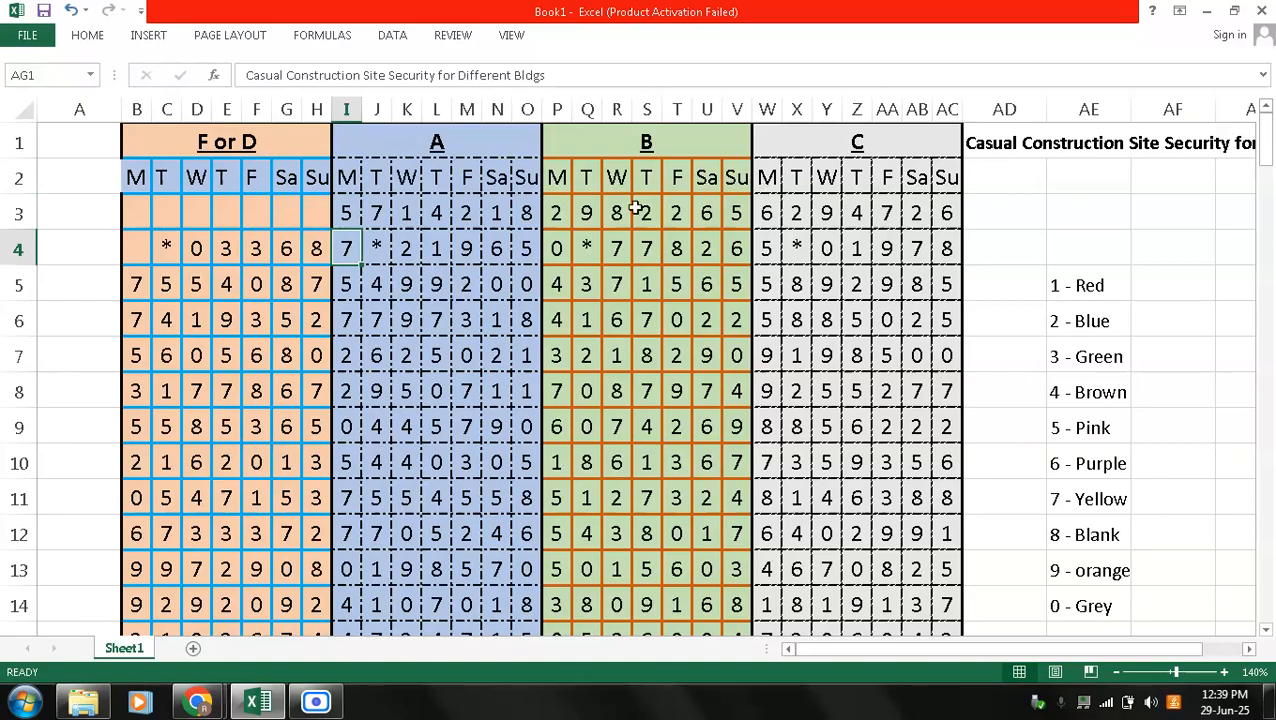
click(283, 141)
click(408, 148)
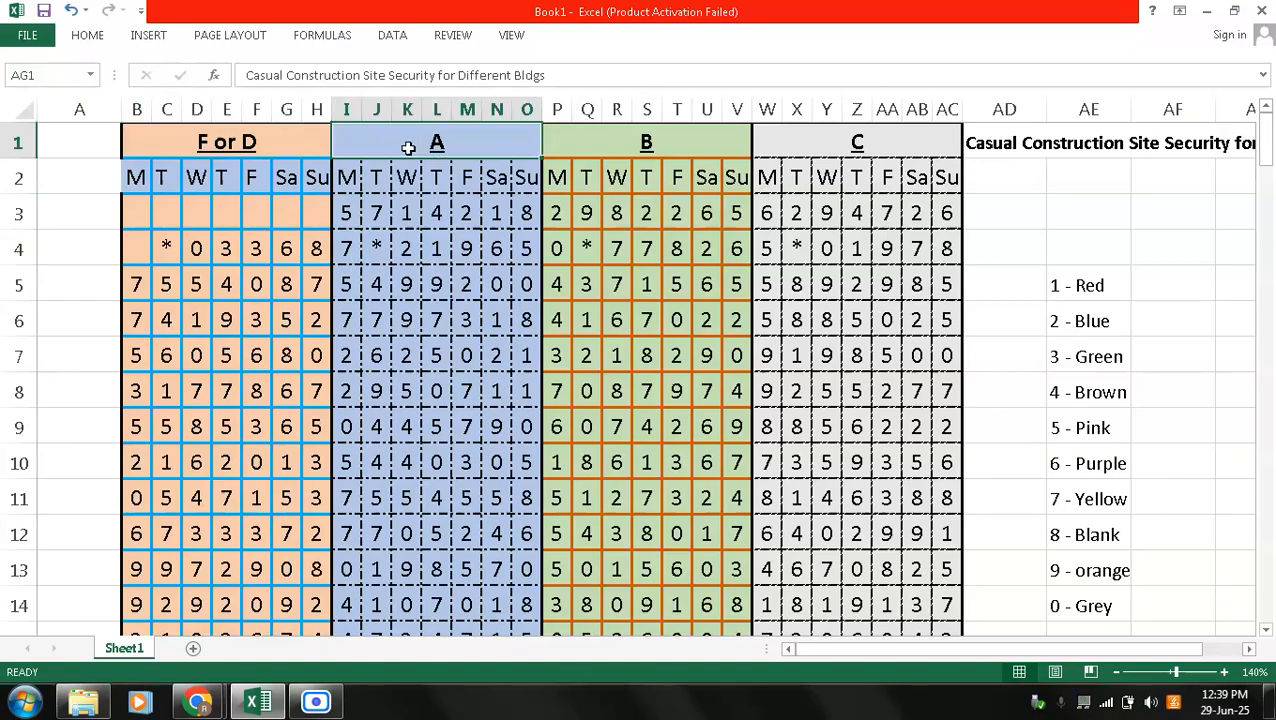
click(589, 153)
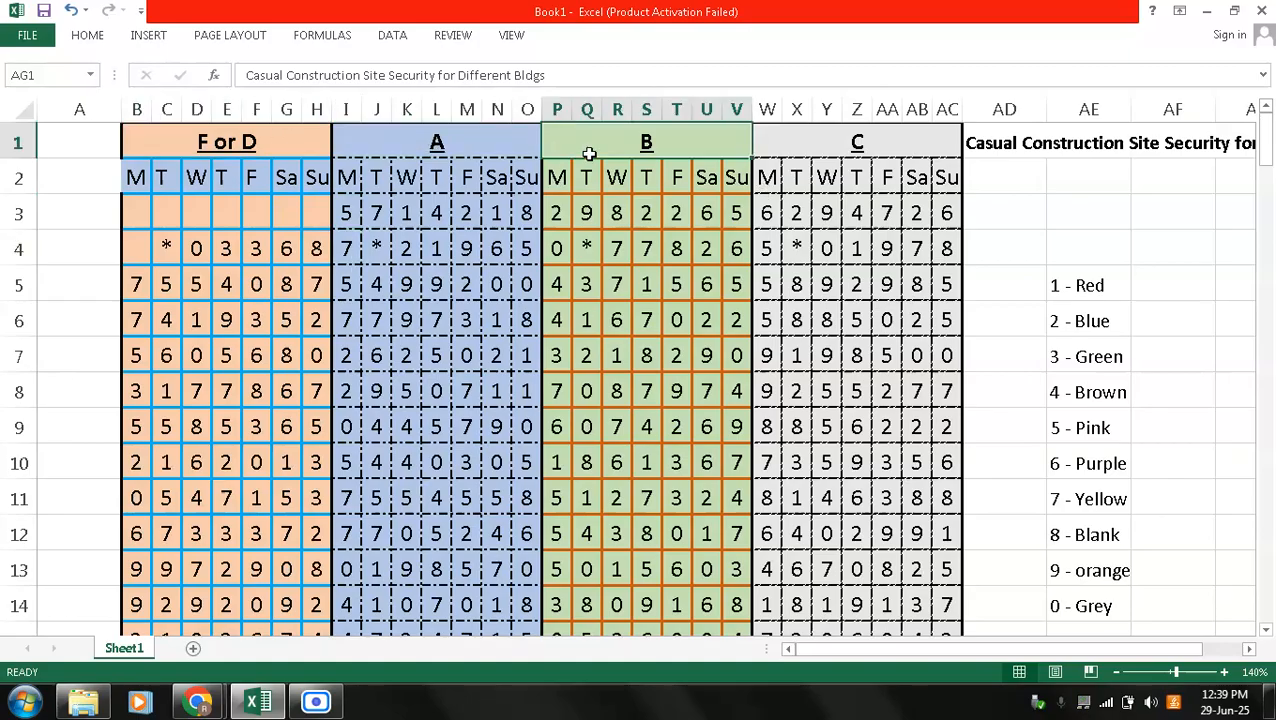
click(868, 143)
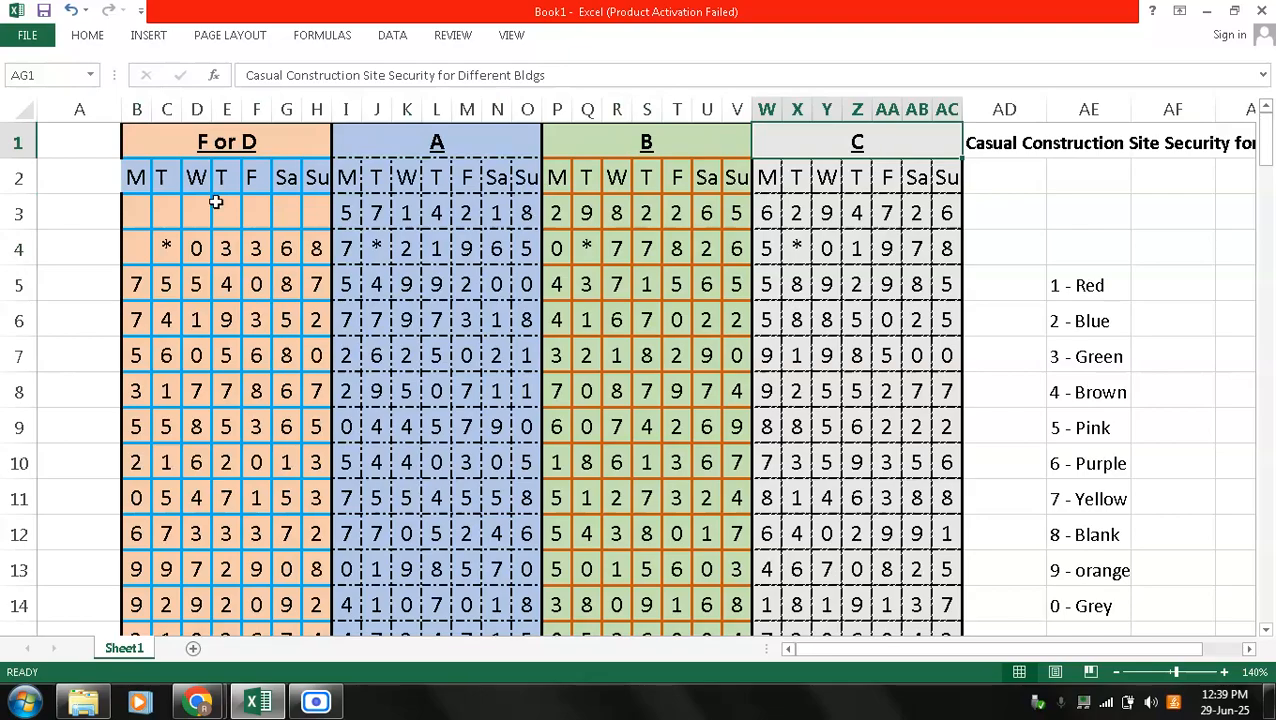
- Highlight the cells equal to 5 in B3:AC117 with a conditional formatting rule using Light Red Fill with Dark Red Text
click(149, 212)
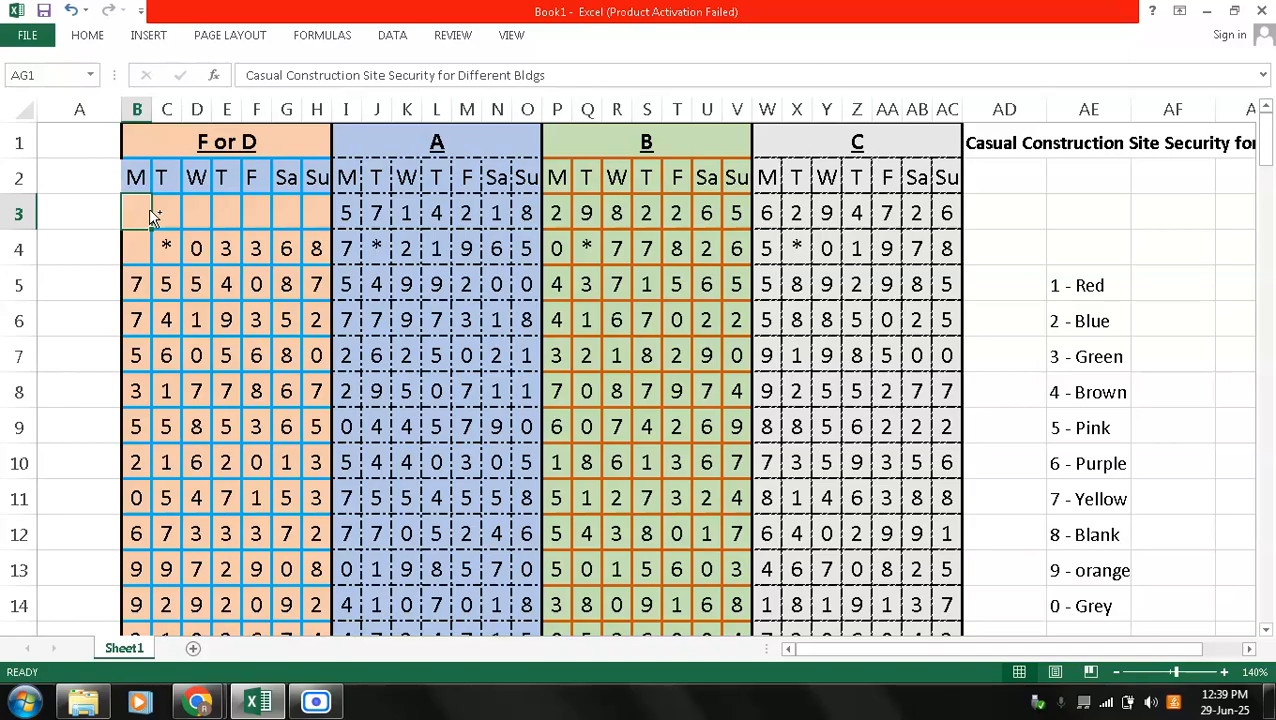
key(ctrl+shift+Down)
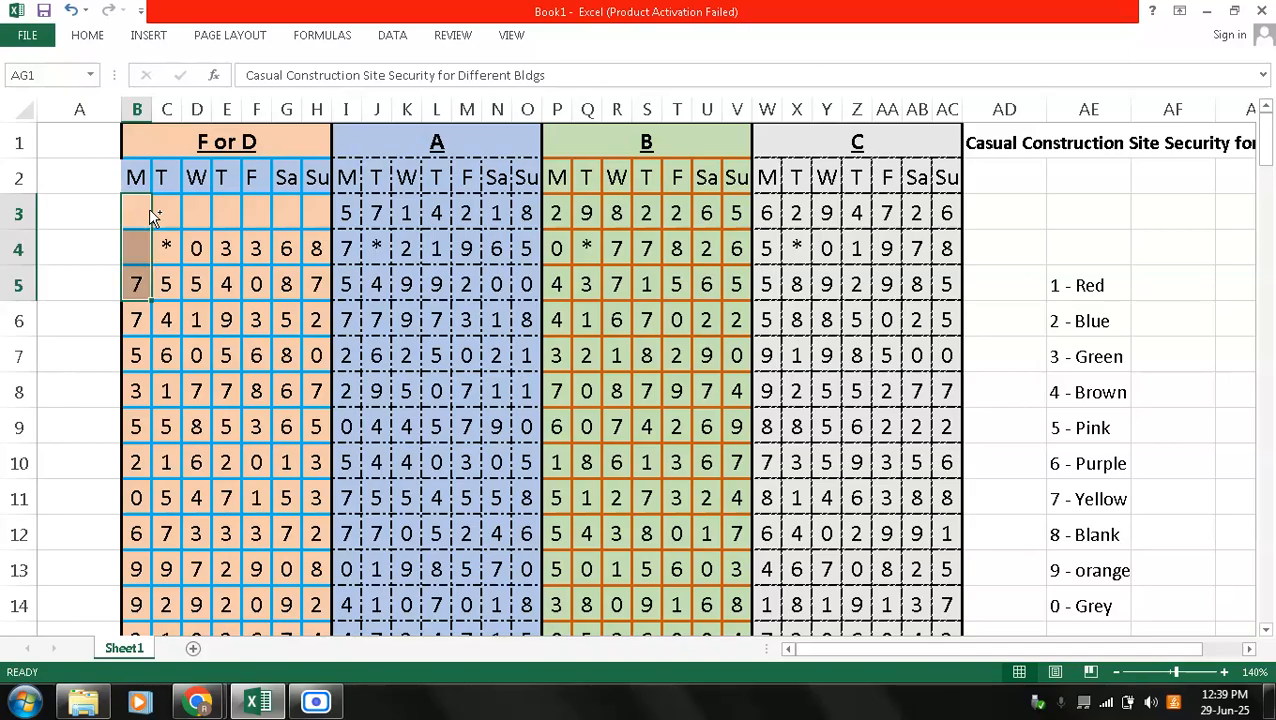
key(ctrl+shift+Down)
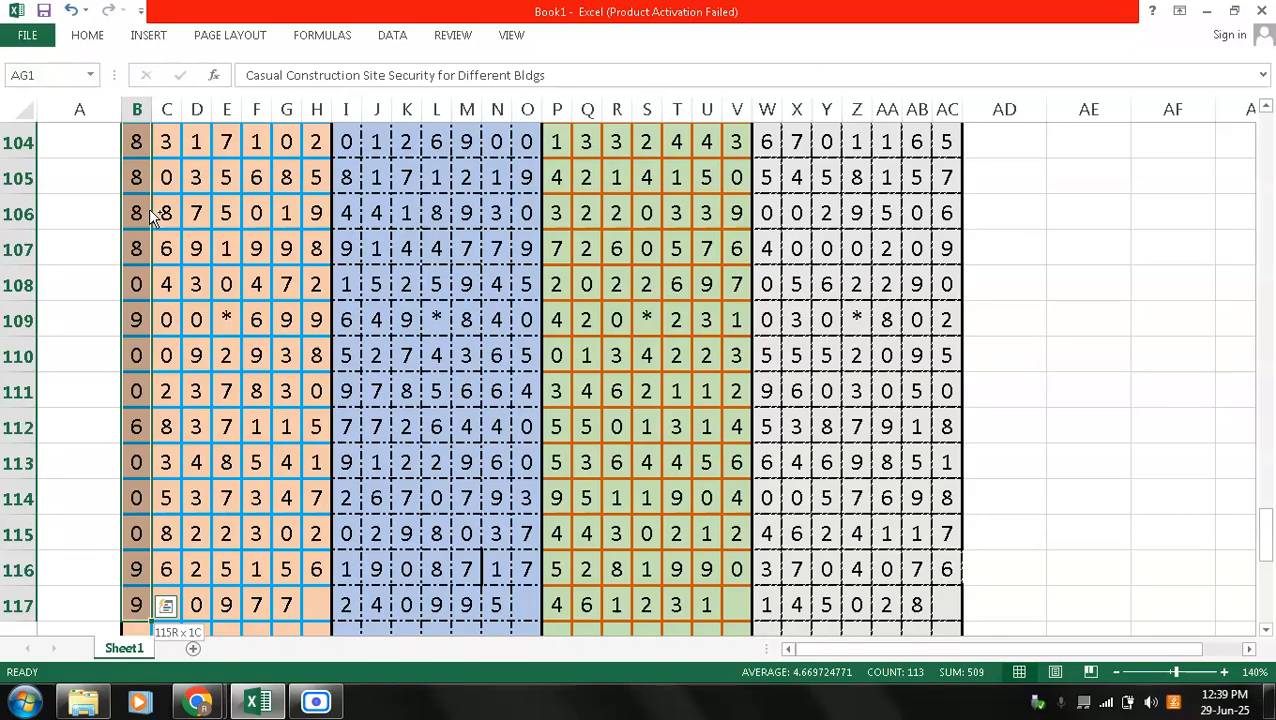
key(shift+Right)
key(shift+Right)
key(shift+Right)
key(shift+Right)
key(shift+Right)
key(shift+Right)
key(shift+Right)
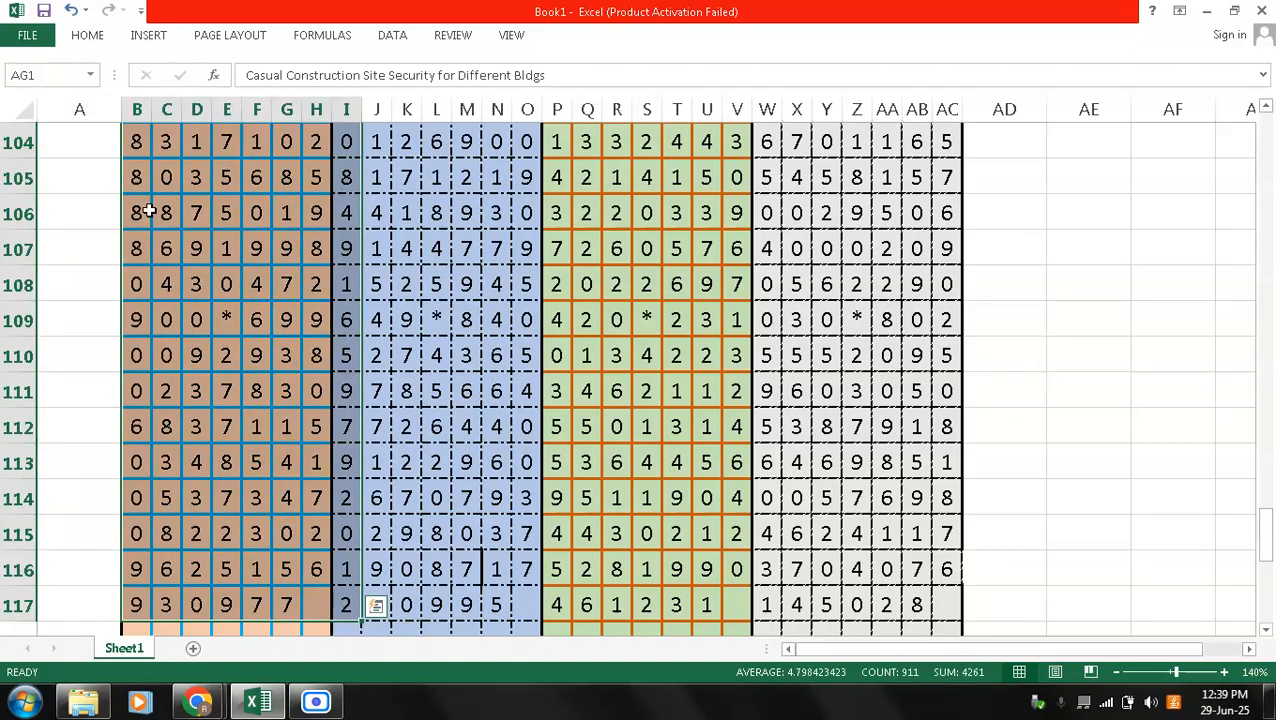
key(shift+Left)
key(shift+Left)
key(shift+Left)
key(shift+Left)
key(shift+Left)
key(shift+Left)
key(shift+Left)
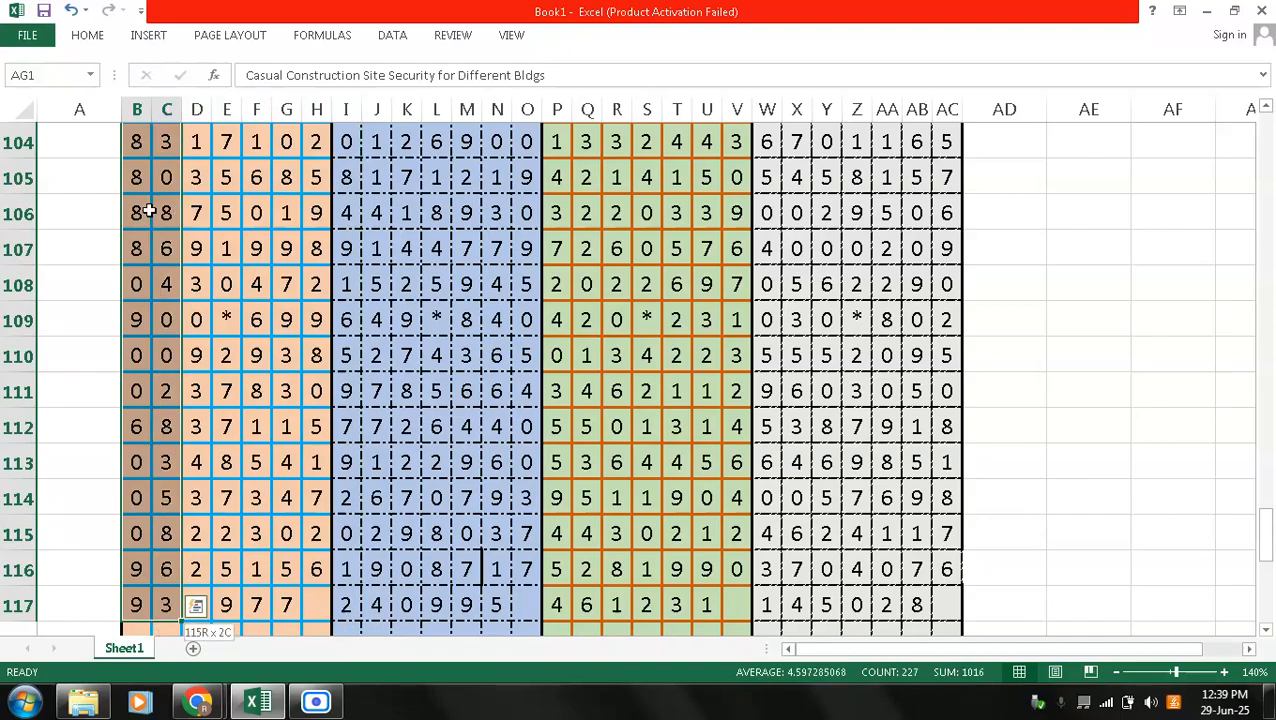
key(shift+Right)
key(shift+Right)
key(shift+Right)
key(shift+Right)
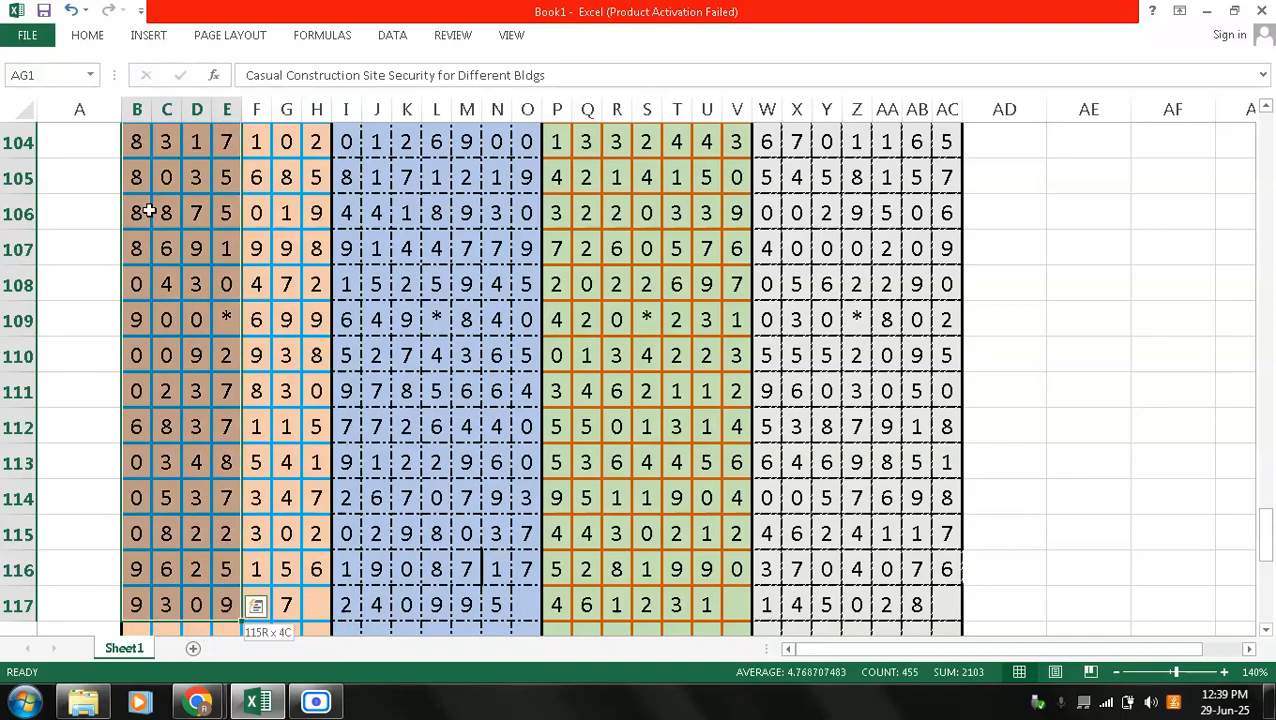
key(shift+Right)
key(shift+Right)
key(shift+Right)
key(shift+Right)
key(shift+Right)
key(shift+Right)
key(shift+Right)
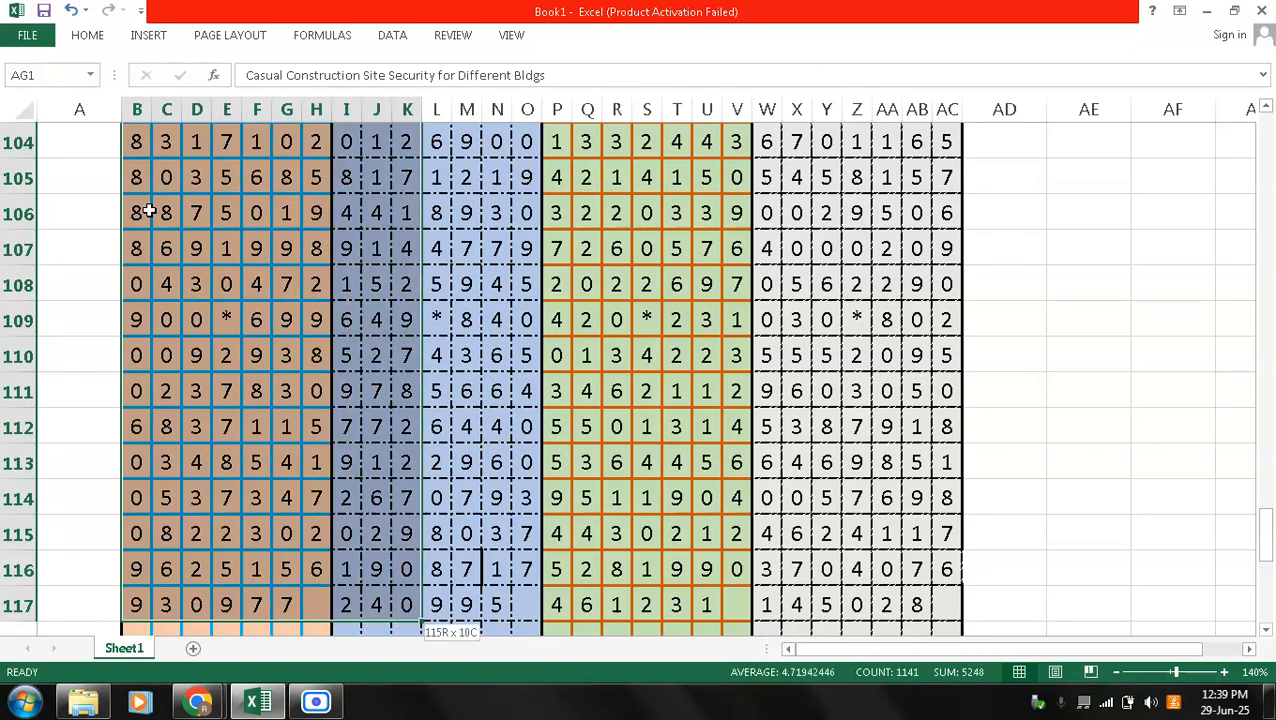
key(shift+Right)
key(shift+Right)
key(shift+Right)
key(shift+Right)
key(shift+Right)
key(shift+Right)
key(shift+Right)
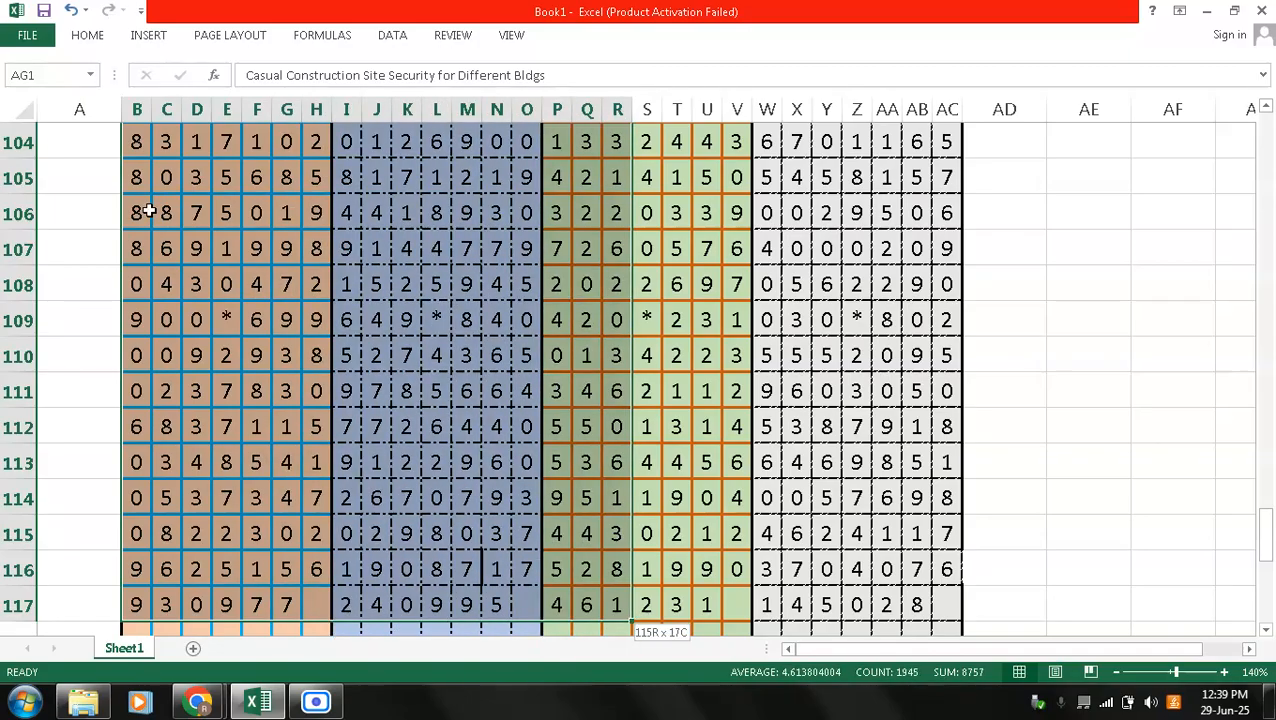
key(shift+Right)
key(shift+Right)
key(shift+Right)
key(shift+Right)
key(shift+Right)
key(shift+Right)
key(shift+Right)
key(shift+Right)
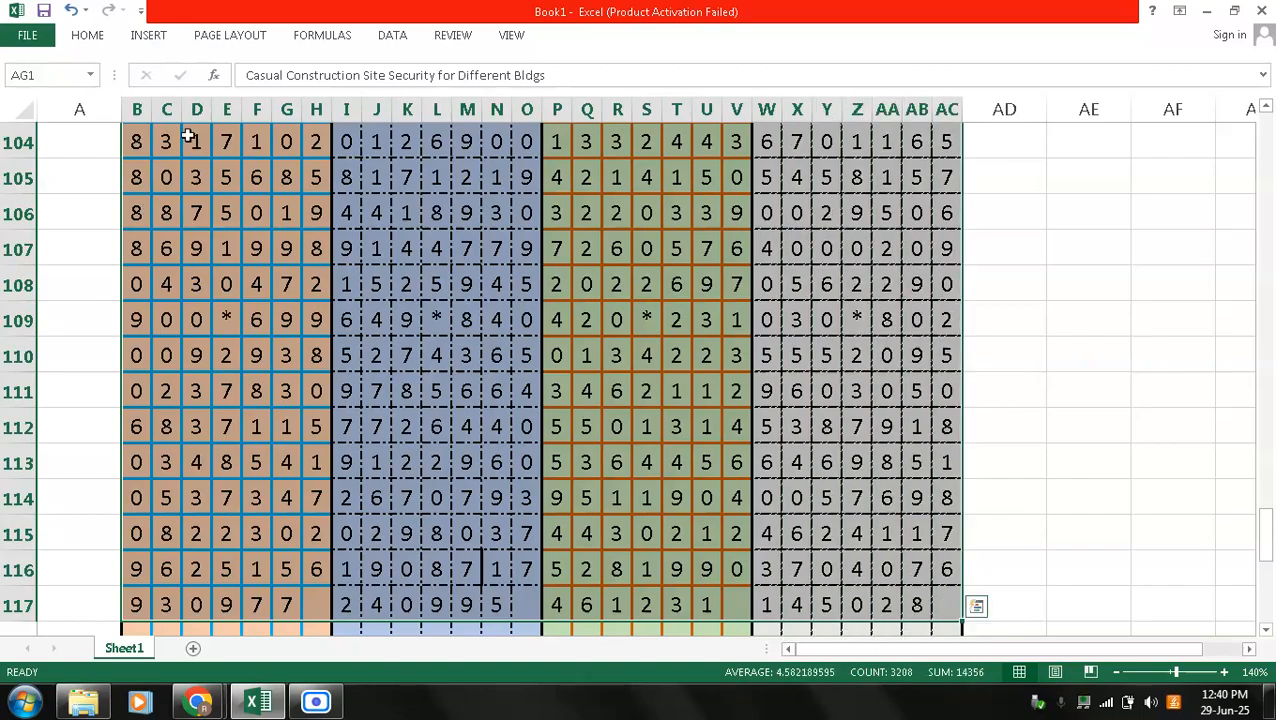
click(99, 40)
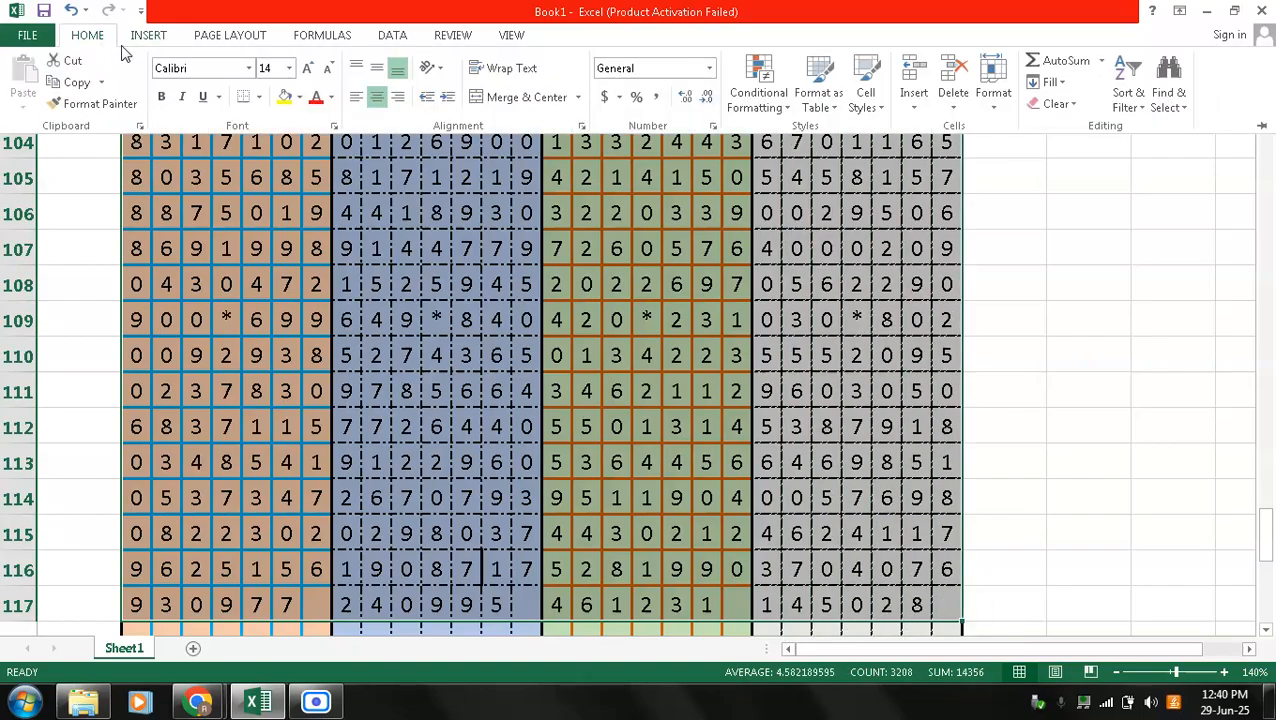
click(760, 105)
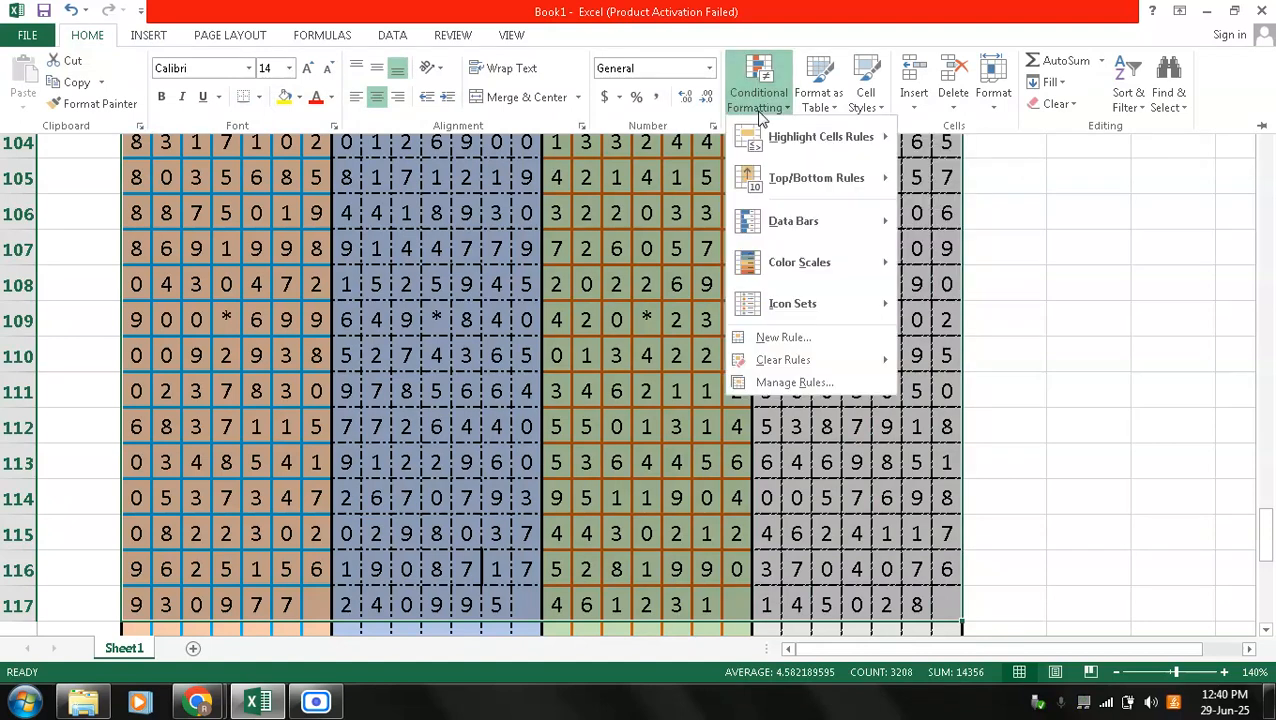
mouse_move(790, 135)
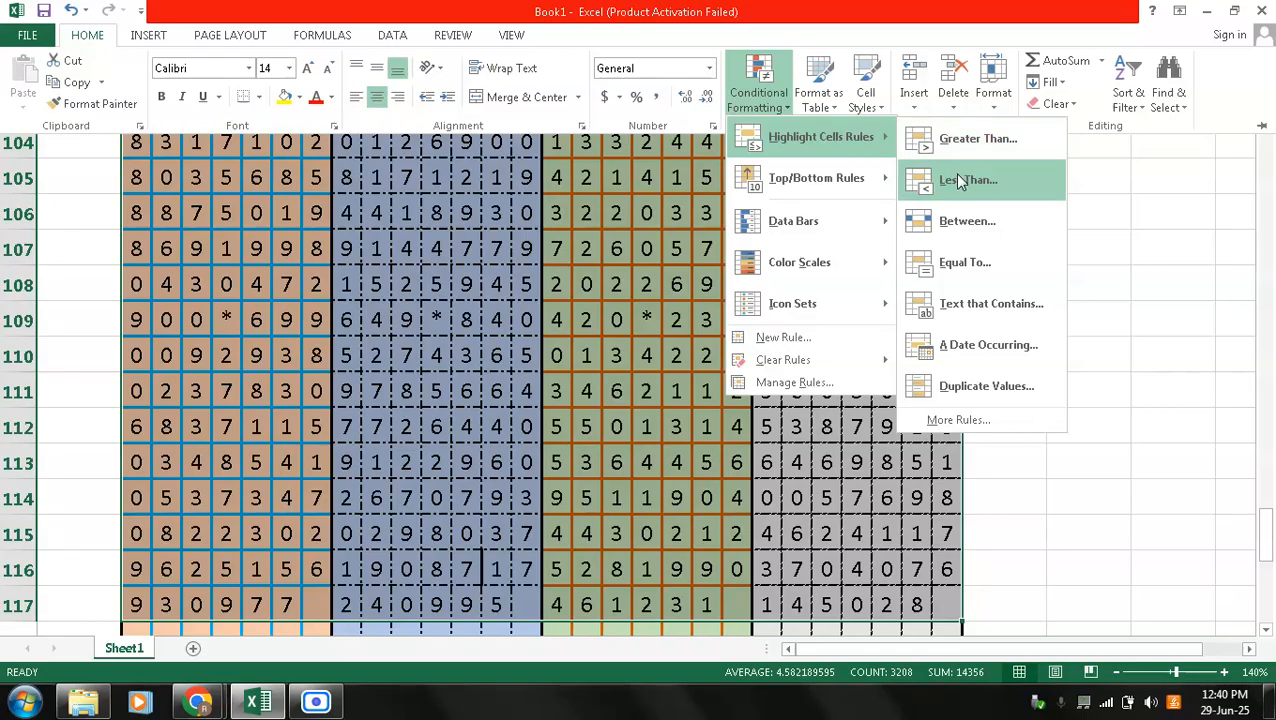
click(985, 268)
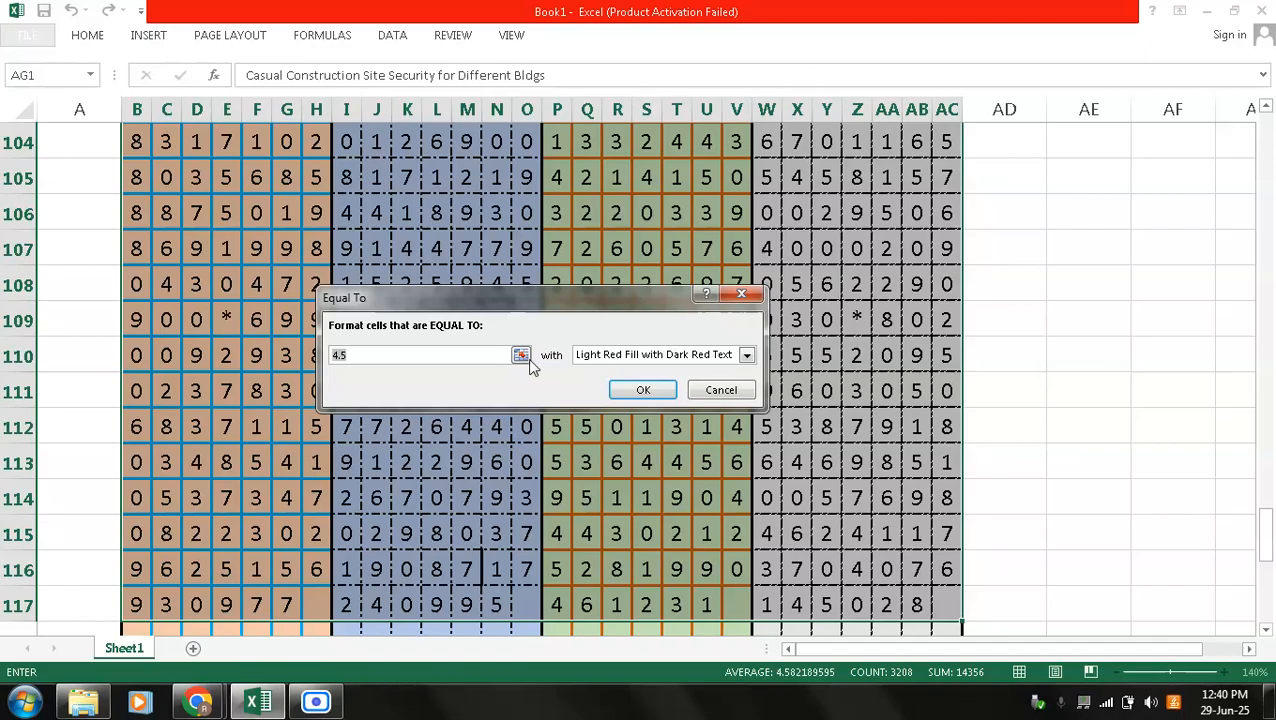
text(1)
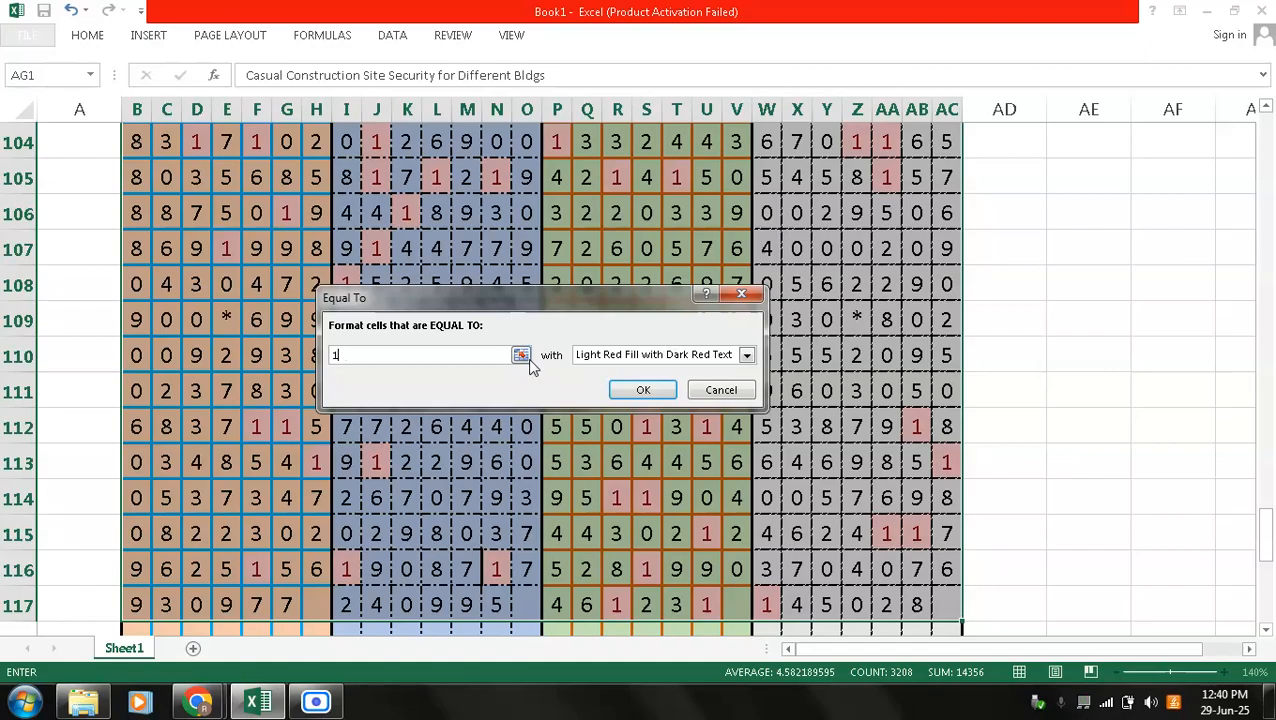
key(BackSpace)
text(0)
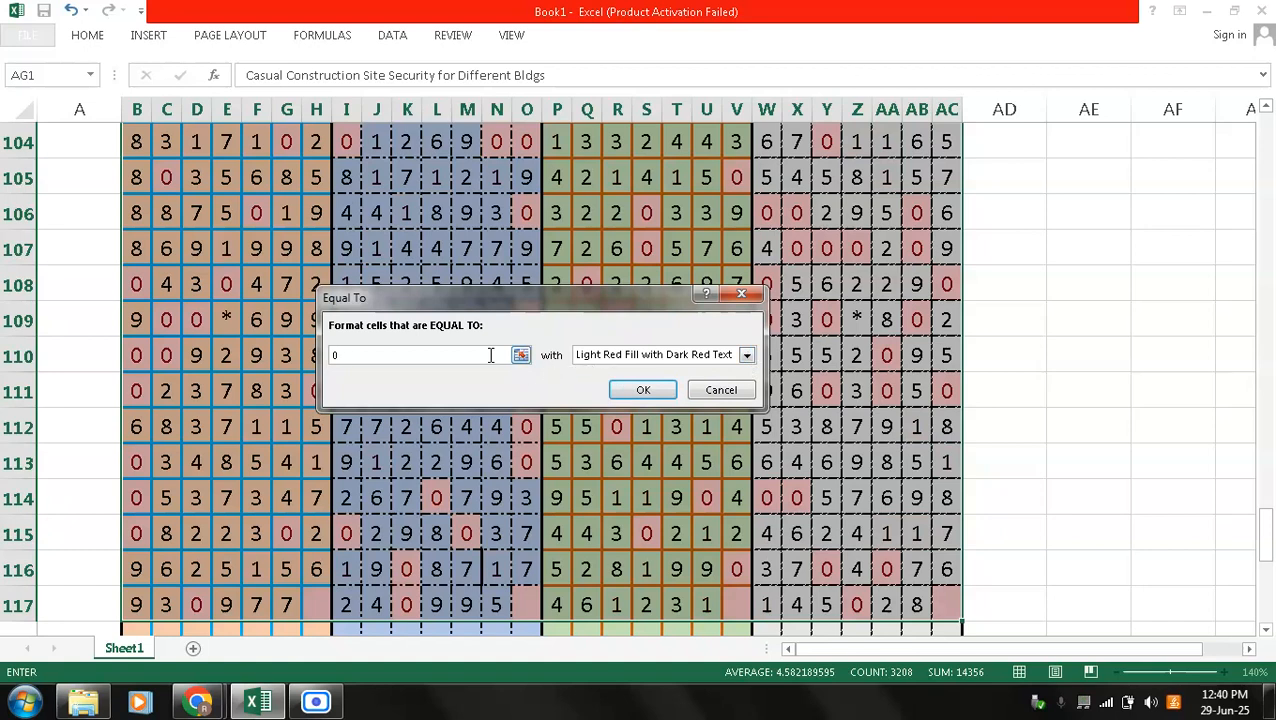
key(BackSpace)
text(5)
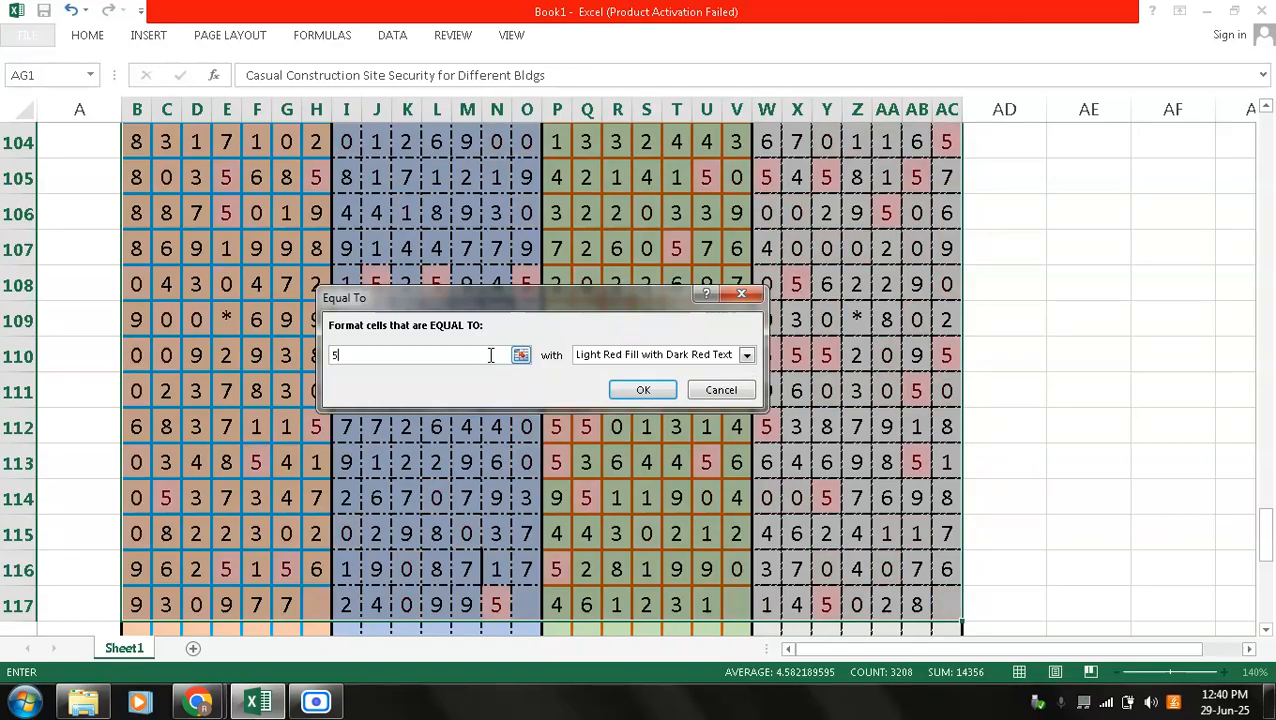
click(643, 390)
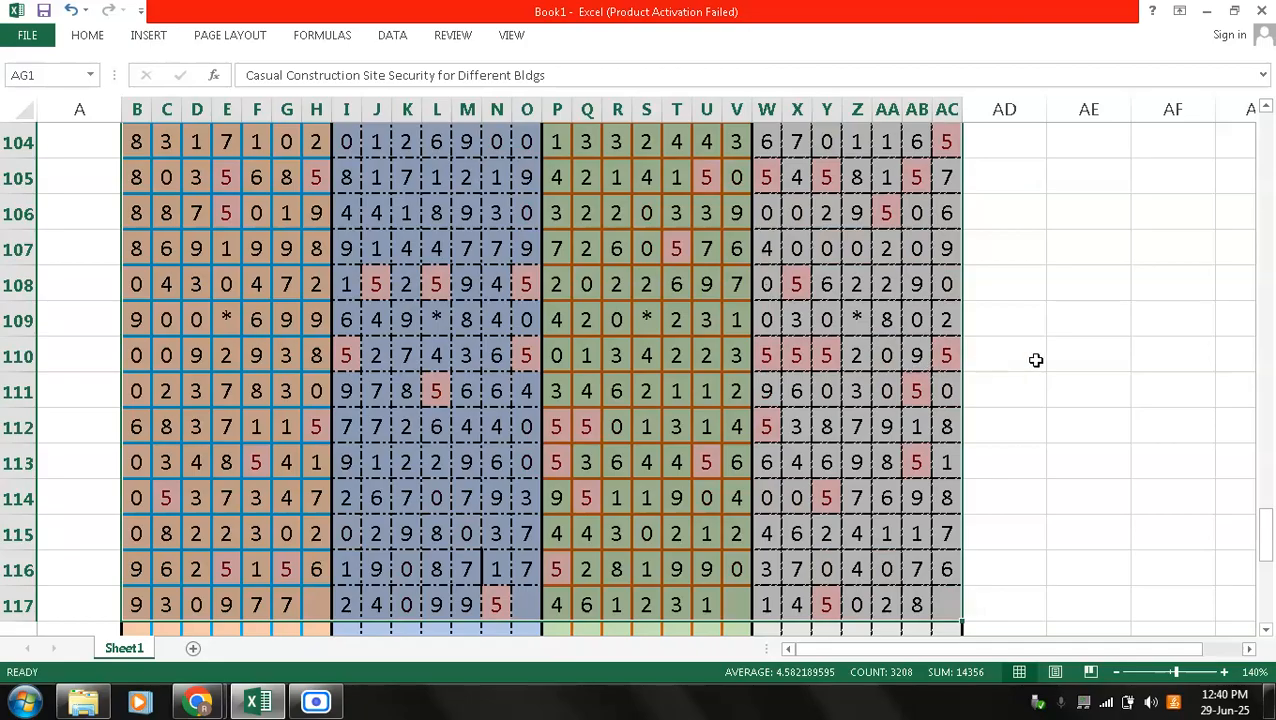
click(1035, 360)
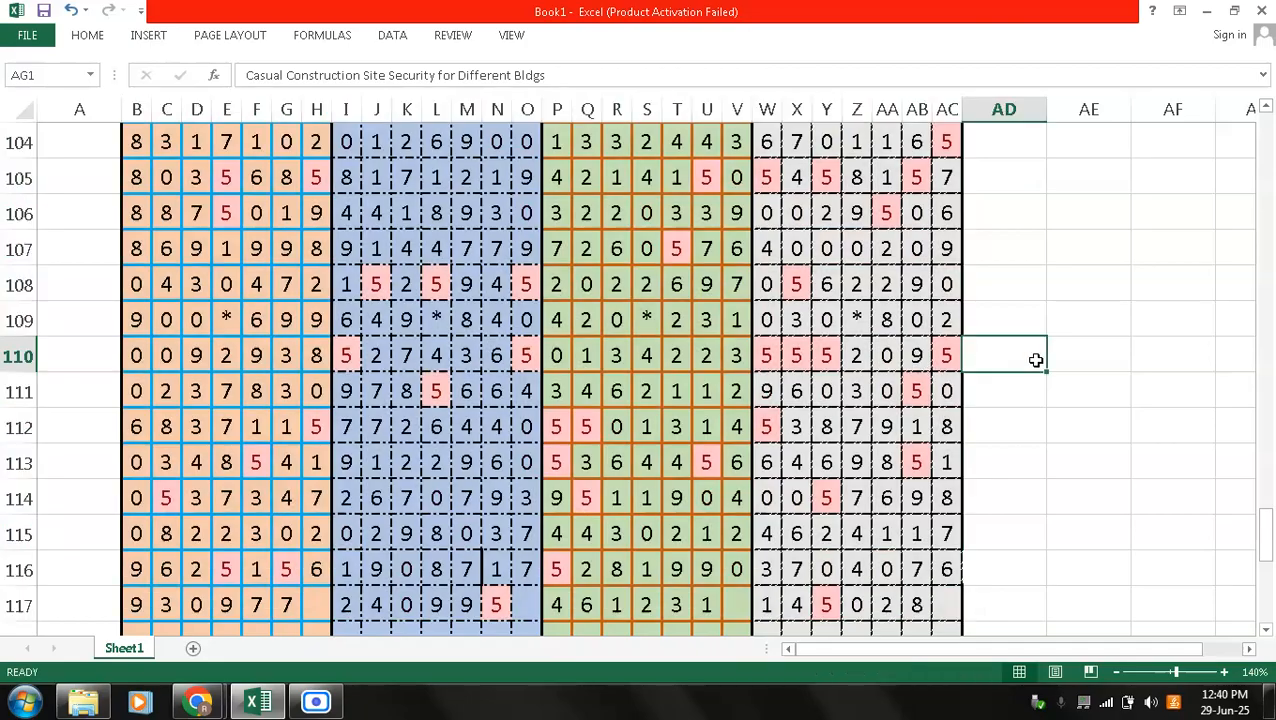
- Check the highlighted fives against the "5 - Pink" legend entry and return to the "F or D" heading in row 1
click(1270, 148)
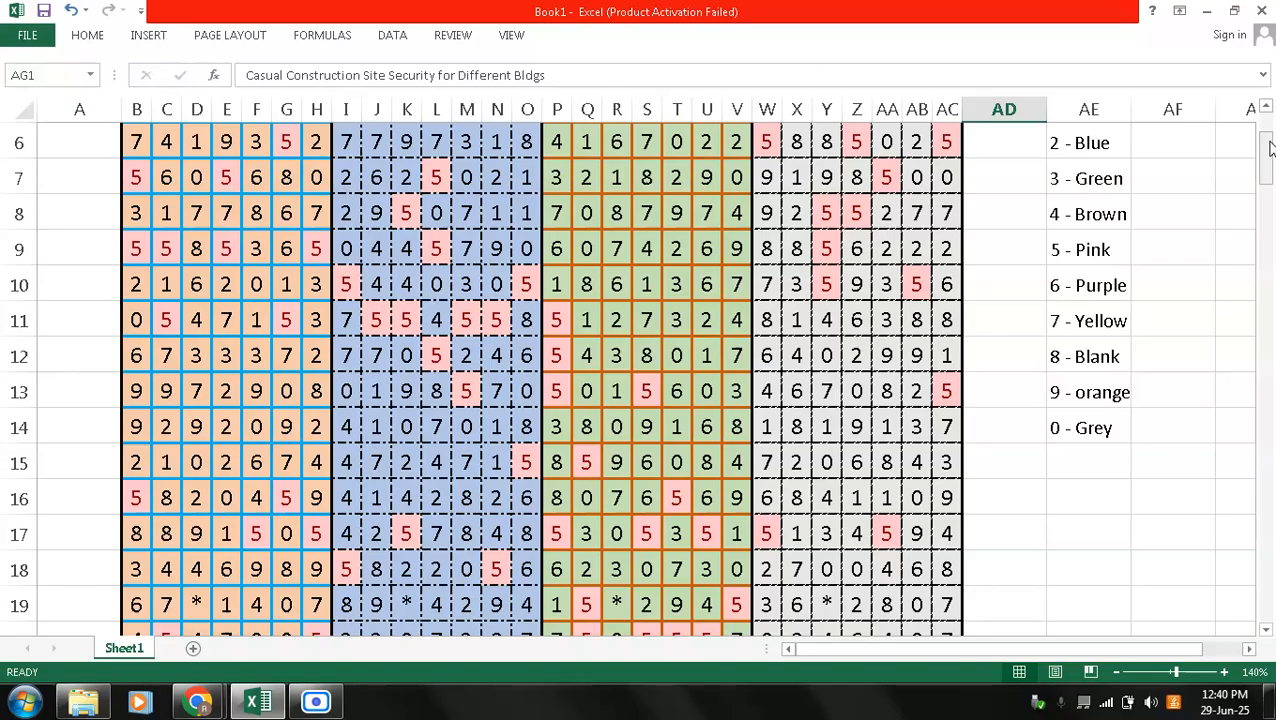
click(1079, 251)
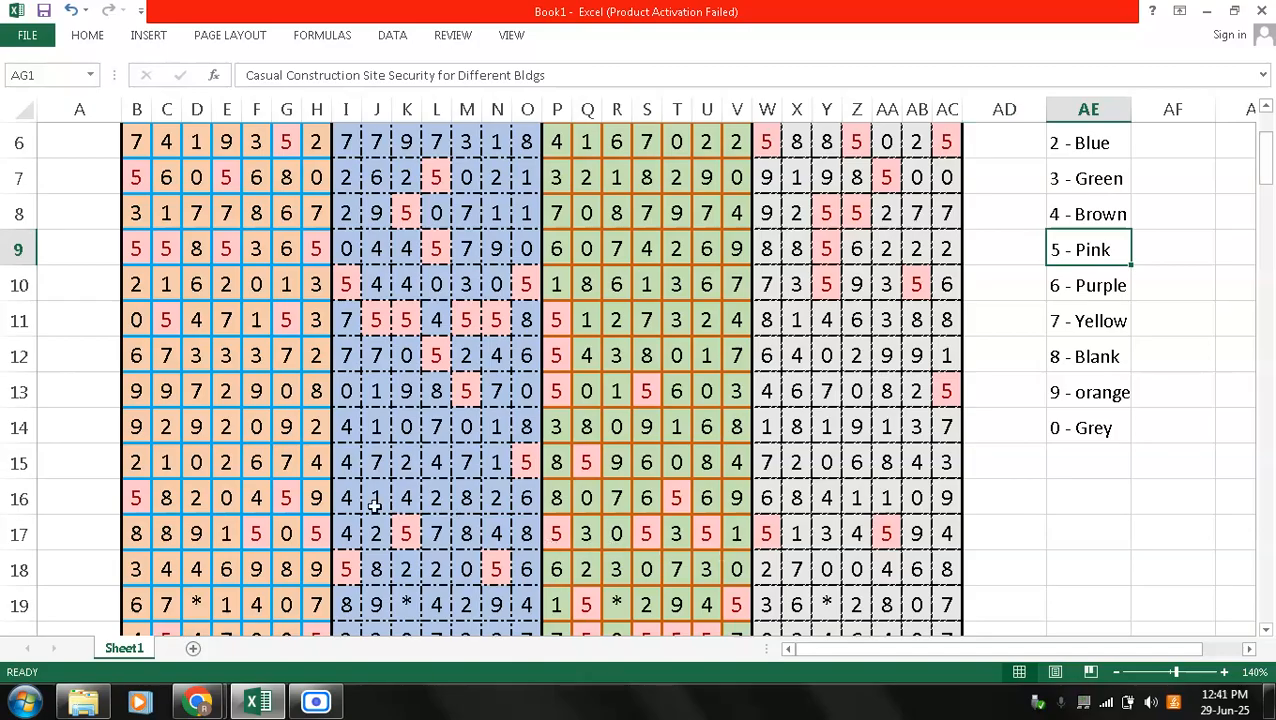
click(290, 461)
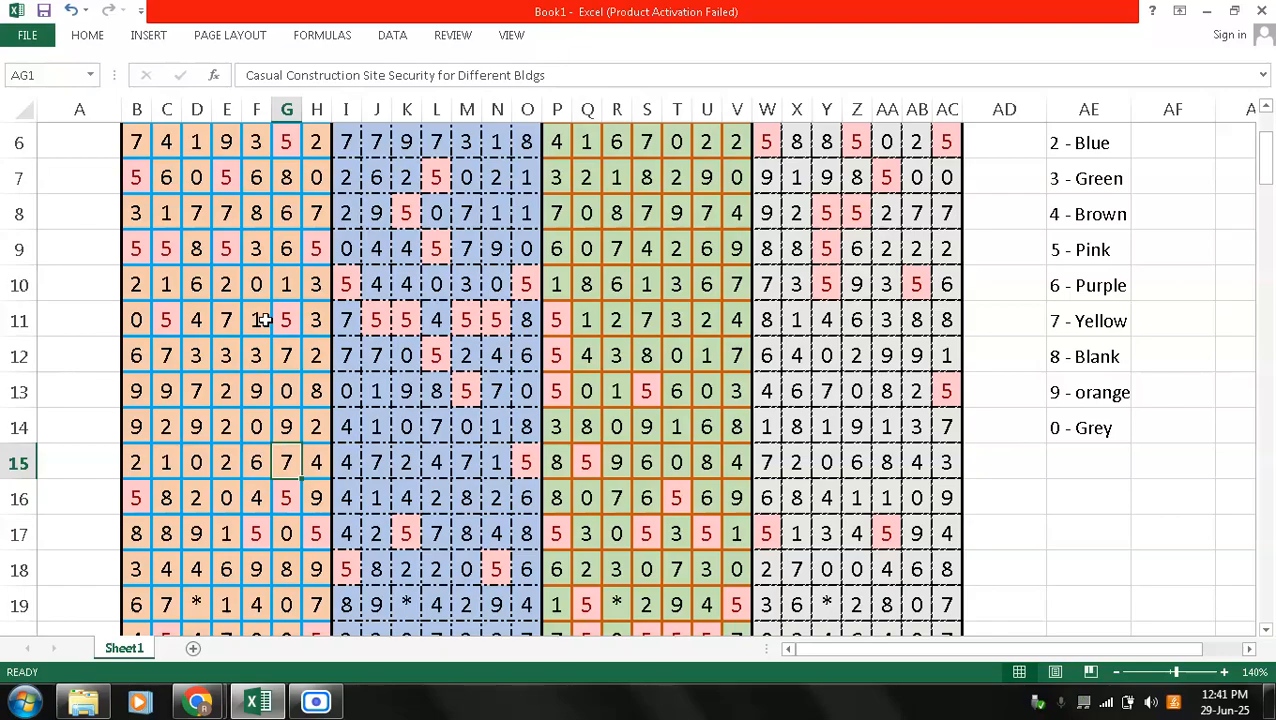
key(Up)
key(Up)
key(Up)
key(Up)
key(Up)
key(Up)
key(Up)
key(Up)
key(Up)
key(Up)
key(Up)
key(Up)
key(Up)
key(Up)
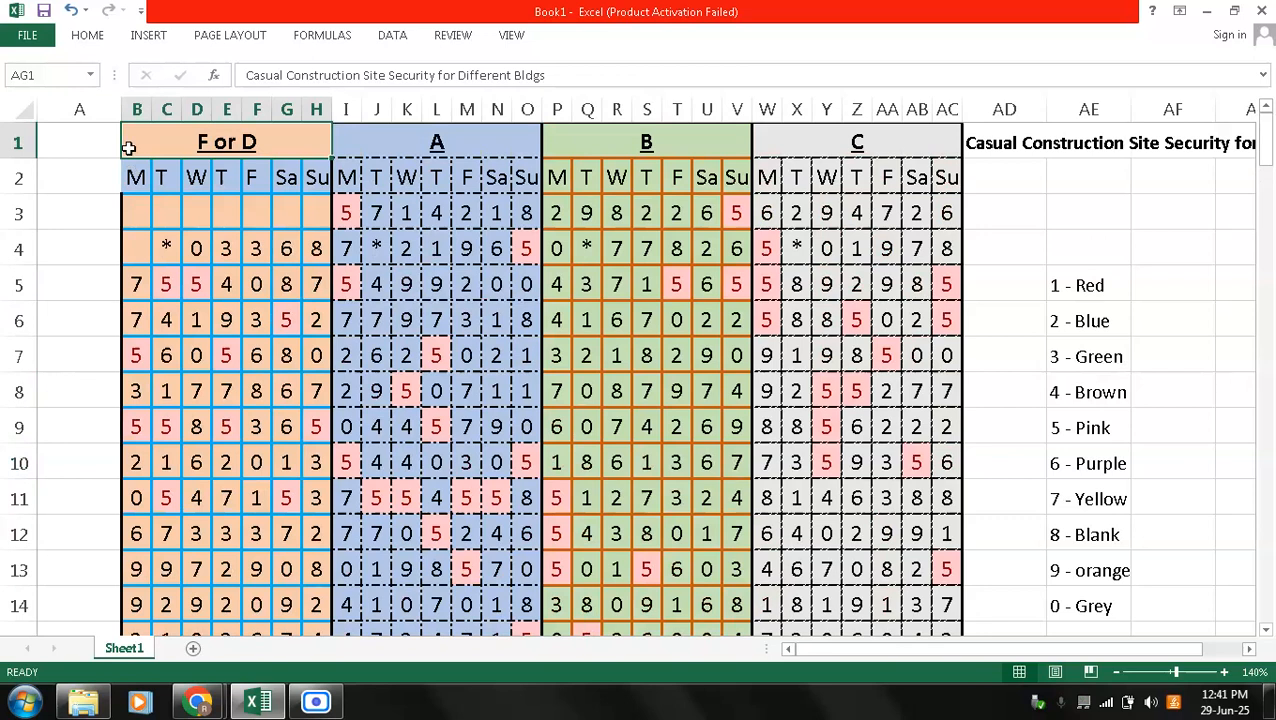
key(Right)
key(shift+Right)
key(shift+Right)
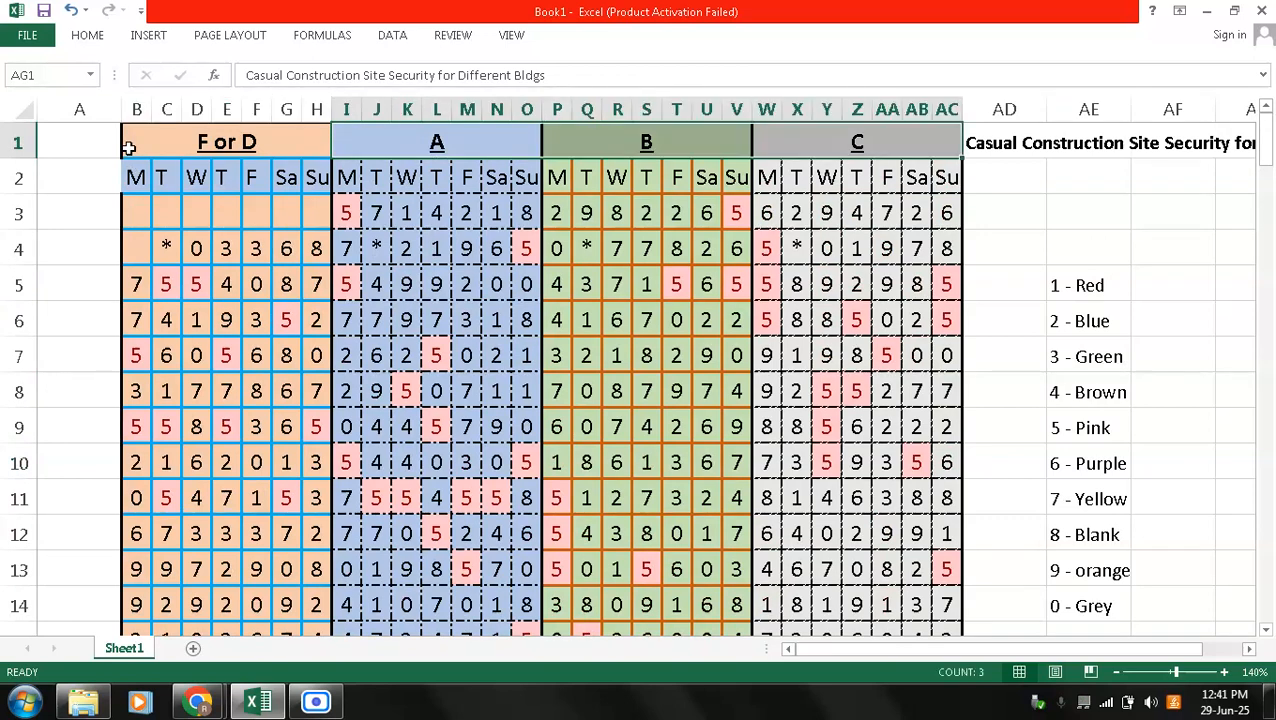
key(ctrl+shift+Down)
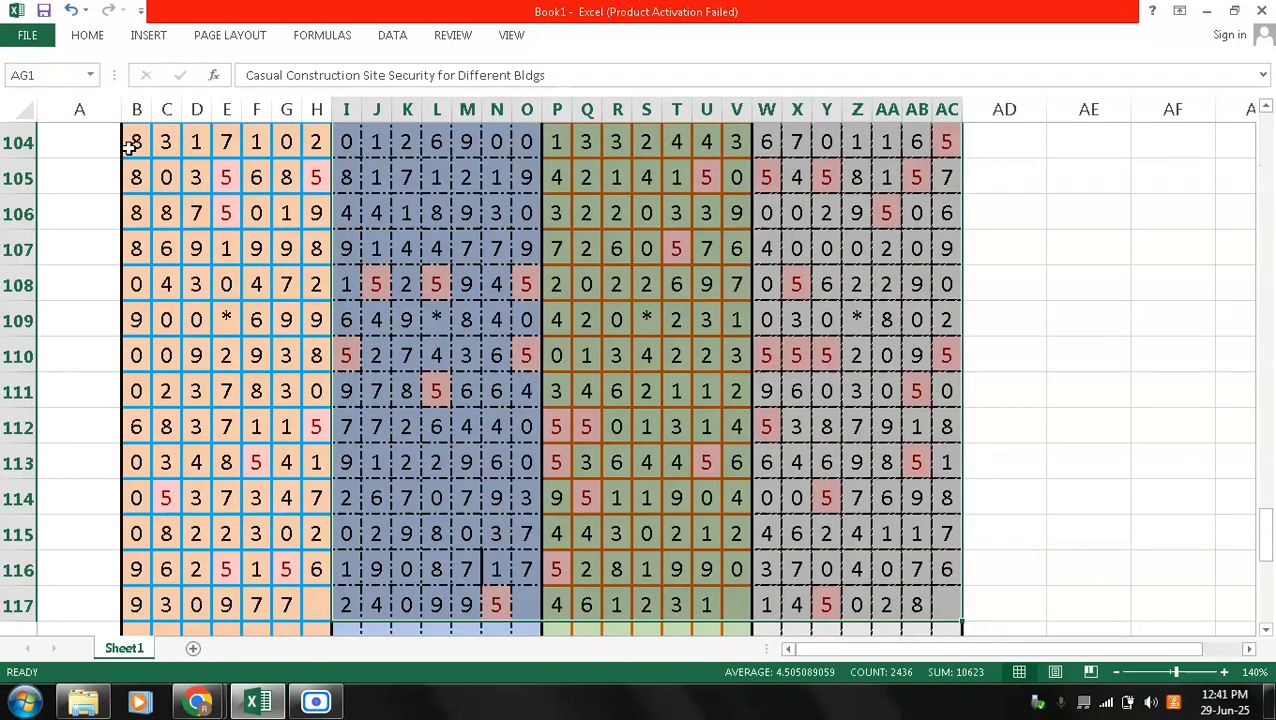
key(Up)
key(Down)
key(Up)
key(Left)
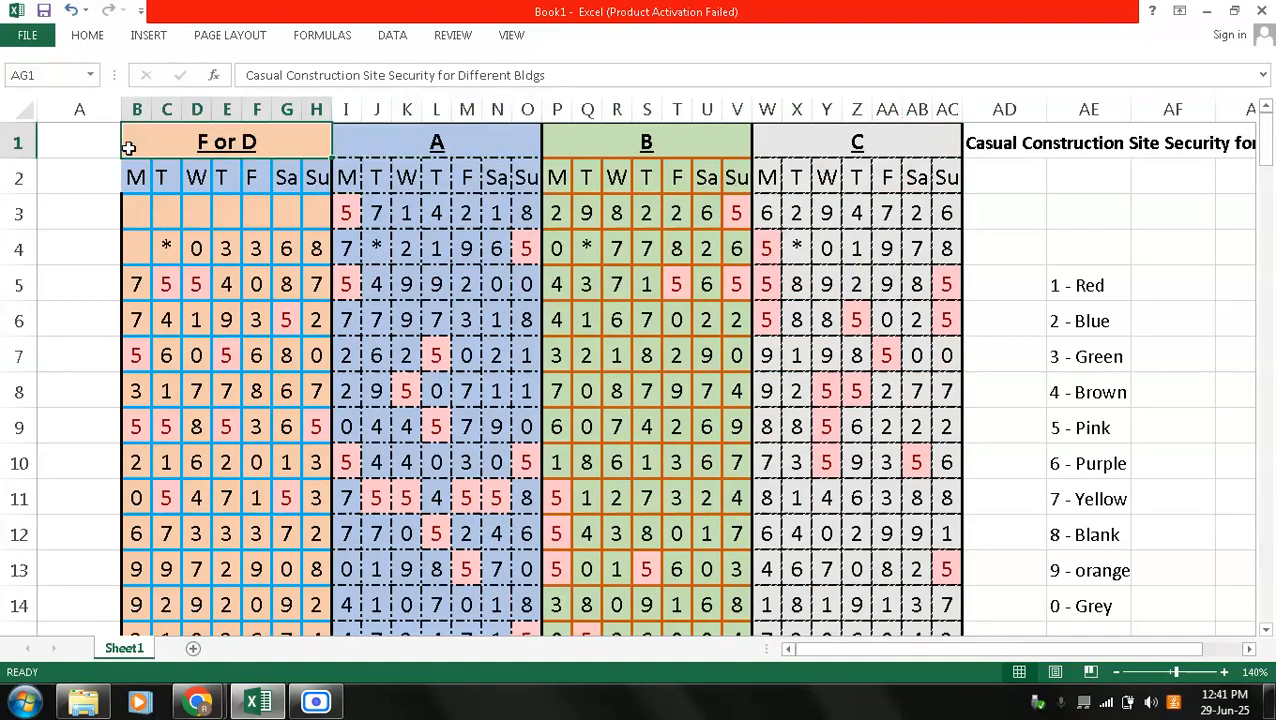
- Remove the fill colour from all four tables including their headings, B1:AC117, and select the "1 - Red" legend entry in AE5
key(shift+Right)
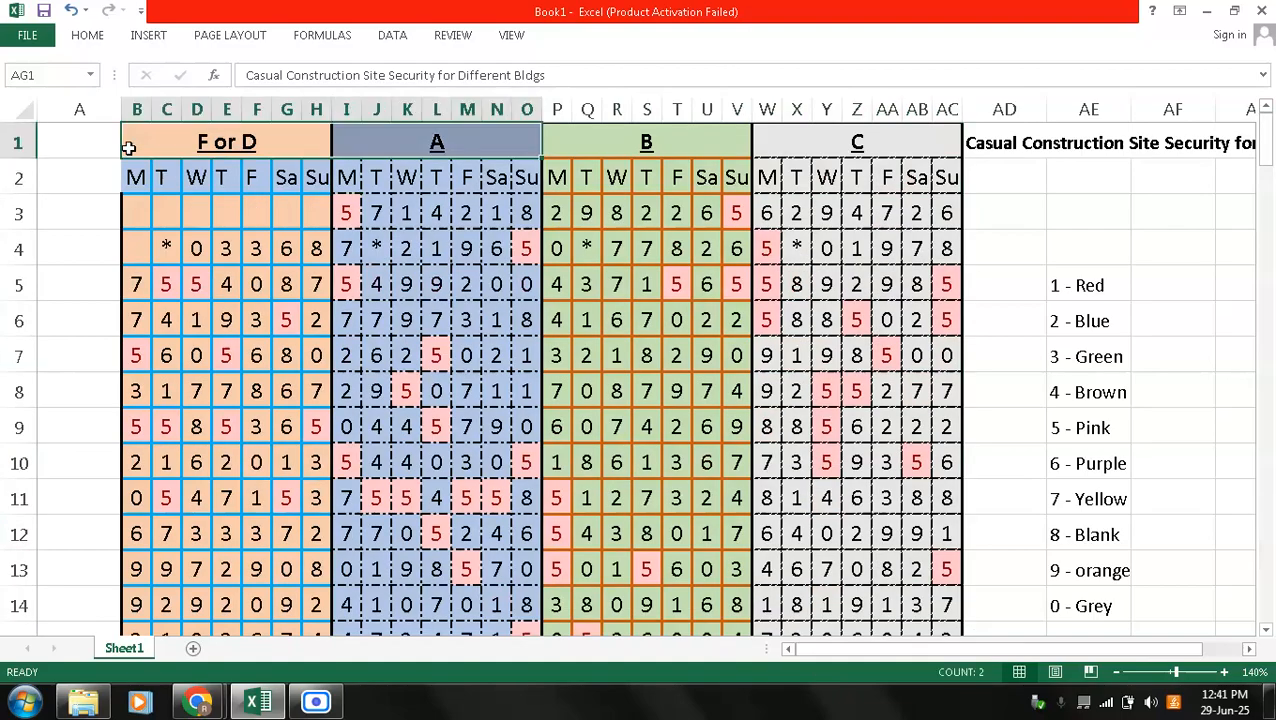
key(shift+Right)
key(shift+Right)
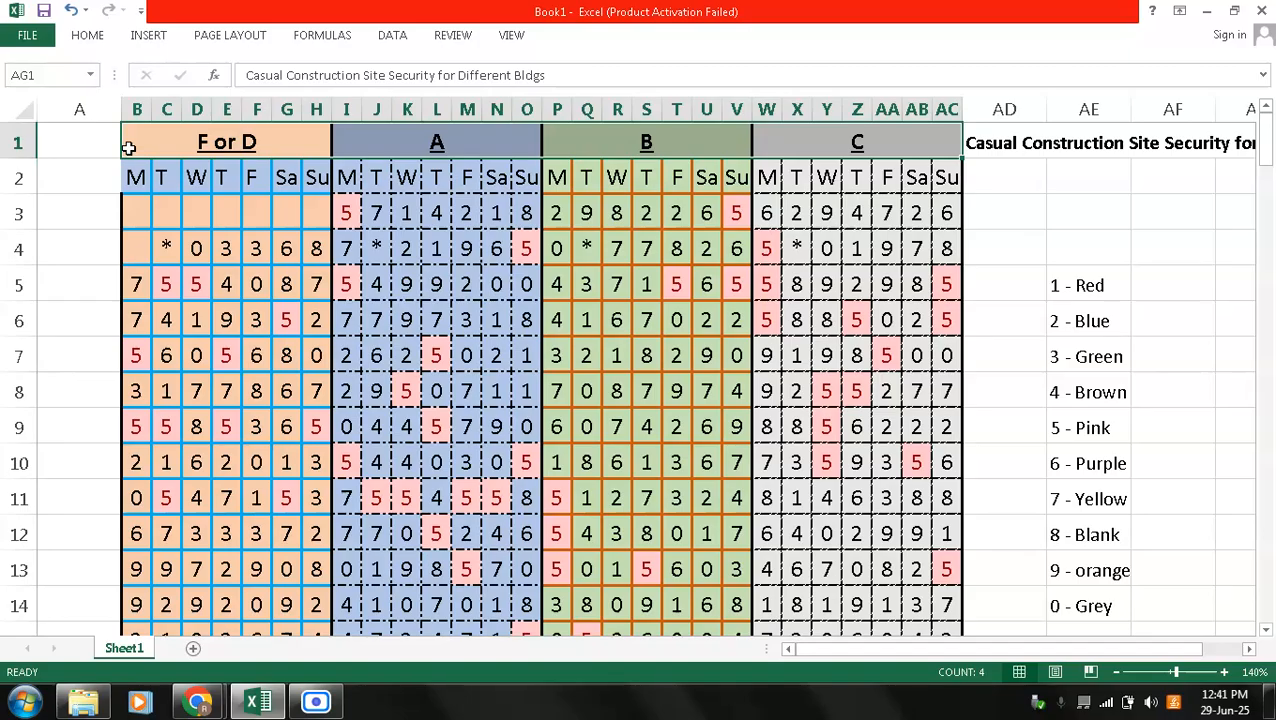
key(shift+Down)
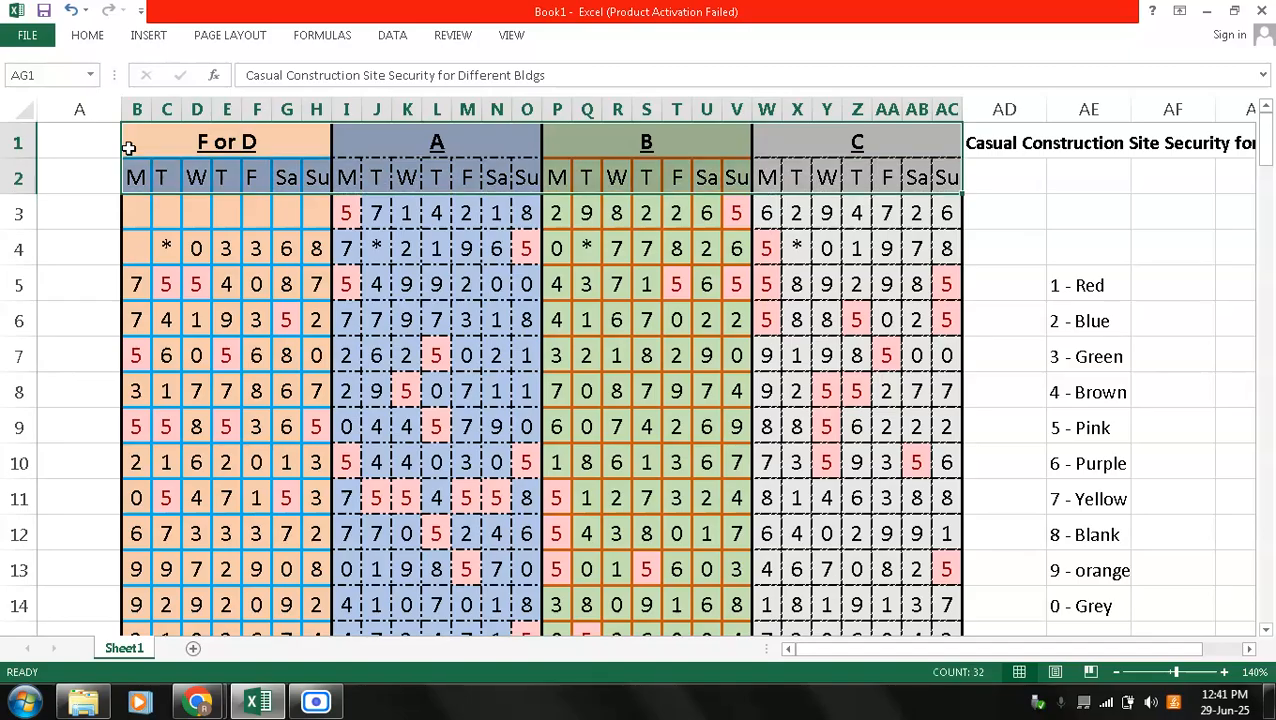
key(ctrl+shift+Down)
key(ctrl+shift+Down)
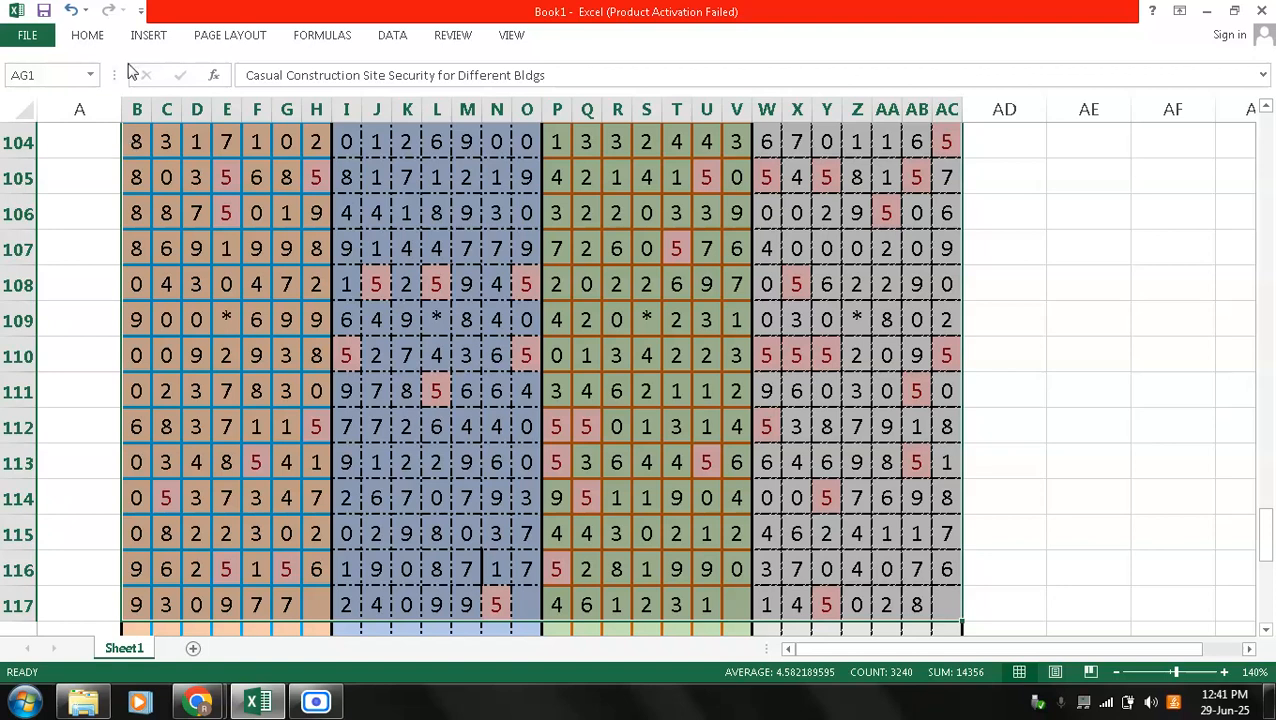
click(99, 35)
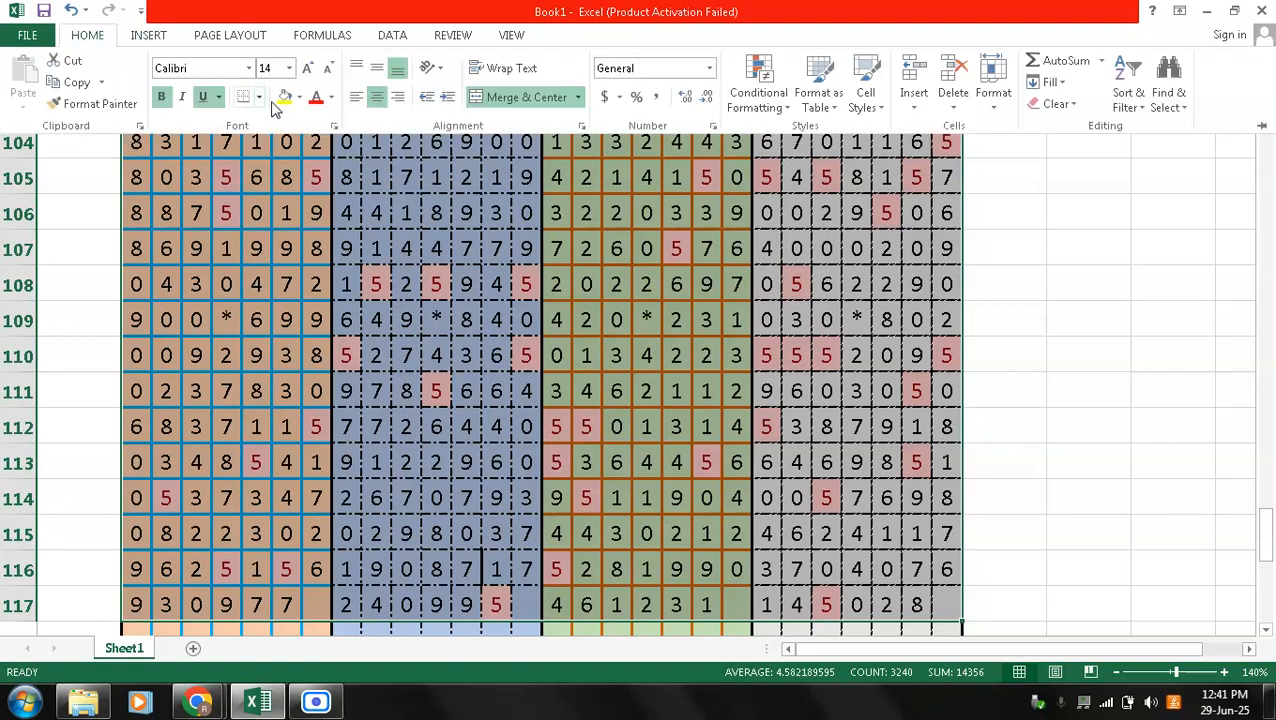
click(303, 101)
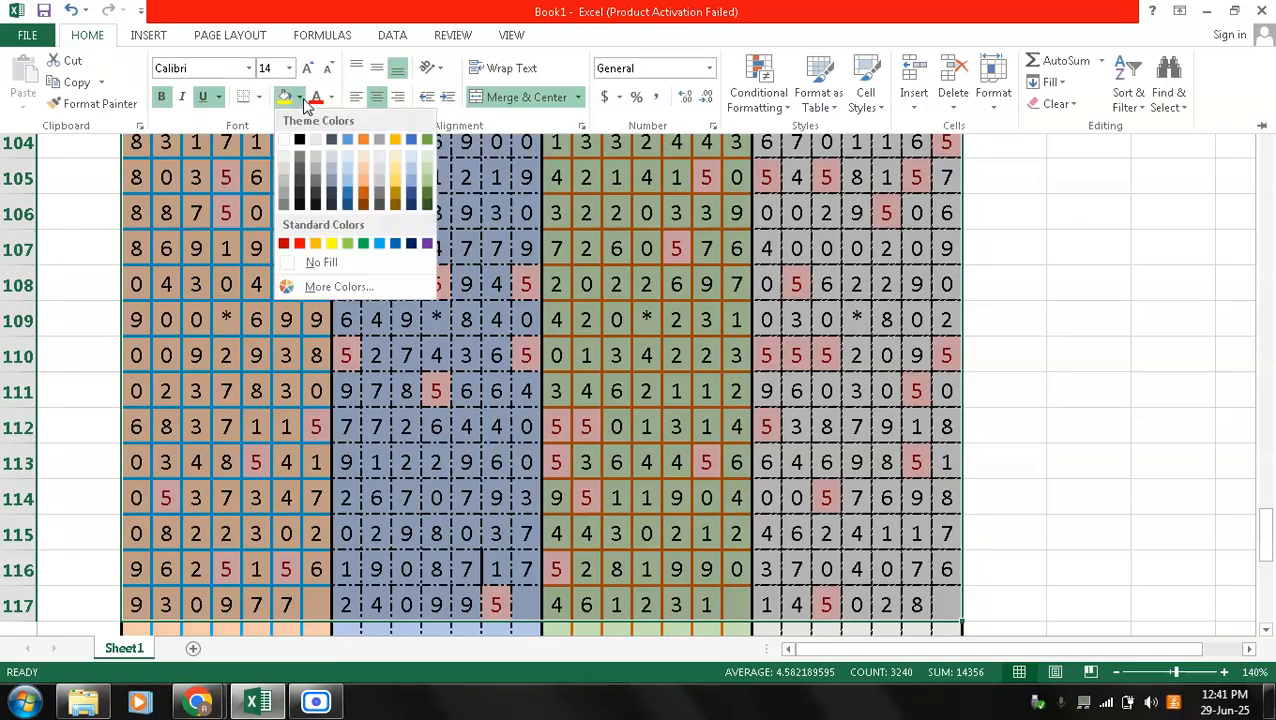
click(321, 263)
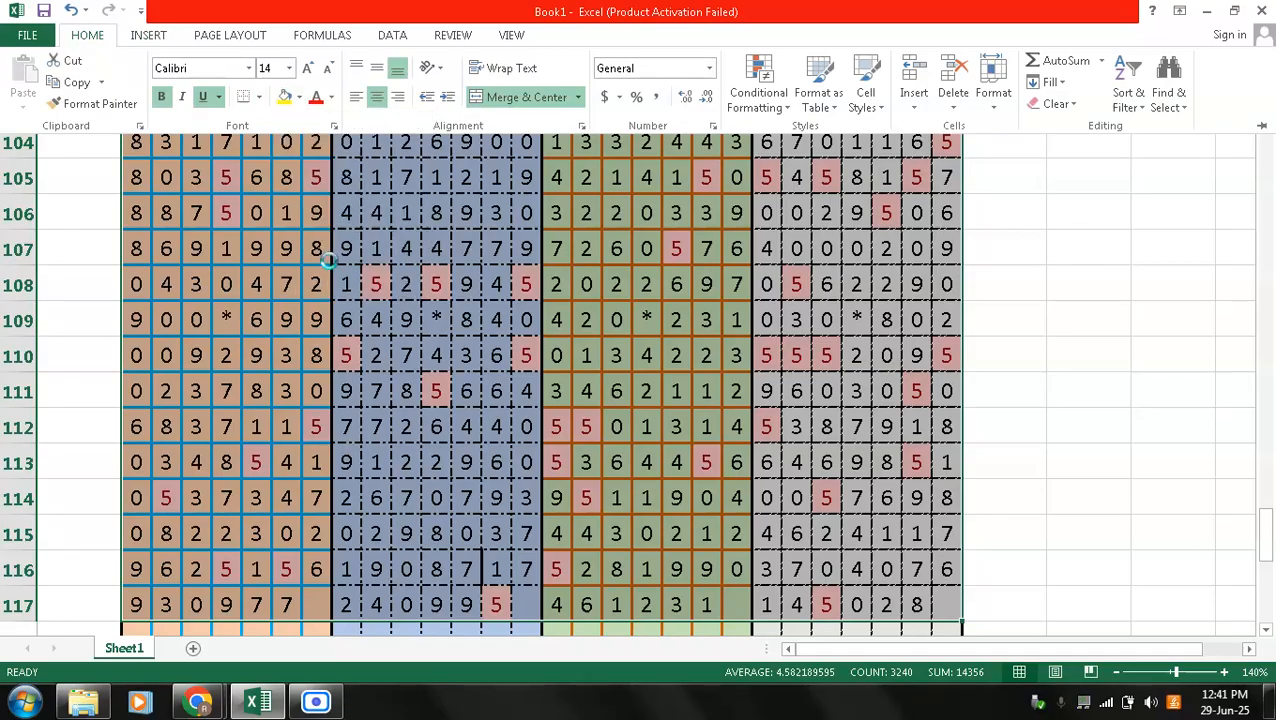
scroll(340, 268, up, 20)
click(620, 332)
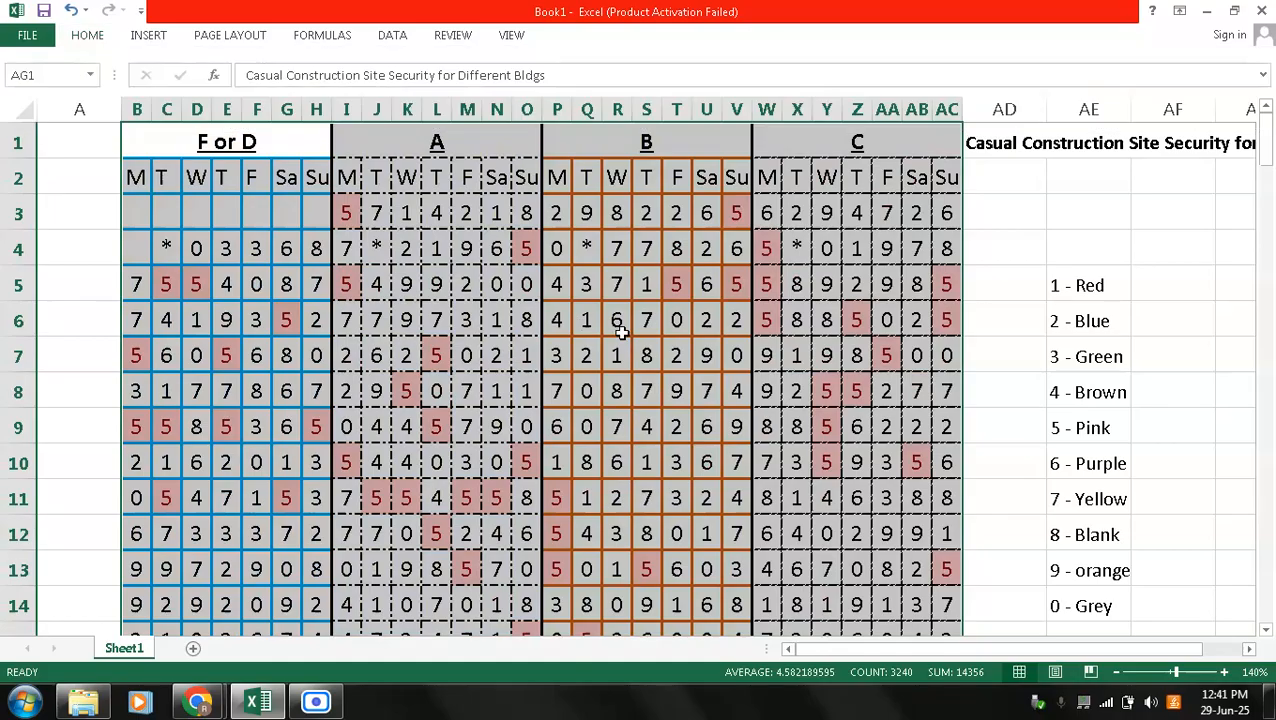
click(620, 332)
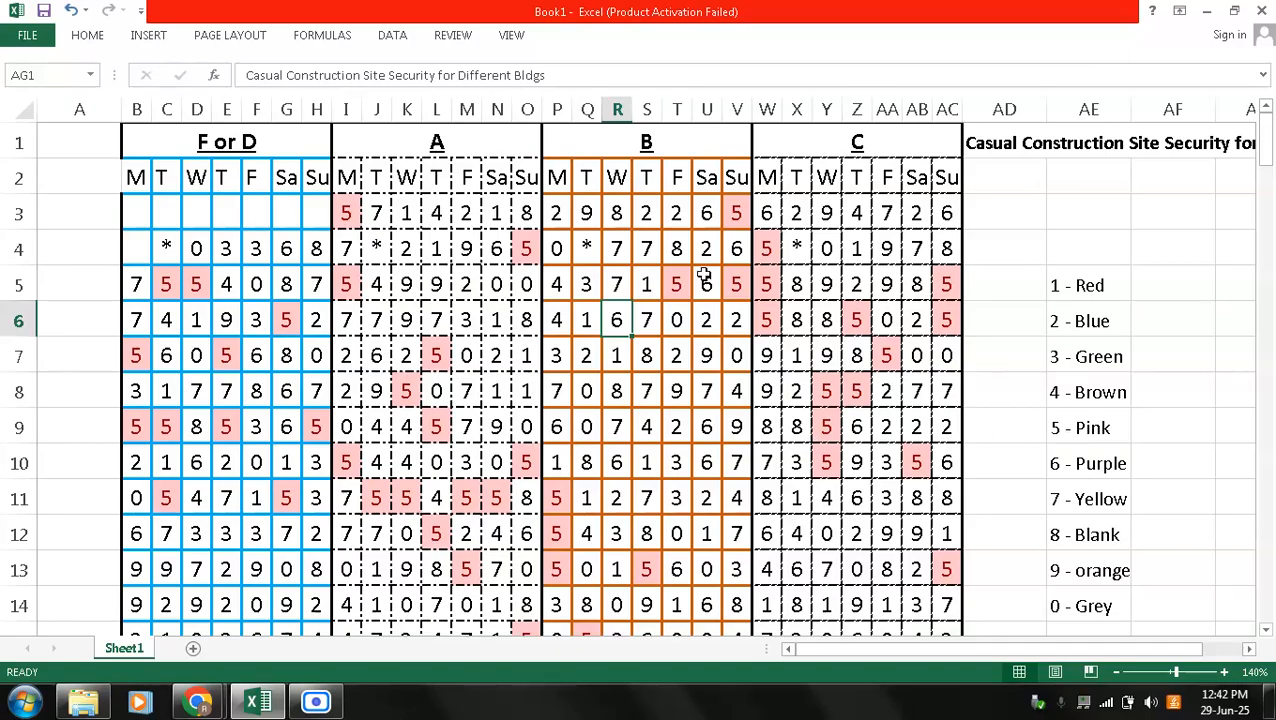
click(1076, 289)
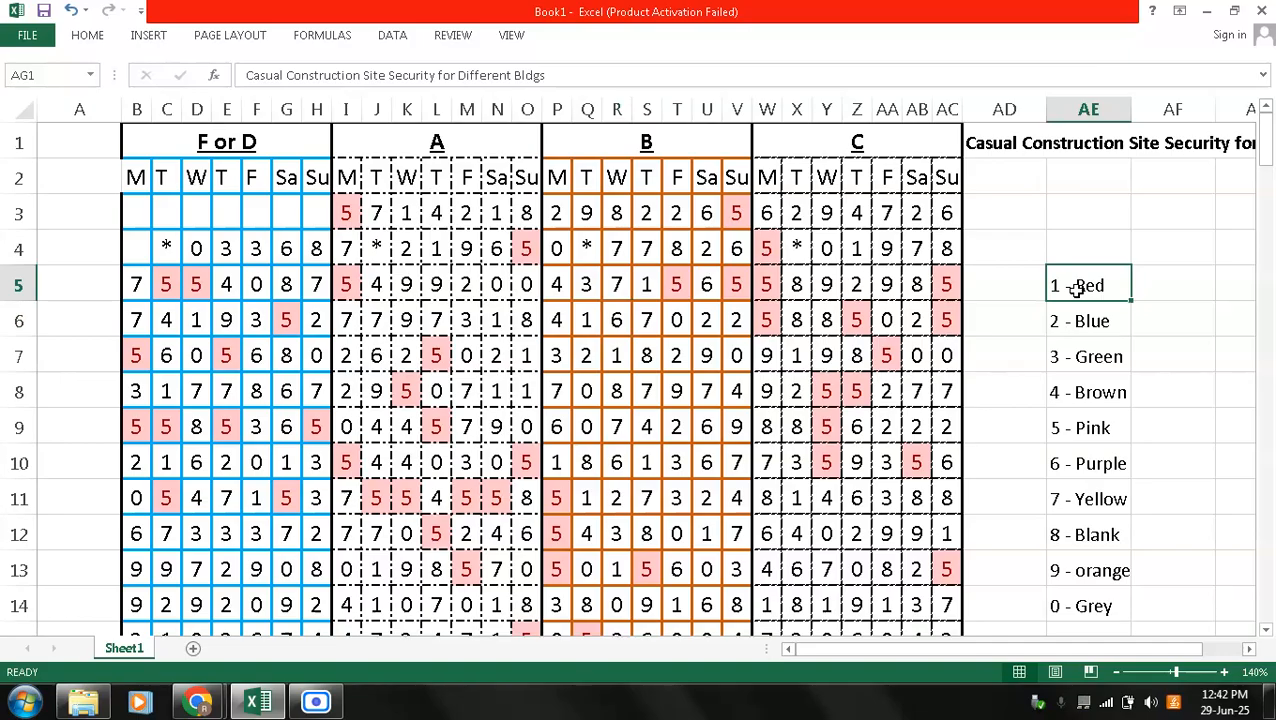
- Copy the colour legend in AE5:AE14 and paste it beside the last table rows, starting at AE105
key(ctrl+shift+Down)
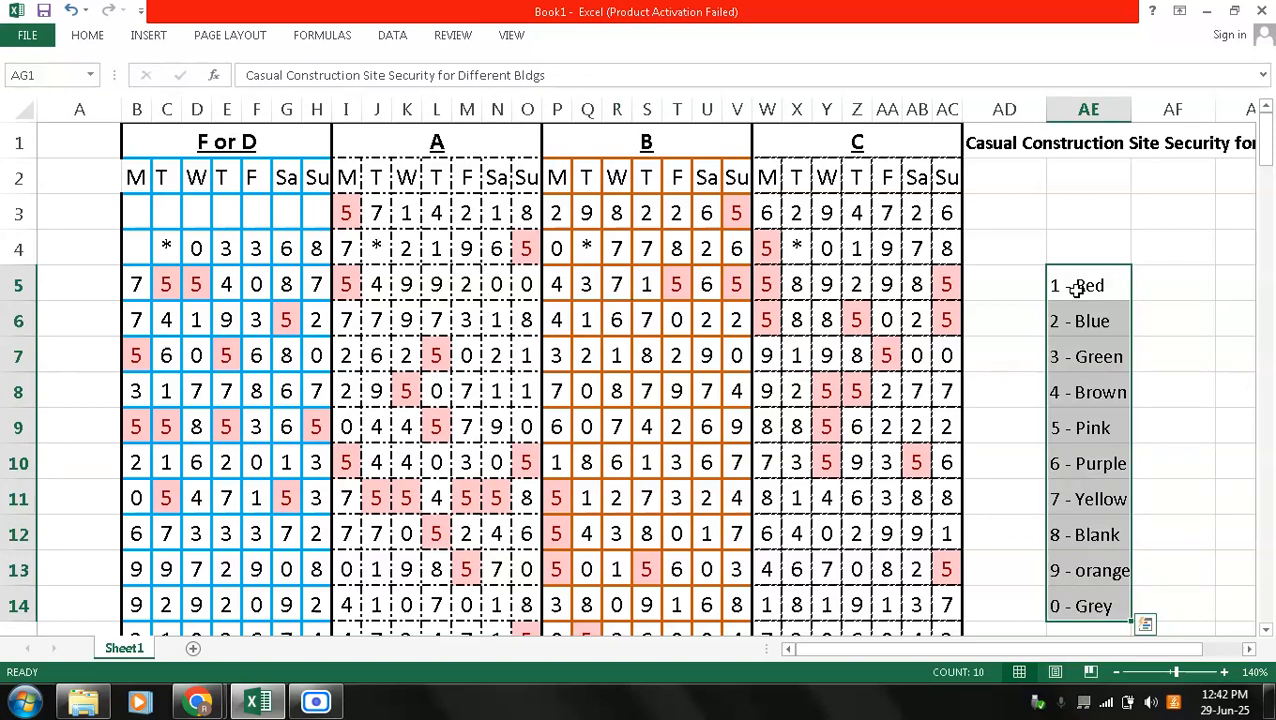
key(ctrl+c)
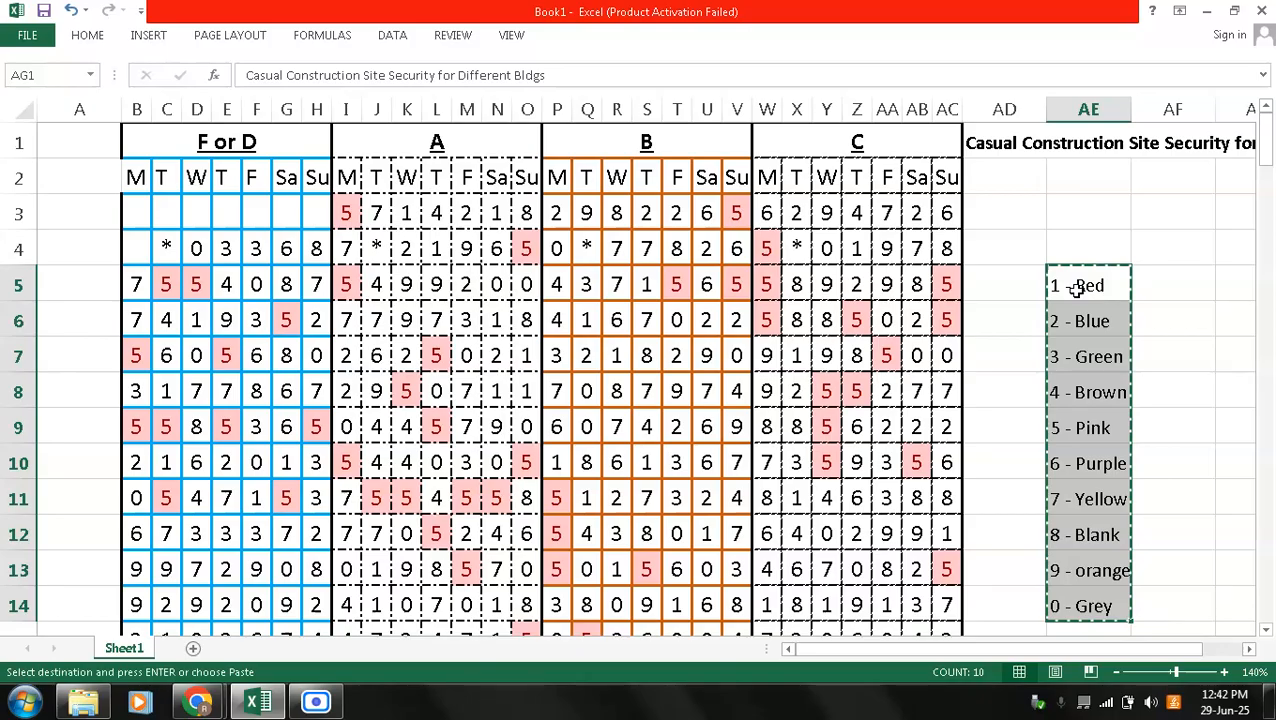
key(Page_Down)
key(Page_Down)
key(Page_Down)
key(Page_Down)
key(Page_Down)
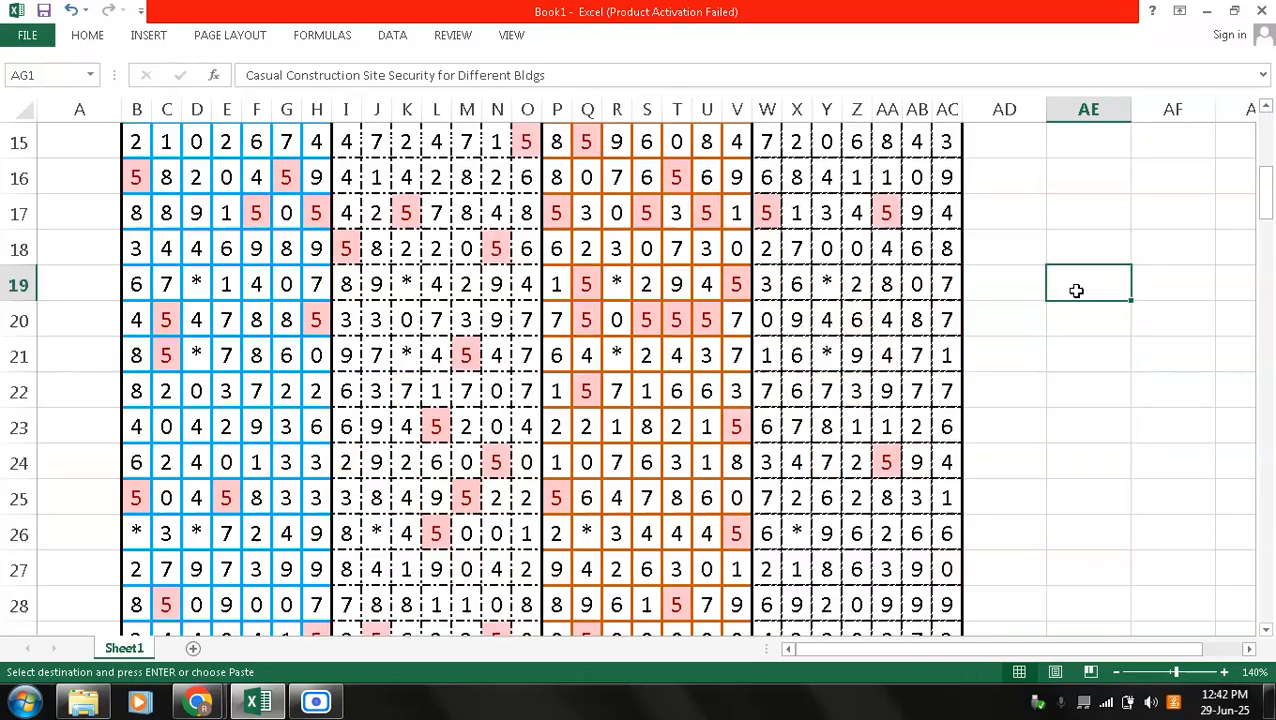
key(Page_Down)
key(Page_Down)
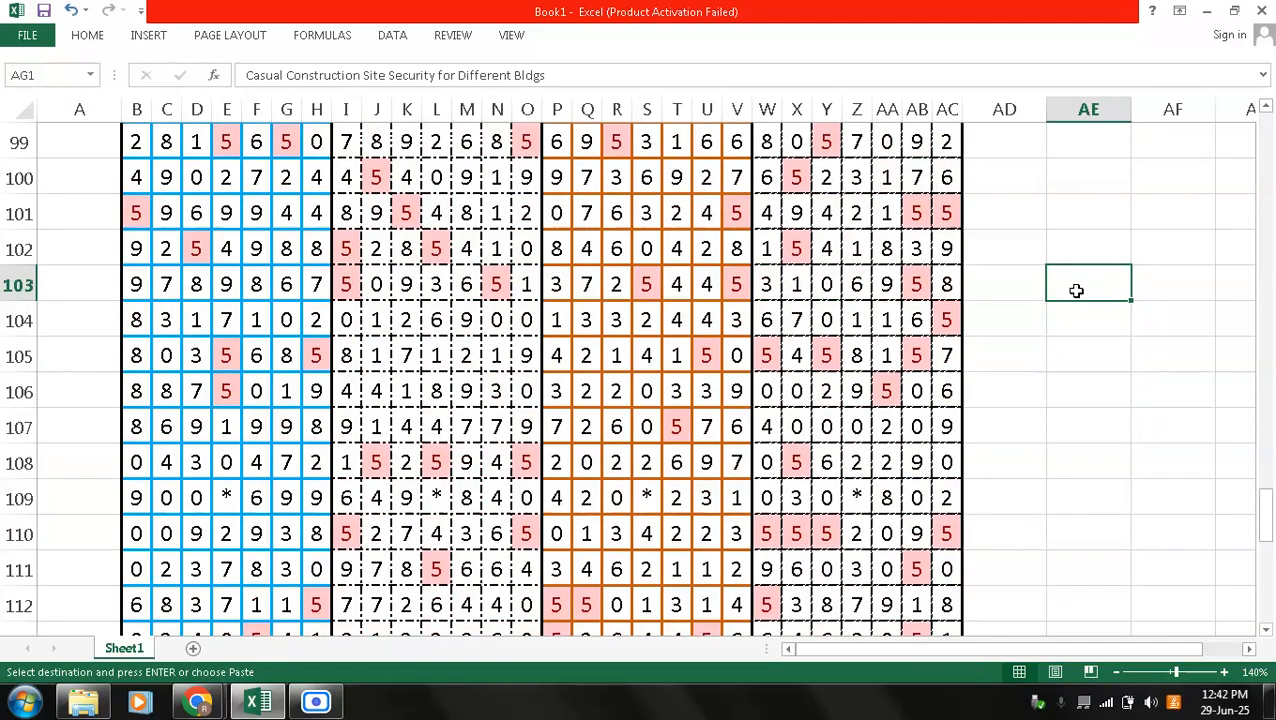
key(Down)
key(Down)
key(Down)
key(Down)
key(Down)
key(Down)
key(Down)
key(Down)
key(Down)
key(Down)
key(Down)
key(Down)
key(Down)
key(Down)
key(Down)
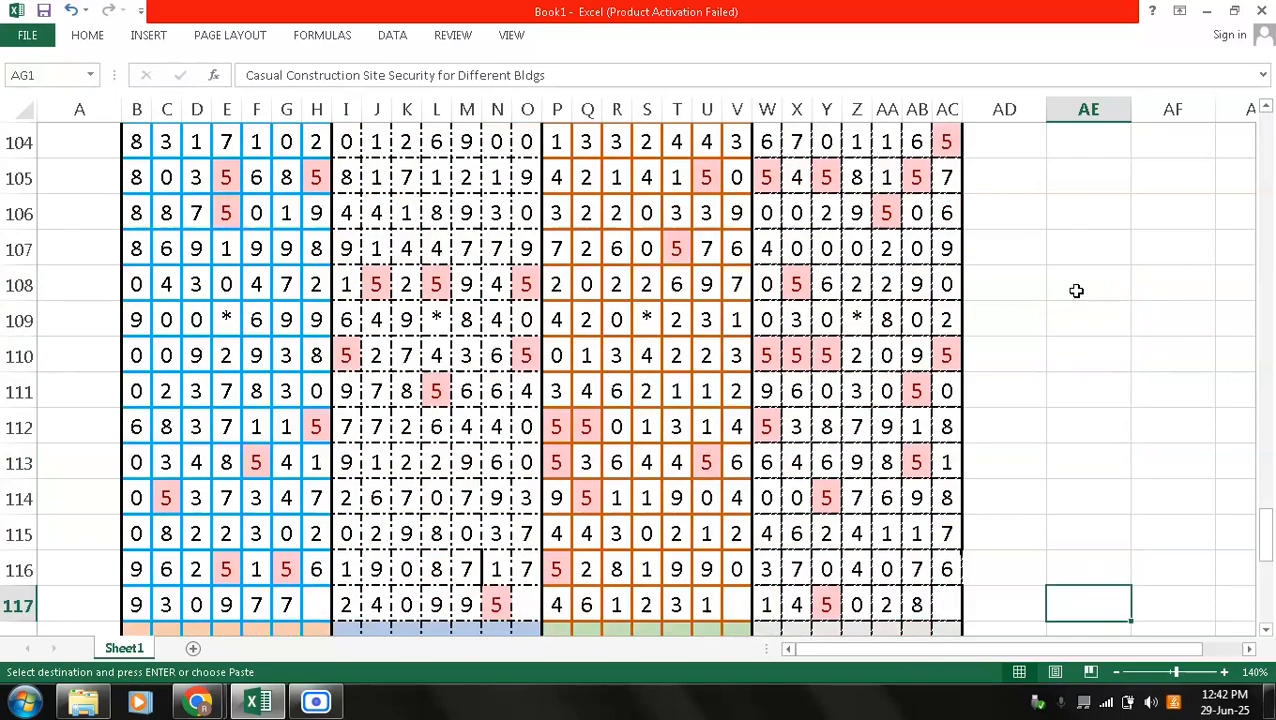
key(Up)
key(Up)
key(Up)
key(Up)
key(Up)
key(Up)
key(Up)
key(Up)
key(Up)
key(Up)
key(Up)
key(Up)
key(Up)
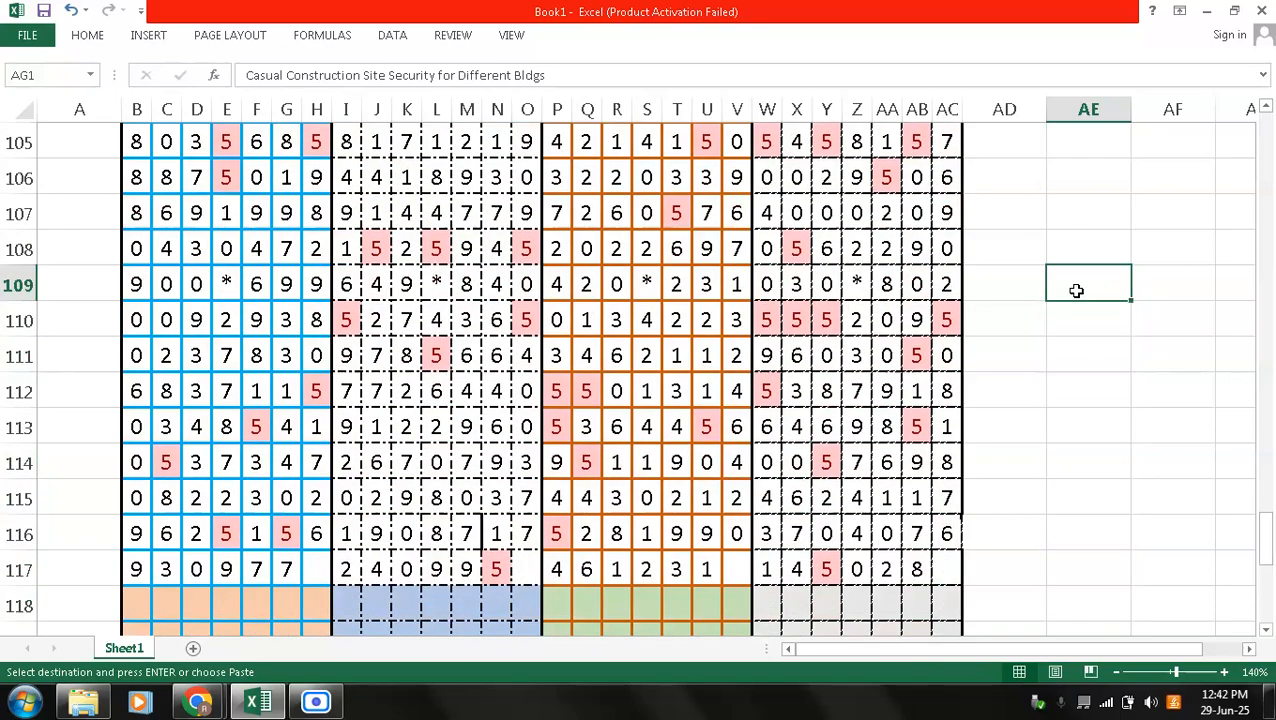
key(ctrl+v)
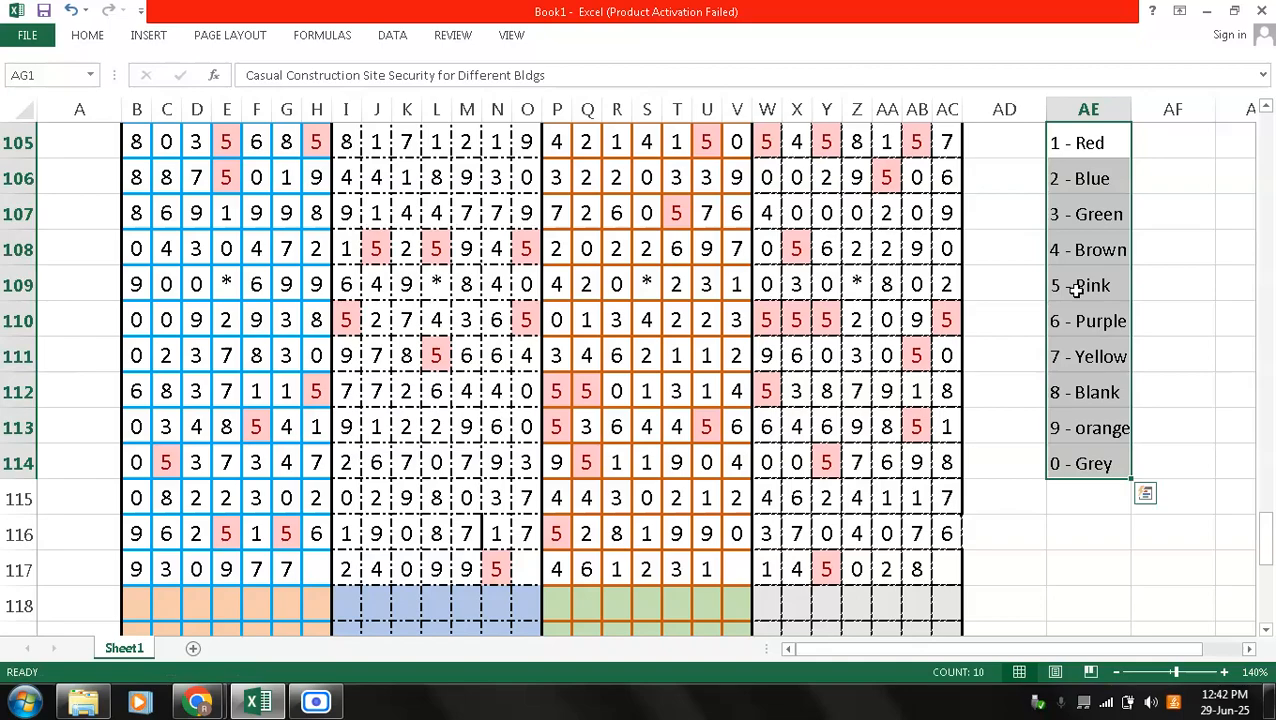
key(Left)
key(Left)
key(Left)
key(Left)
key(Left)
key(Left)
key(Left)
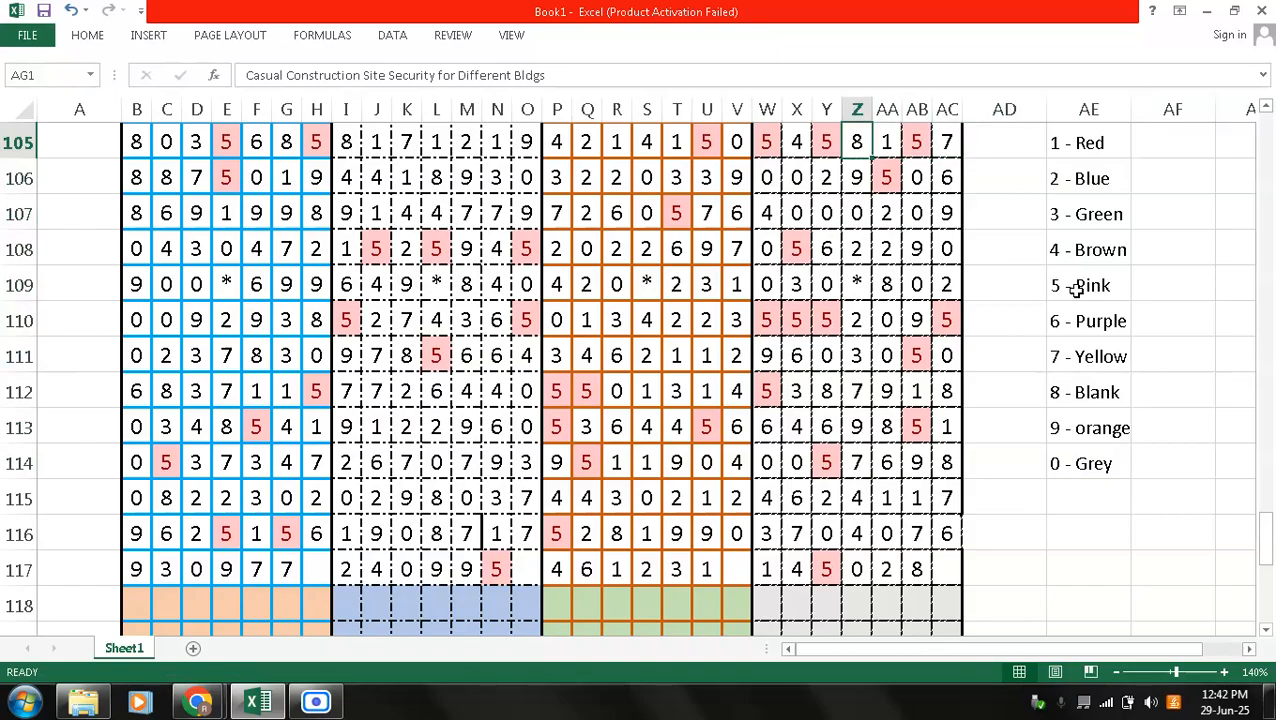
key(Left)
key(Left)
key(Left)
key(Left)
key(Left)
key(Left)
key(Left)
key(Left)
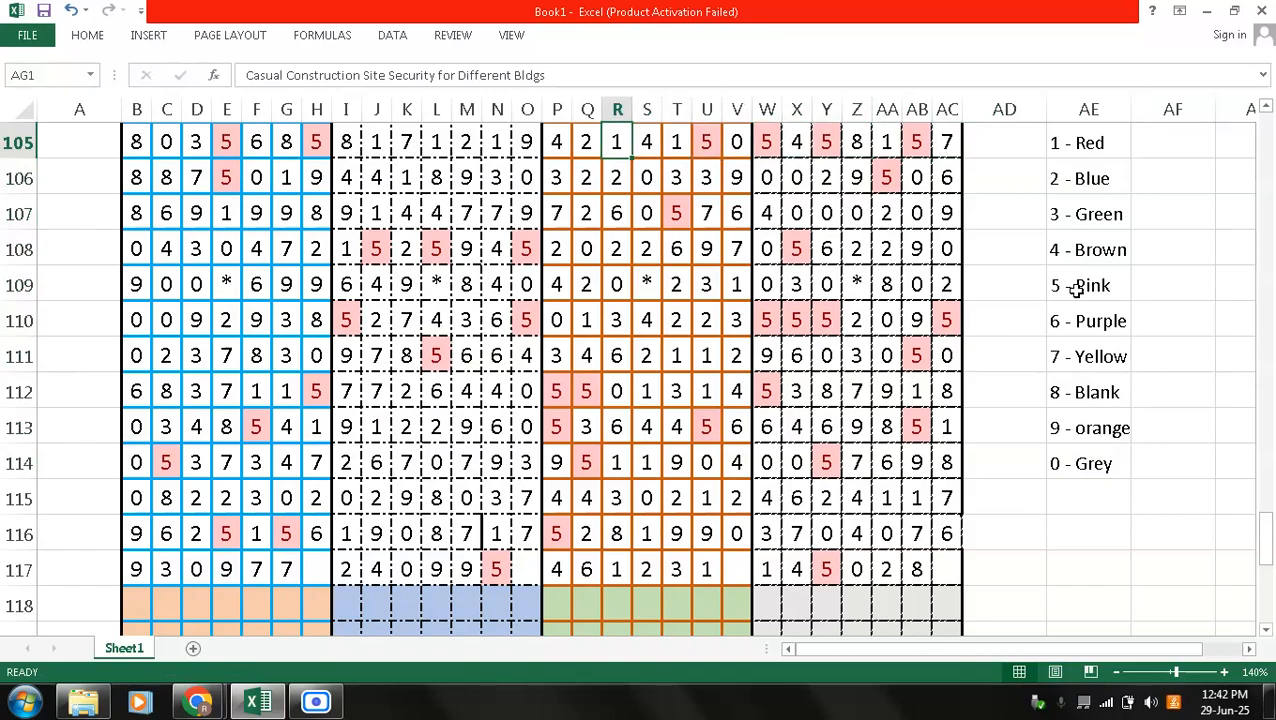
key(Left)
key(Left)
key(Left)
key(Left)
key(Left)
key(Left)
key(Left)
key(Left)
key(Left)
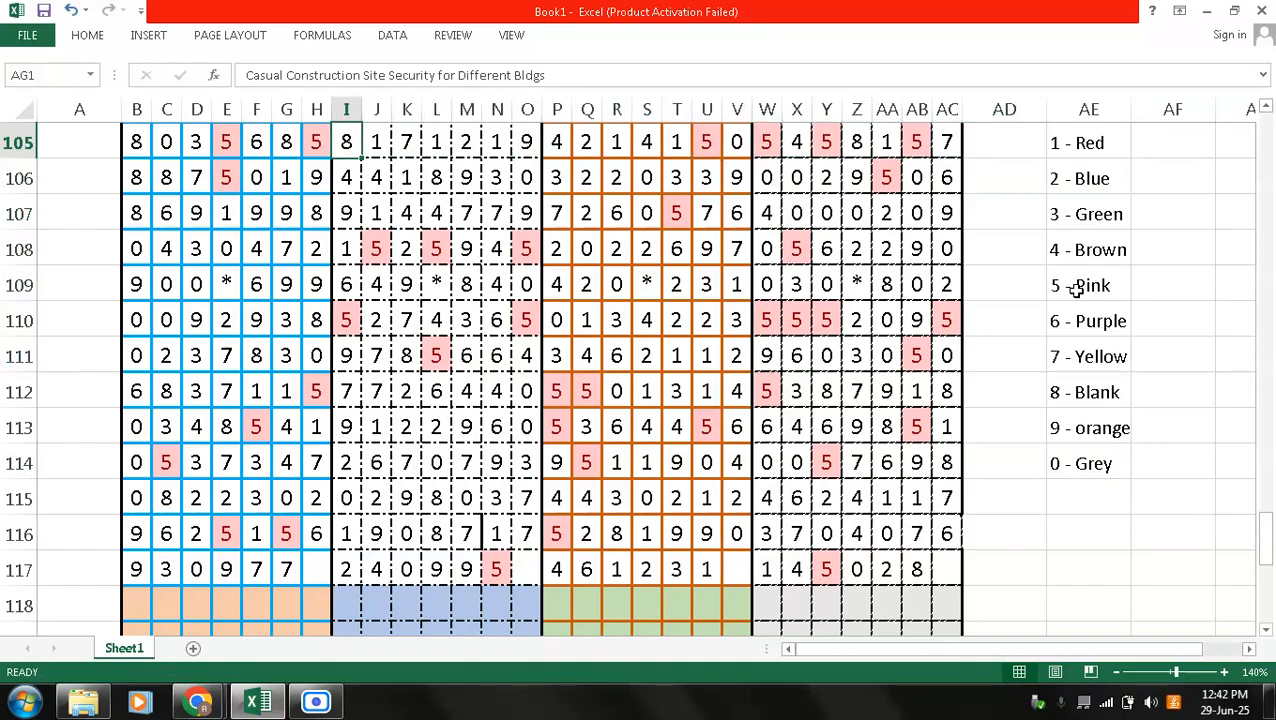
key(Left)
key(Left)
key(Left)
key(Left)
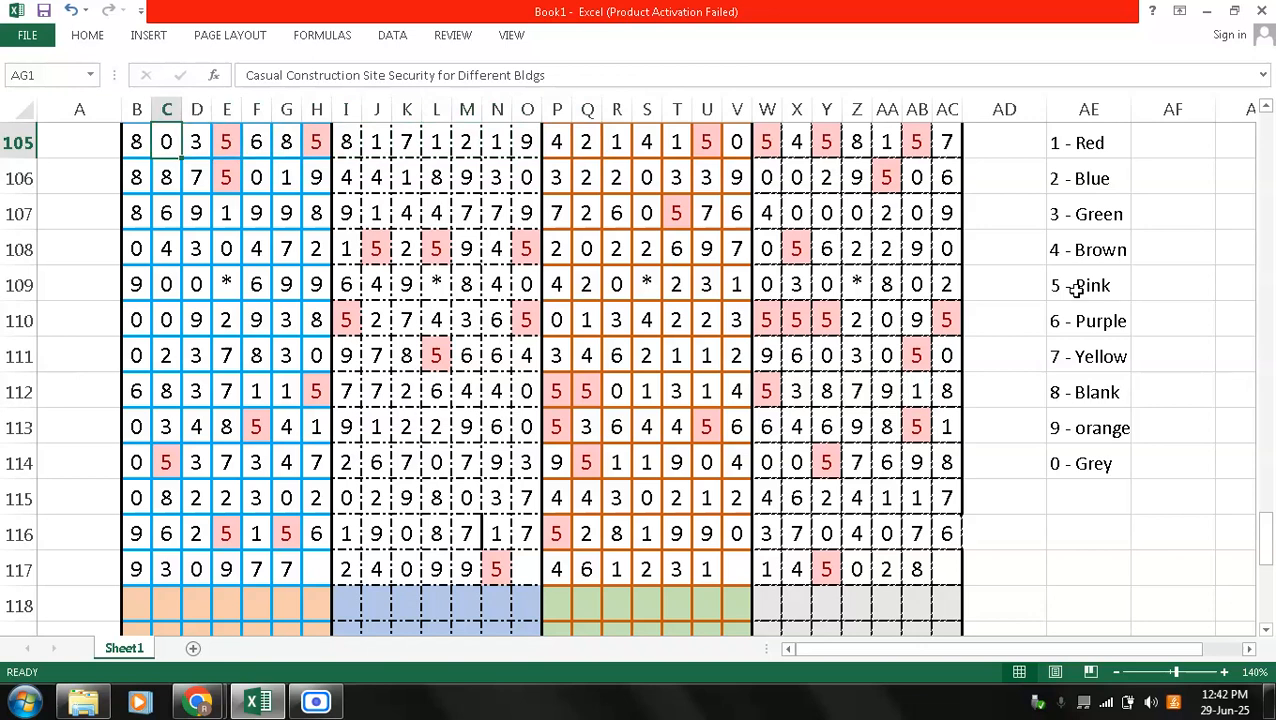
key(ctrl+shift+Up)
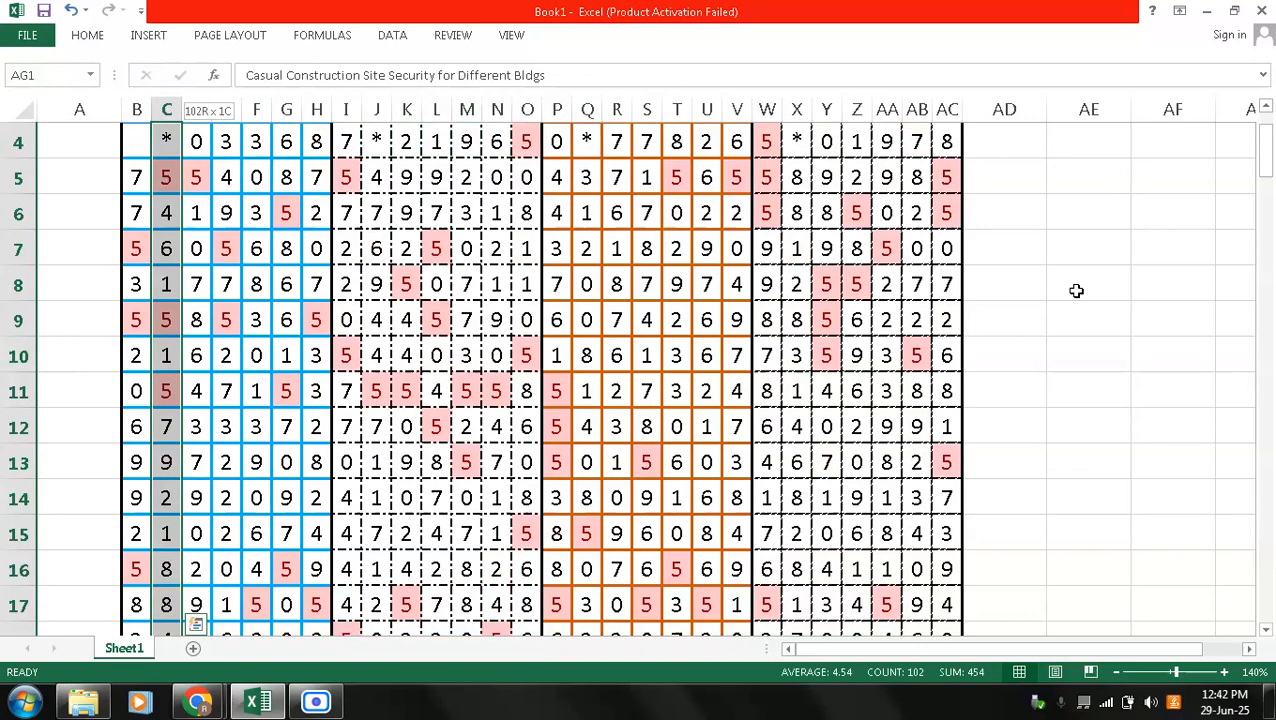
key(Up)
key(Up)
key(Up)
key(Up)
key(Up)
key(Up)
key(Up)
key(Up)
key(Up)
key(Up)
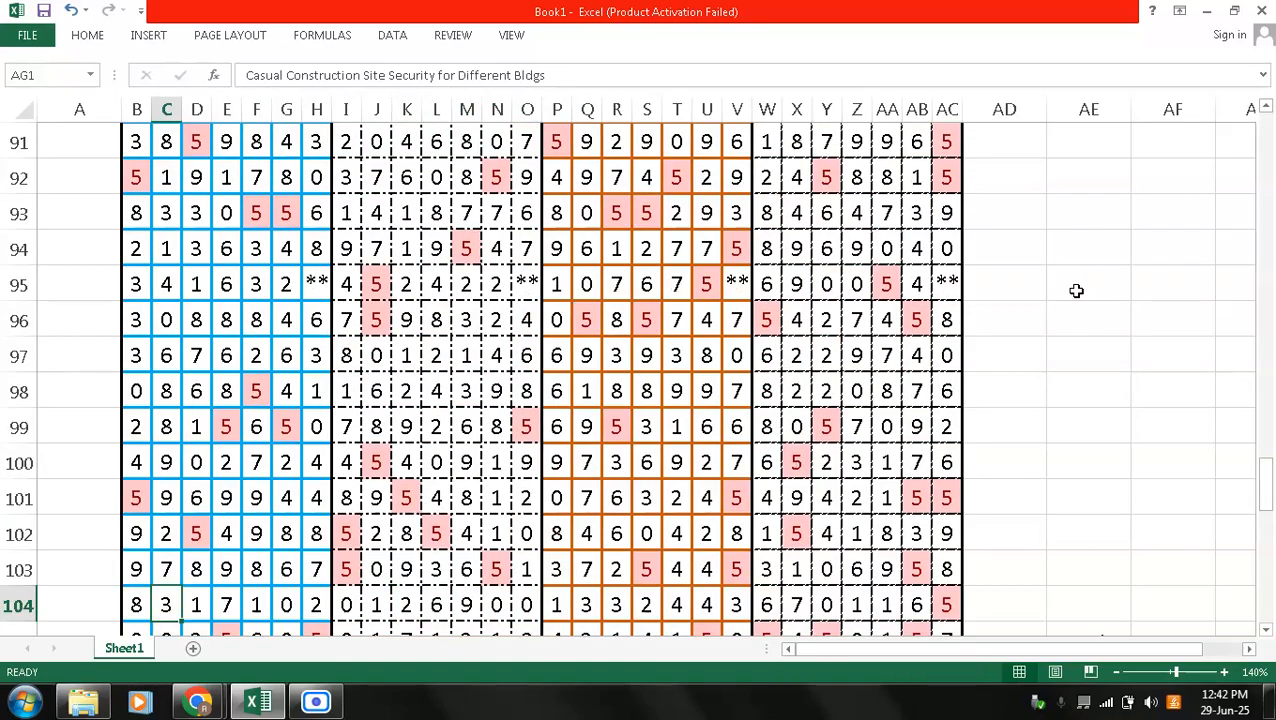
key(Left)
key(Left)
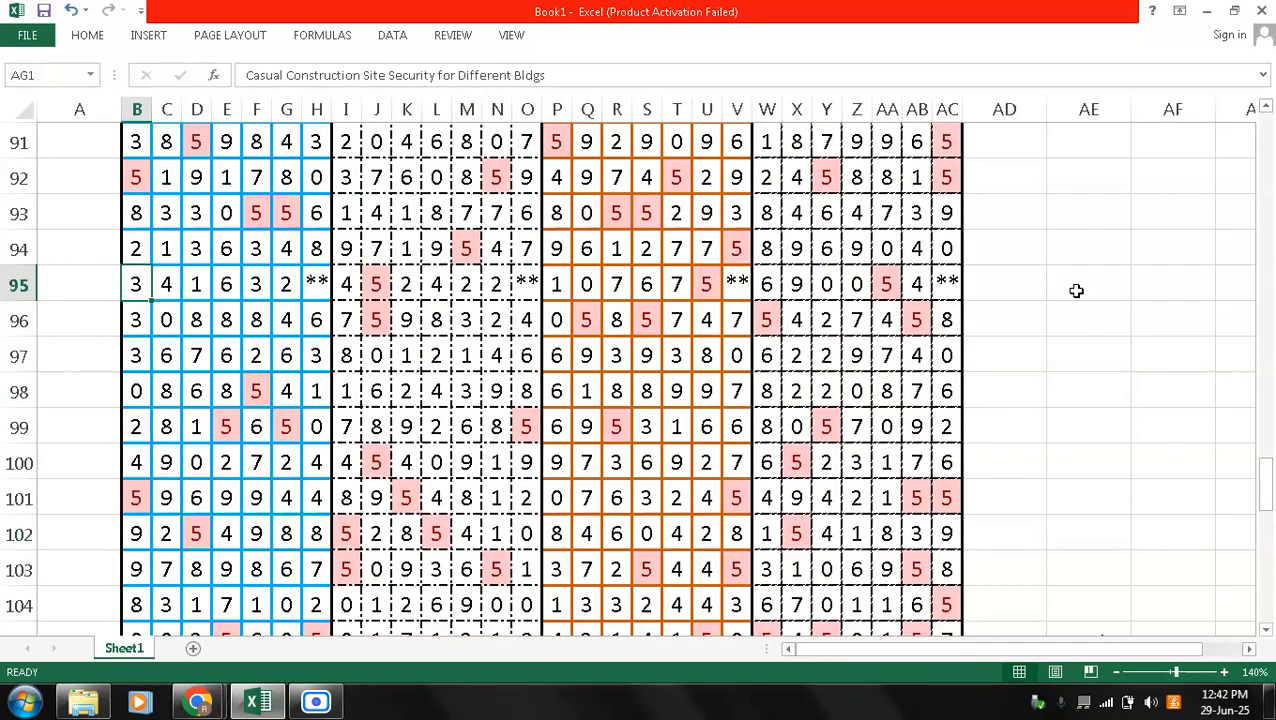
key(Right)
key(shift+Up)
key(shift+Up)
key(shift+Up)
key(shift+Up)
key(shift+Up)
key(shift+Up)
key(shift+Up)
key(shift+Up)
key(shift+Up)
key(shift+Up)
key(shift+Up)
key(shift+Up)
key(shift+Up)
key(shift+Up)
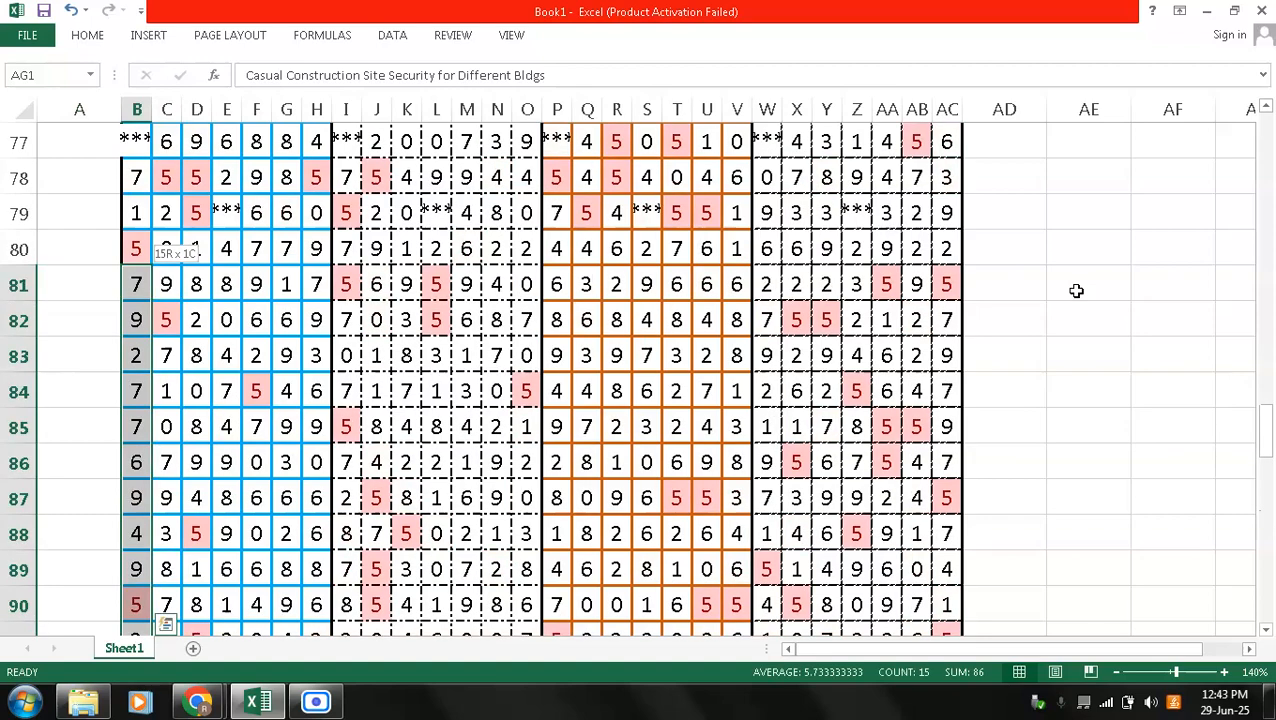
key(shift+Up)
key(shift+Up)
key(shift+Up)
key(shift+Up)
key(shift+Up)
key(shift+Up)
key(shift+Up)
key(shift+Up)
key(shift+Up)
key(shift+Up)
key(shift+Up)
key(shift+Up)
key(shift+Up)
key(shift+Up)
key(shift+Up)
key(shift+Up)
key(shift+Up)
key(shift+Up)
key(shift+Up)
key(shift+Up)
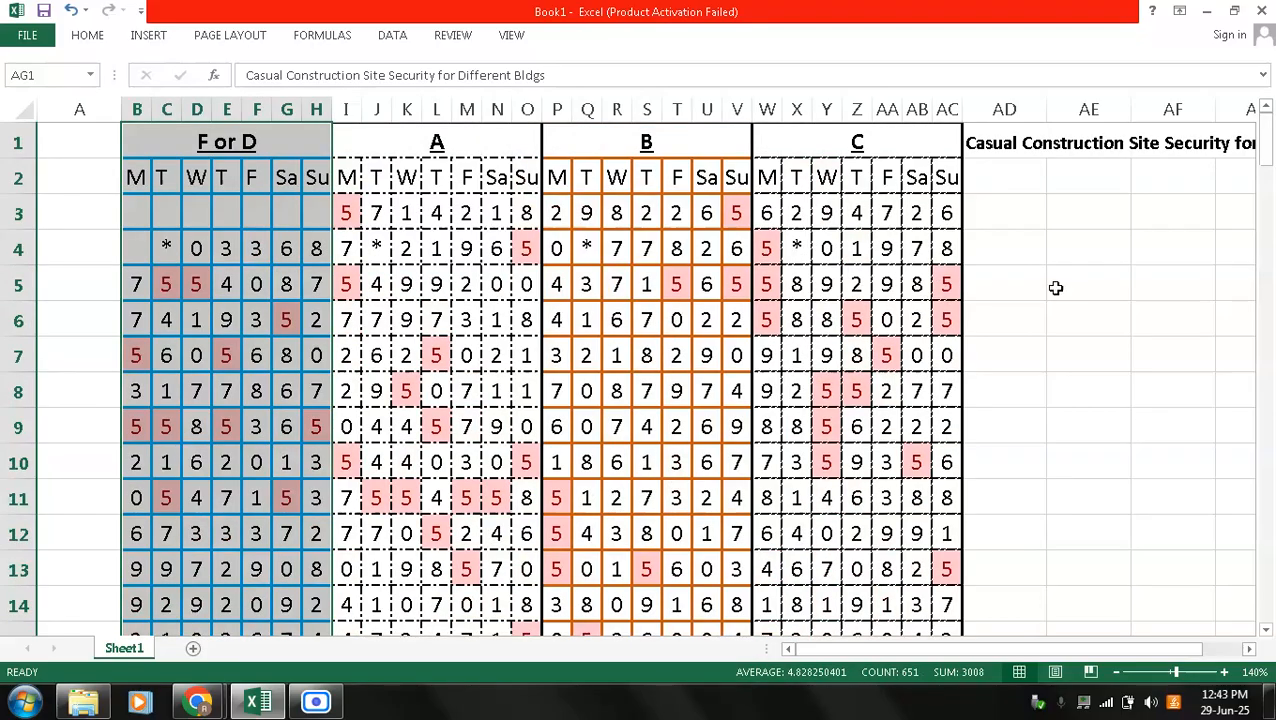
- Set up an Equal To highlighting rule for the value 1 on all four tables including their headings, B1:AC117
click(376, 143)
key(Left)
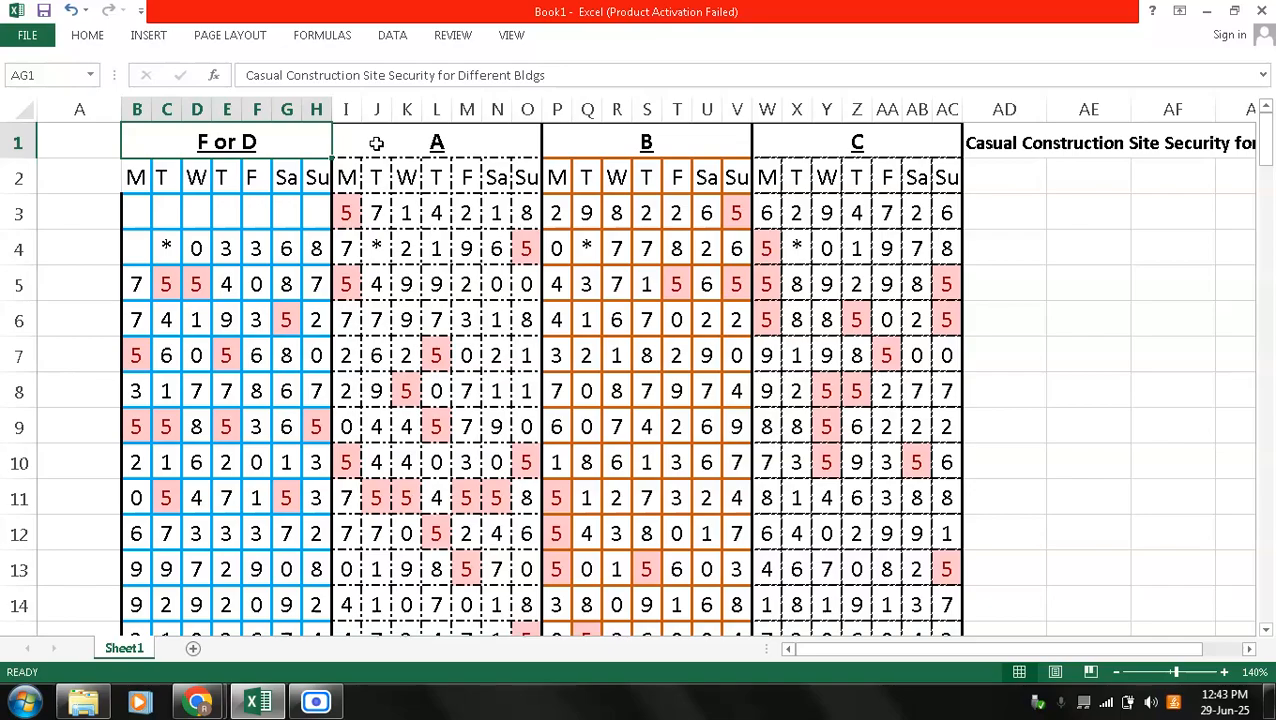
key(shift+Down)
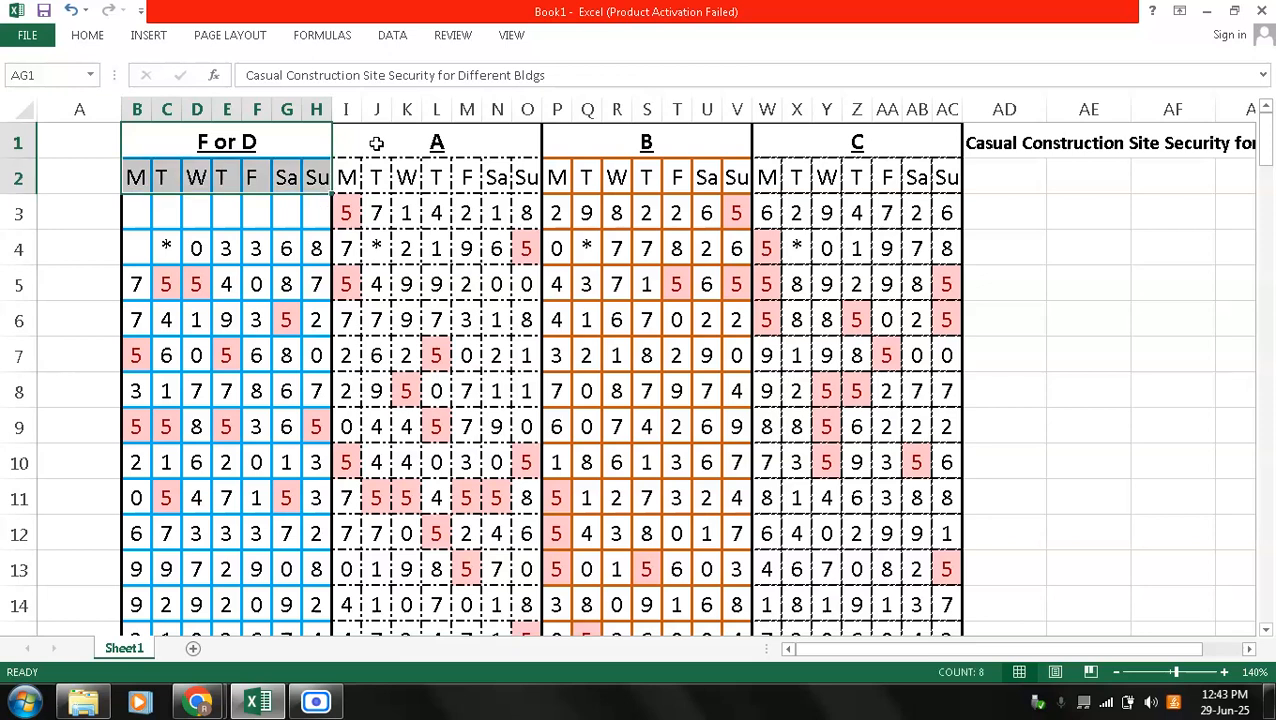
key(shift+Down)
key(shift+Down)
key(shift+Down)
key(ctrl+shift+Down)
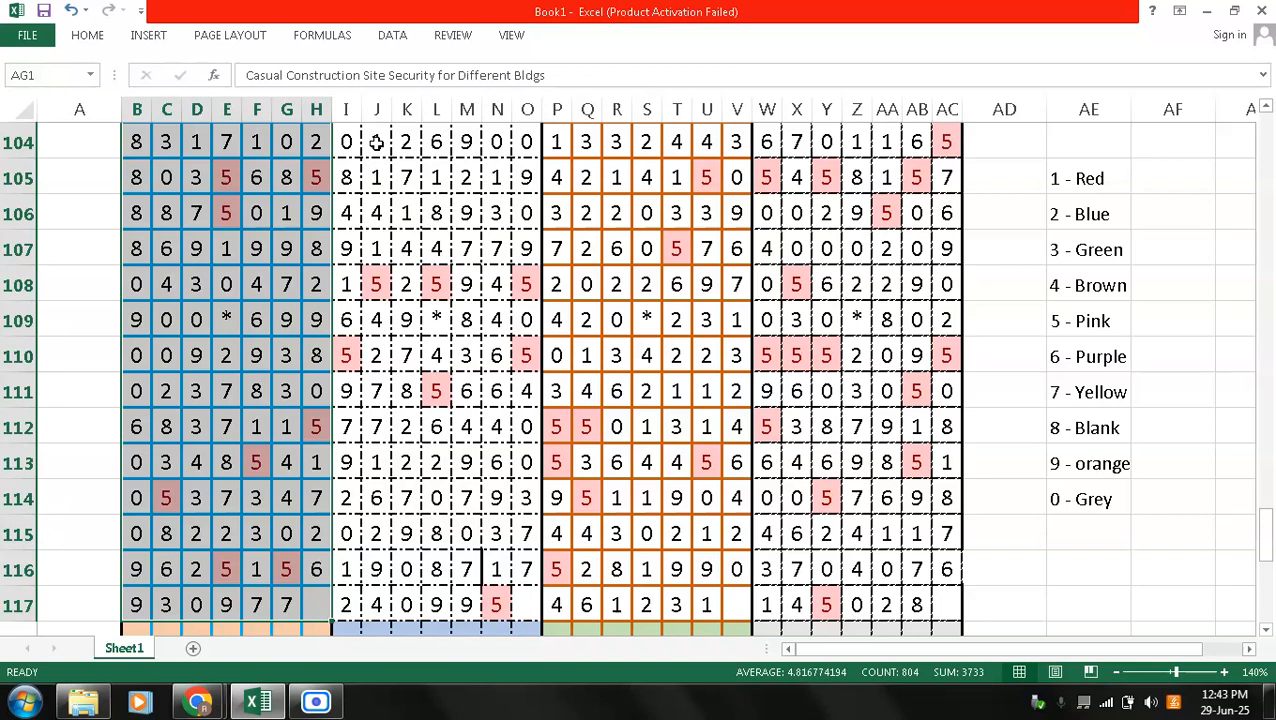
key(shift+Right)
key(shift+Right)
key(shift+Right)
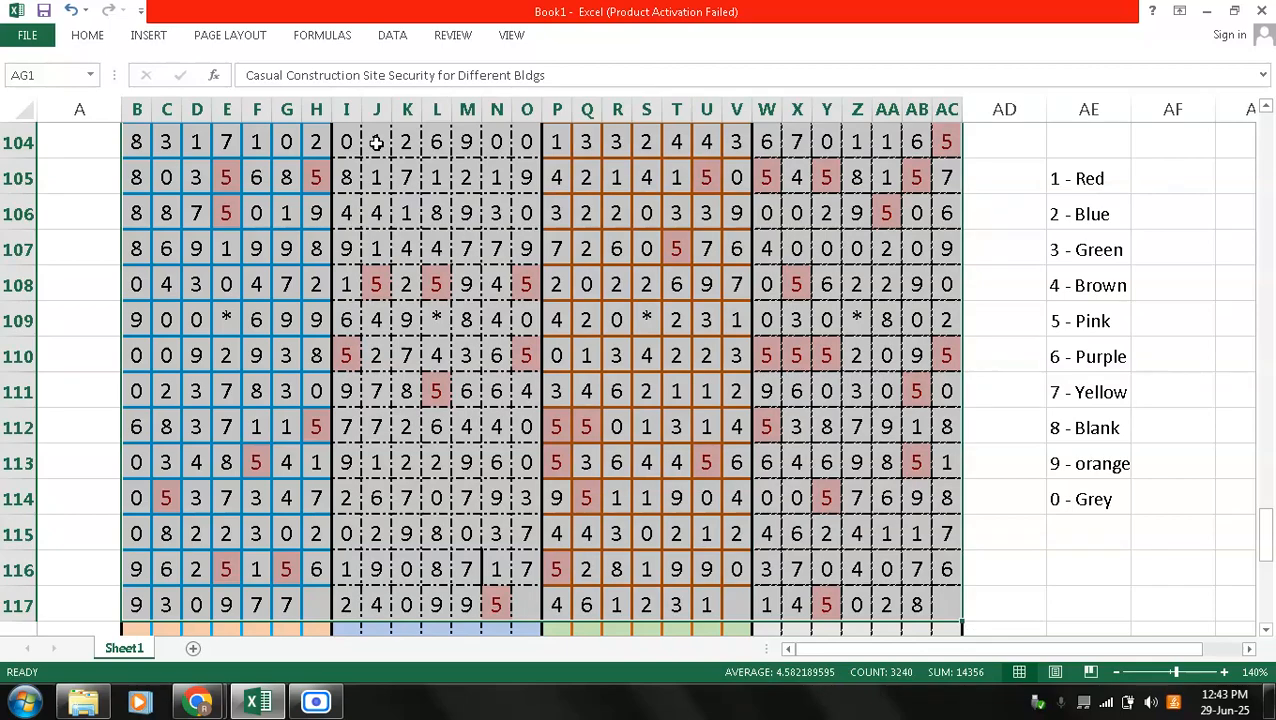
click(88, 36)
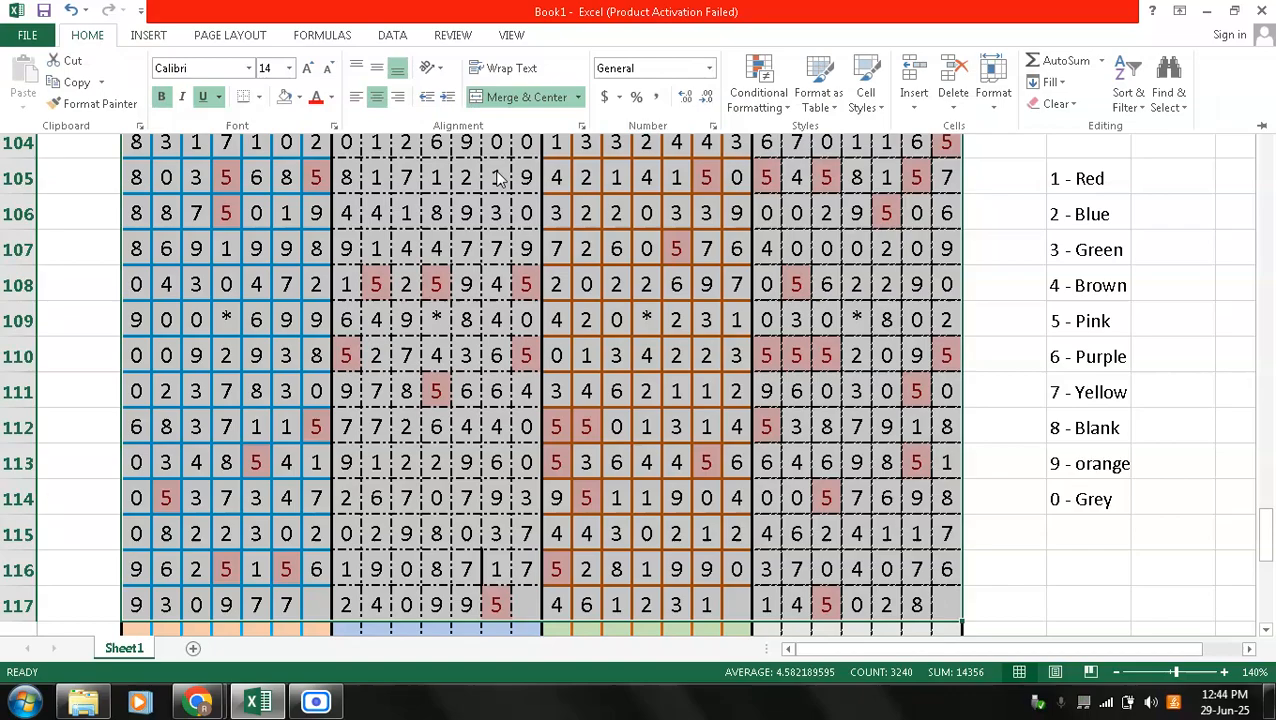
click(746, 112)
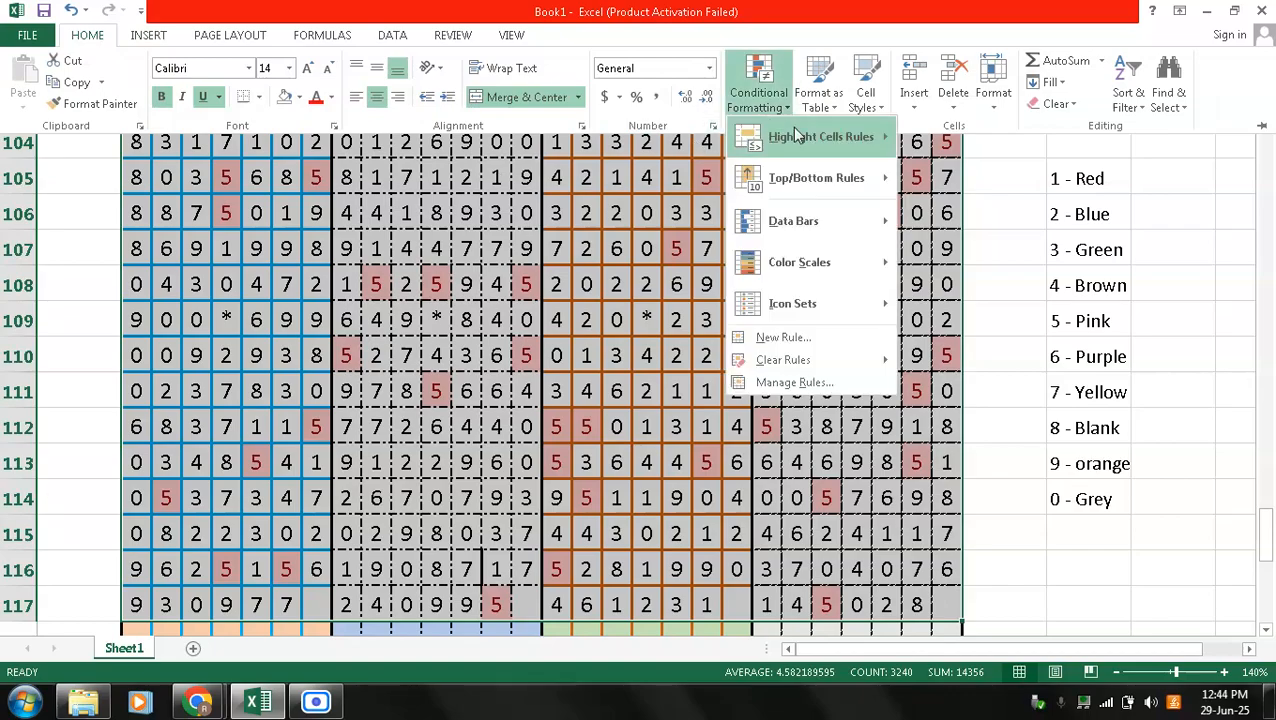
mouse_move(800, 140)
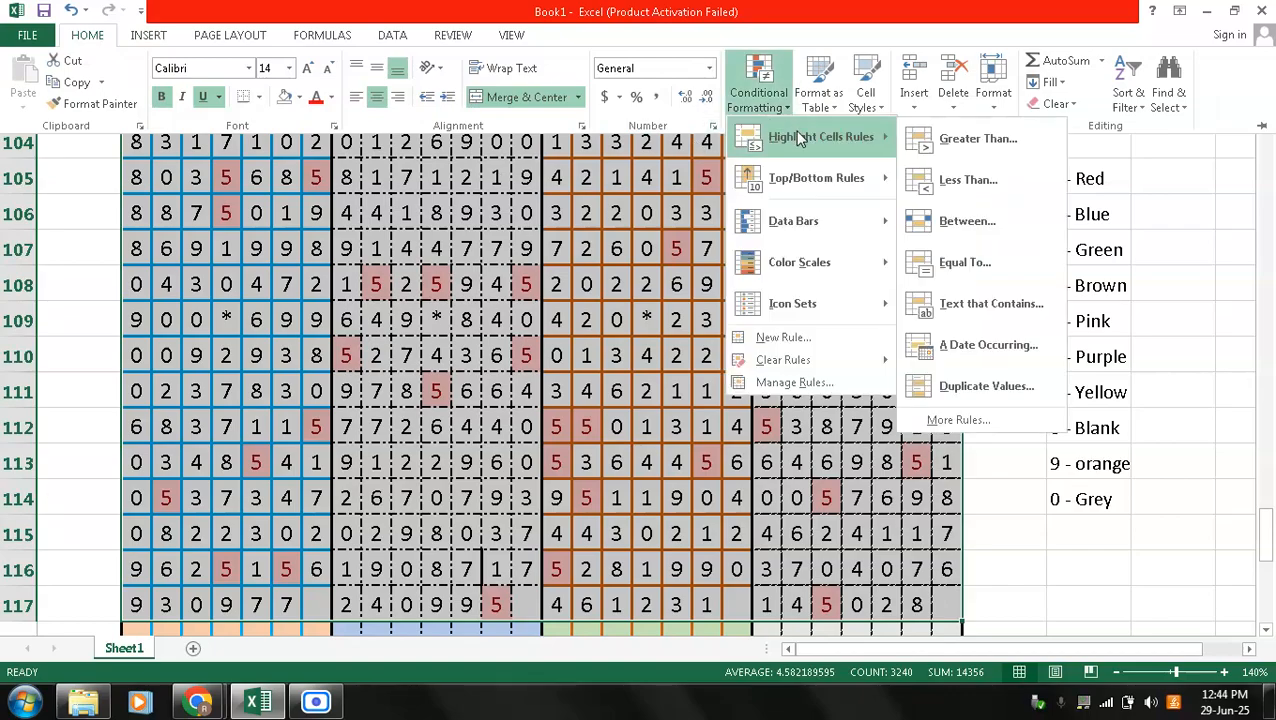
click(966, 264)
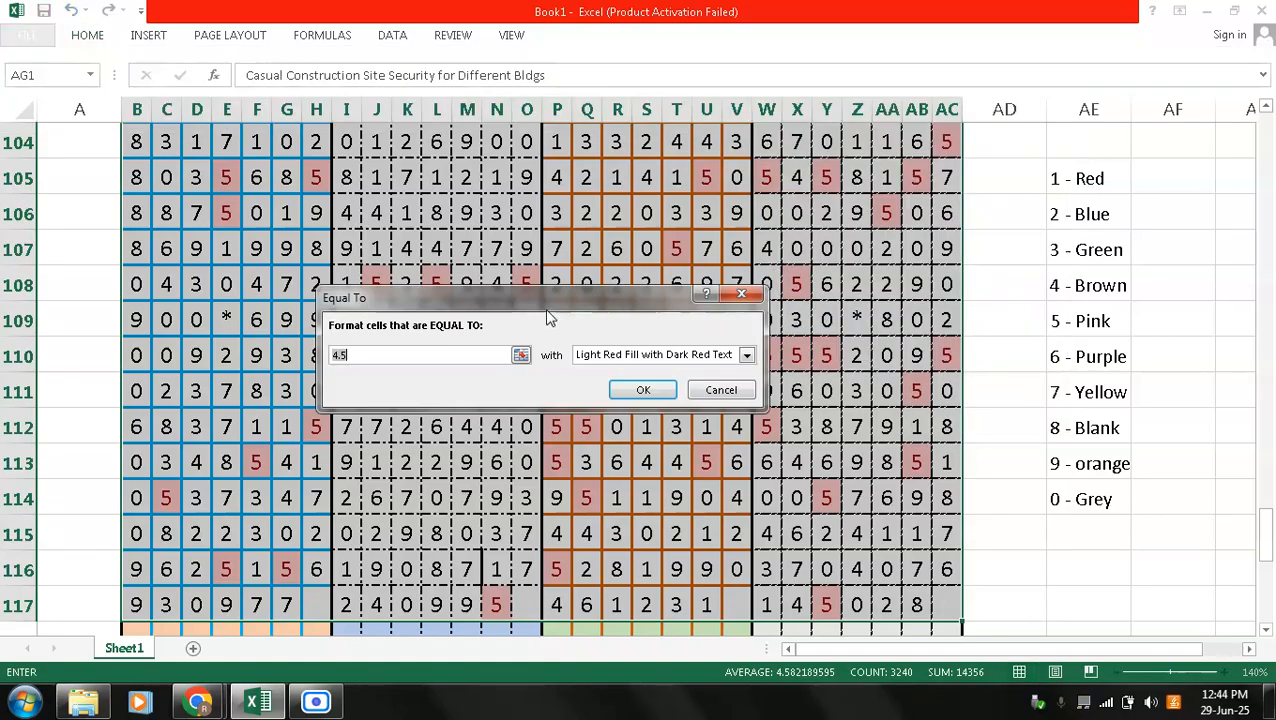
click(520, 354)
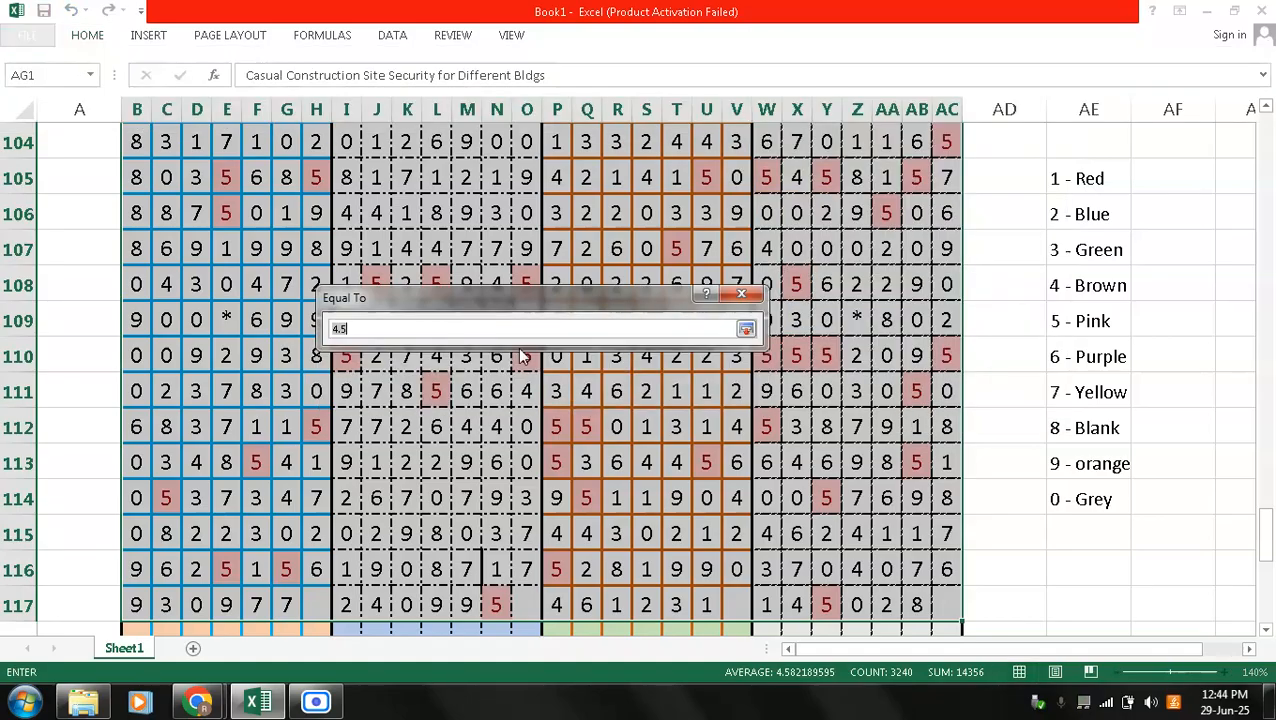
click(746, 329)
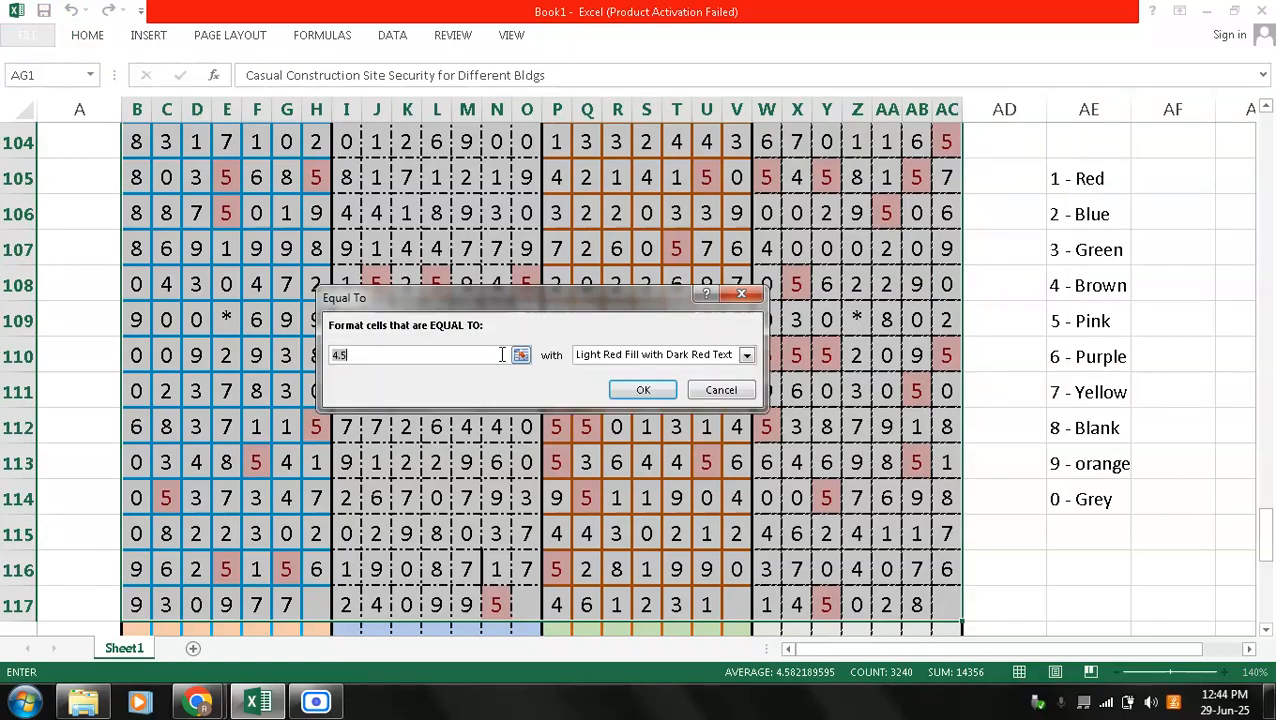
text(1)
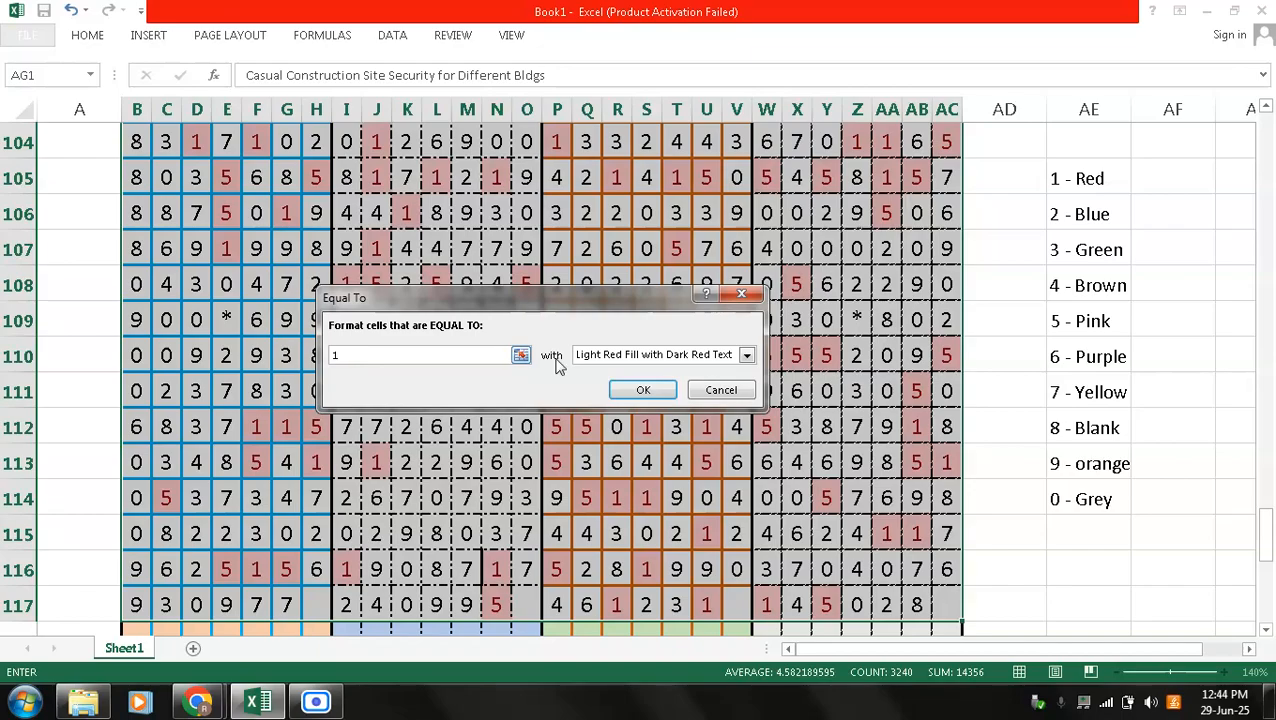
- Give the Equal To 1 rule a custom format with a solid red fill, apply it and deselect the tables
click(747, 355)
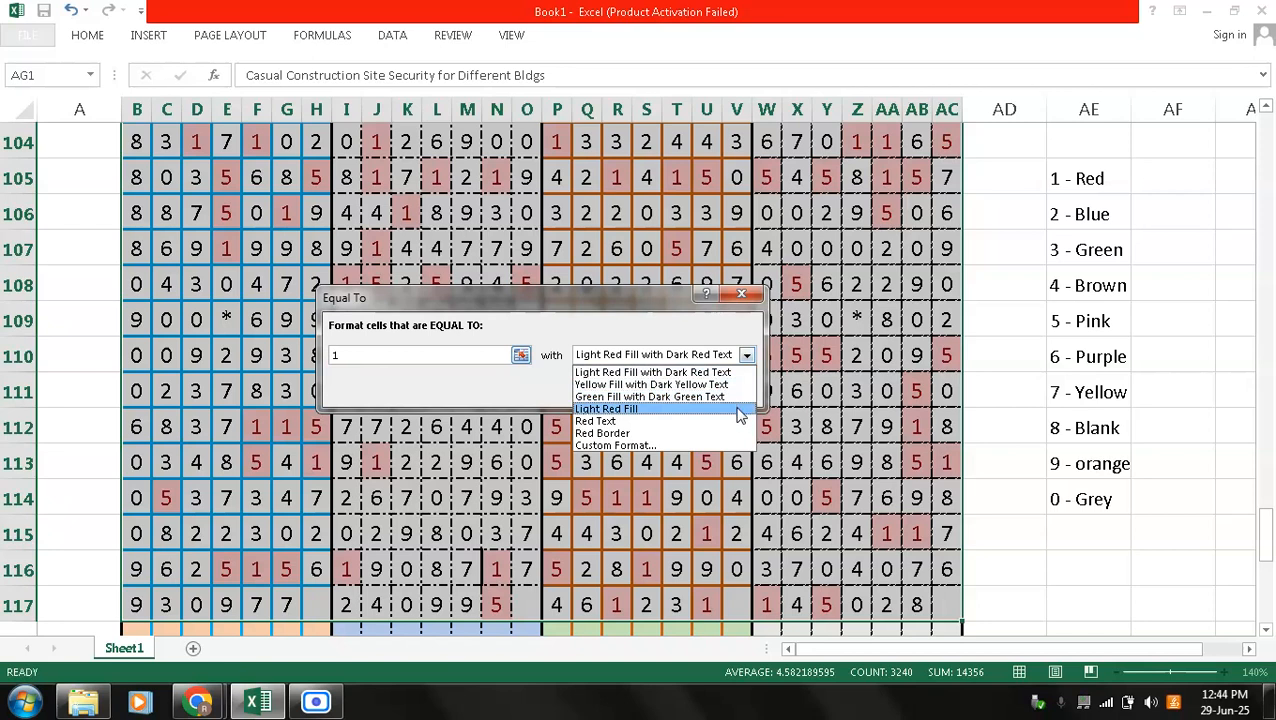
click(668, 330)
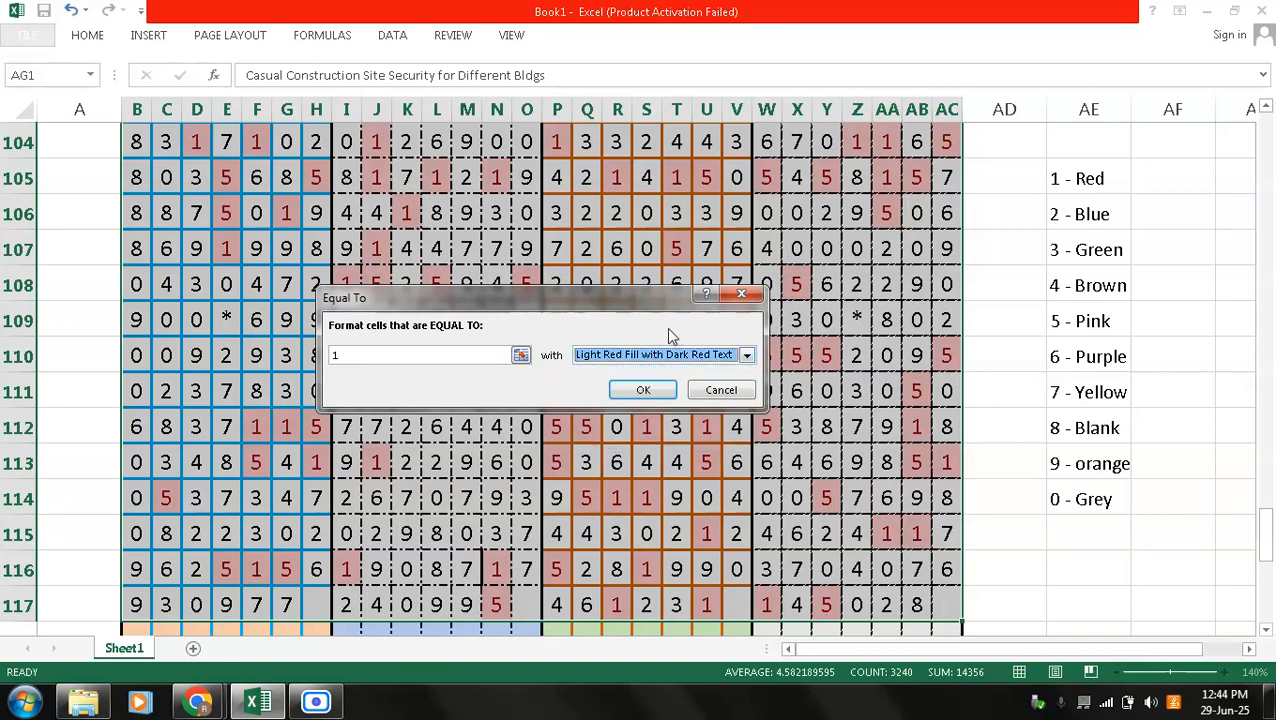
click(747, 356)
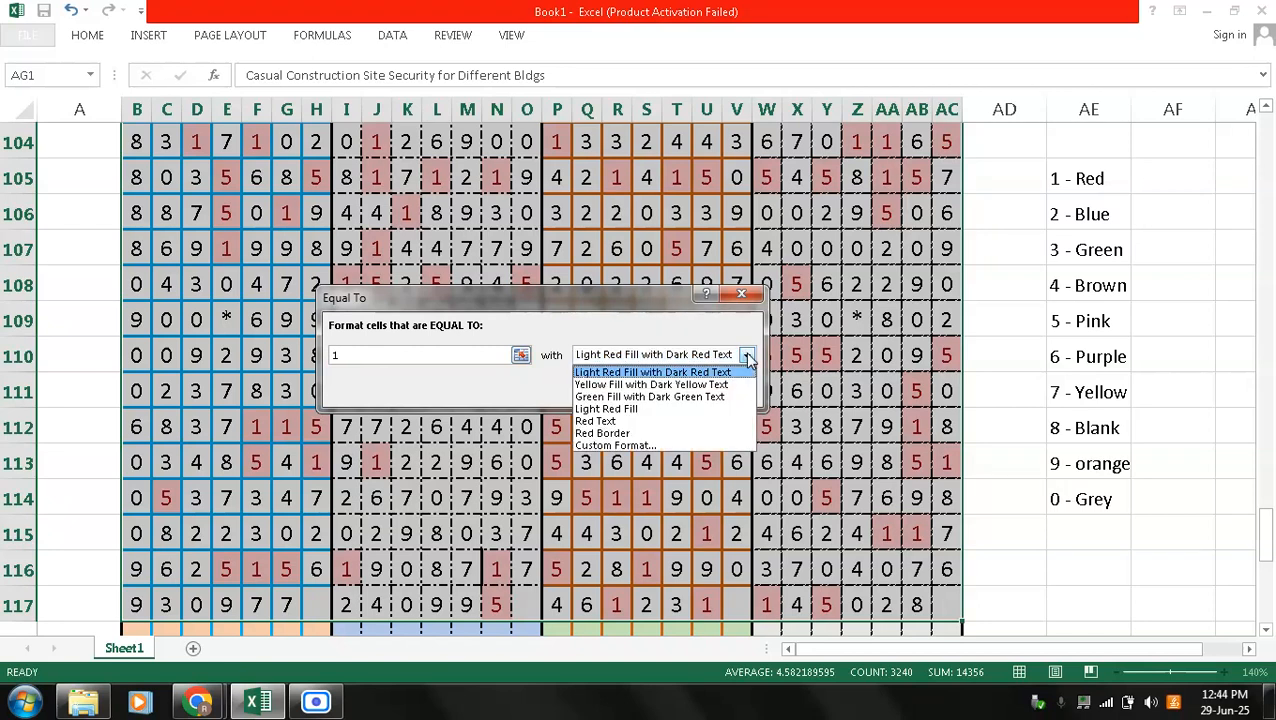
click(701, 444)
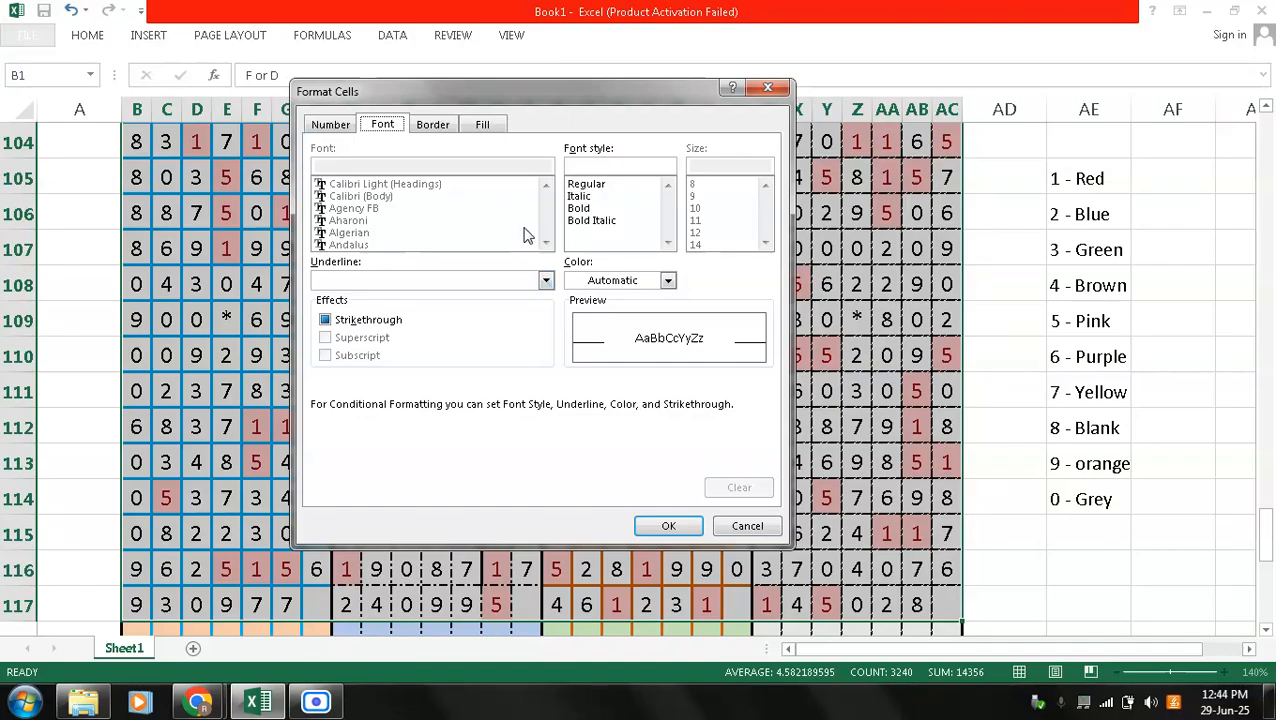
click(447, 134)
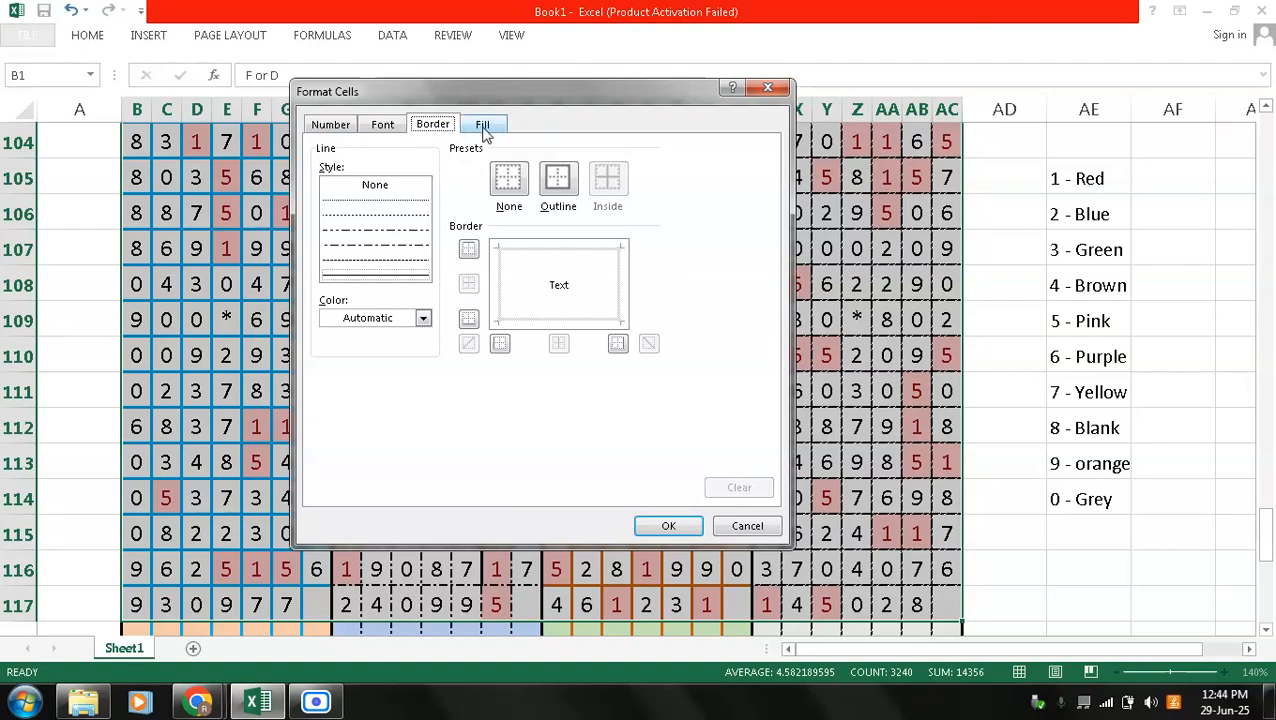
click(484, 128)
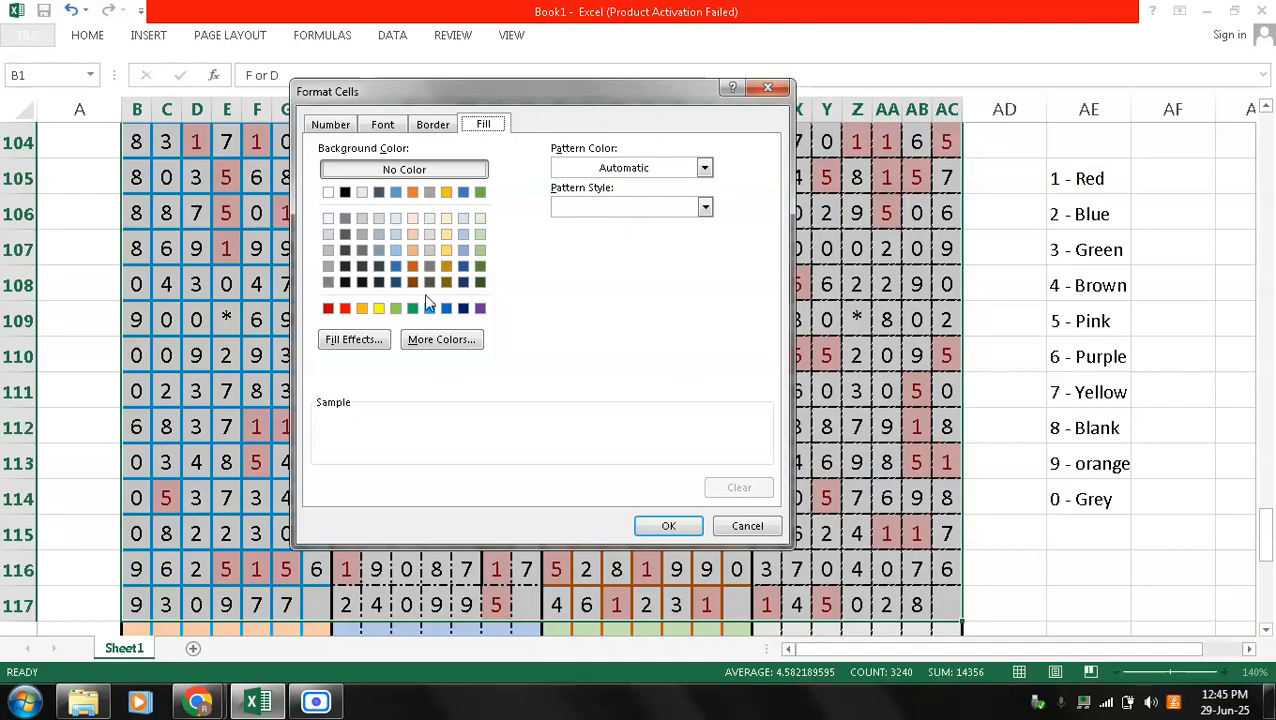
click(345, 309)
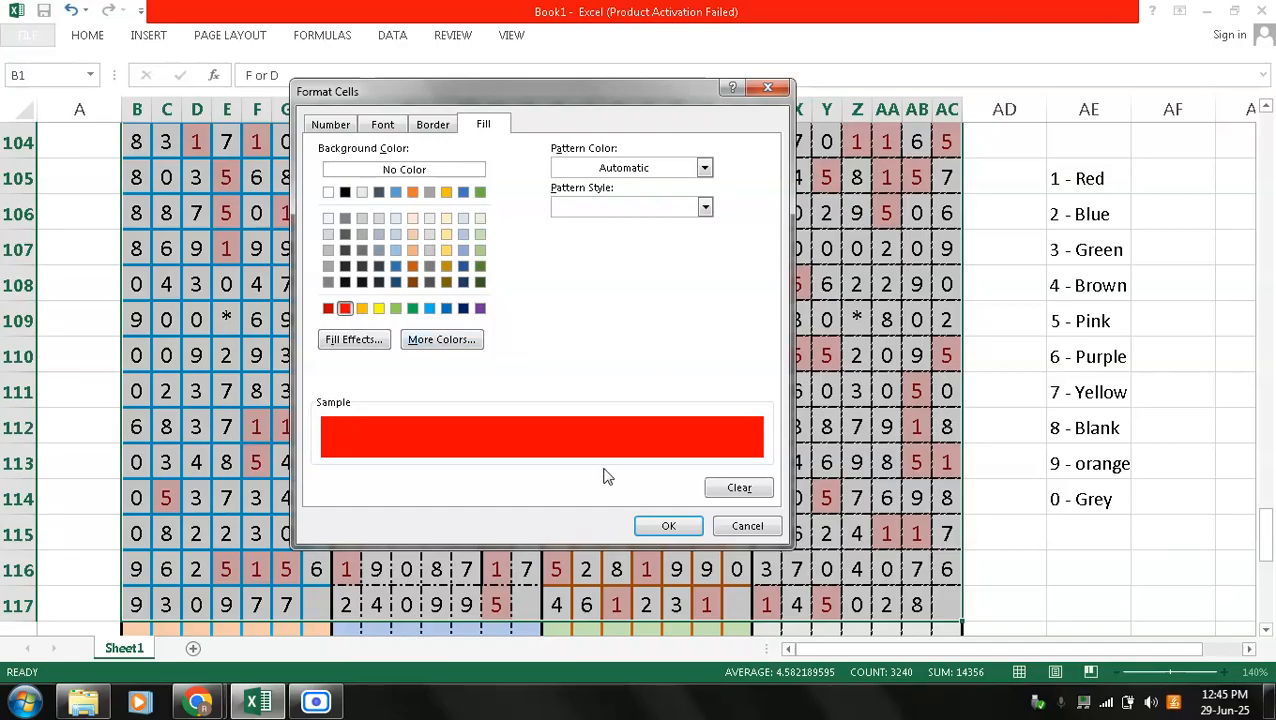
click(668, 530)
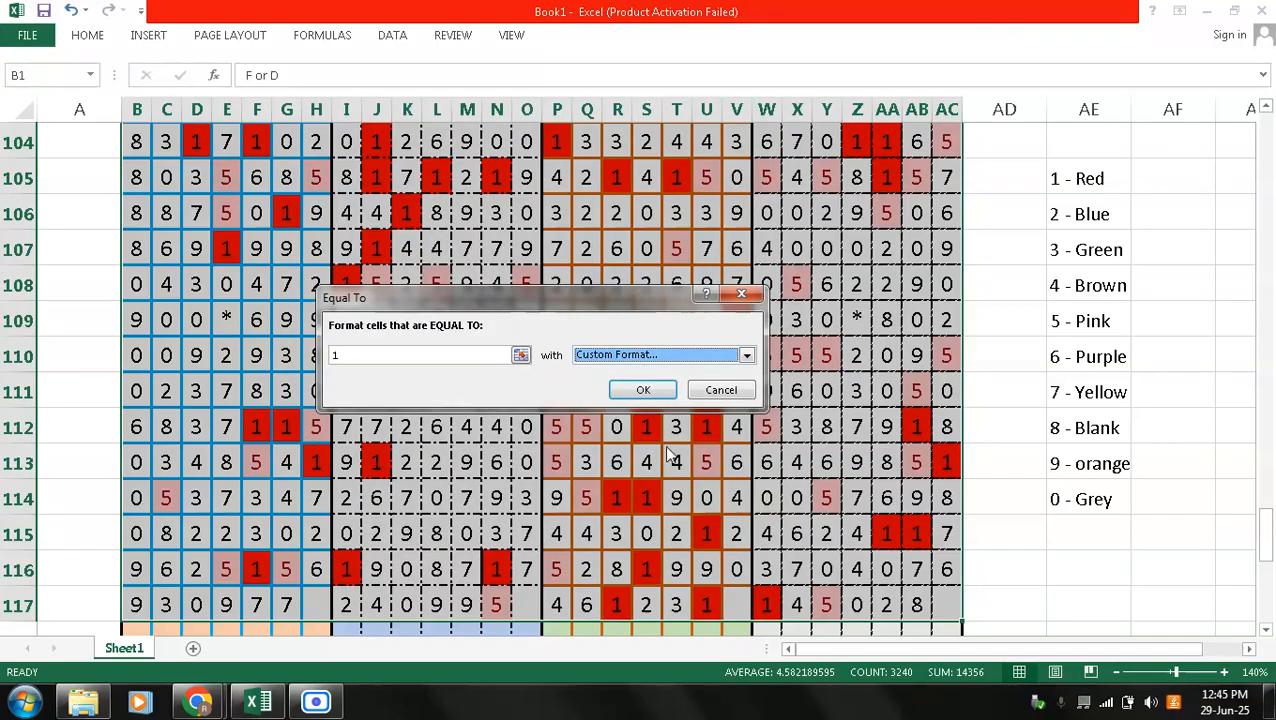
click(644, 391)
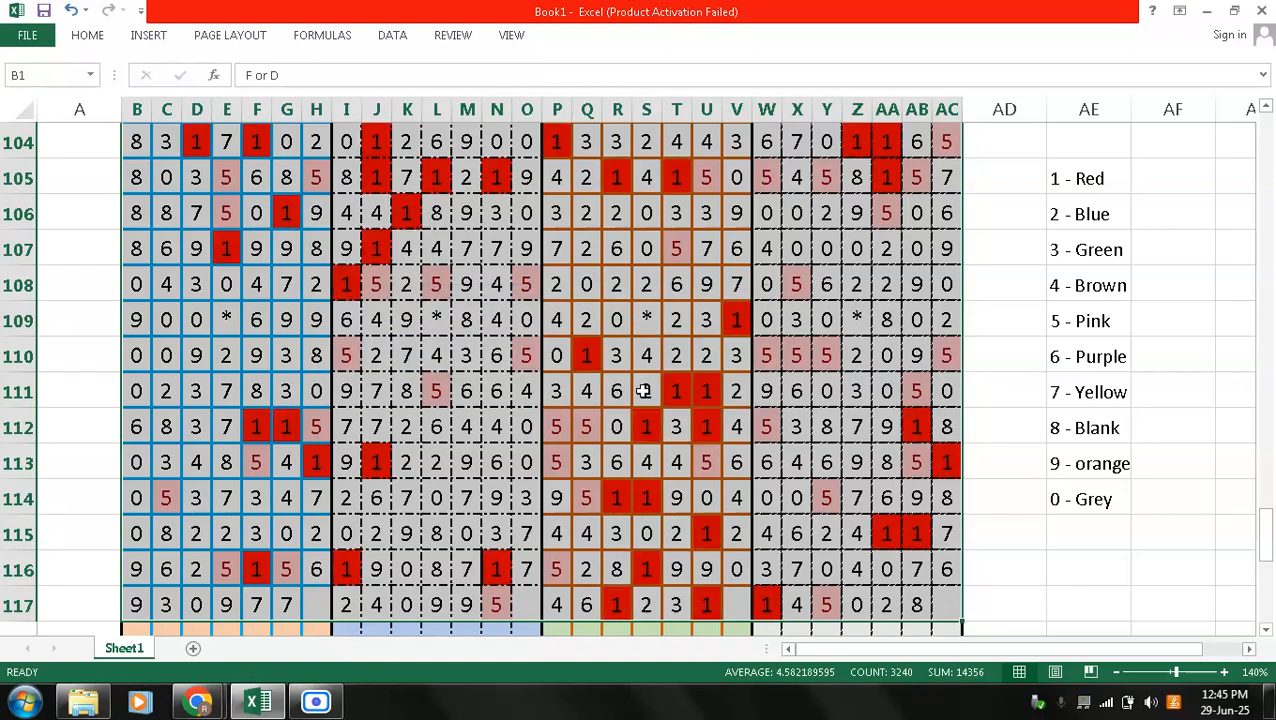
click(765, 405)
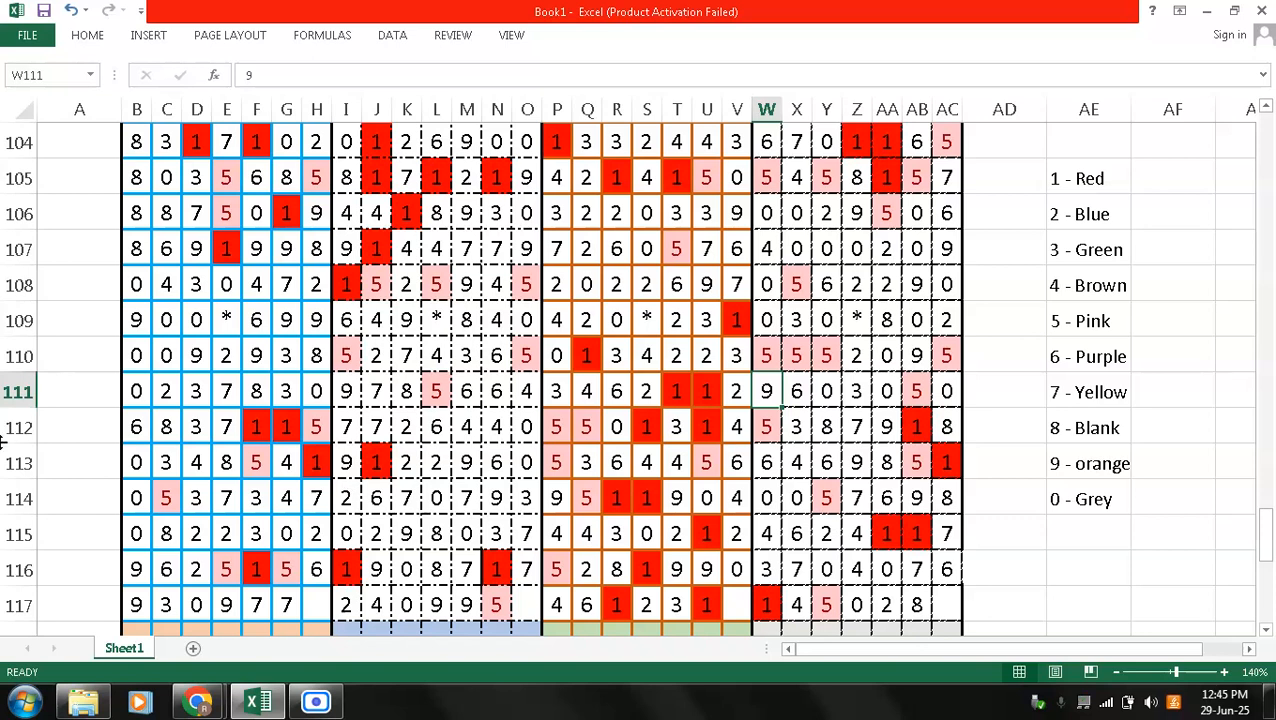
- Check the highlighted ones throughout the four tables, from row 112 back up to the headings in row 1
click(18, 427)
click(99, 427)
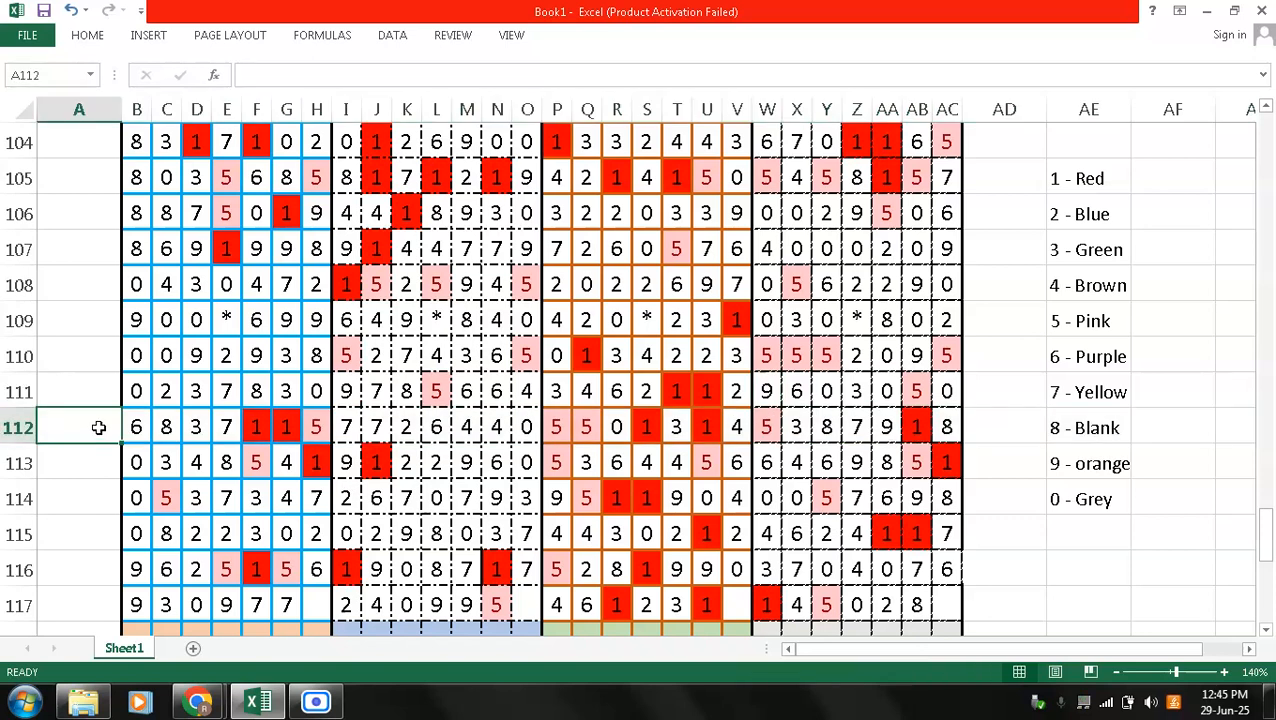
key(Page_Up)
key(Page_Up)
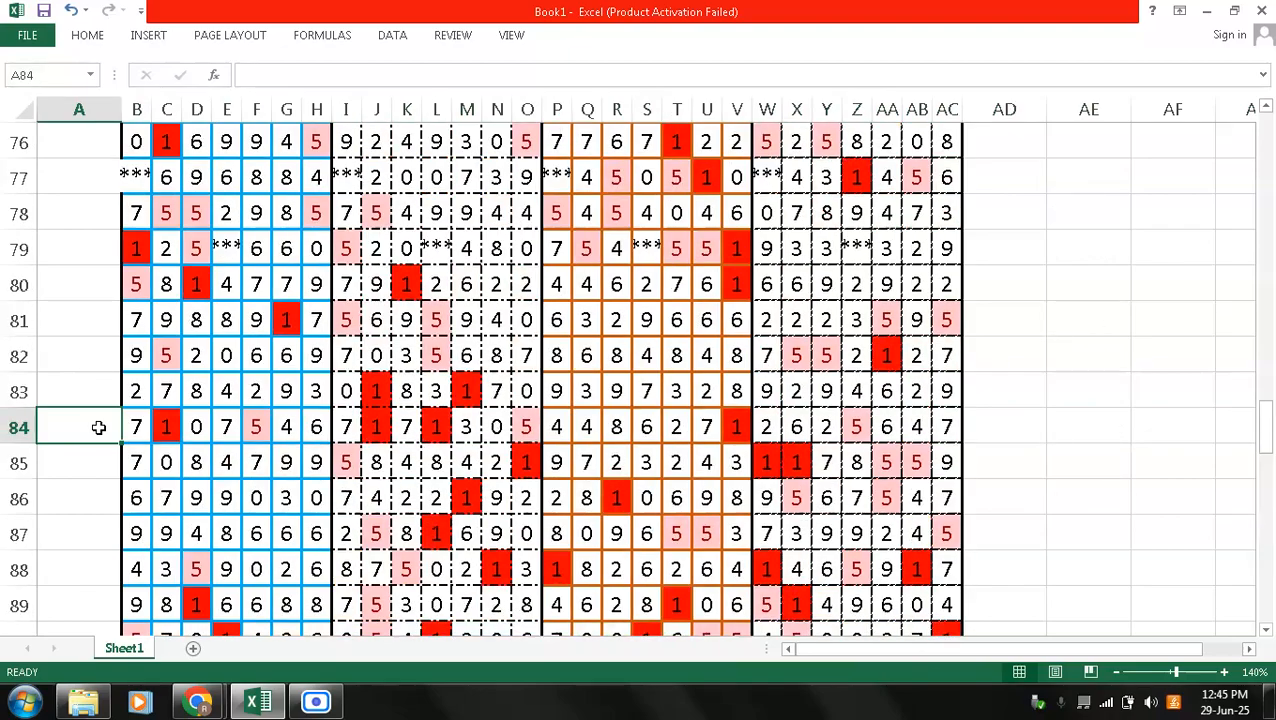
key(Page_Up)
key(Page_Up)
key(Page_Up)
key(Page_Up)
key(Page_Up)
key(Page_Up)
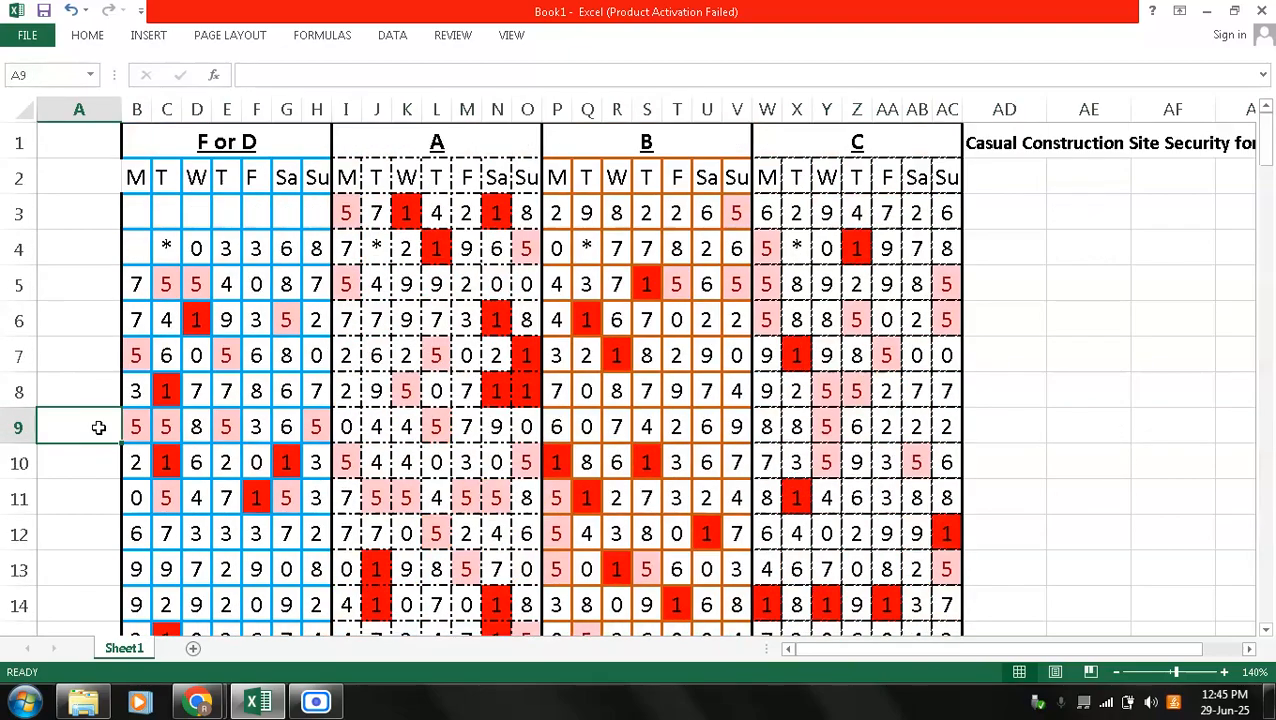
- Set up an Equal To highlighting rule for the value 2 on all four tables including their headings, B1:AC117
click(261, 148)
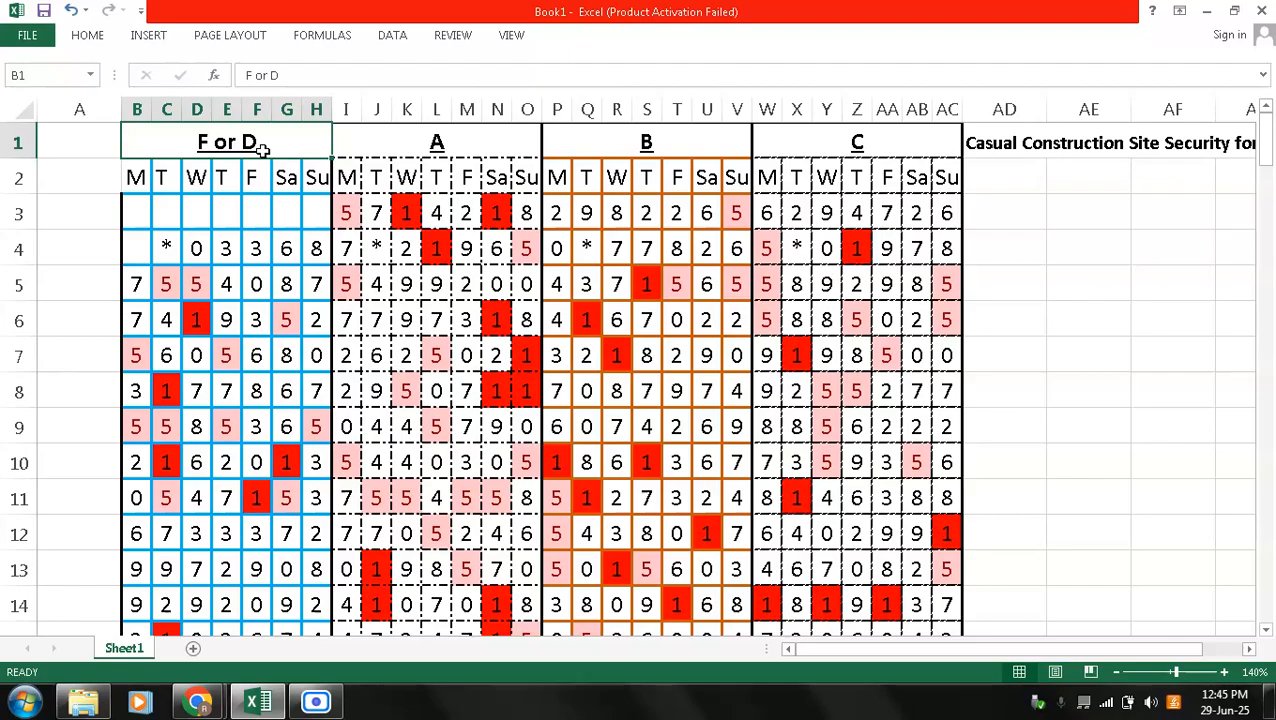
key(shift+Down)
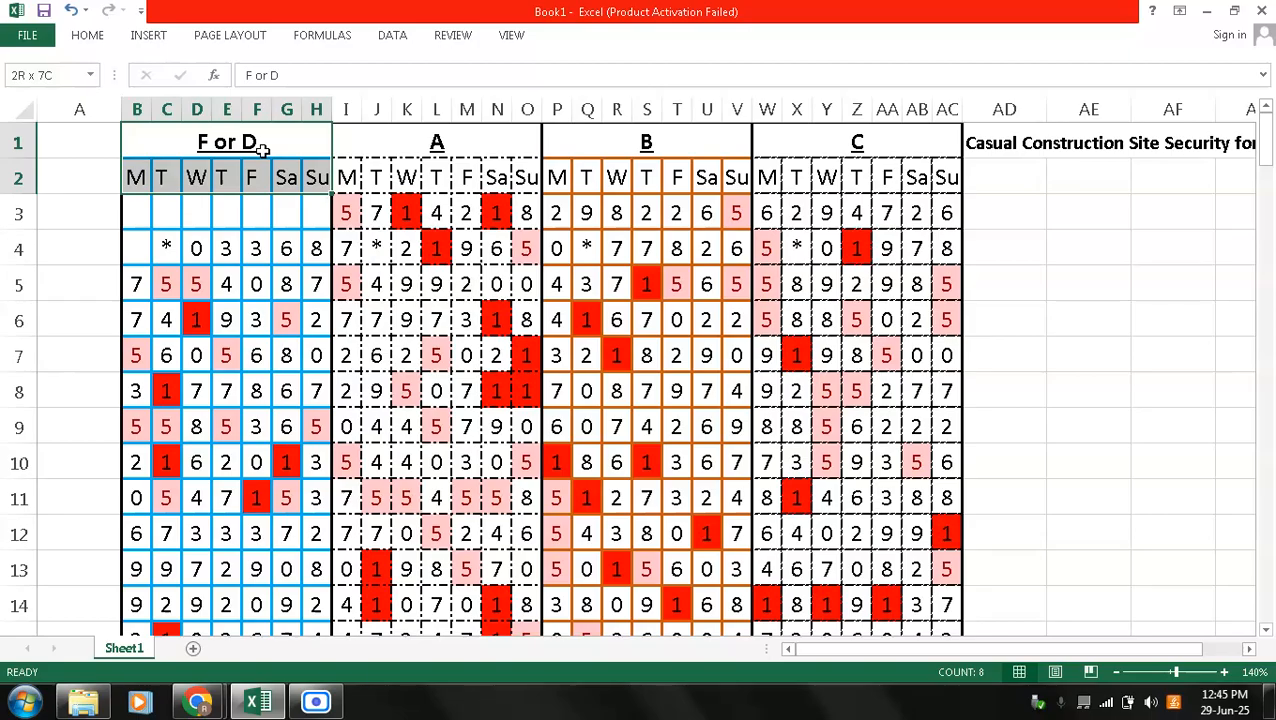
key(shift+Down)
key(shift+Down)
key(shift+Down)
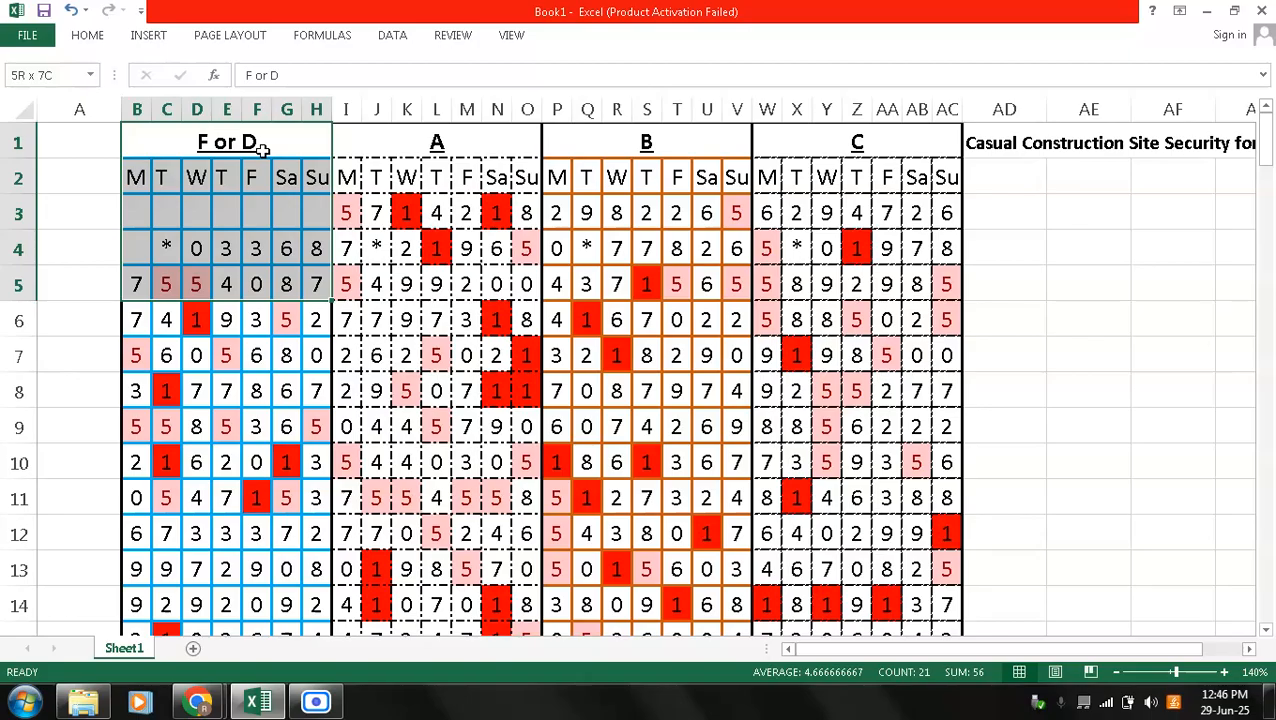
key(ctrl+shift+Down)
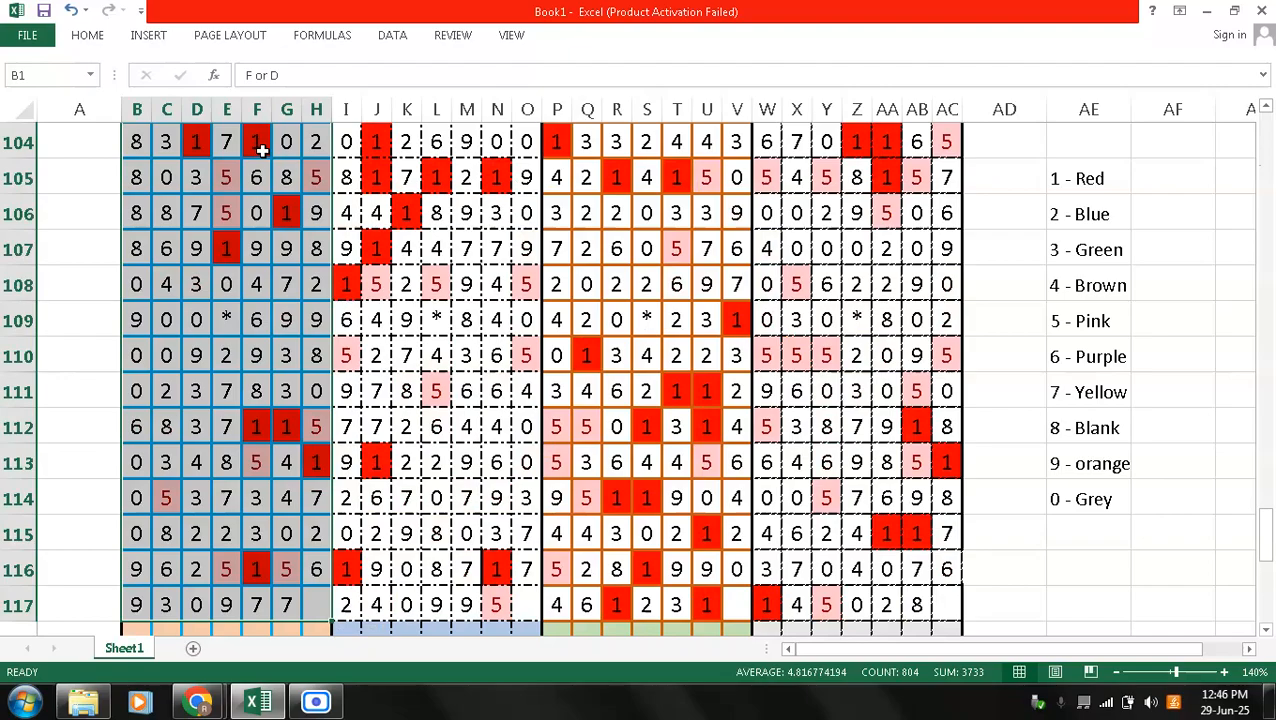
key(shift+Right)
key(shift+Right)
key(shift+Right)
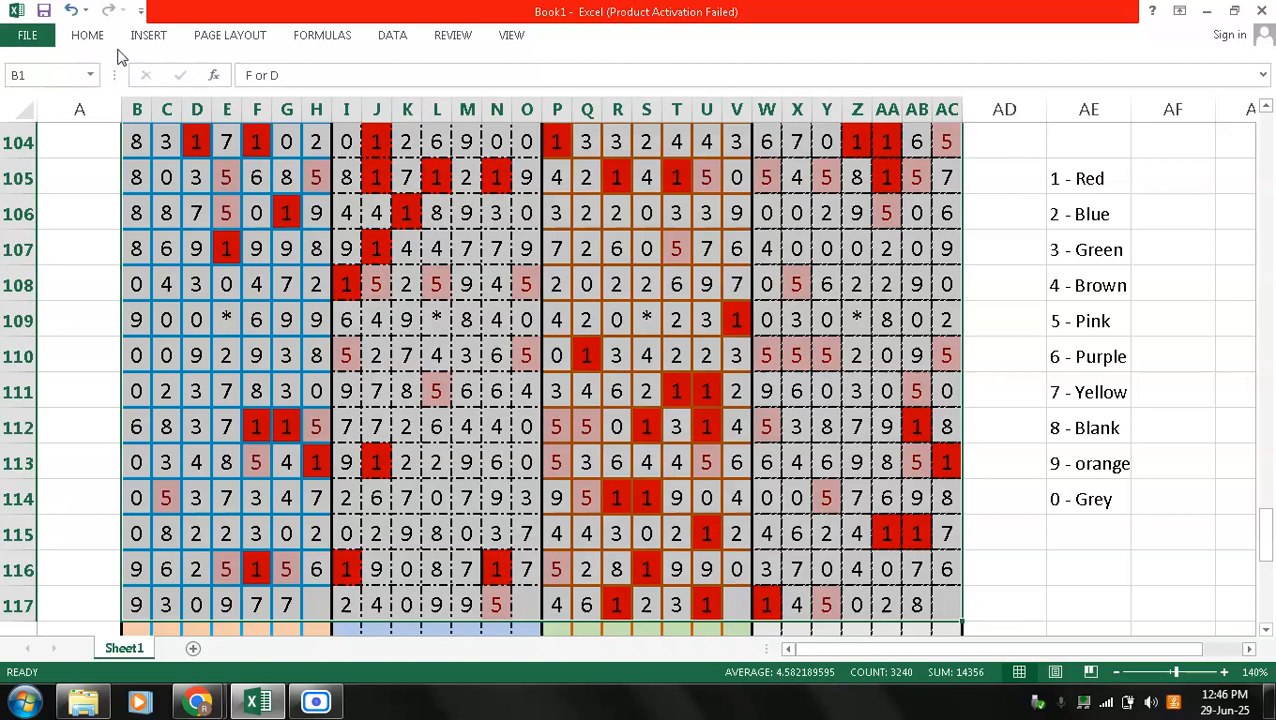
click(88, 36)
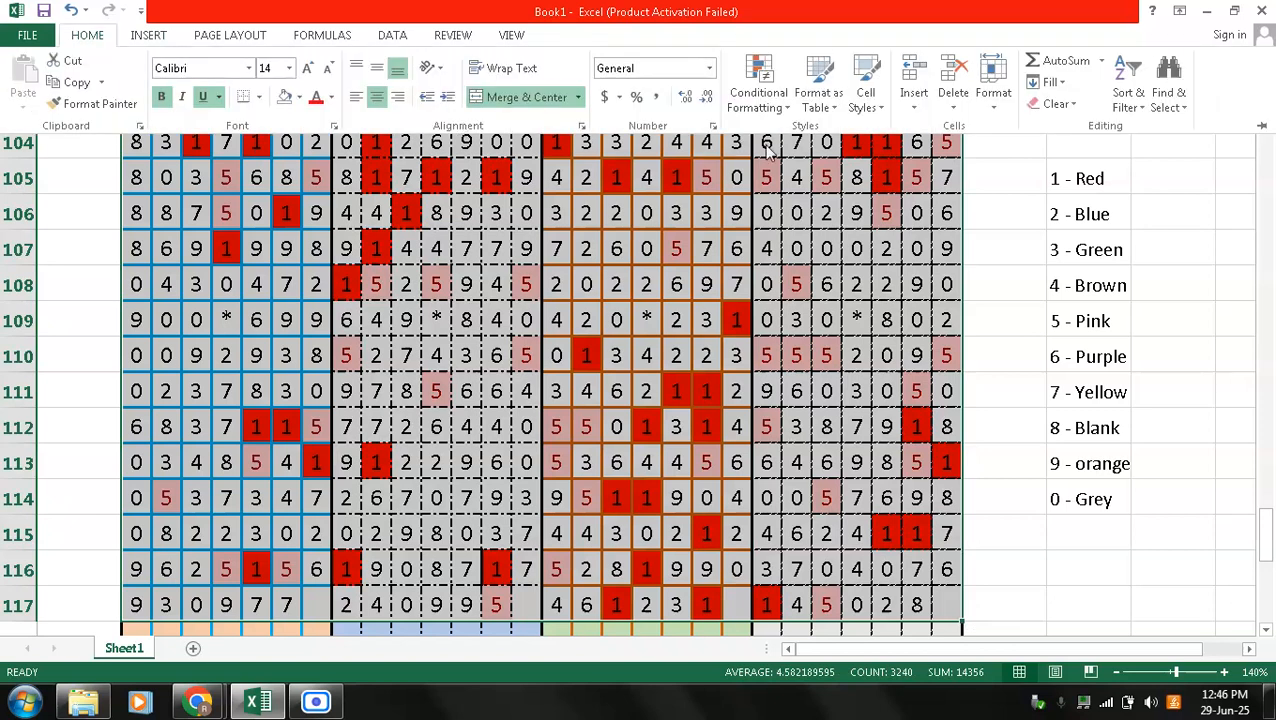
click(770, 105)
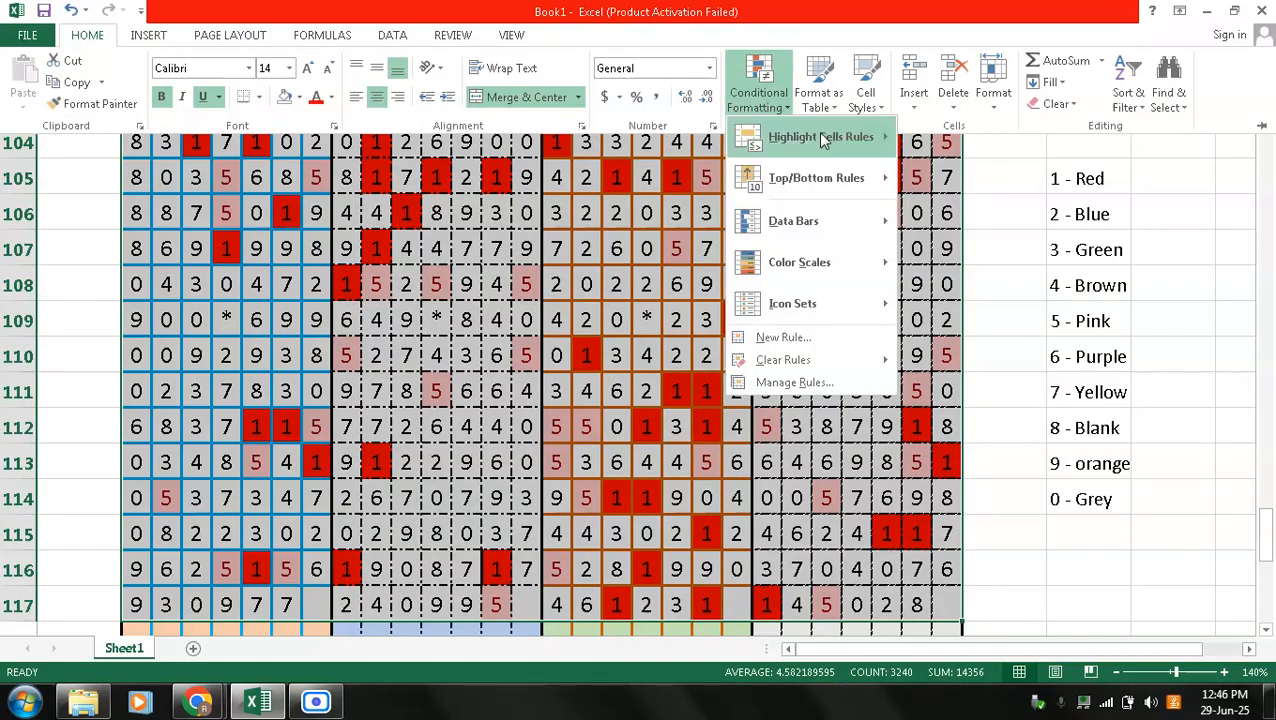
mouse_move(822, 140)
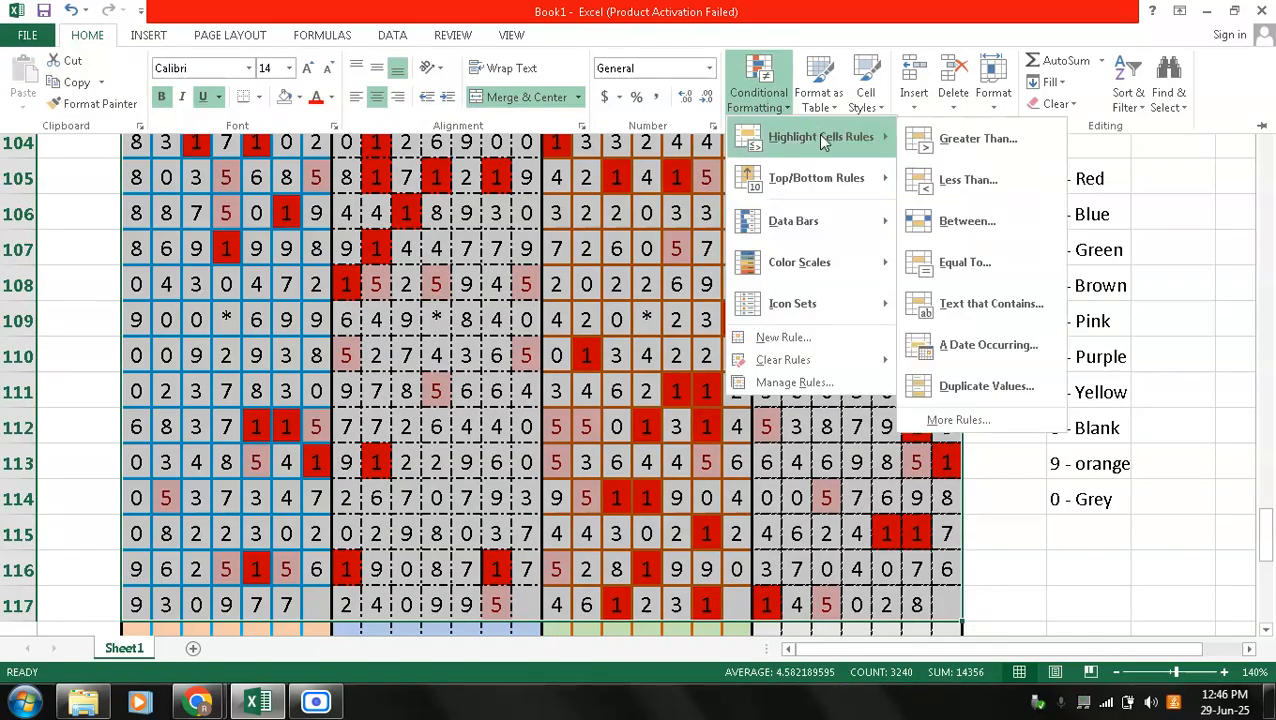
click(978, 258)
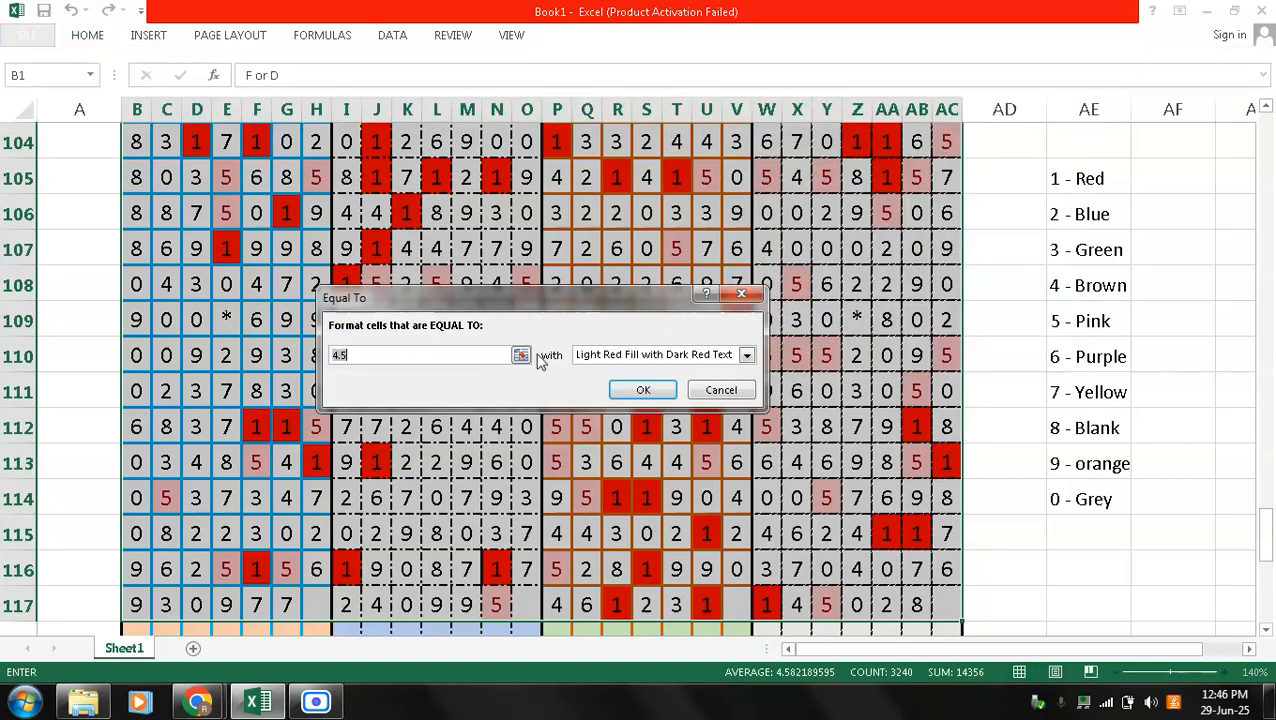
text(2)
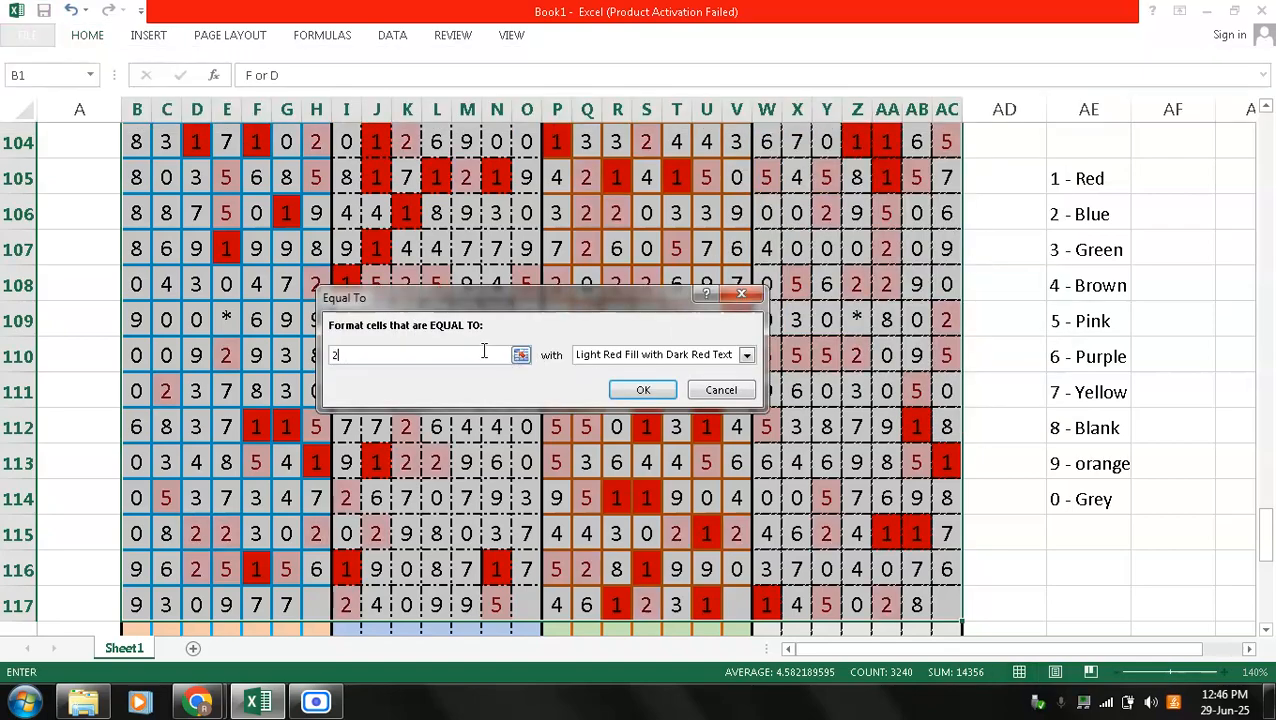
- Give the Equal To 2 rule a custom format with a light blue fill, apply it and deselect the tables
click(746, 356)
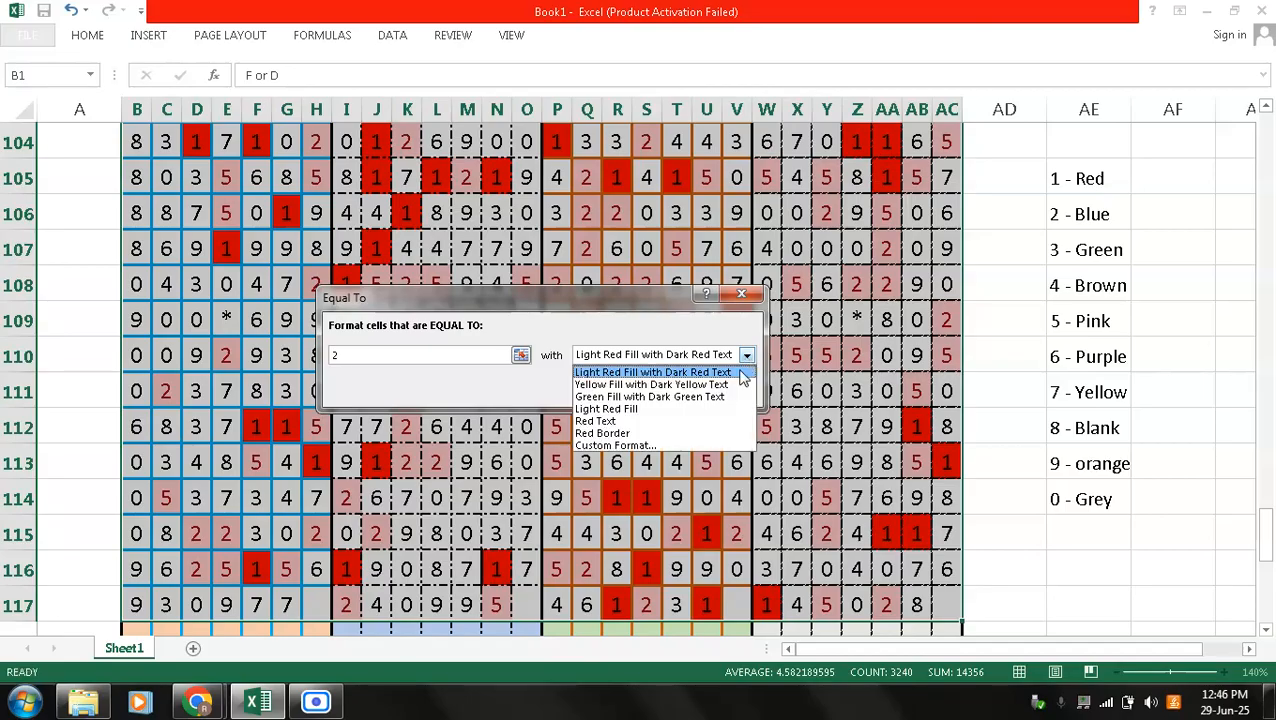
click(708, 444)
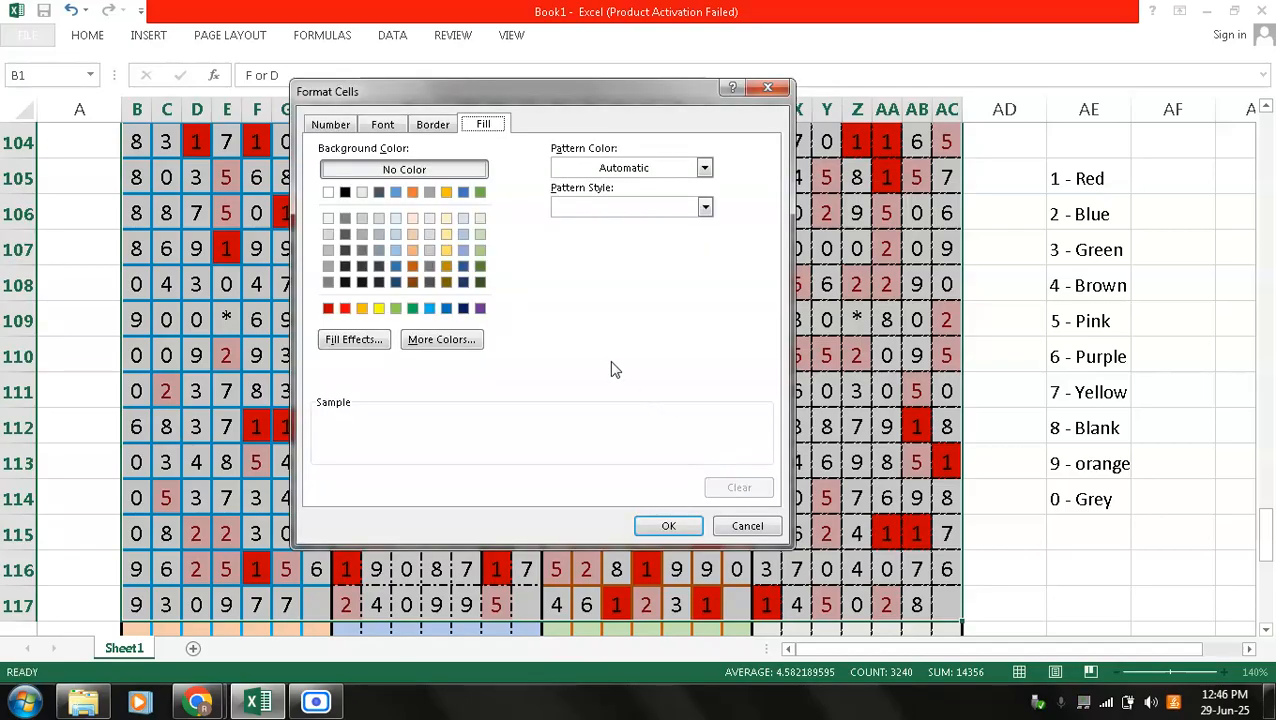
click(429, 308)
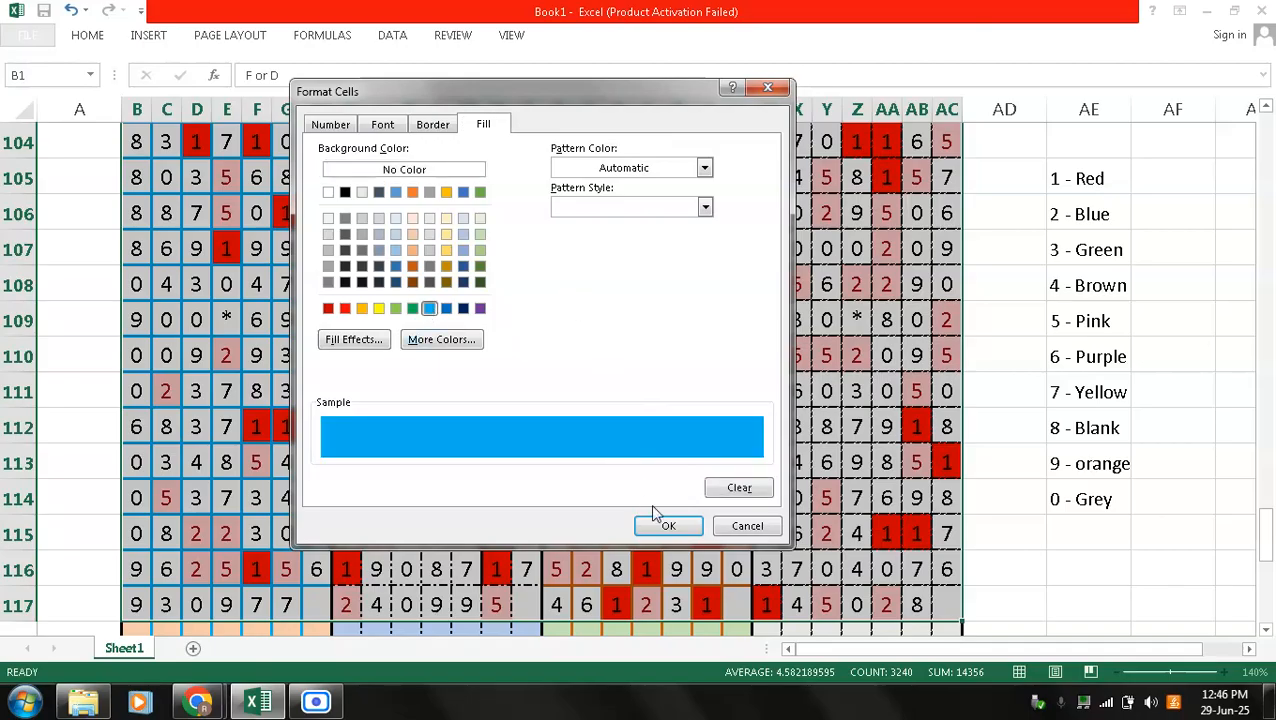
click(664, 527)
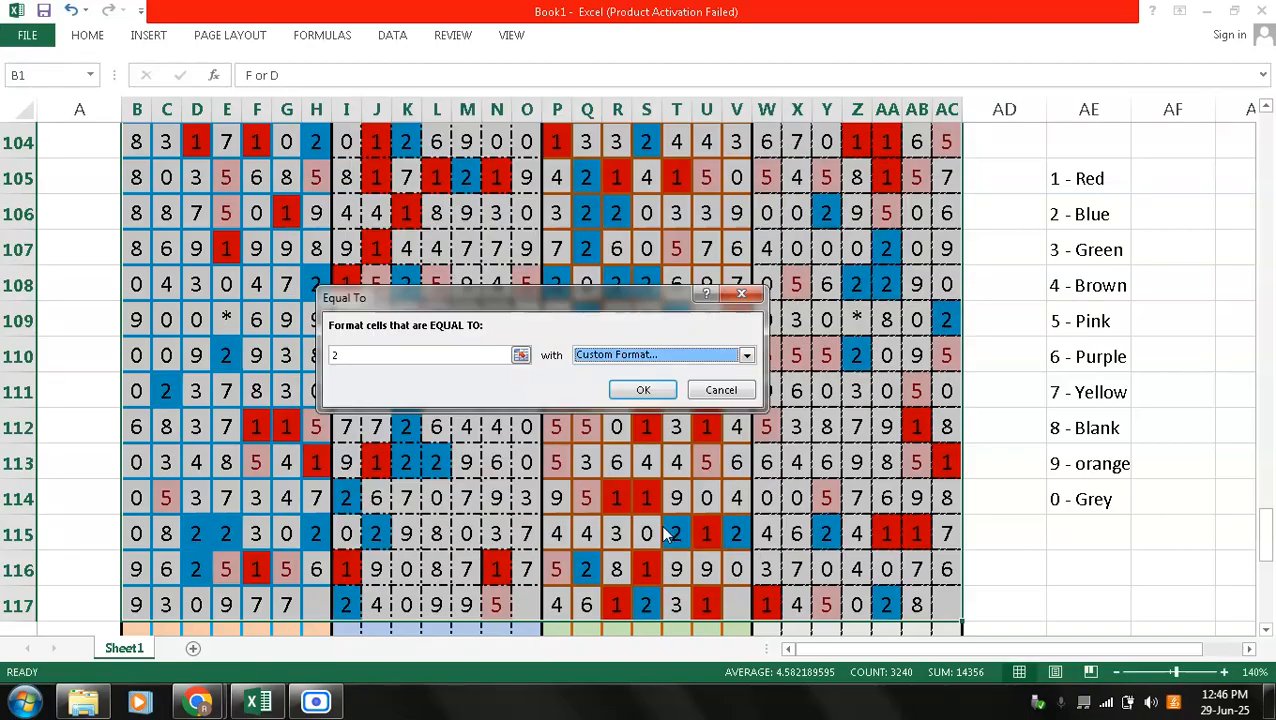
click(643, 391)
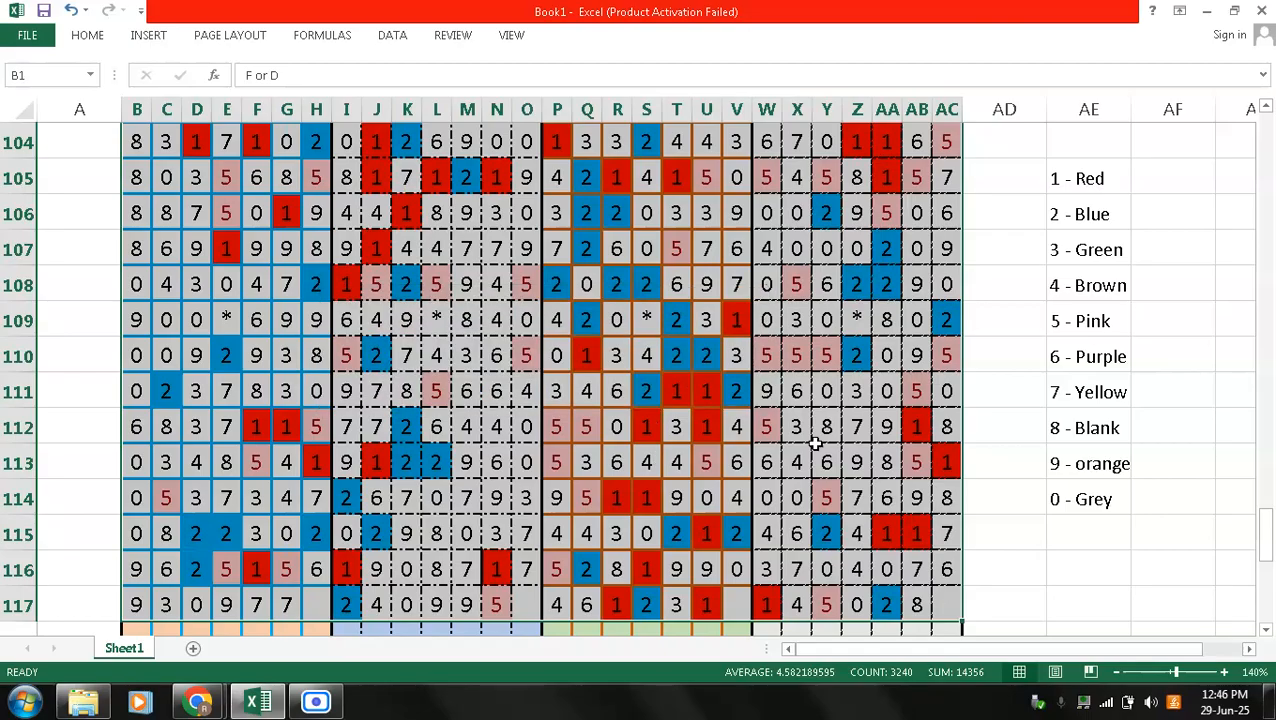
click(819, 447)
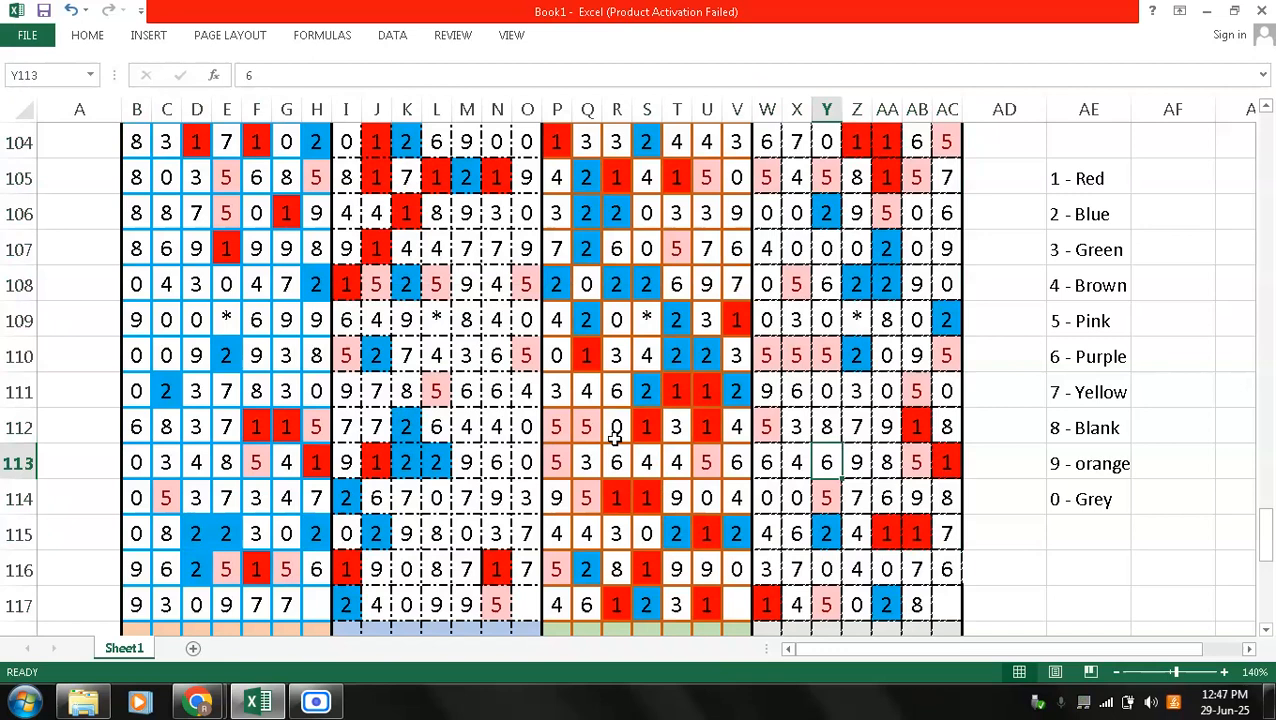
- Check the highlighted twos throughout the four tables, from row 110 back up to the headings in row 1
click(190, 361)
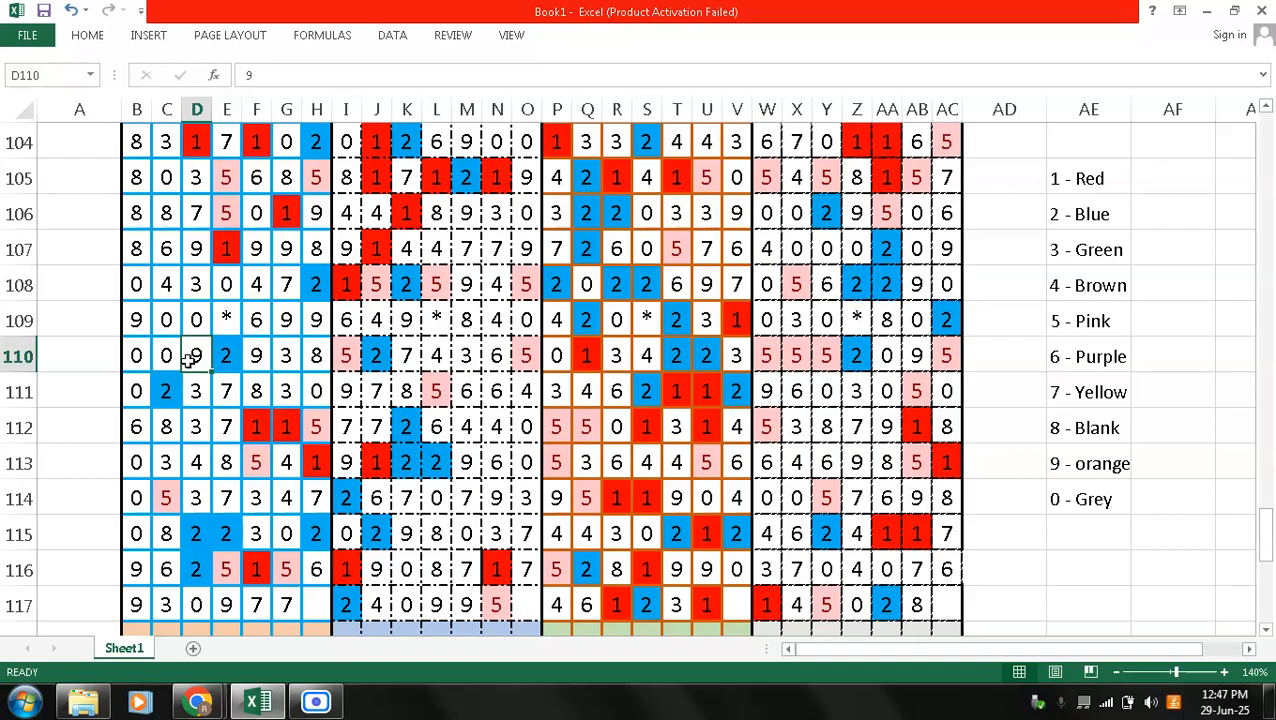
drag(190, 361, 190, 361)
scroll(190, 361, up, 5)
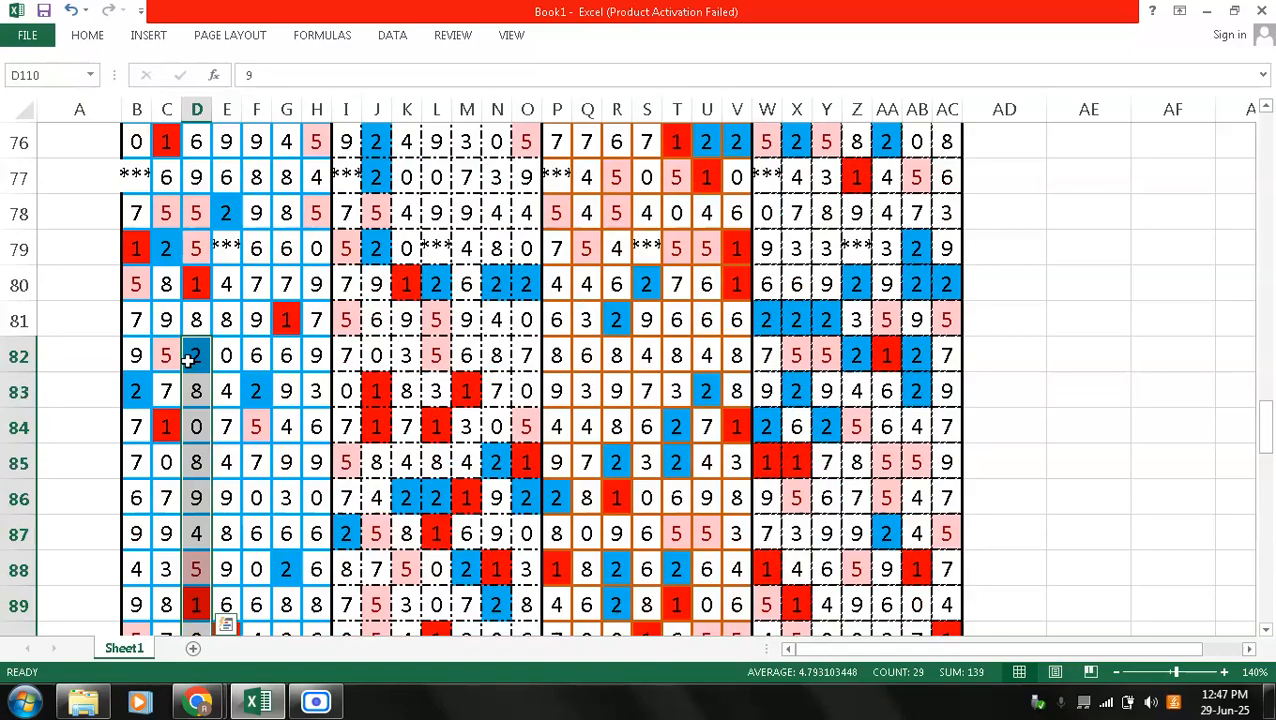
key(Left)
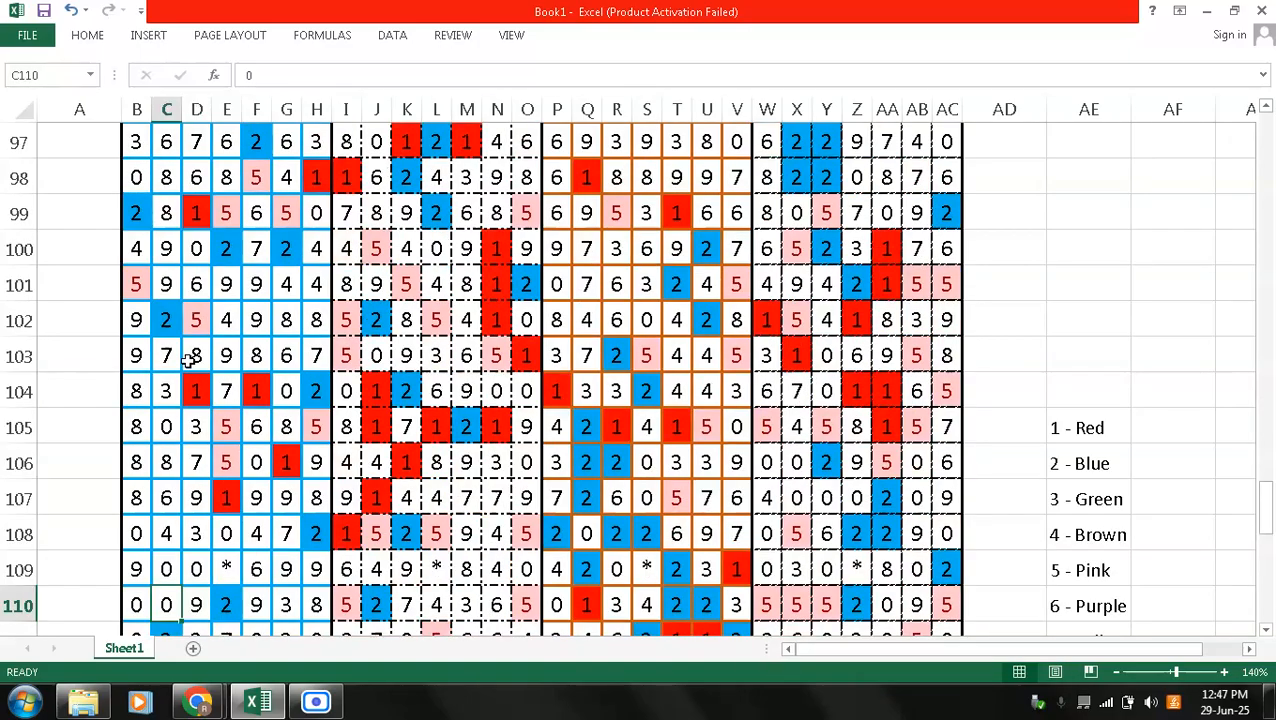
key(Page_Up)
key(Page_Up)
key(Page_Up)
key(Page_Up)
key(Page_Up)
key(Page_Up)
key(Page_Up)
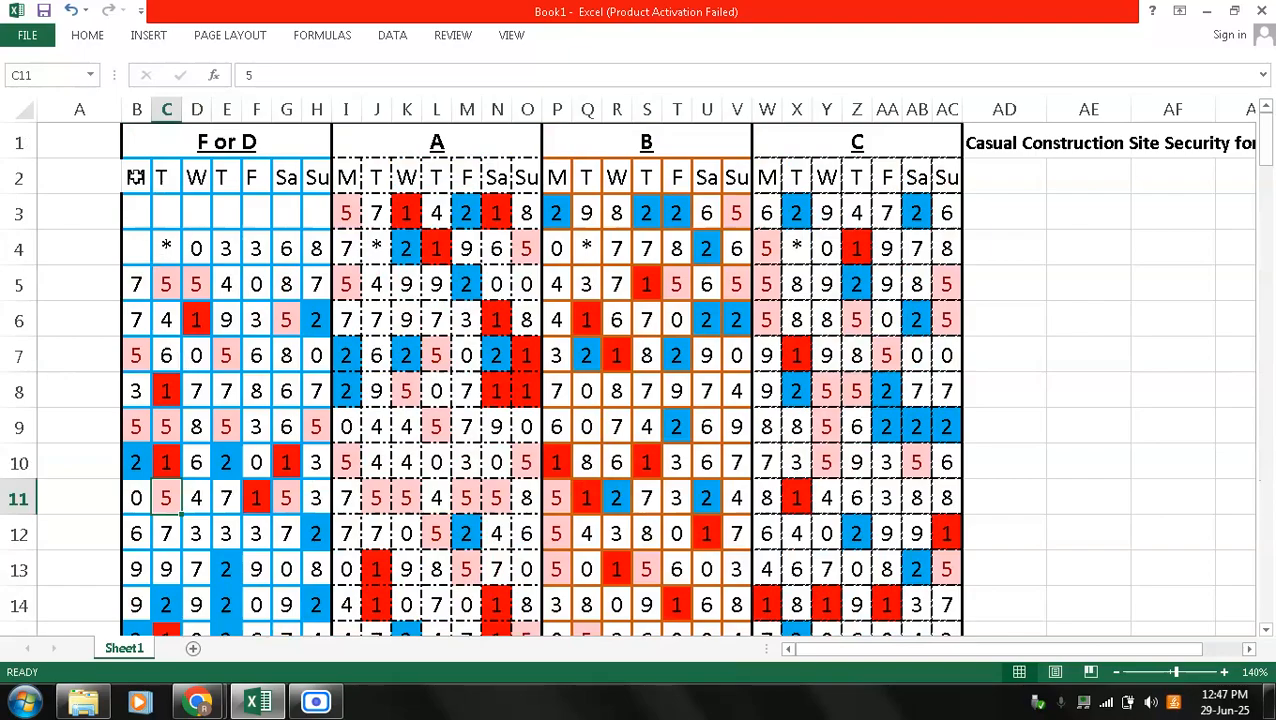
- Set up an Equal To highlighting rule for the value 3 on all four tables including their headings, B1:AC117
click(222, 146)
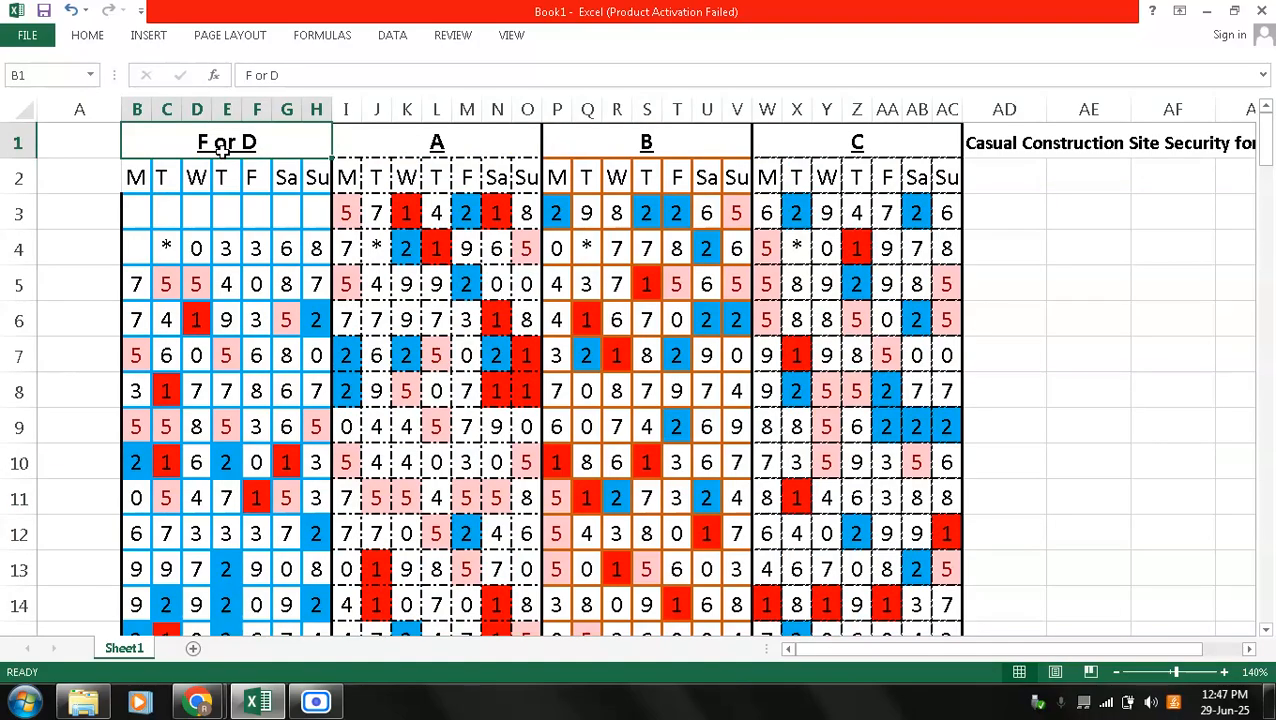
key(shift+Down)
key(shift+Down)
key(shift+Down)
key(shift+Down)
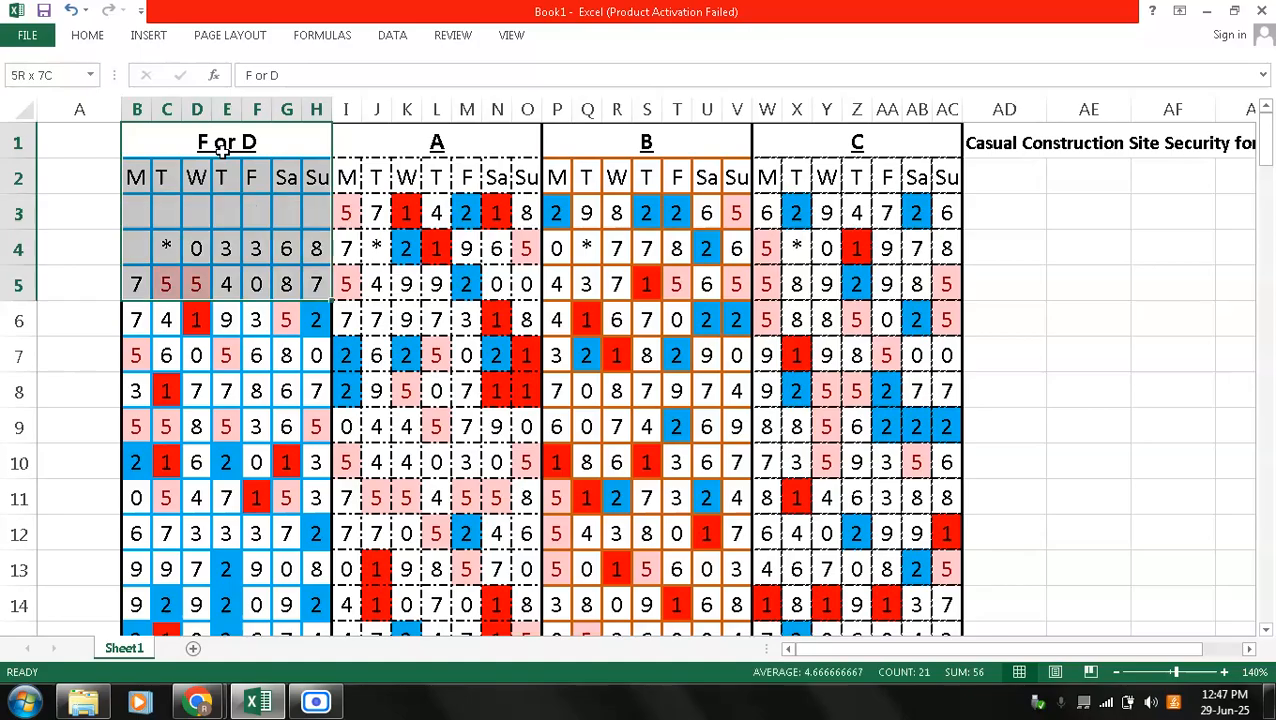
key(ctrl+shift+Down)
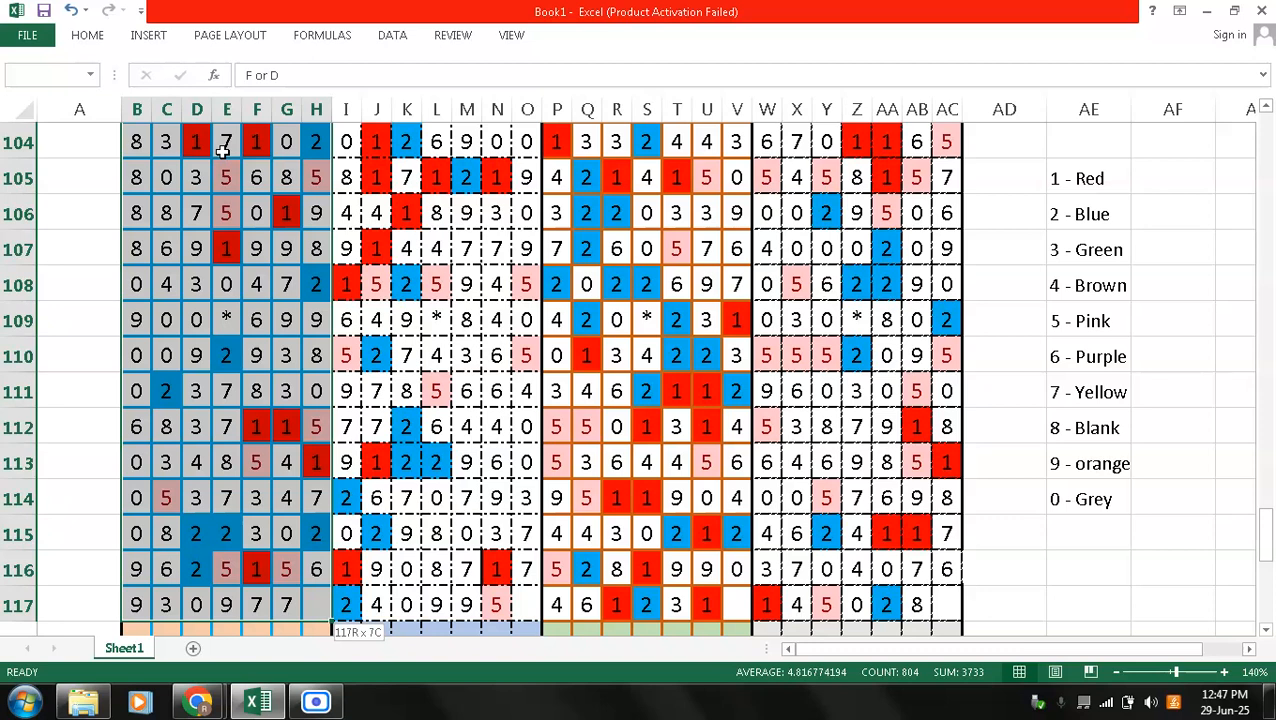
key(shift+Right)
key(shift+Right)
key(shift+Right)
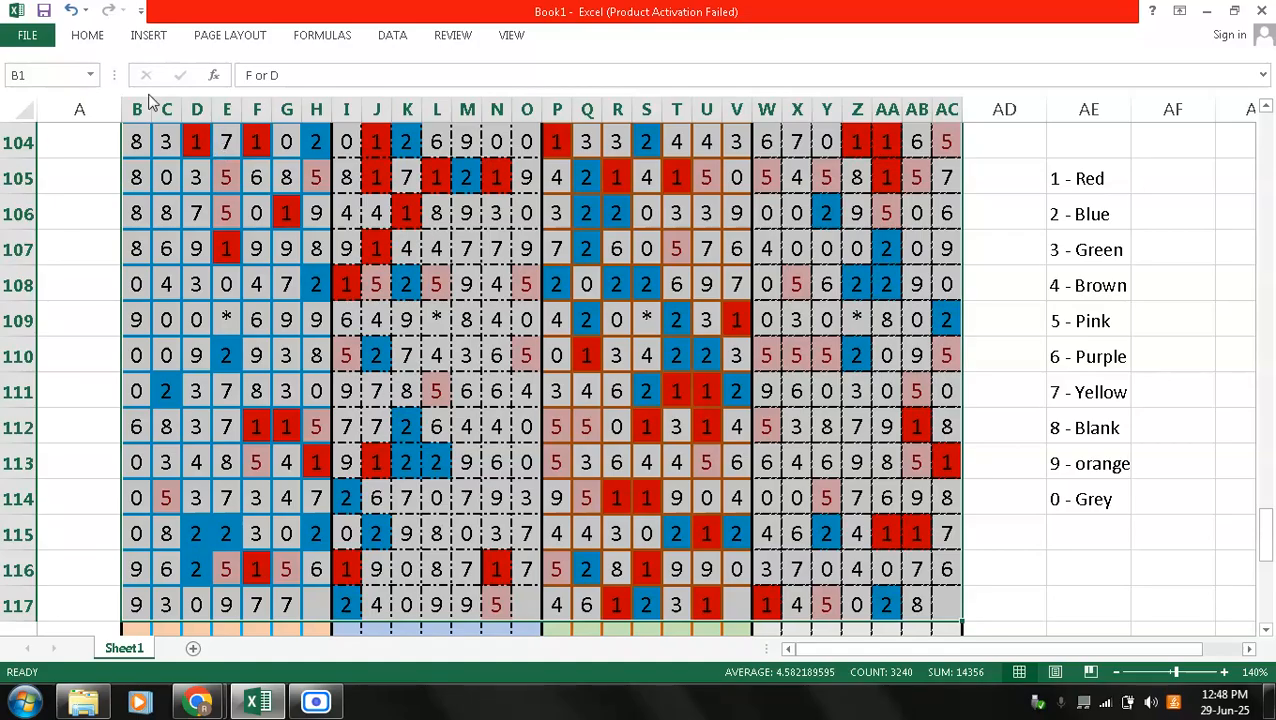
click(88, 36)
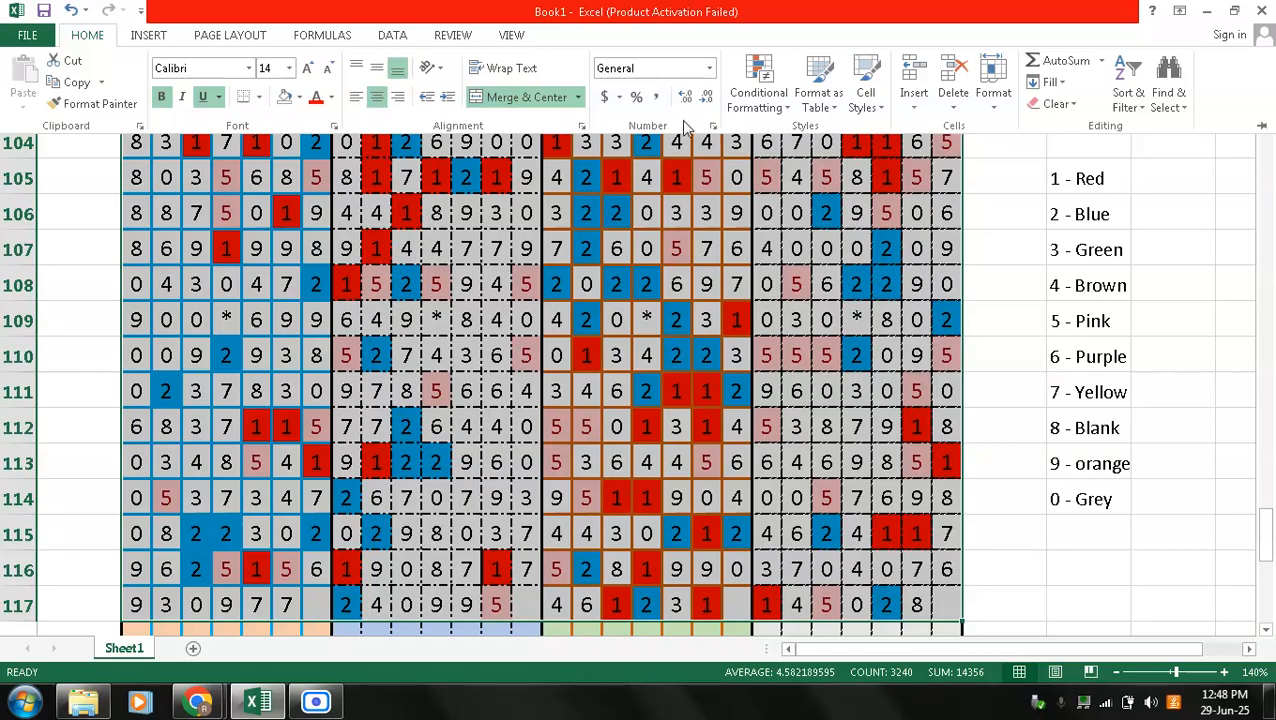
click(758, 95)
mouse_move(813, 136)
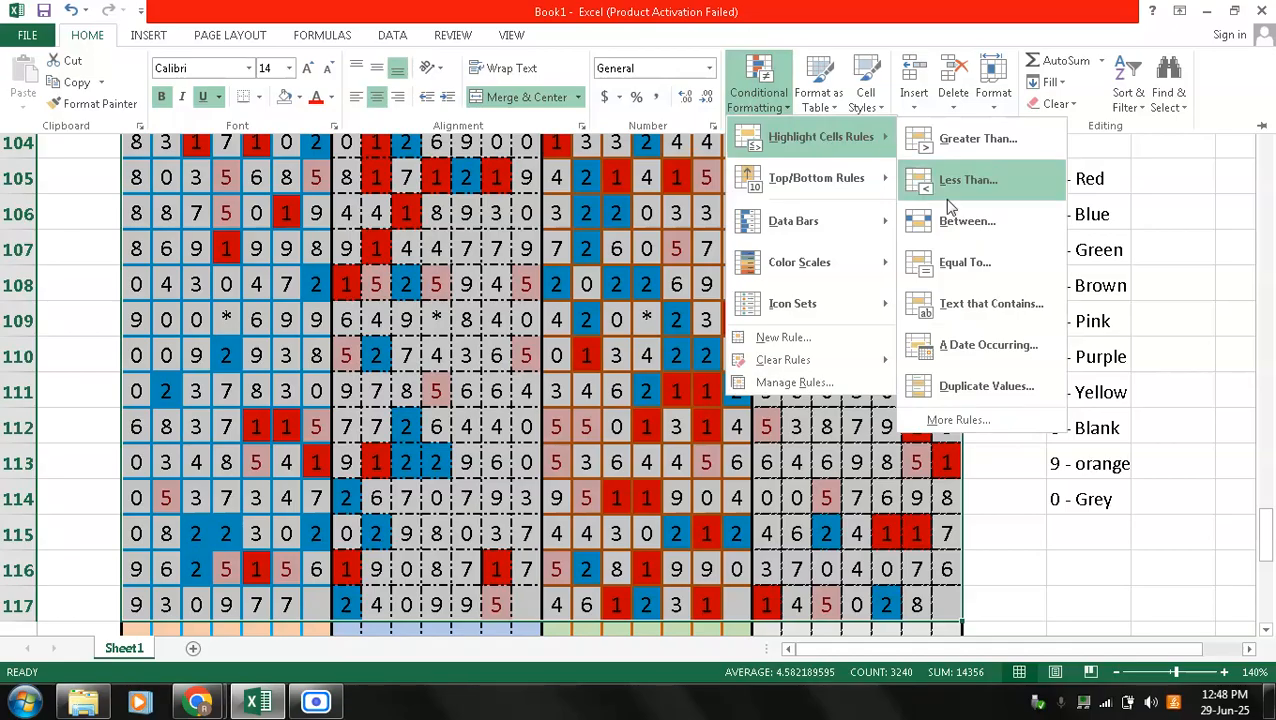
click(985, 254)
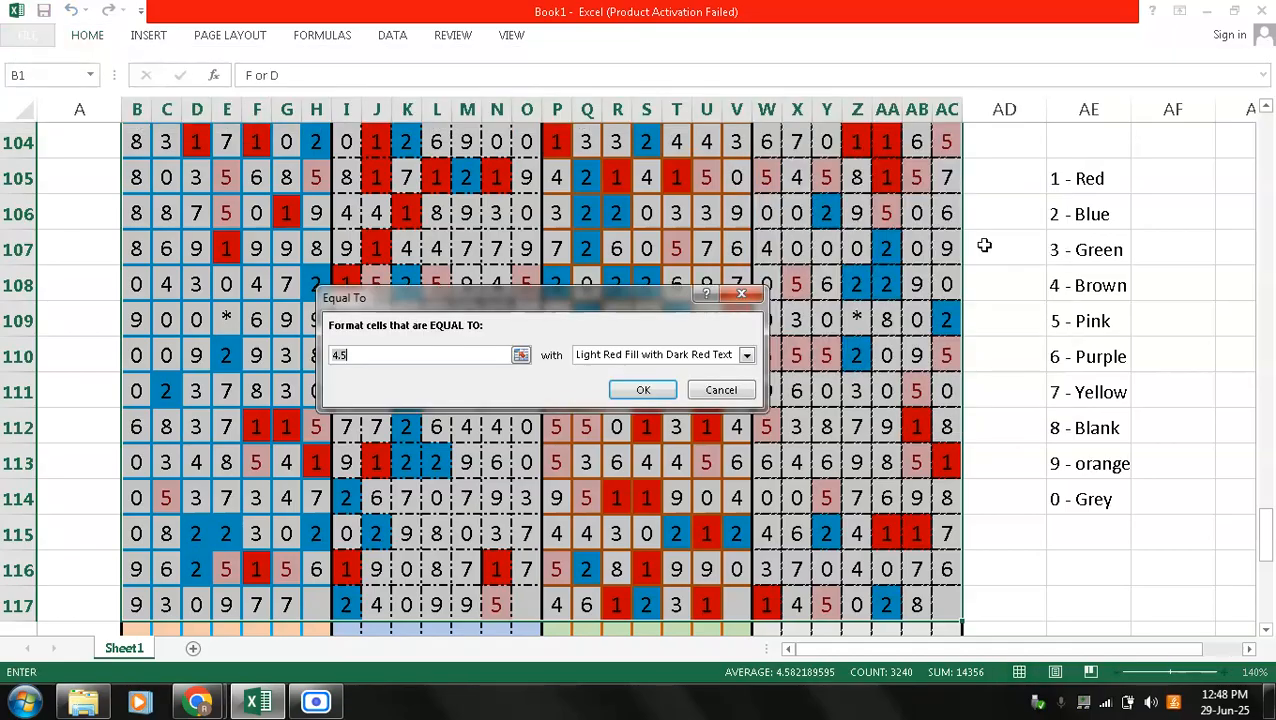
text(3)
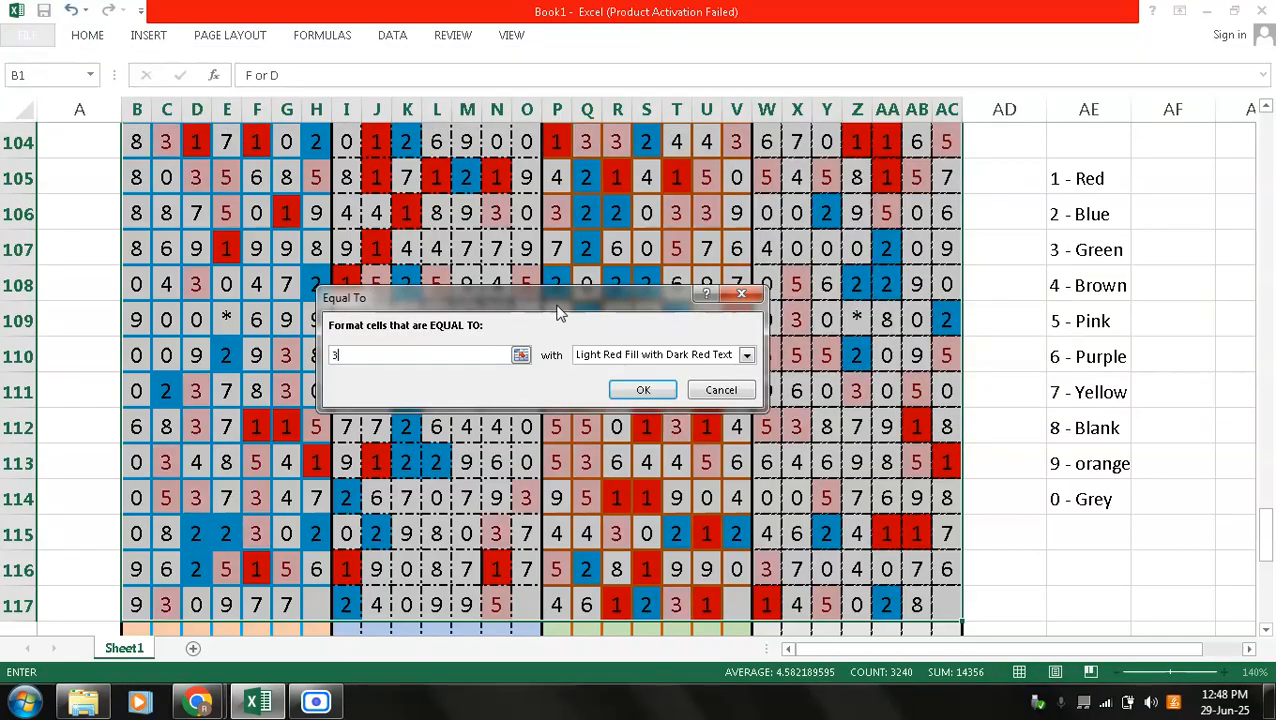
- Give the Equal To 3 rule a custom format with a light green fill, apply it and deselect the tables
click(748, 356)
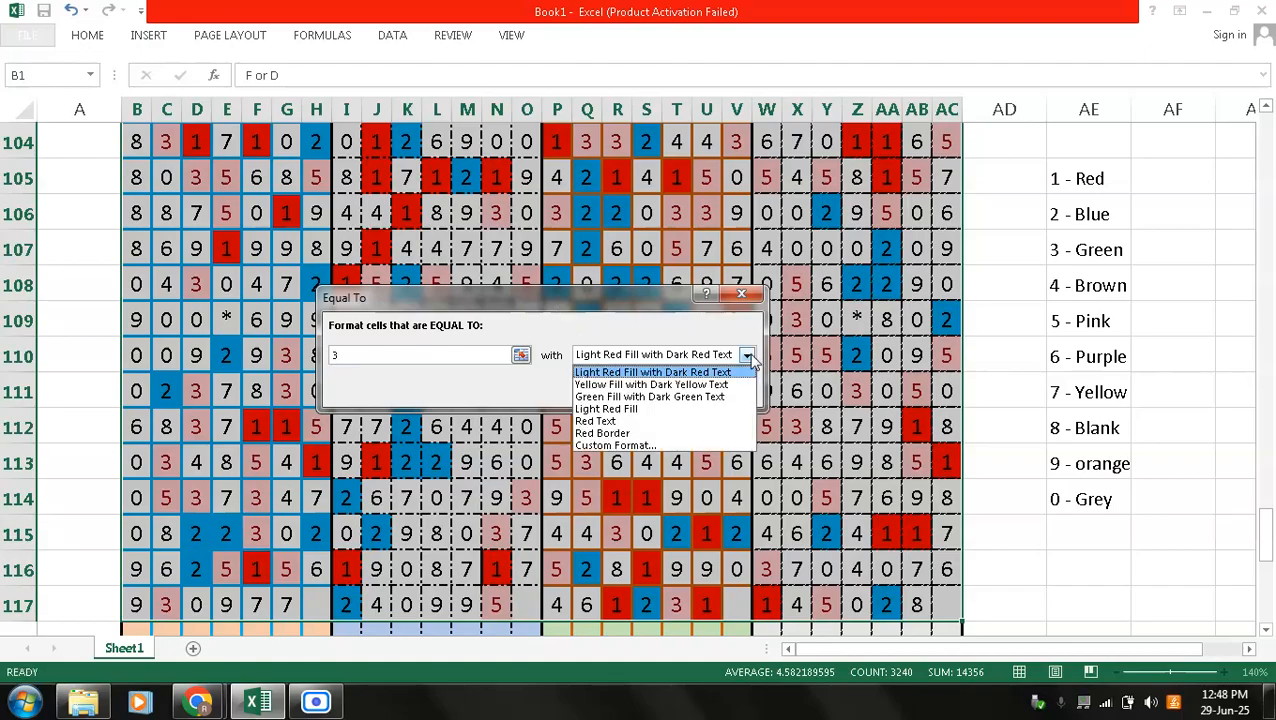
click(724, 446)
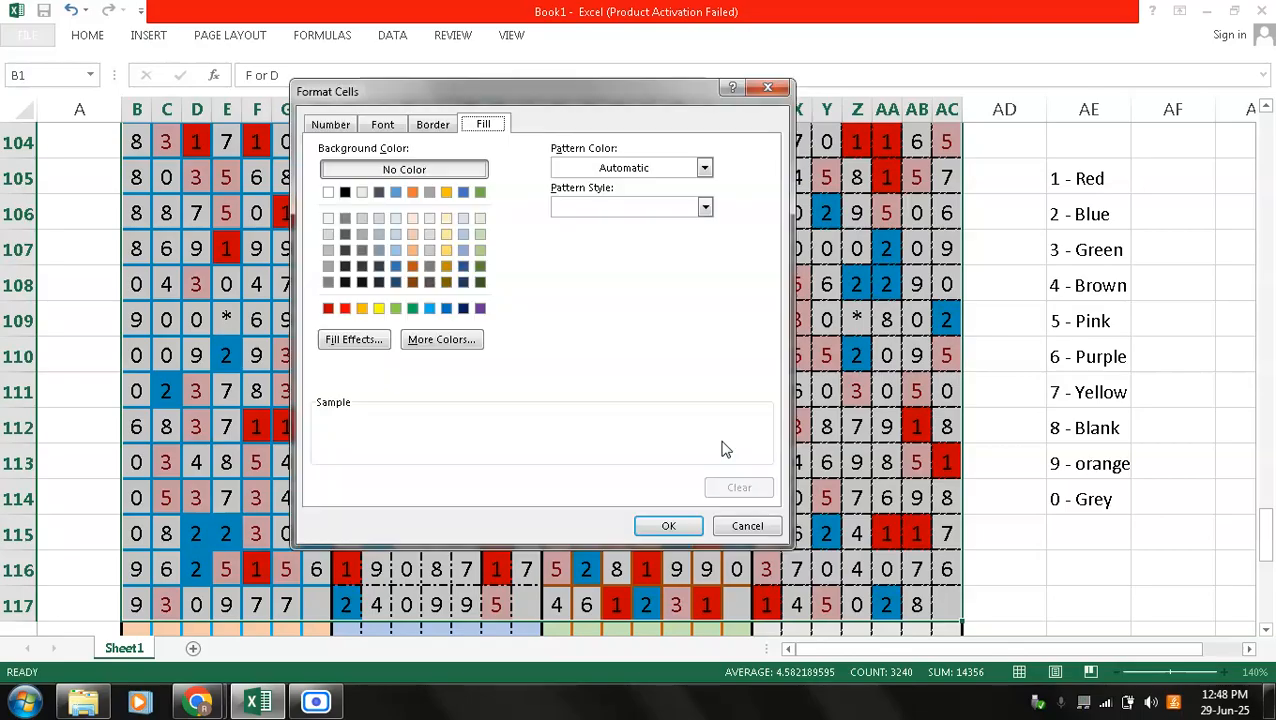
click(395, 310)
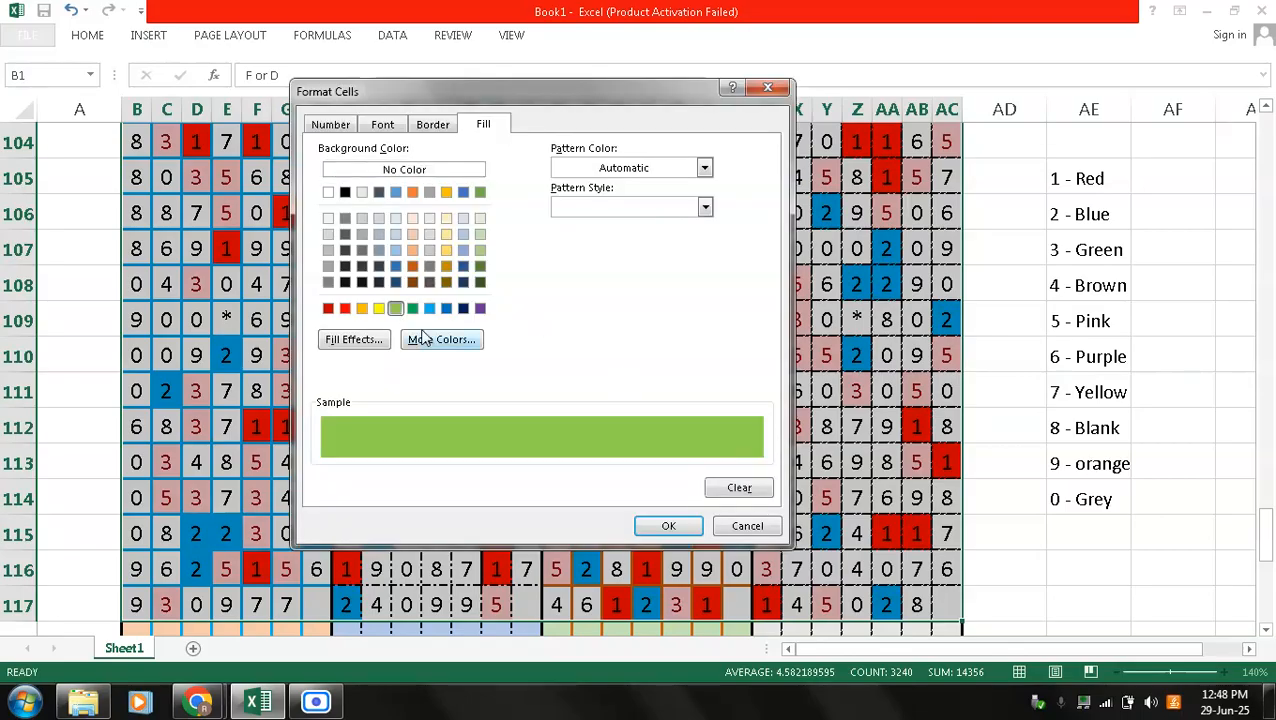
click(660, 528)
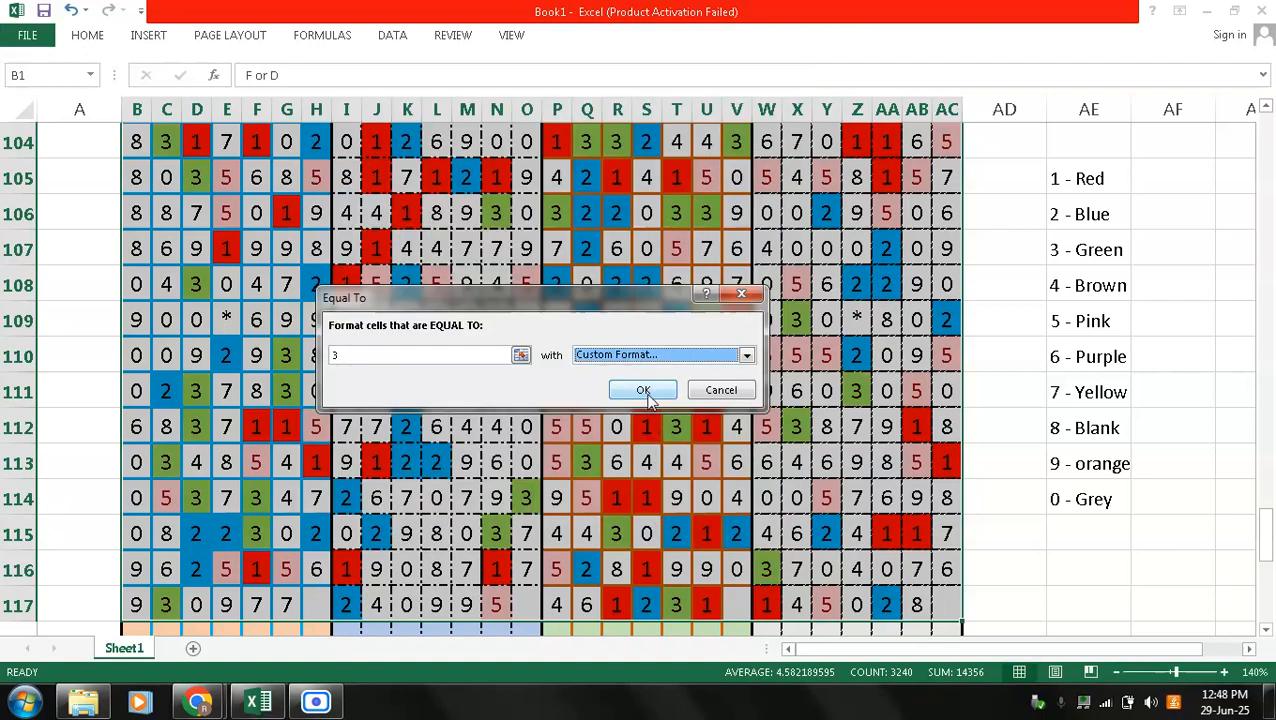
click(643, 391)
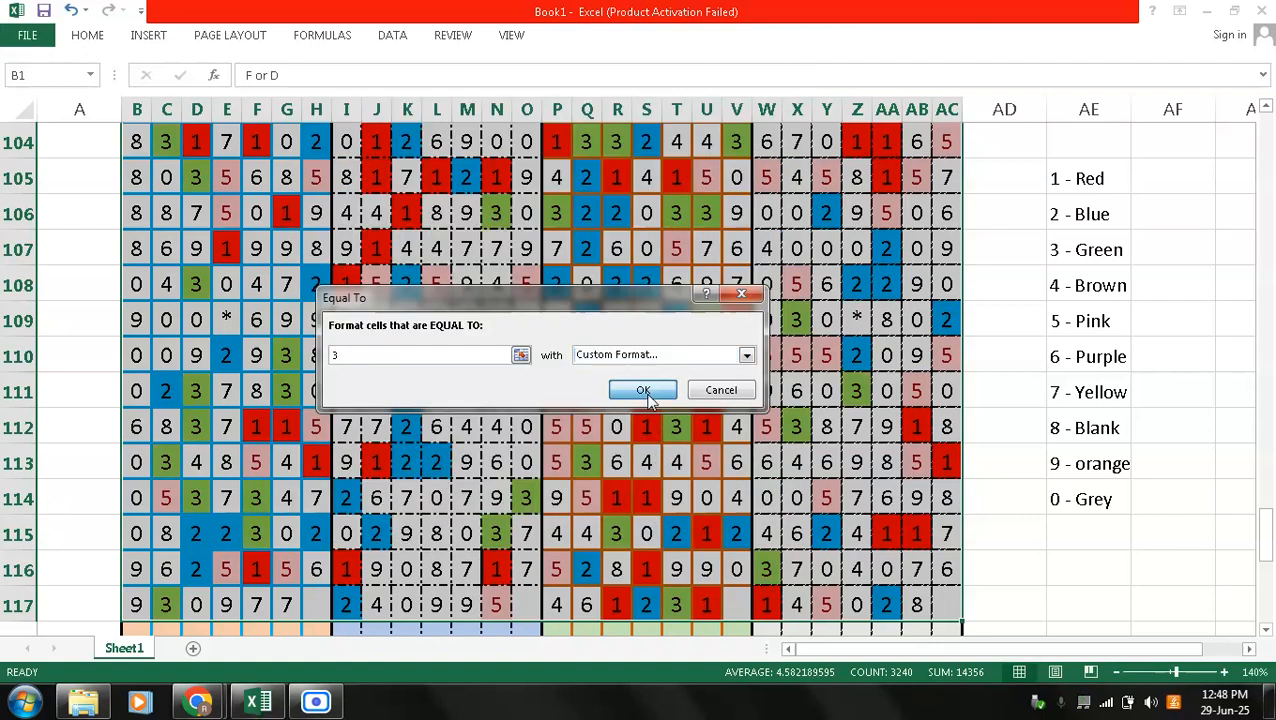
click(768, 462)
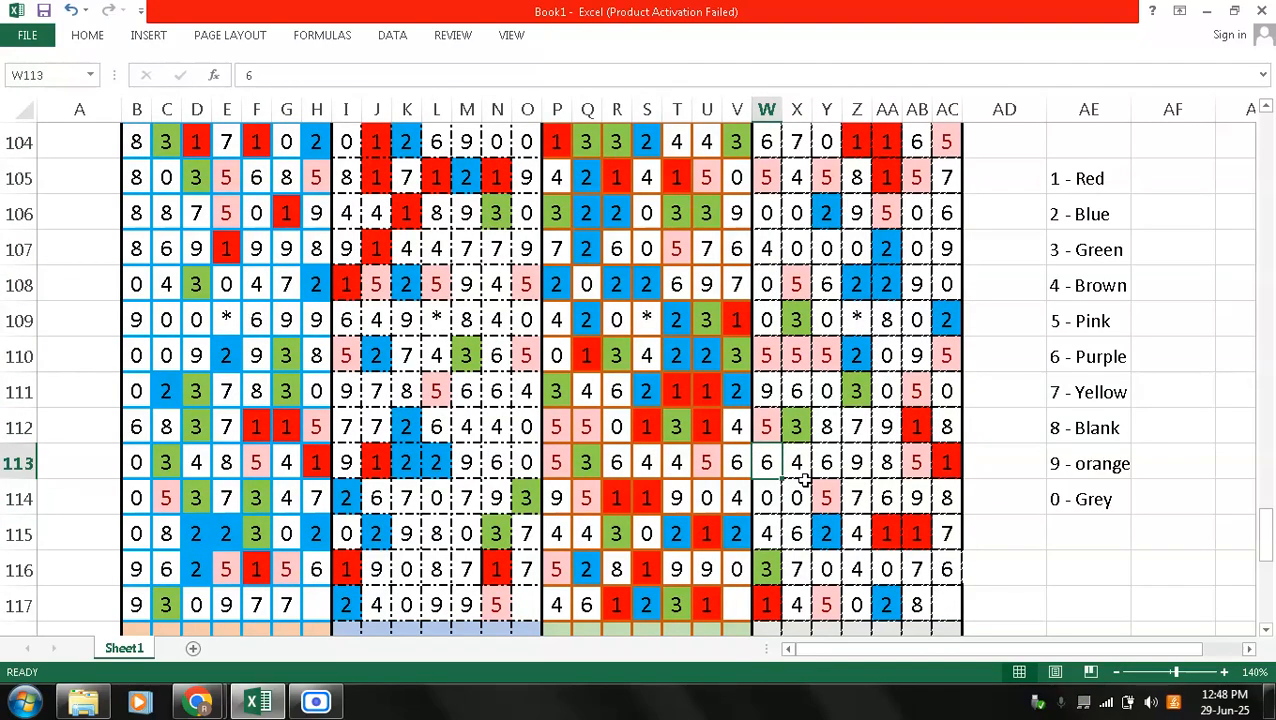
- Check the highlighted threes throughout the four tables, from row 113 back up to the headings in row 1
key(Page_Up)
key(Page_Up)
key(Page_Up)
key(Page_Up)
key(Page_Up)
key(Page_Up)
key(Page_Up)
key(Page_Up)
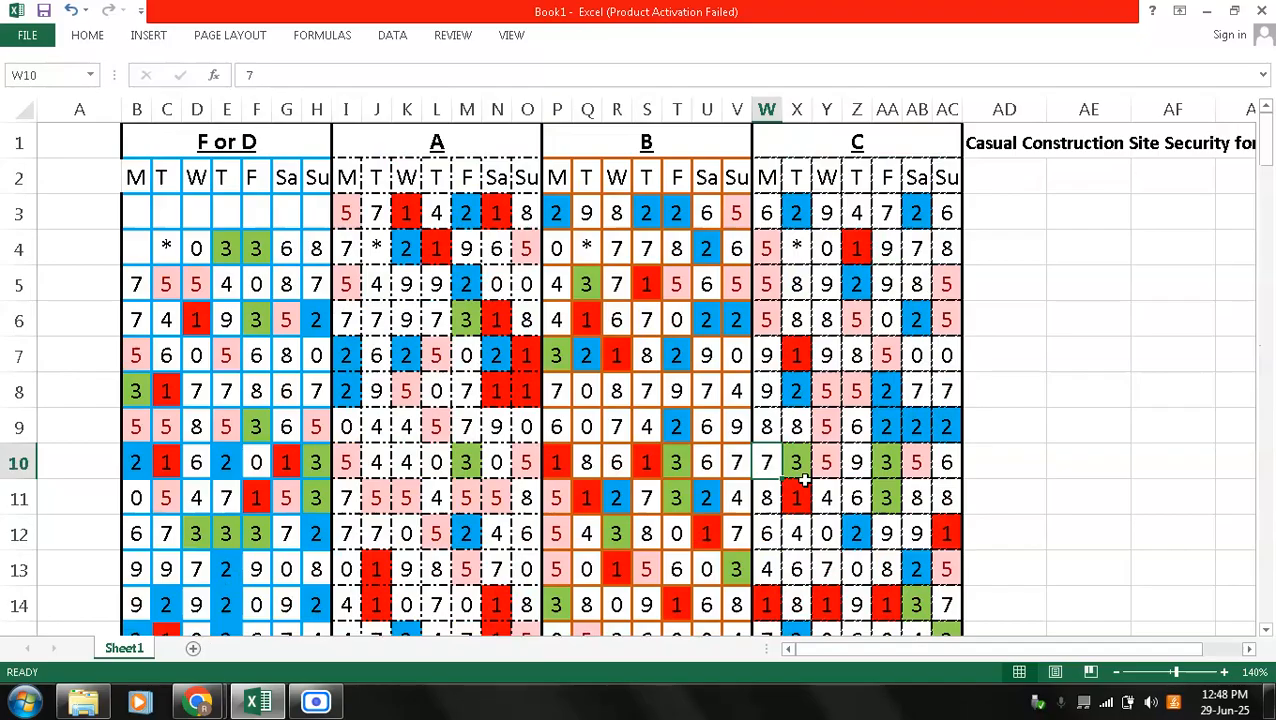
- Set up an Equal To highlighting rule for the value 4 on all four tables including their headings, B1:AC117
click(296, 144)
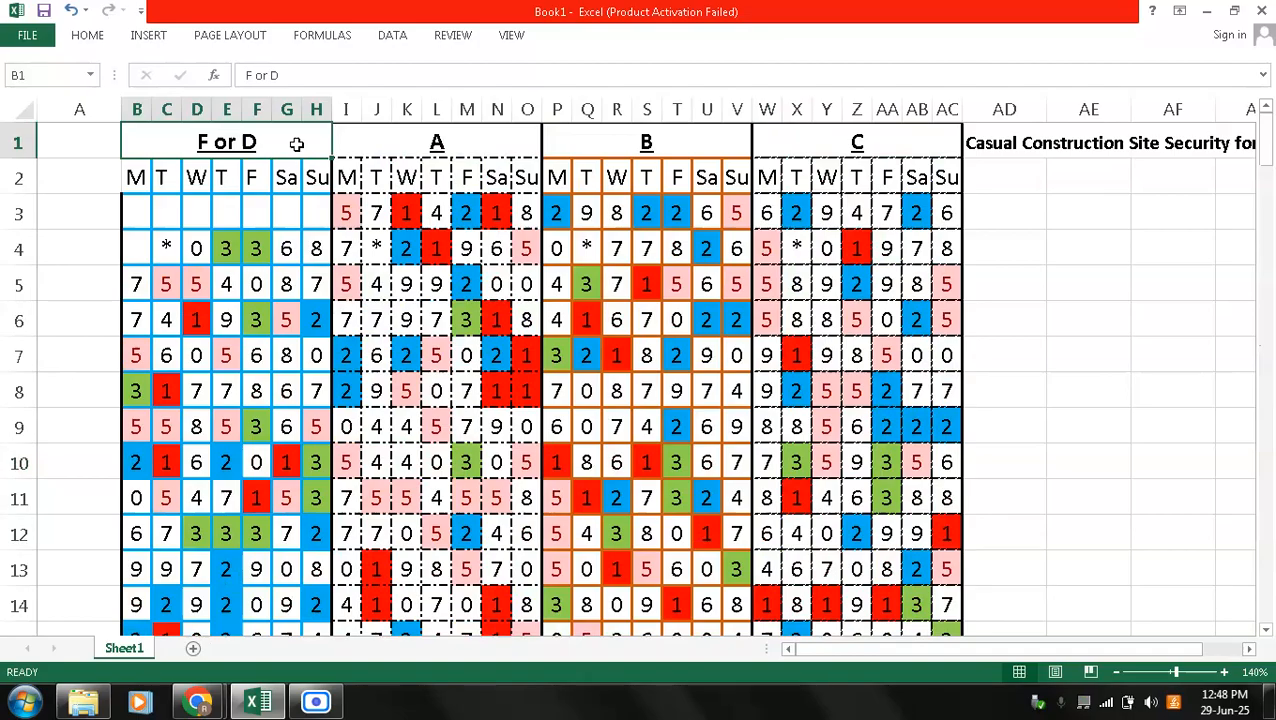
key(shift+Down)
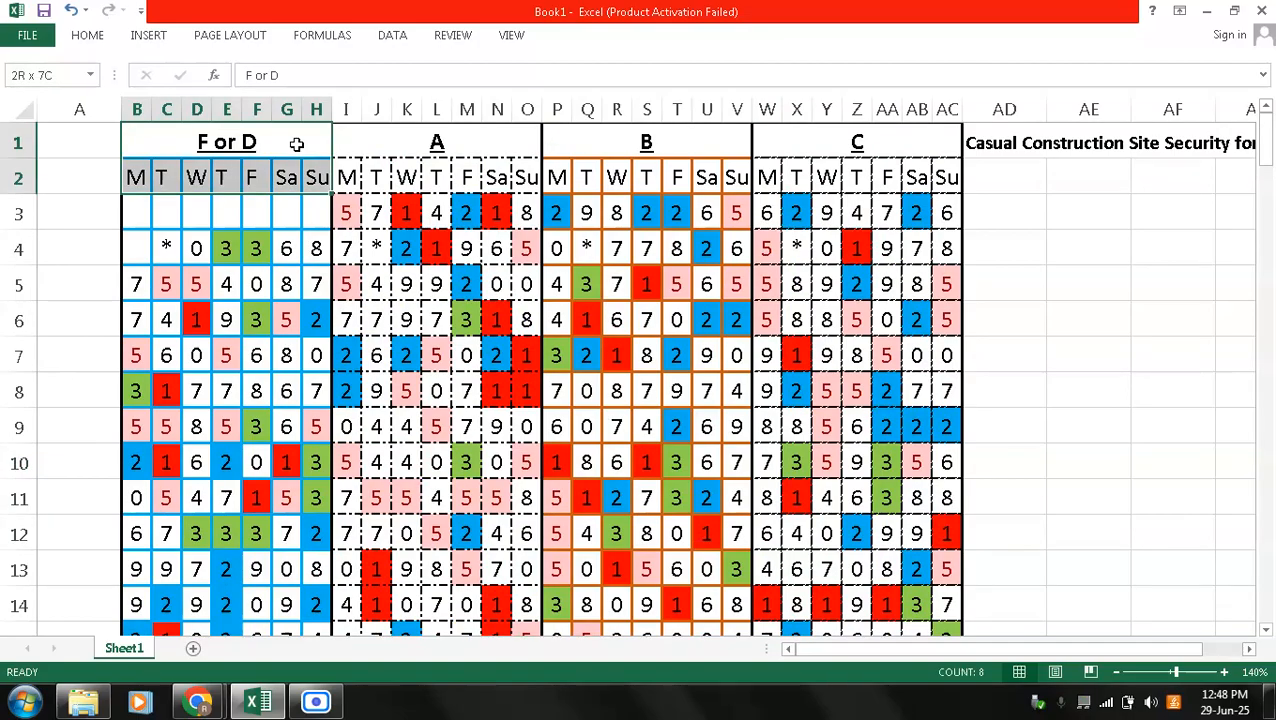
key(shift+Down)
key(shift+Down)
key(shift+Down)
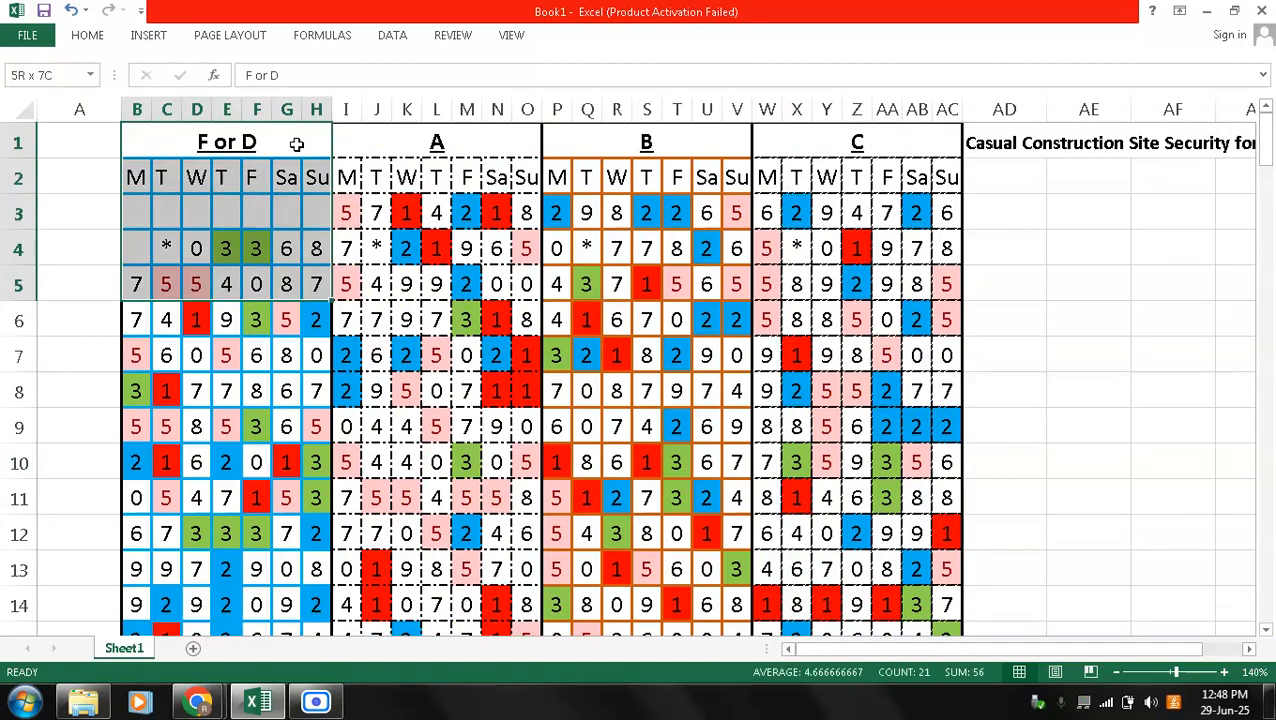
key(ctrl+shift+Down)
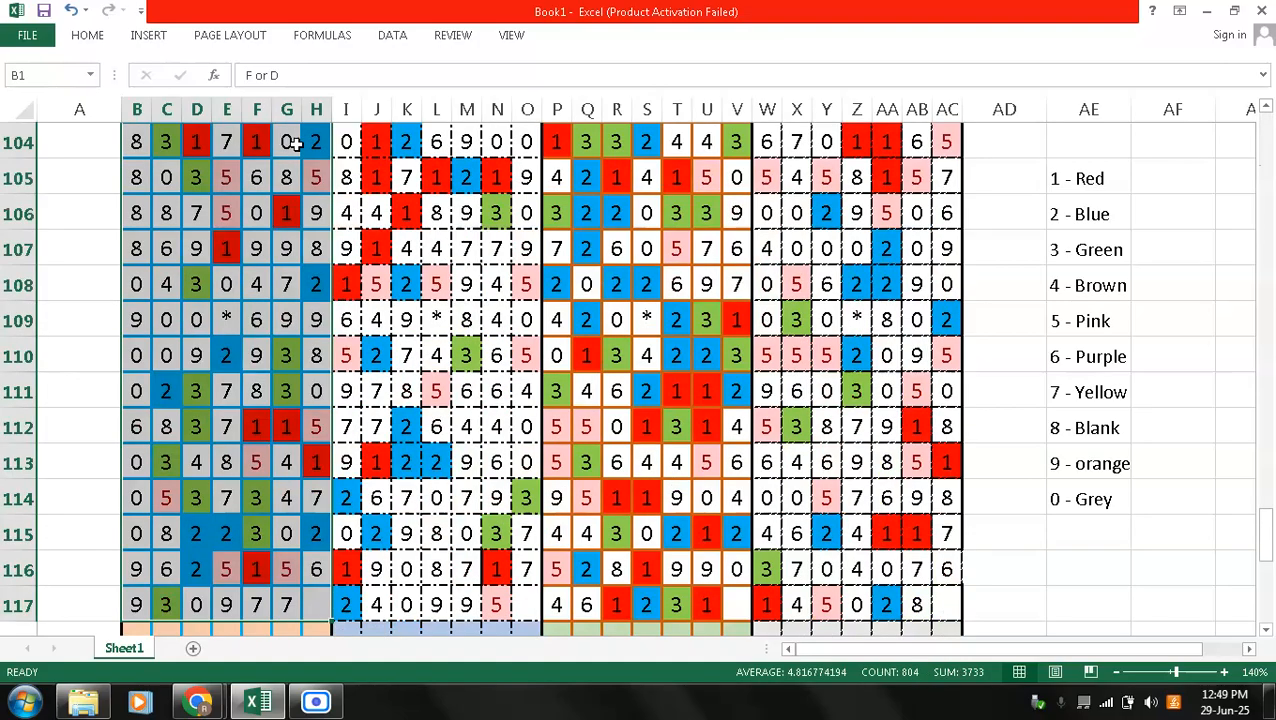
key(shift+Right)
key(shift+Right)
key(shift+Right)
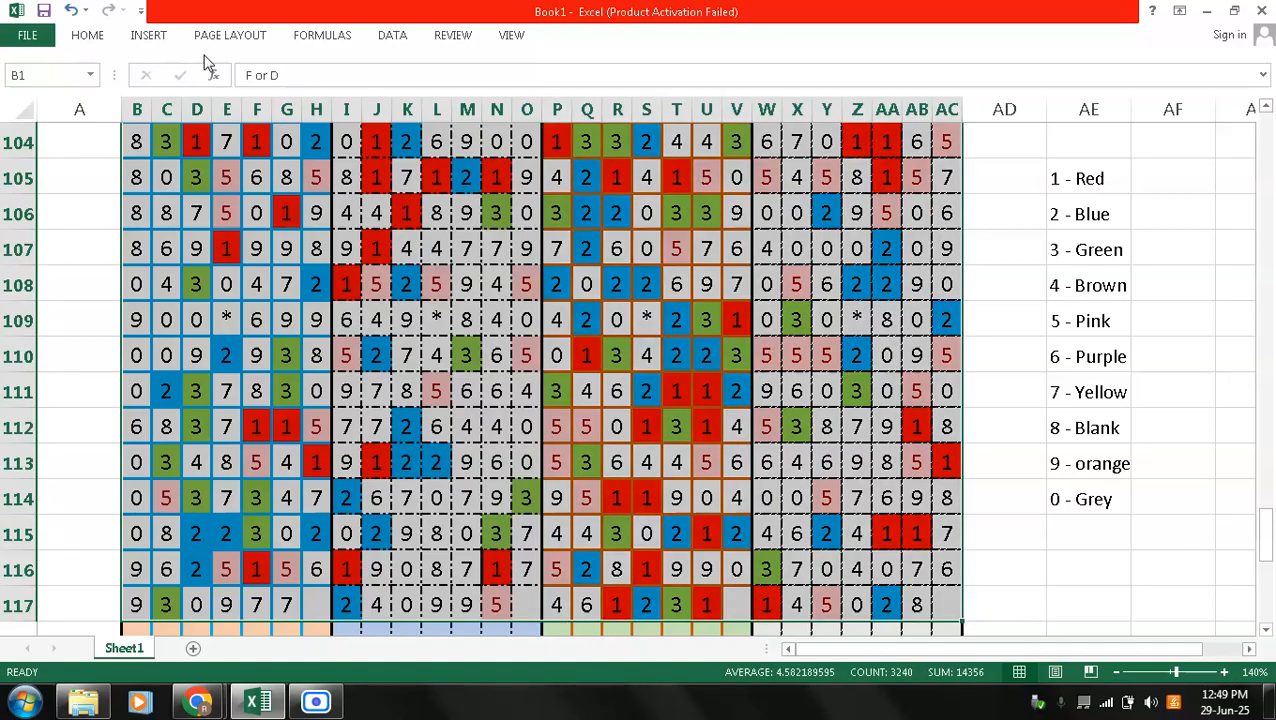
click(88, 38)
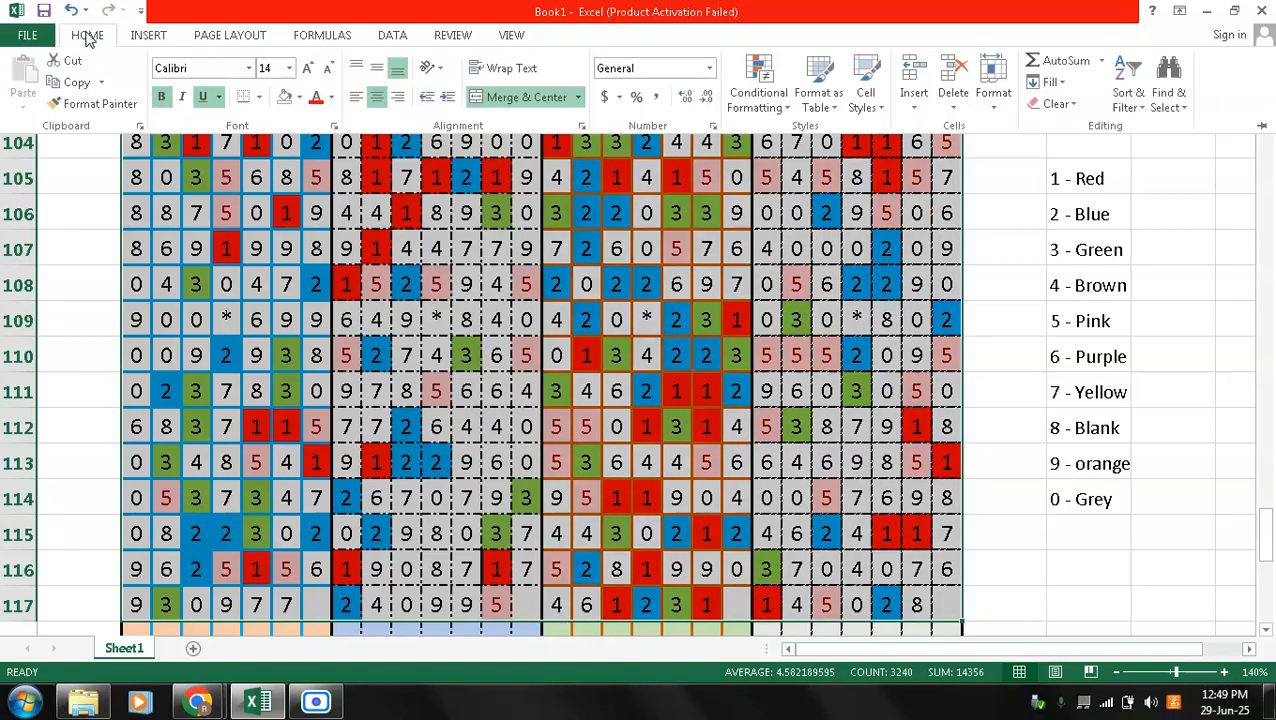
click(763, 108)
mouse_move(823, 138)
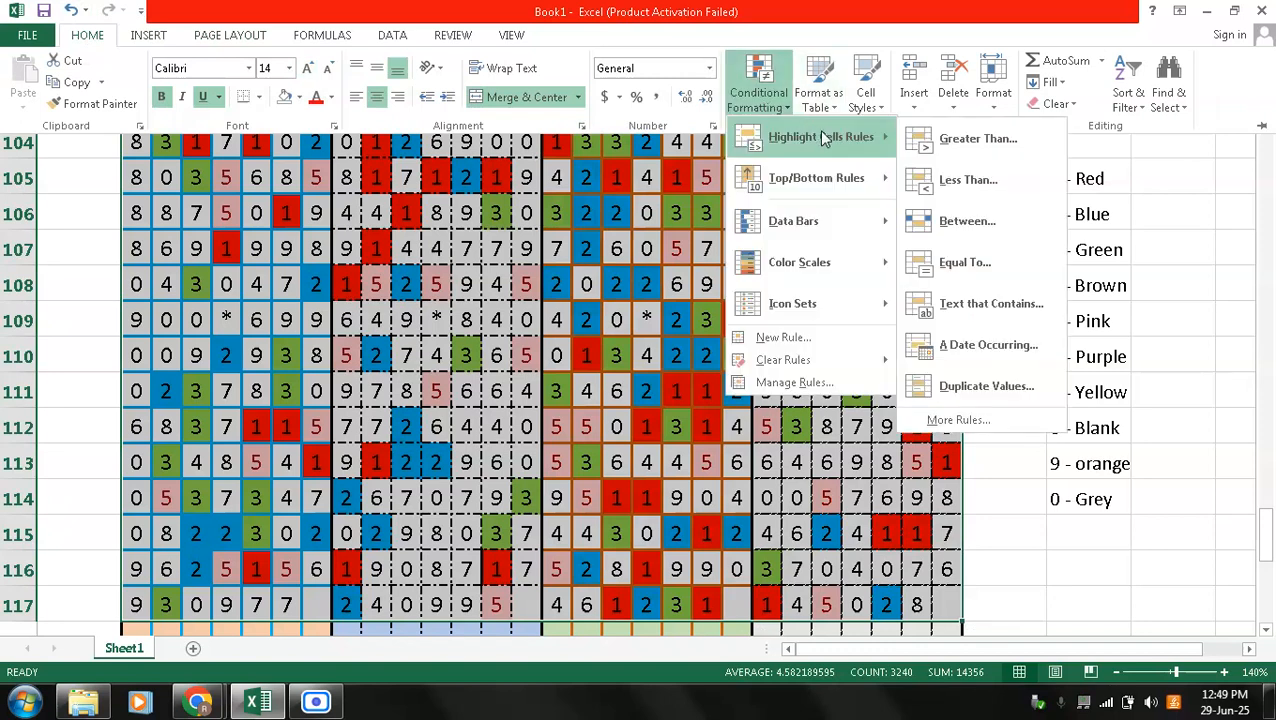
click(1003, 262)
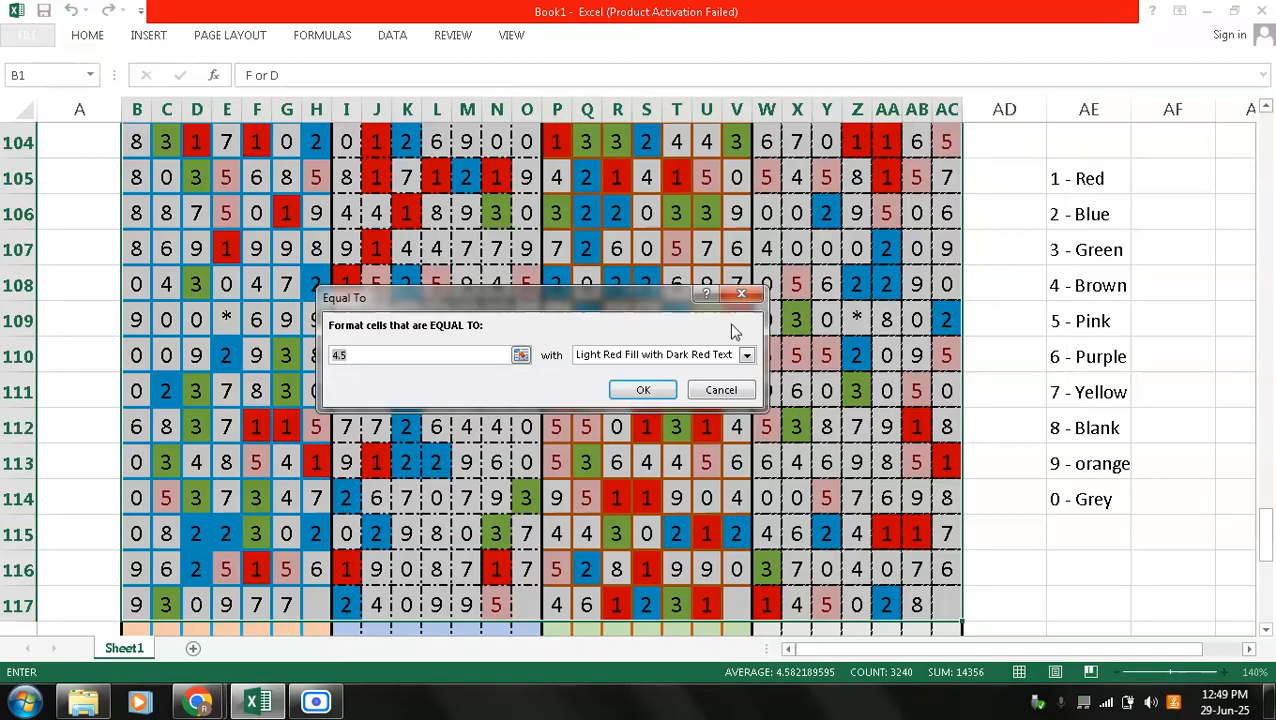
text(4)
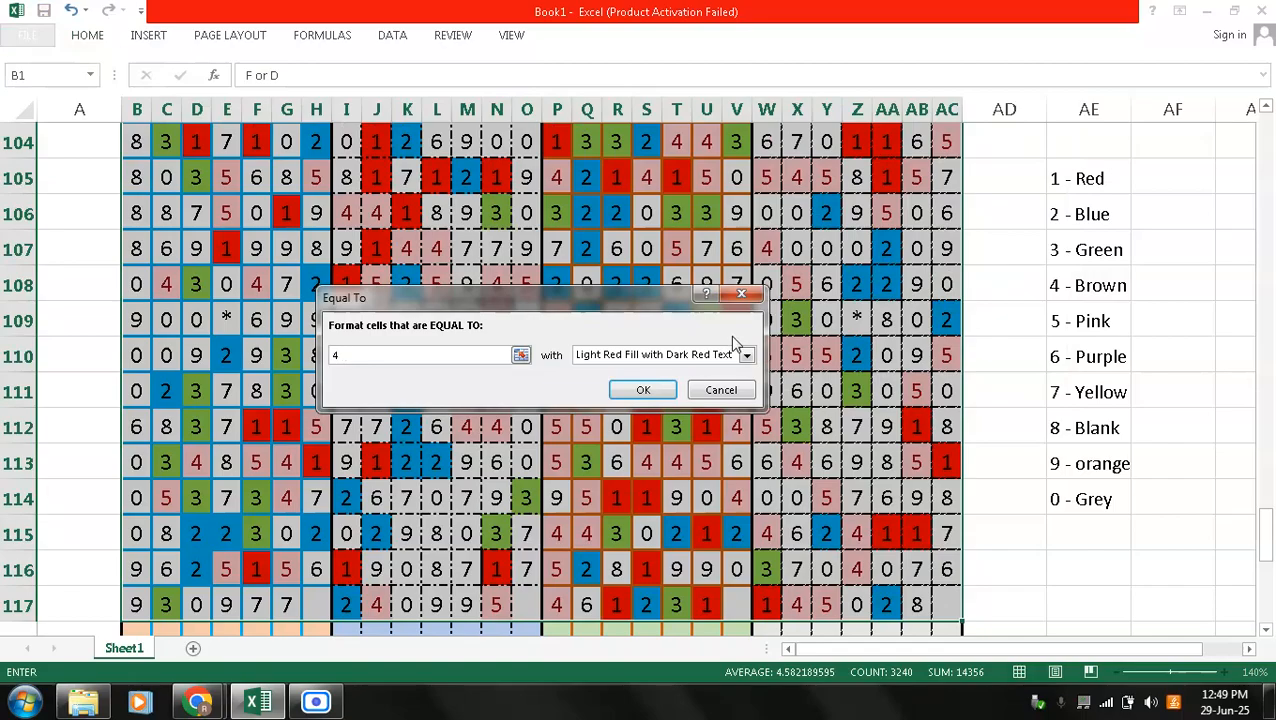
- Give the Equal To 4 rule a custom format with a golden brown fill, apply it and deselect the tables
click(746, 356)
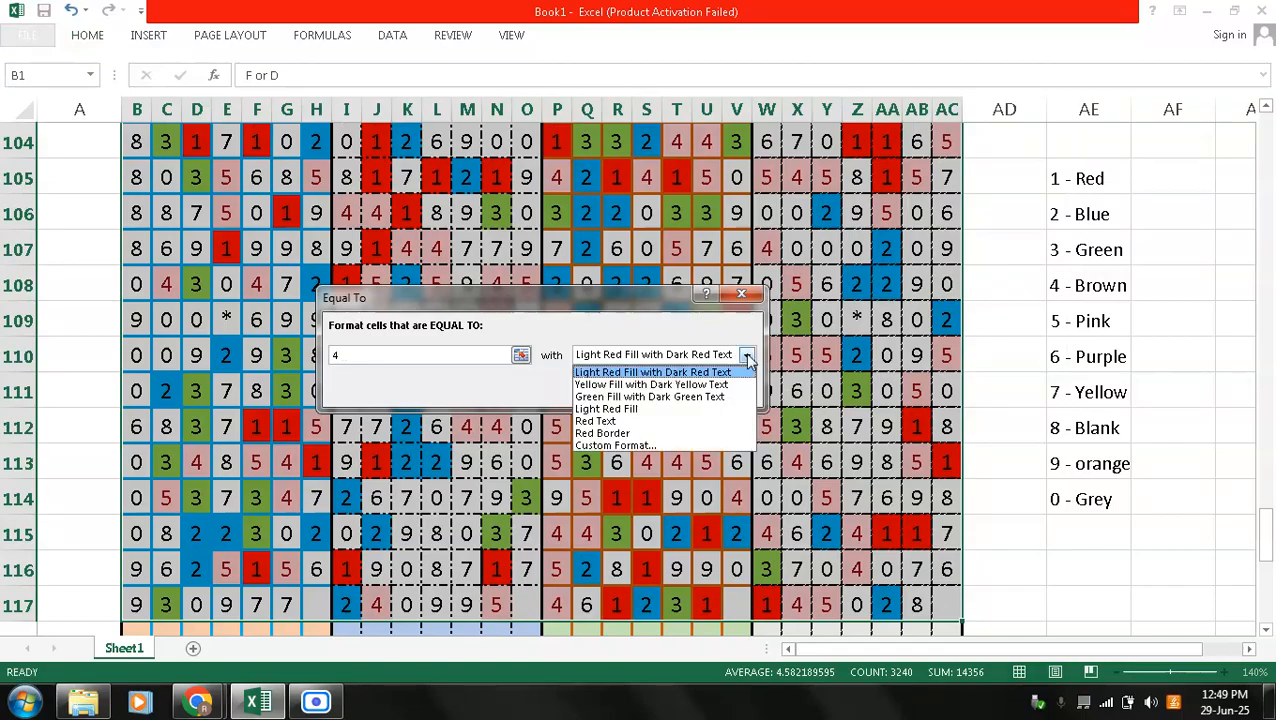
click(721, 447)
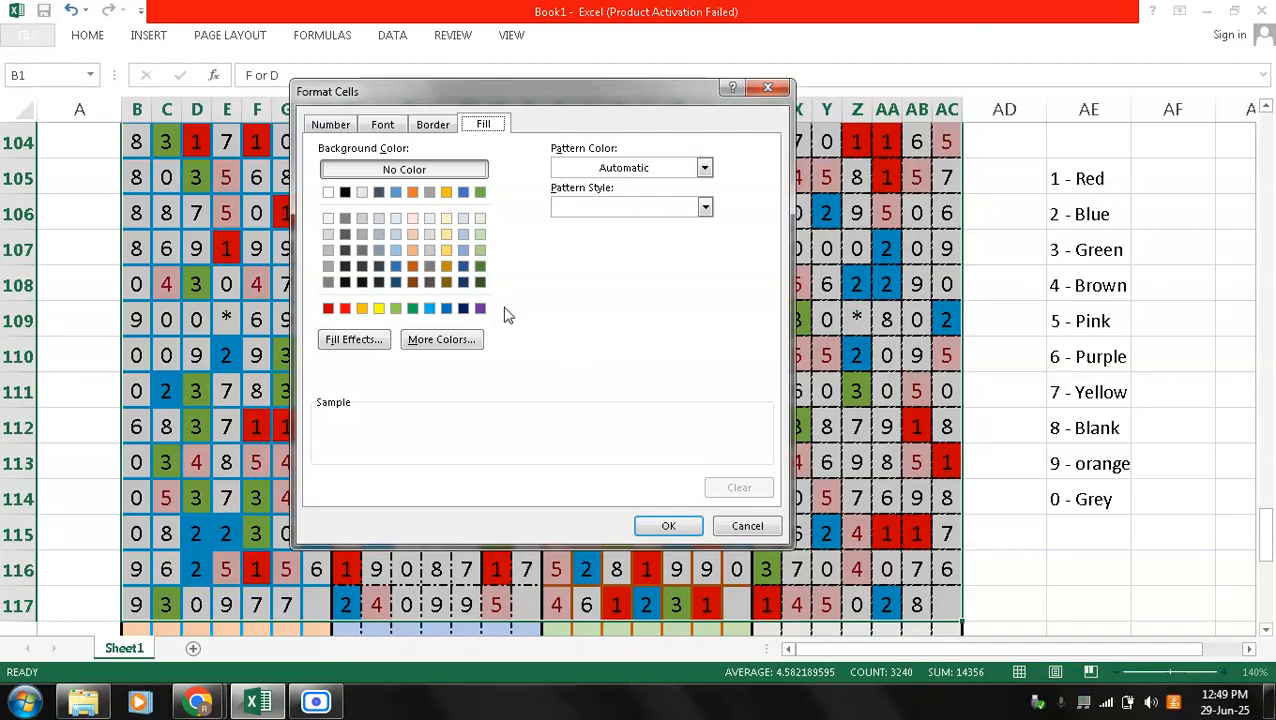
click(446, 267)
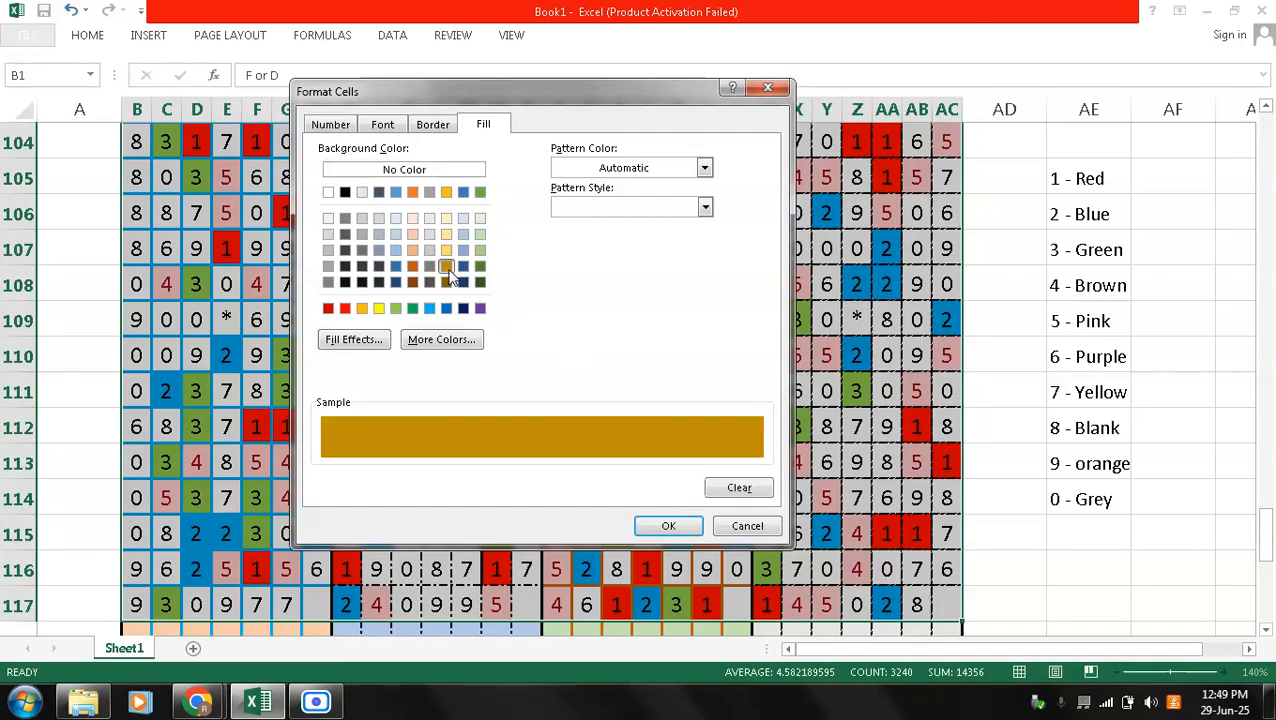
click(660, 526)
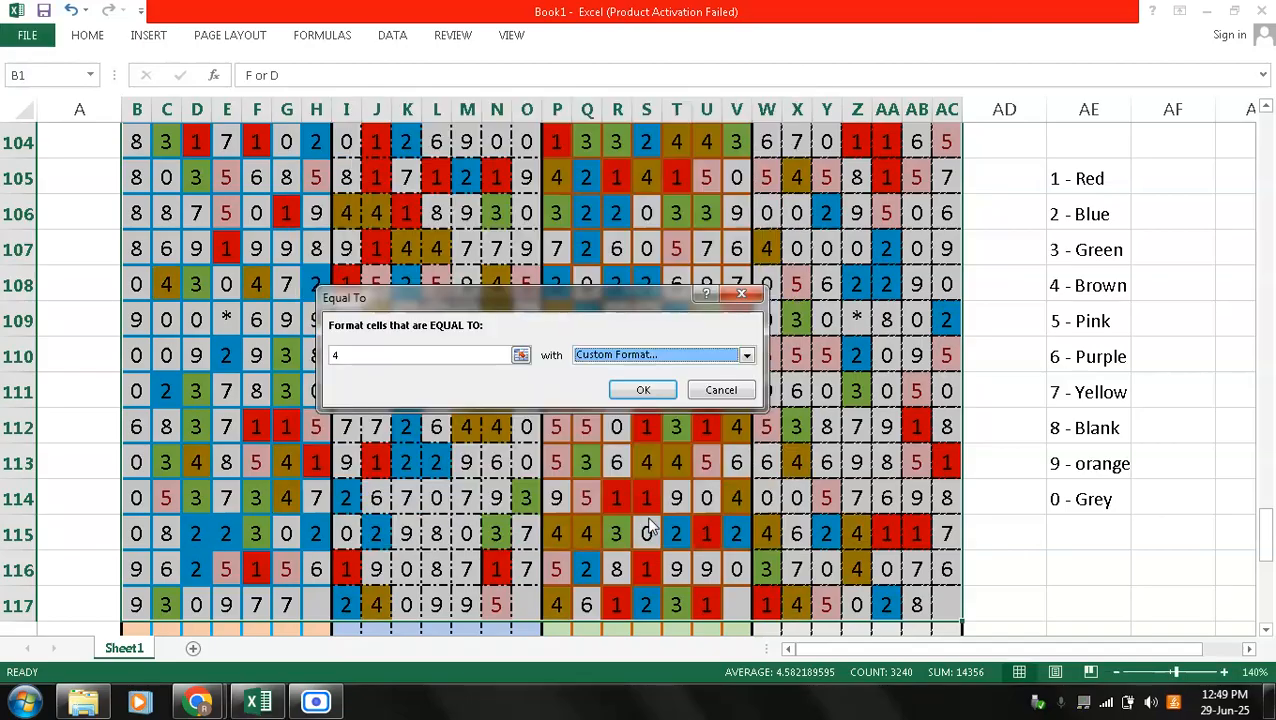
click(644, 391)
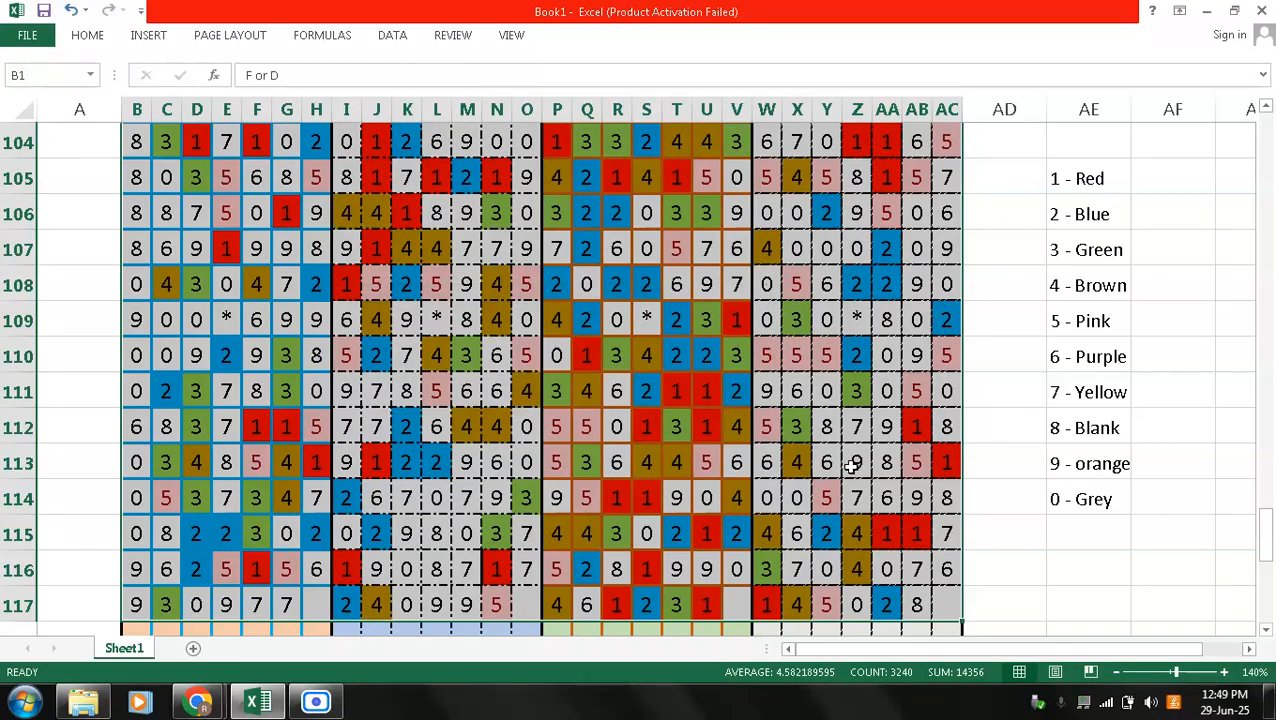
click(850, 466)
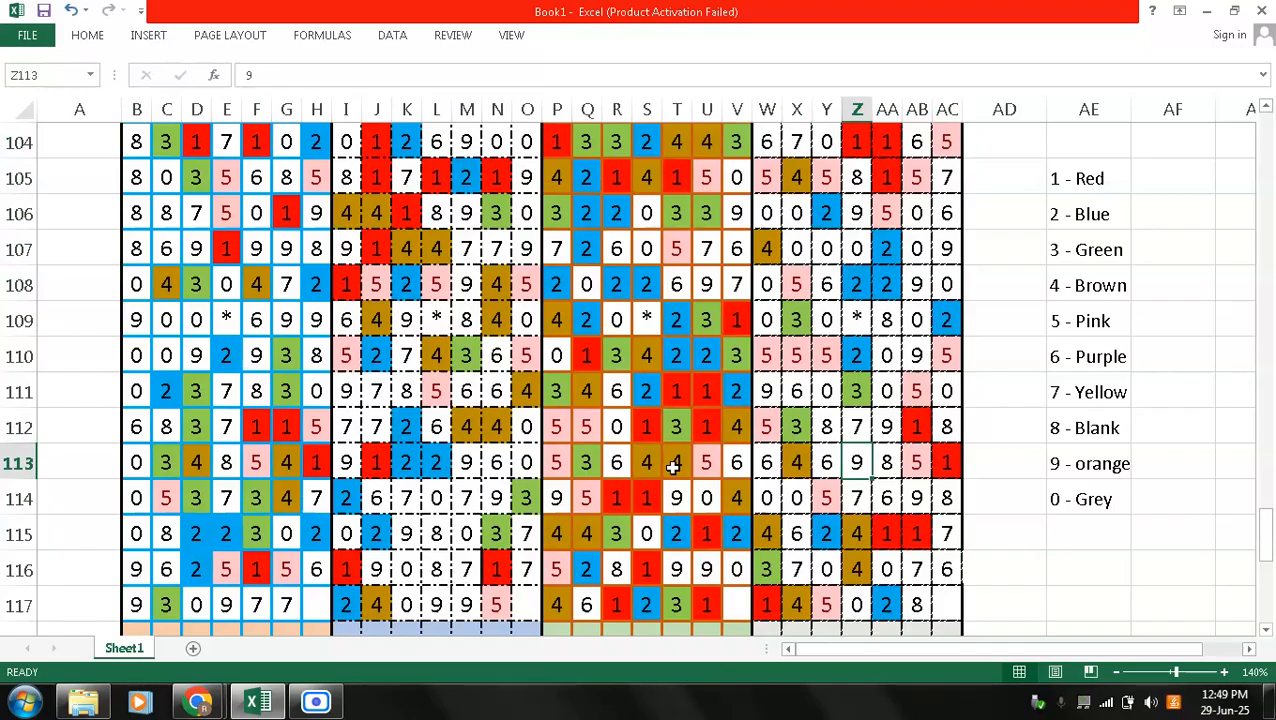
- Check the highlighted fours throughout the four tables, from row 108 back up to the headings in row 1
click(151, 296)
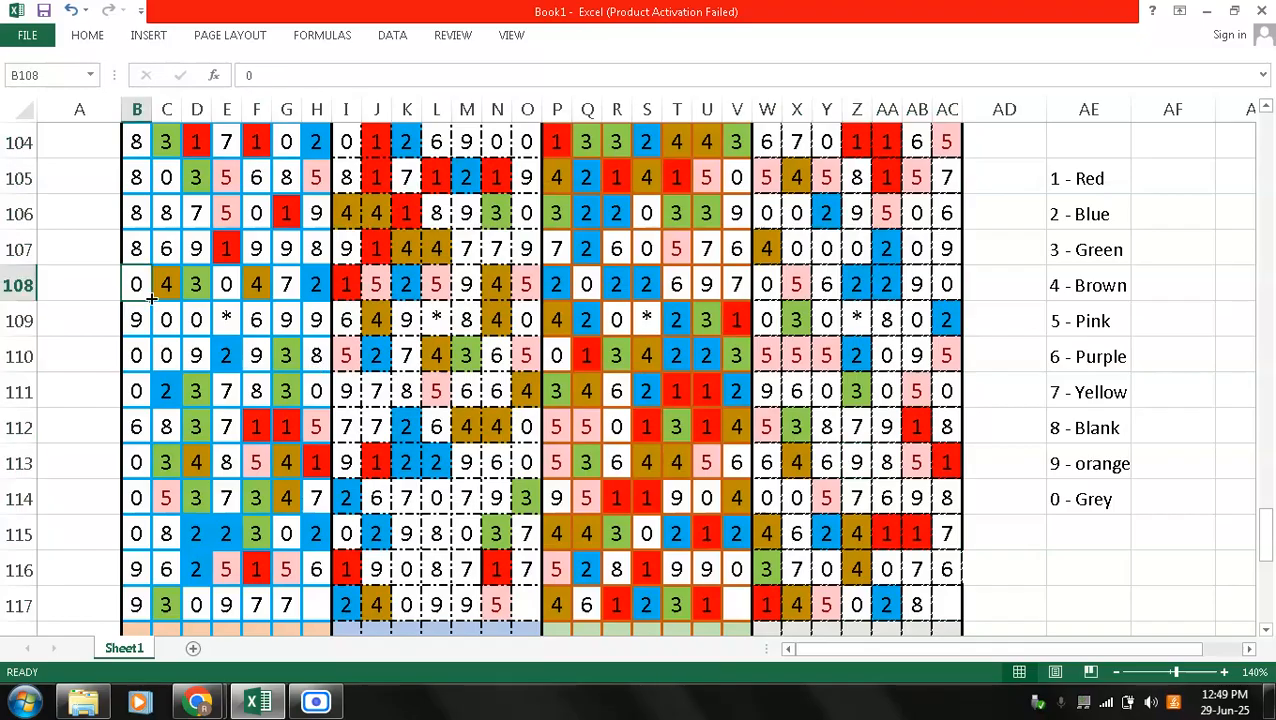
scroll(151, 298, up, 5)
key(Page_Up)
key(Page_Up)
key(Page_Up)
key(Page_Up)
key(Page_Up)
key(Page_Up)
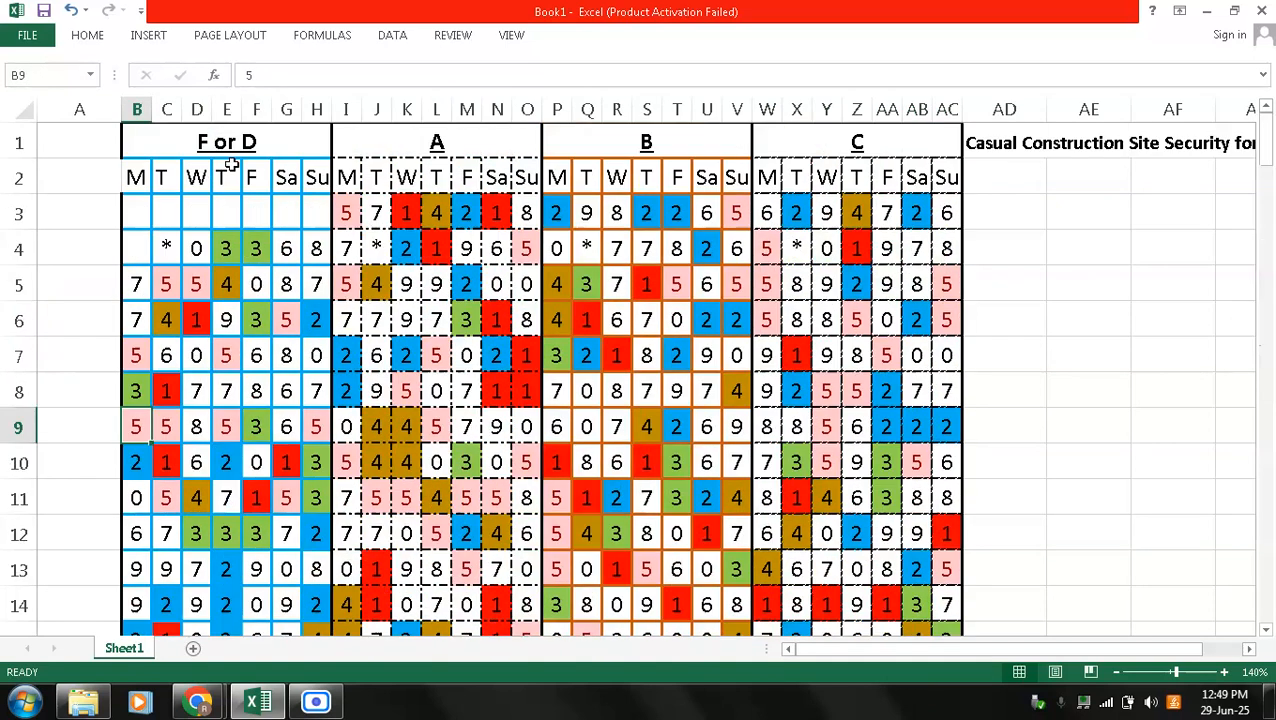
- Set up an Equal To highlighting rule for the value 6 on all four tables including their headings, B1:AC117
click(259, 144)
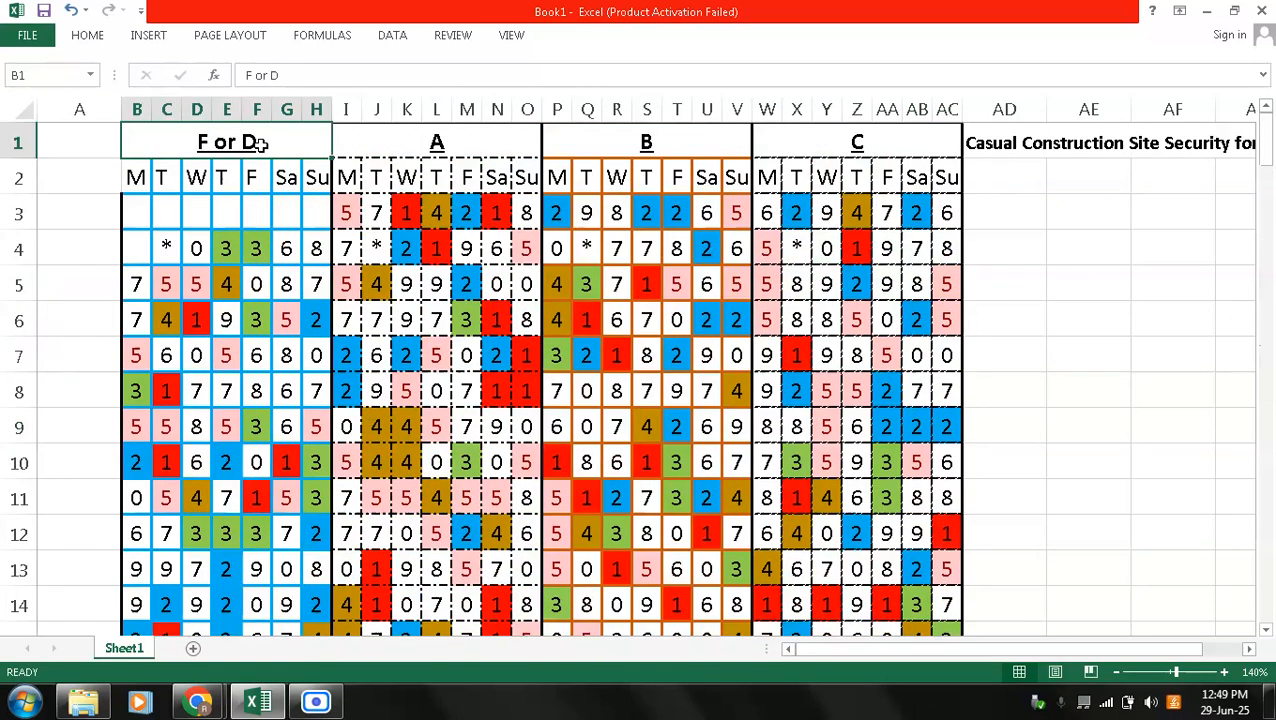
key(shift+Down)
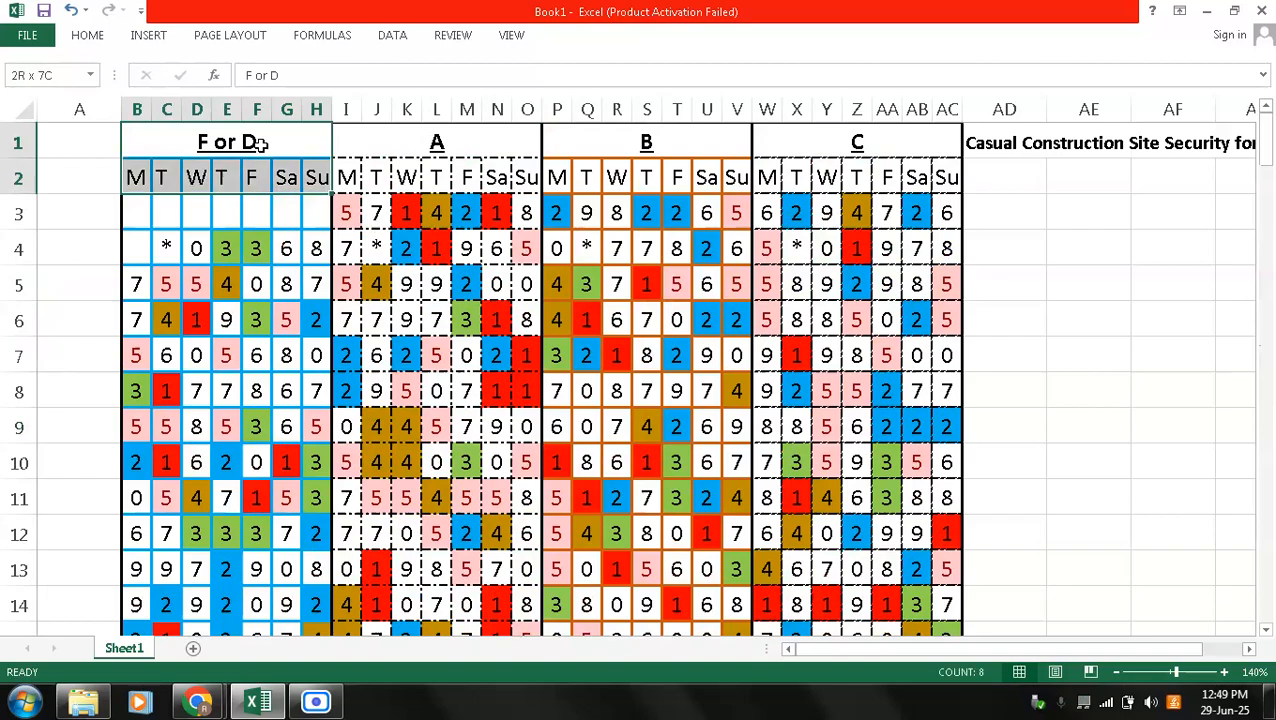
key(shift+Down)
key(shift+Down)
key(shift+Down)
key(ctrl+shift+Down)
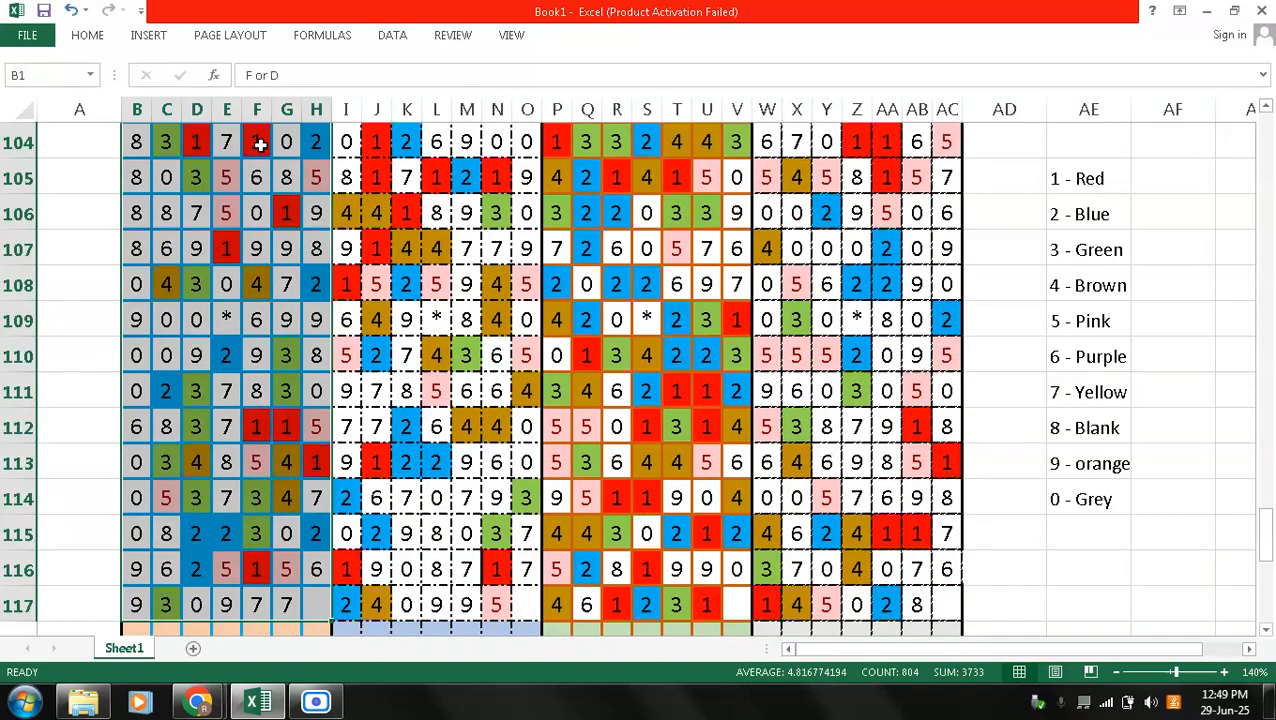
key(shift+Right)
key(shift+Right)
key(shift+Right)
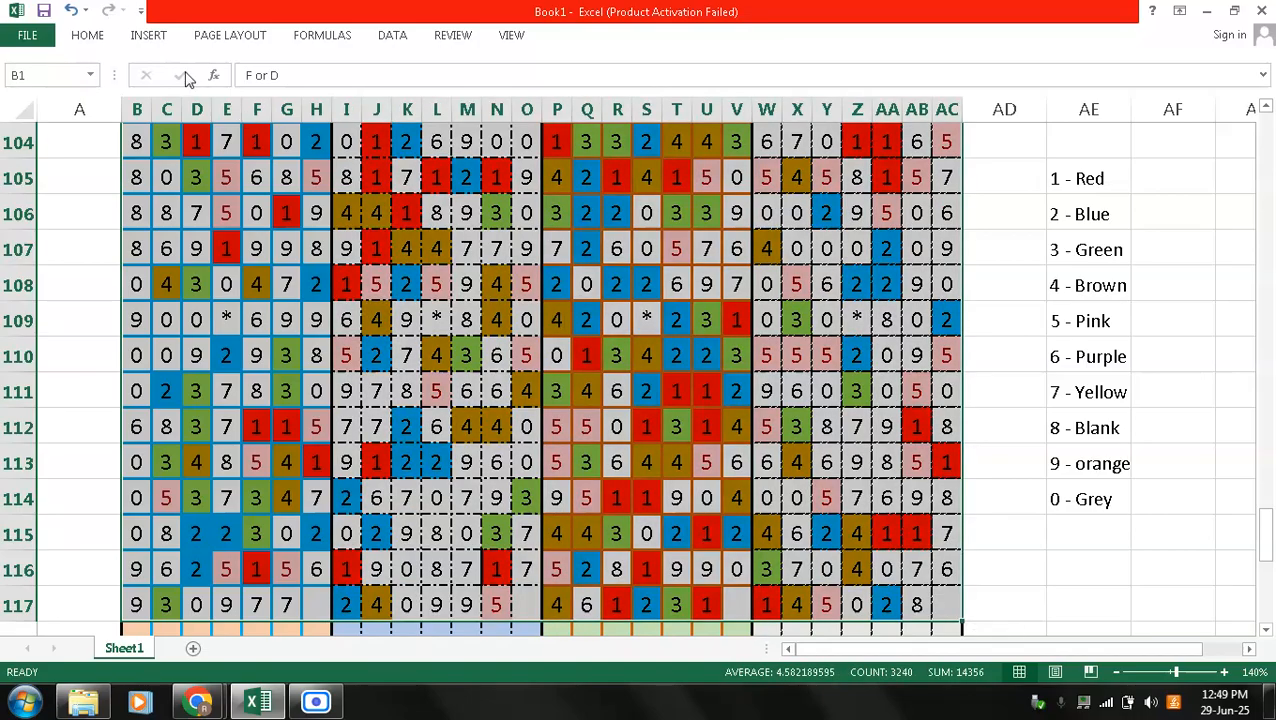
click(88, 36)
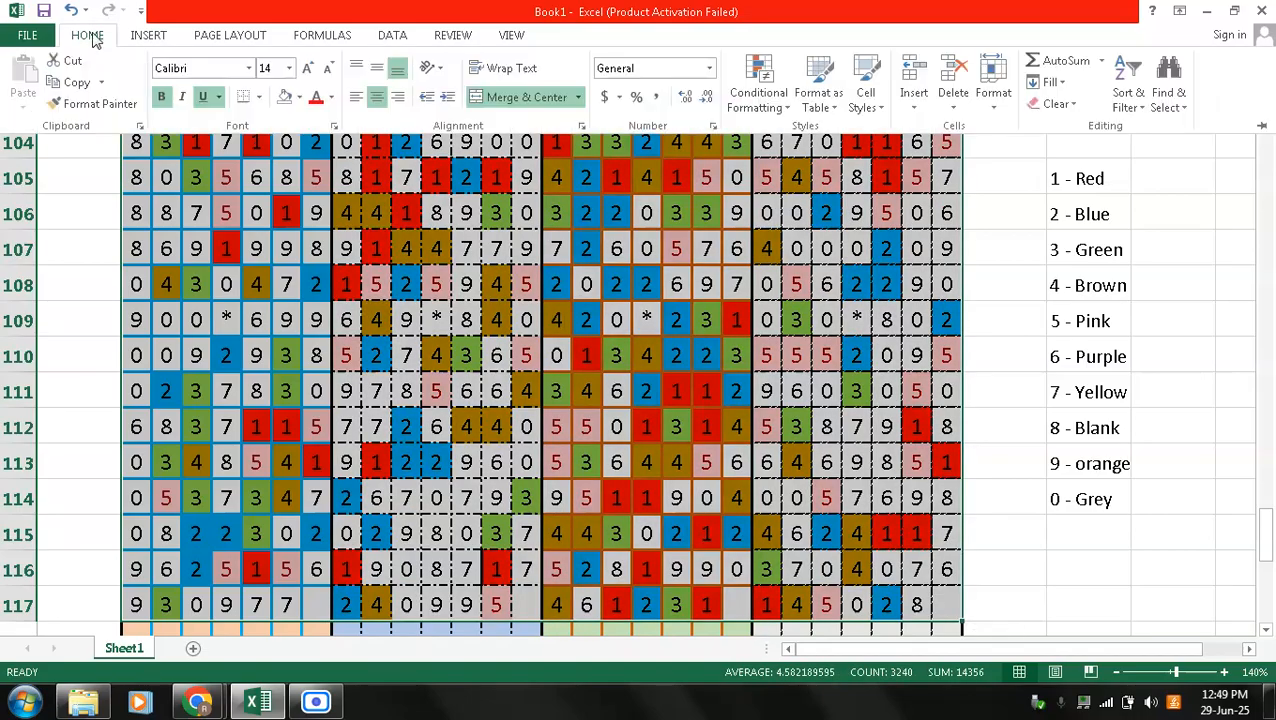
click(755, 103)
mouse_move(820, 138)
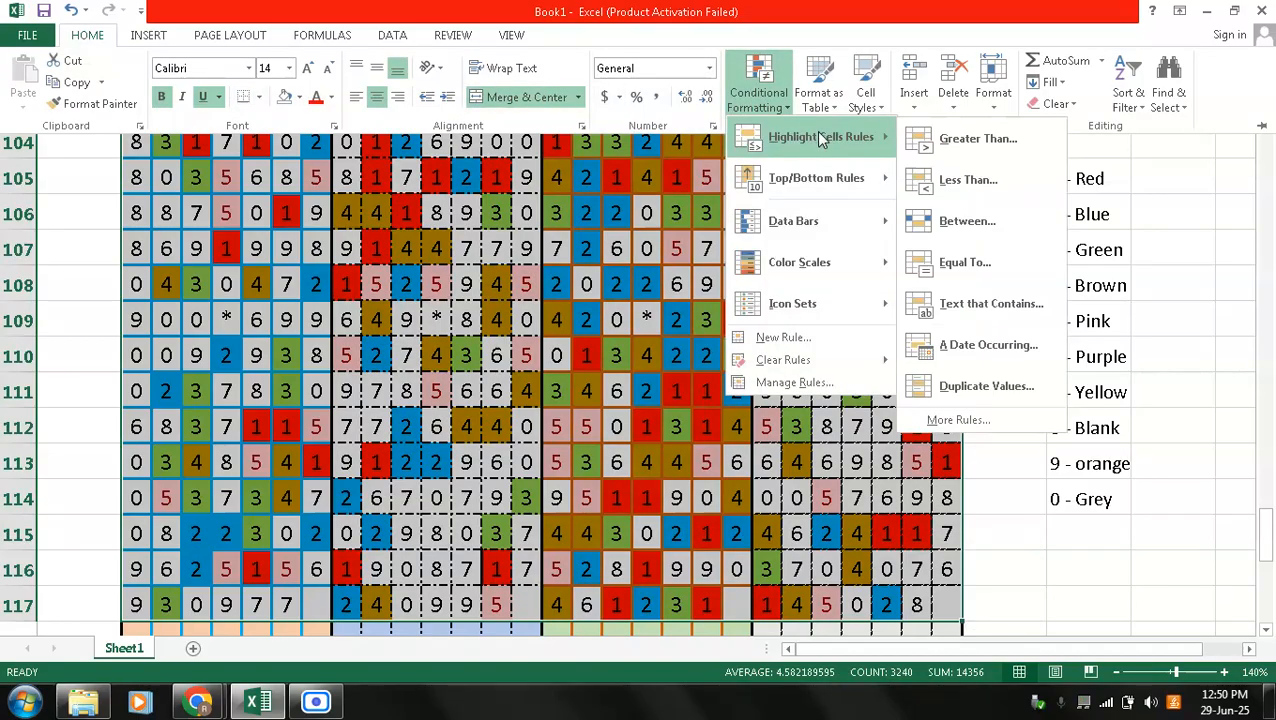
click(1045, 272)
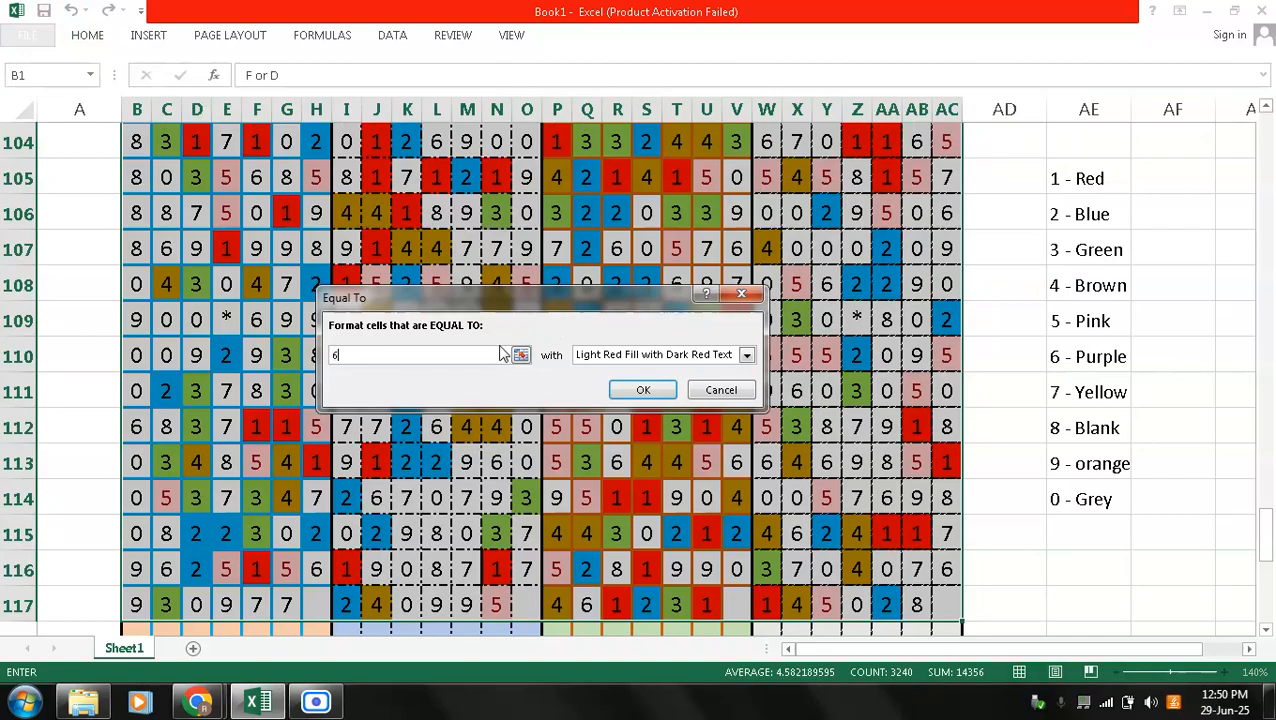
text(6)
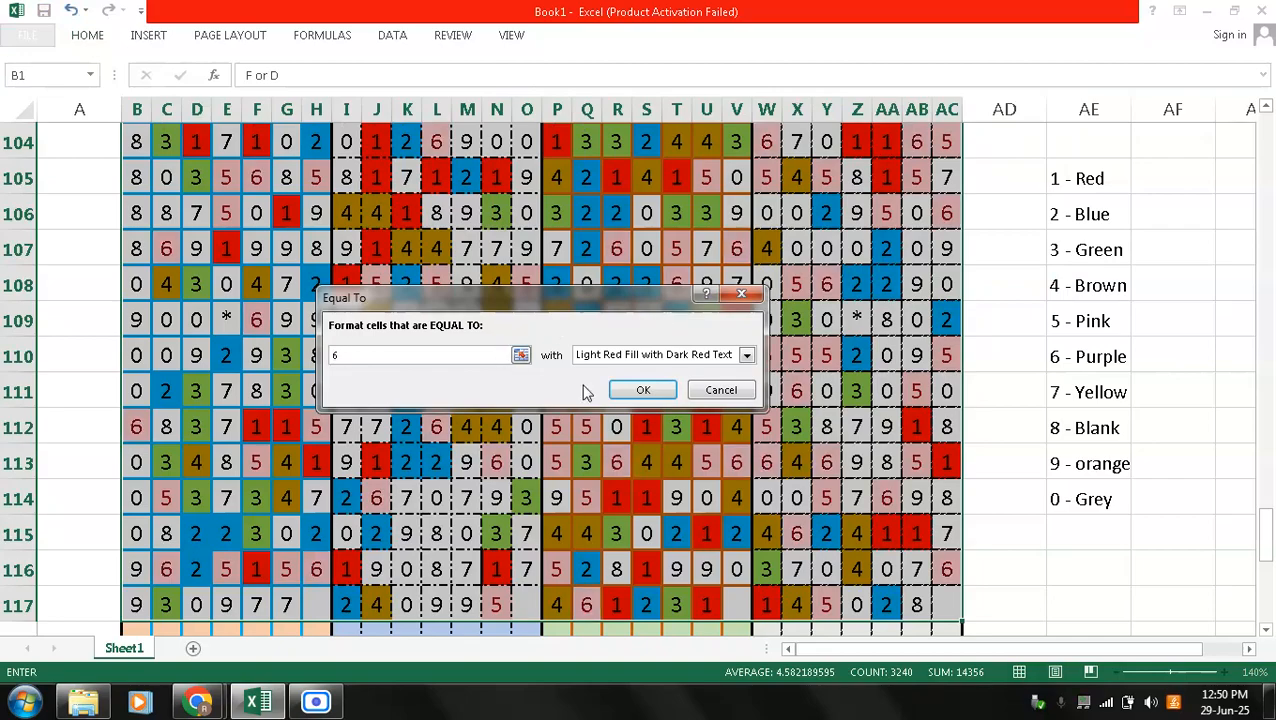
- Give the Equal To 6 rule a custom format with a purple fill, apply it and deselect the tables
click(746, 356)
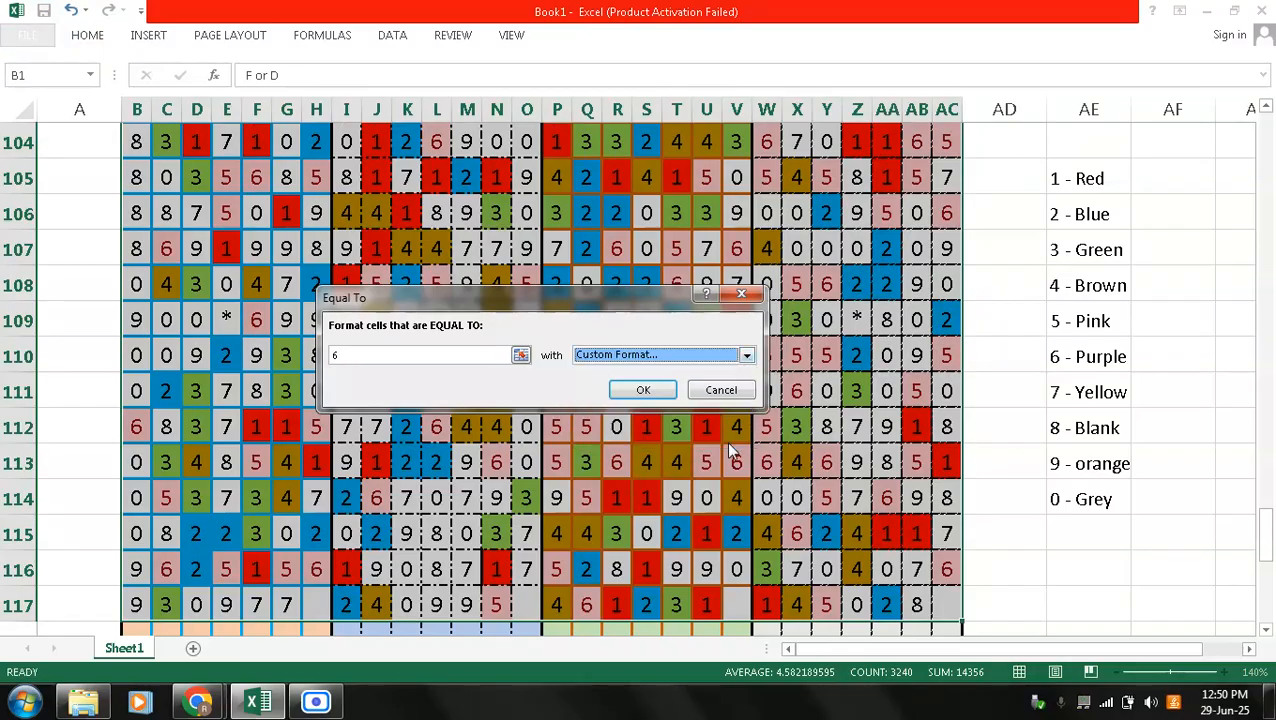
click(730, 446)
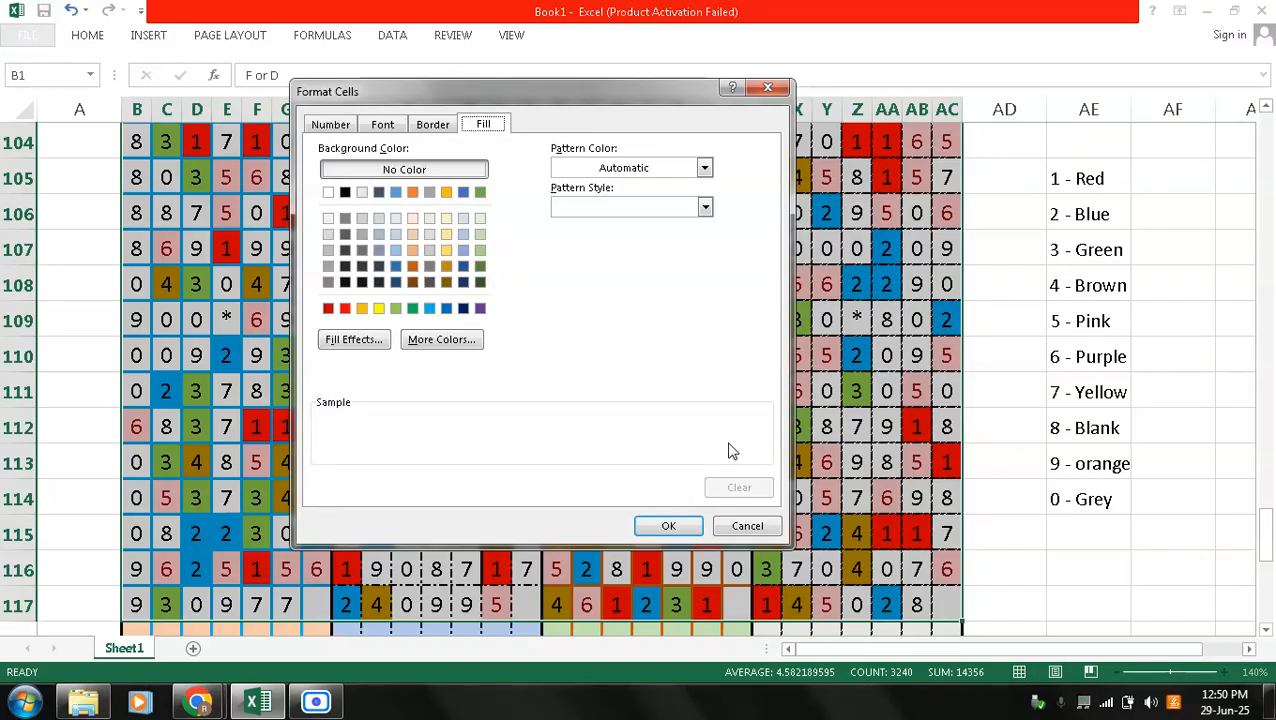
click(480, 309)
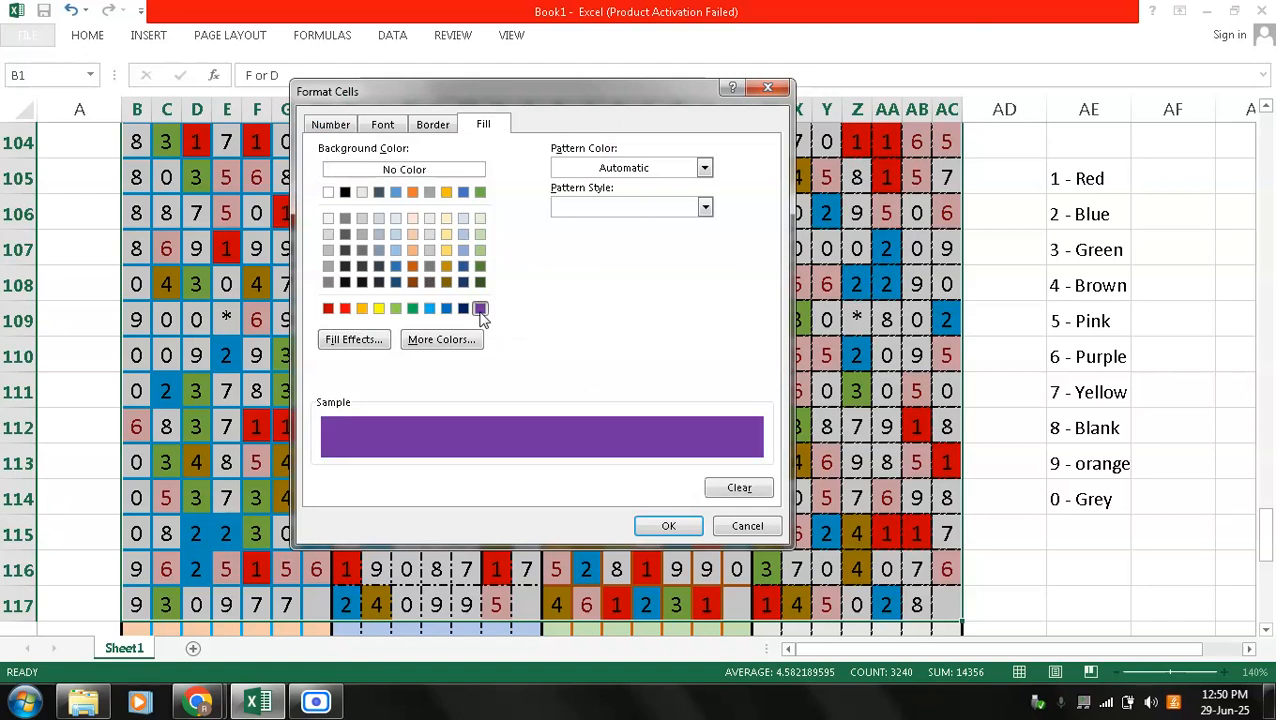
click(658, 525)
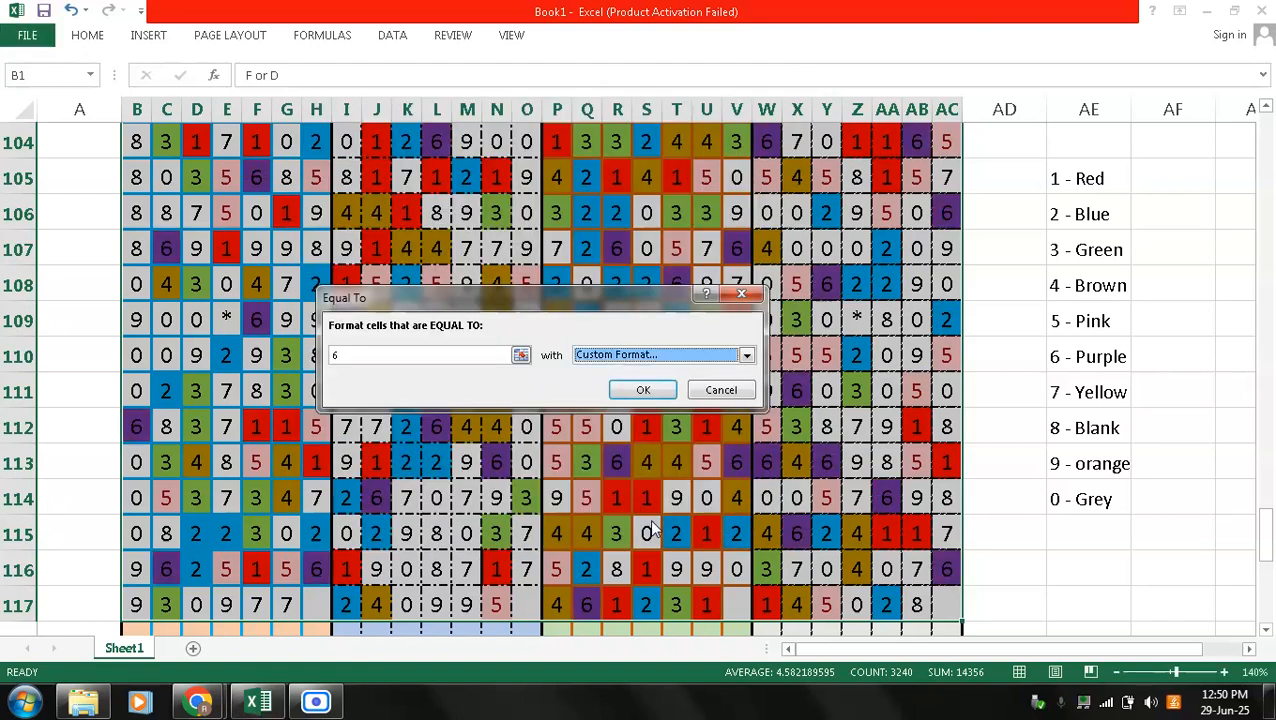
click(645, 394)
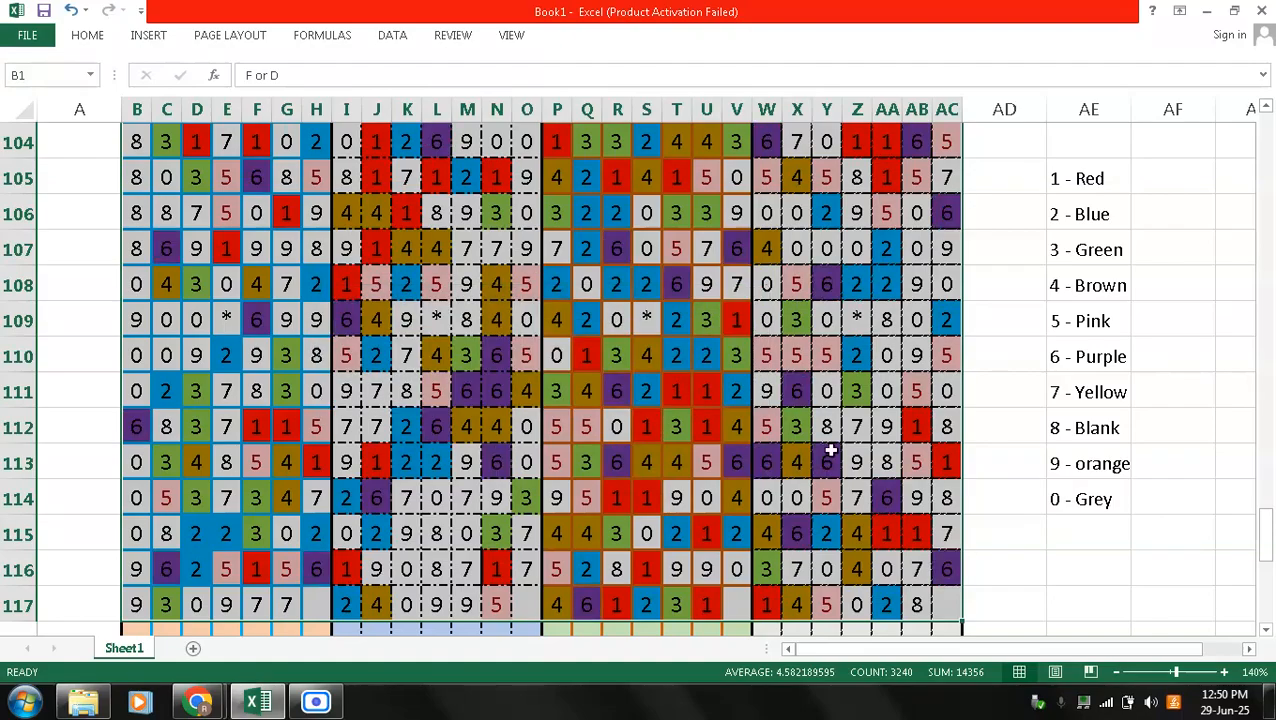
click(826, 450)
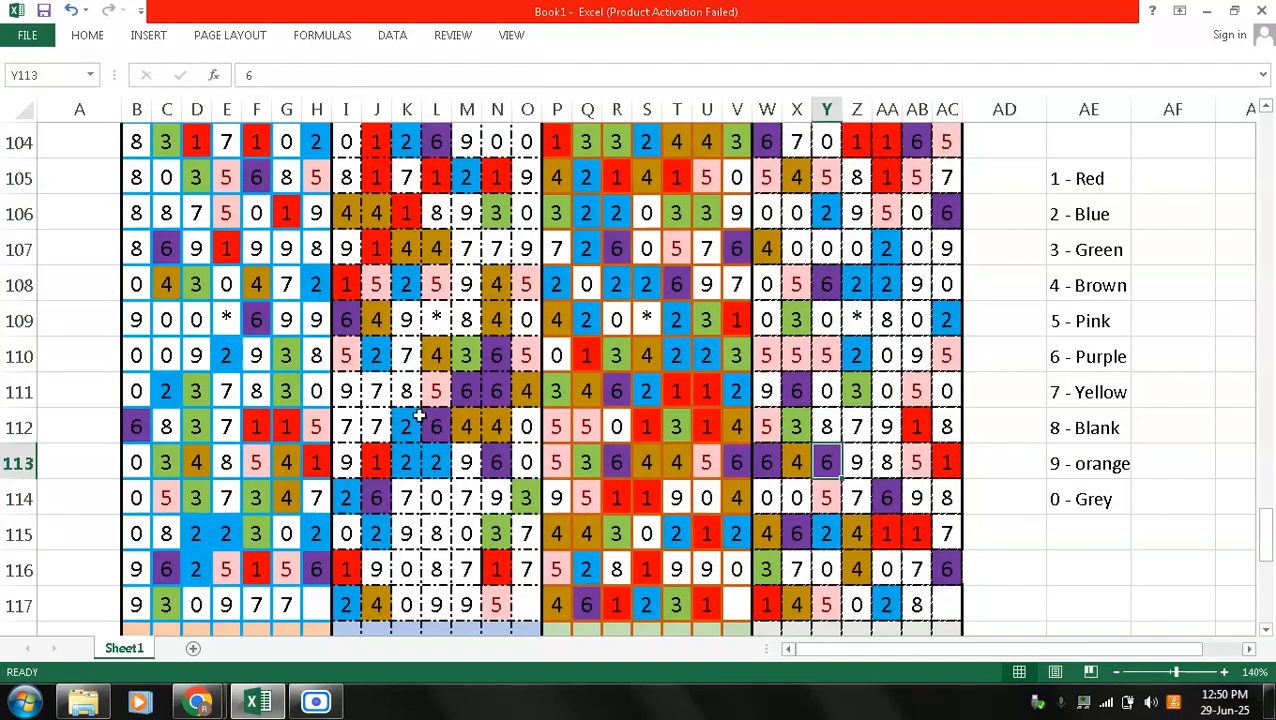
- Check the highlighted sixes throughout the four tables, from row 109 back up to the headings in row 1
click(142, 330)
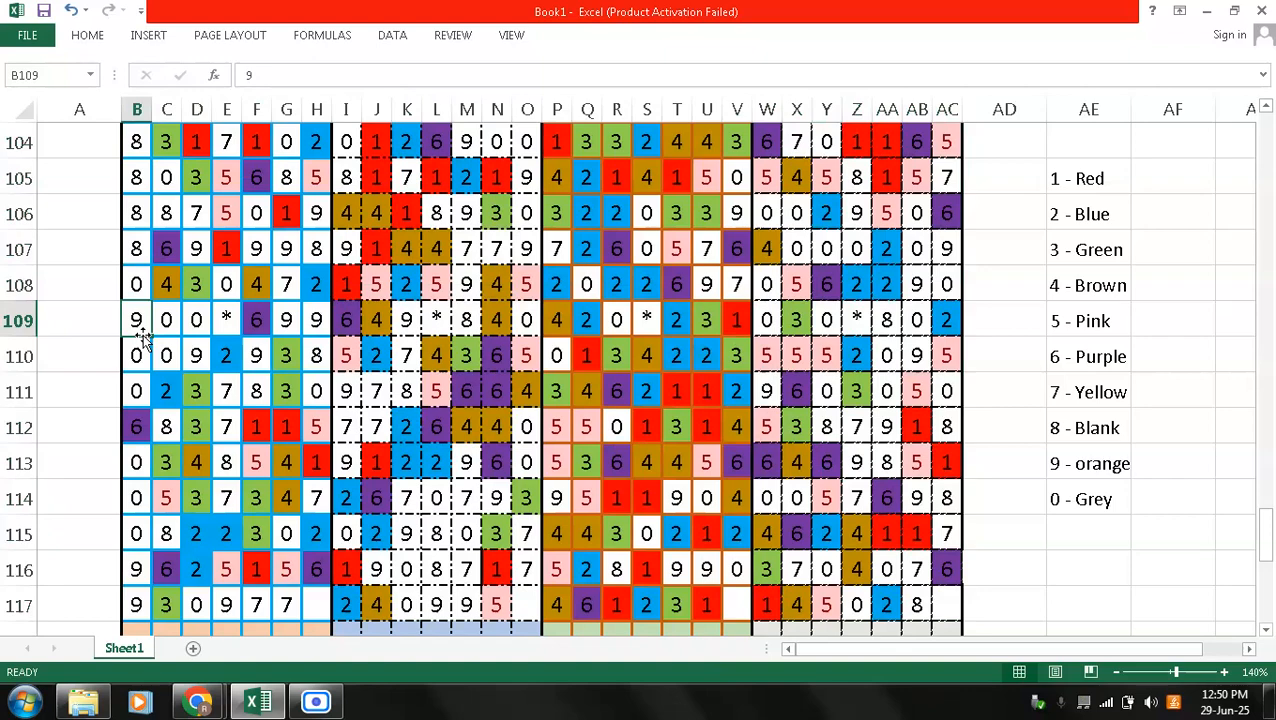
key(Page_Up)
key(Page_Up)
key(Page_Up)
key(Page_Up)
key(Page_Up)
key(Page_Up)
key(Page_Up)
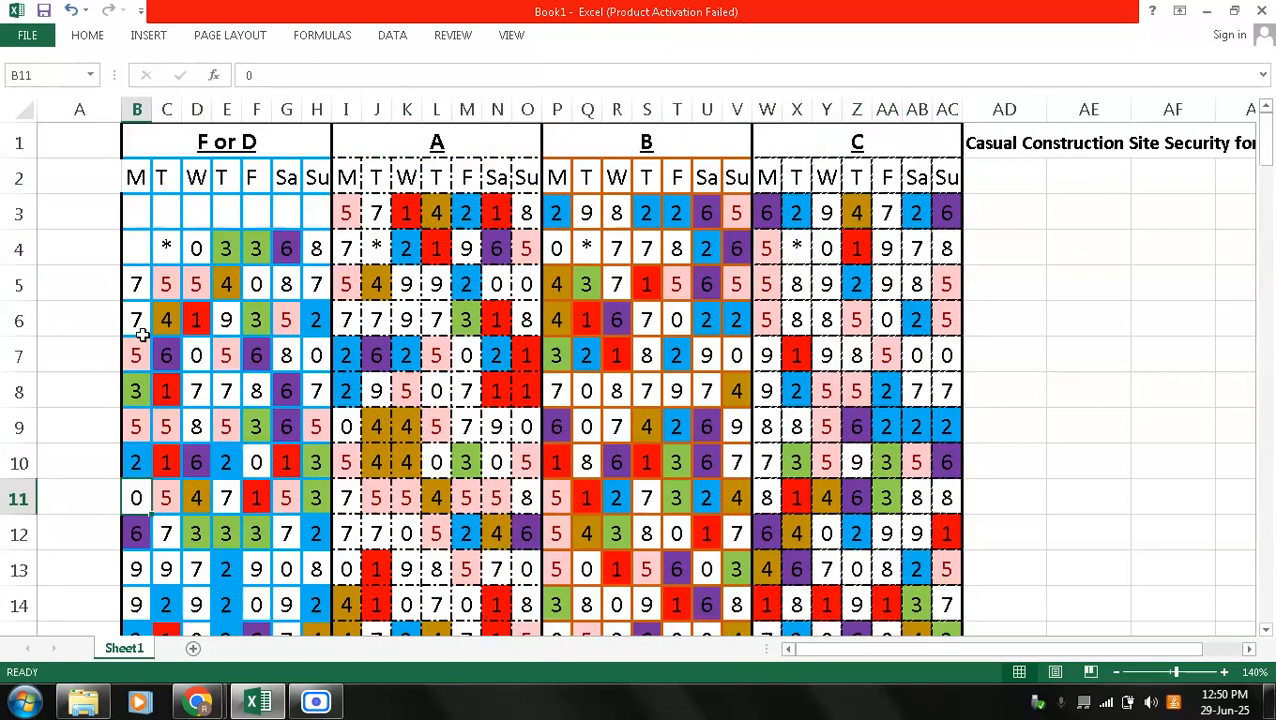
- Set up an Equal To highlighting rule for the value 7 on all four tables including their headings, B1:AC117
click(299, 146)
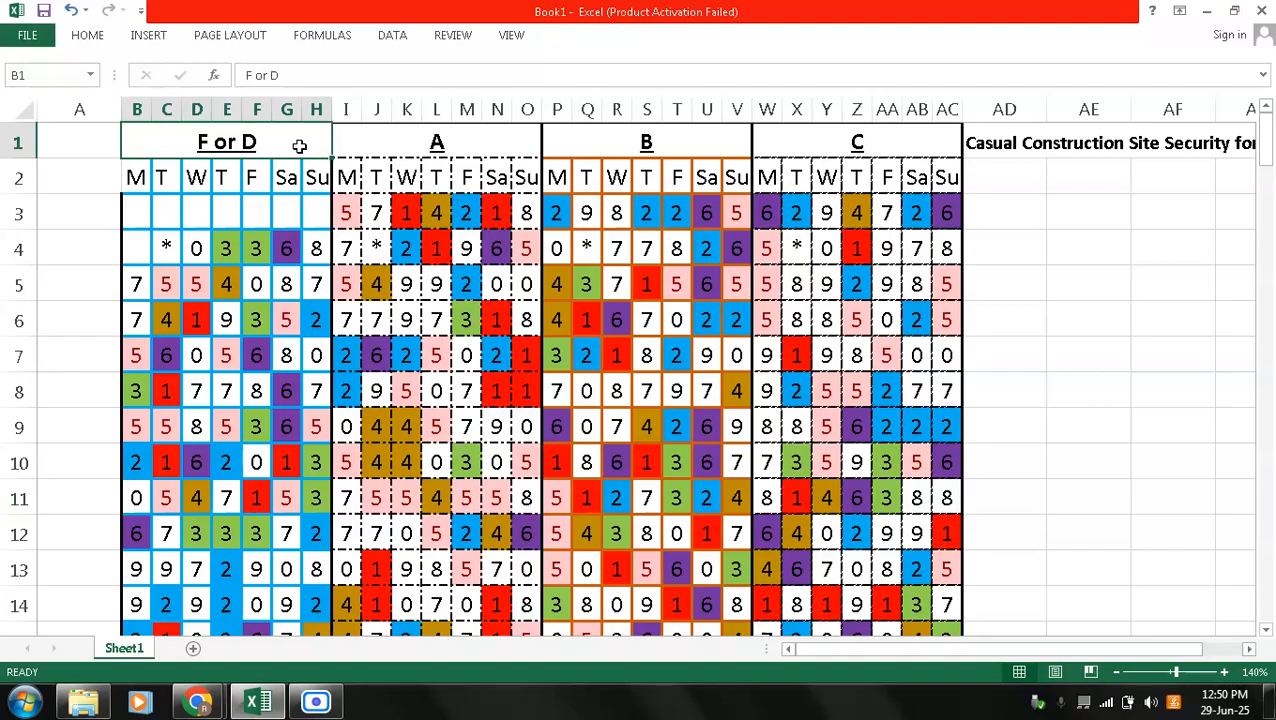
key(shift+Down)
key(ctrl+shift+Down)
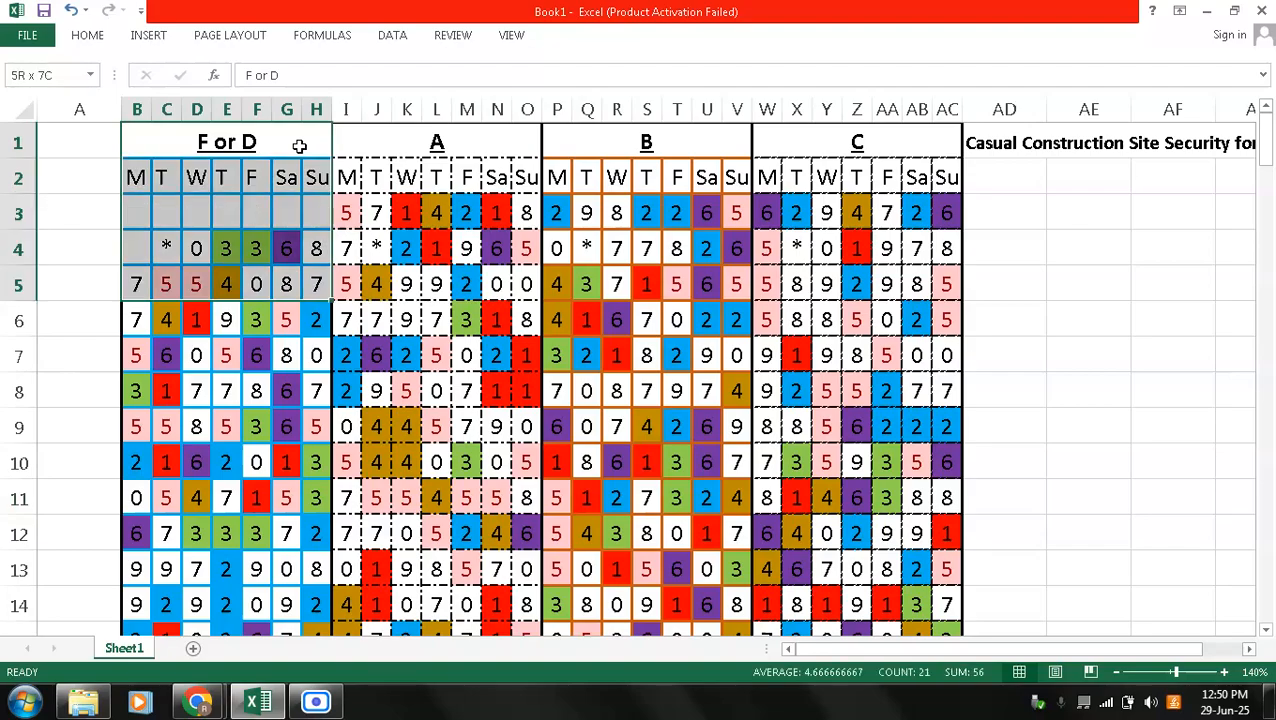
key(ctrl+shift+Down)
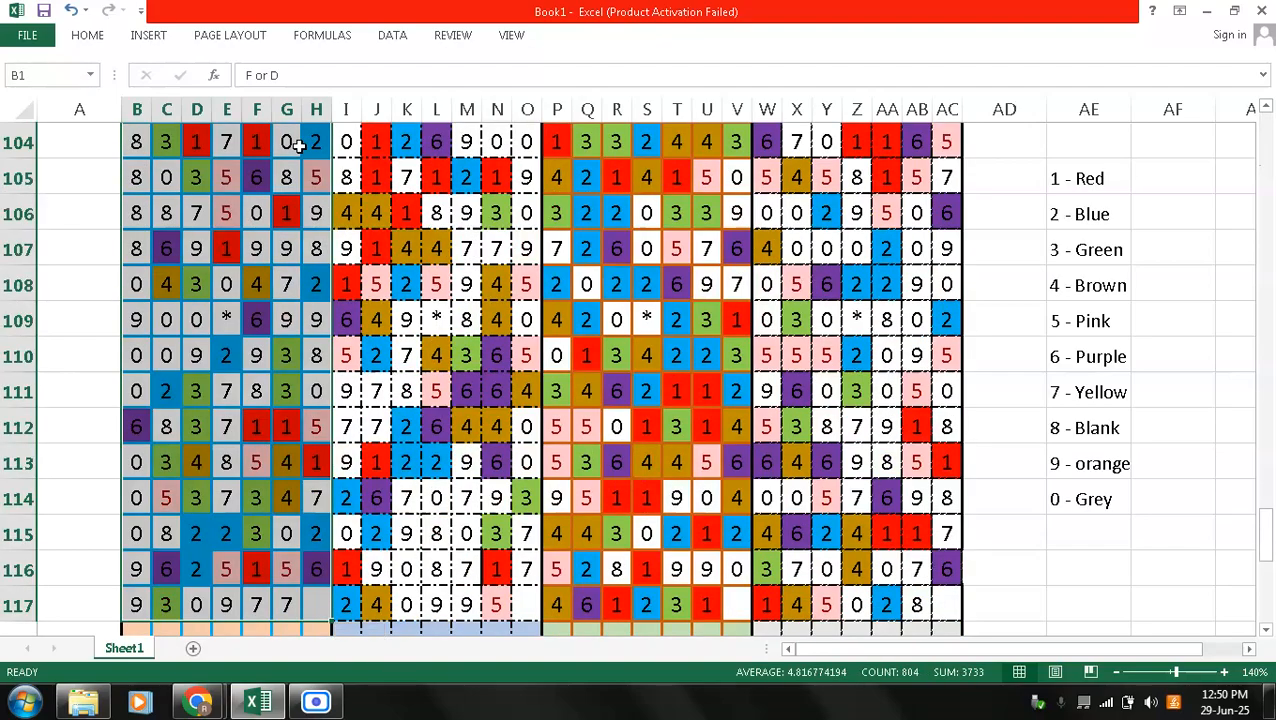
key(ctrl+shift+Right)
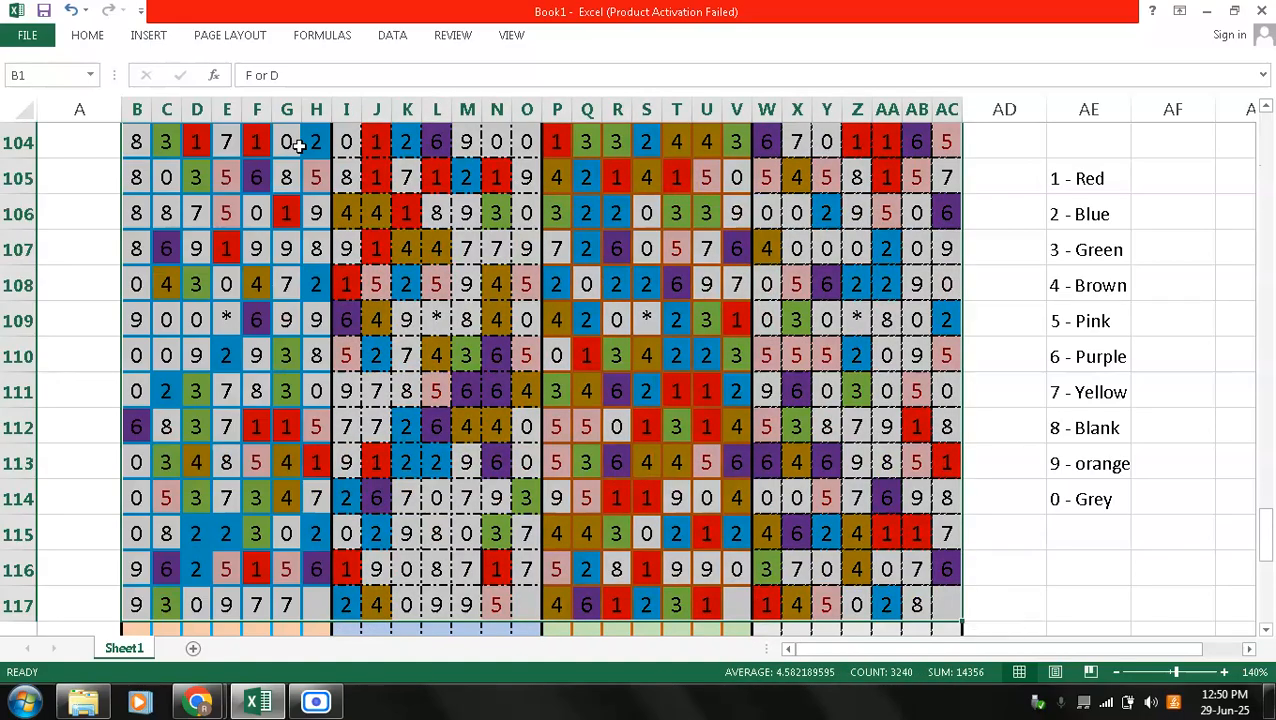
click(88, 36)
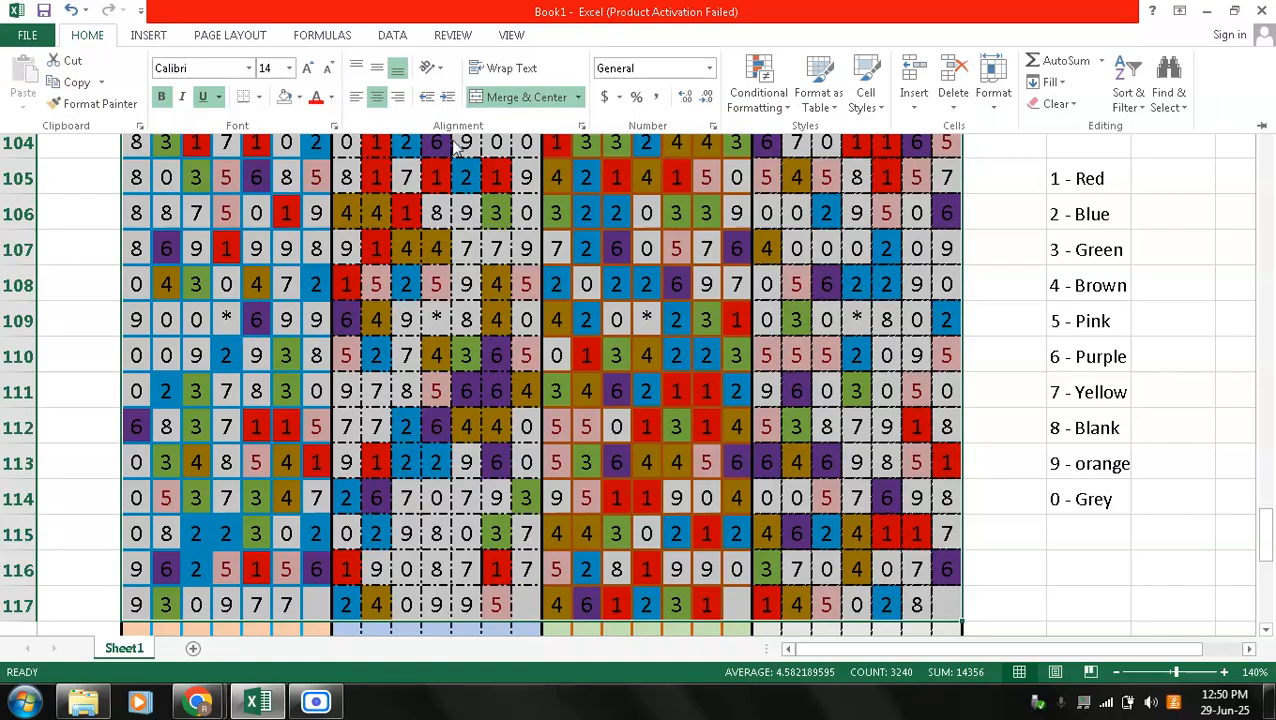
click(744, 104)
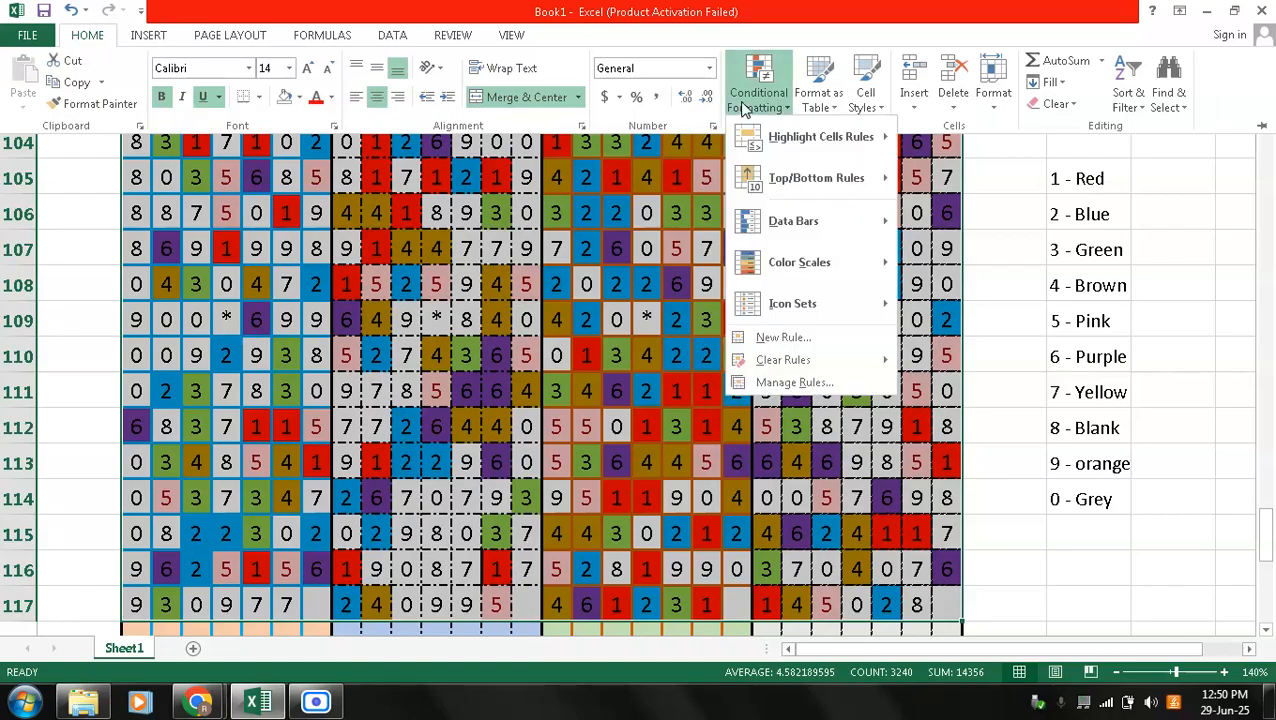
mouse_move(805, 141)
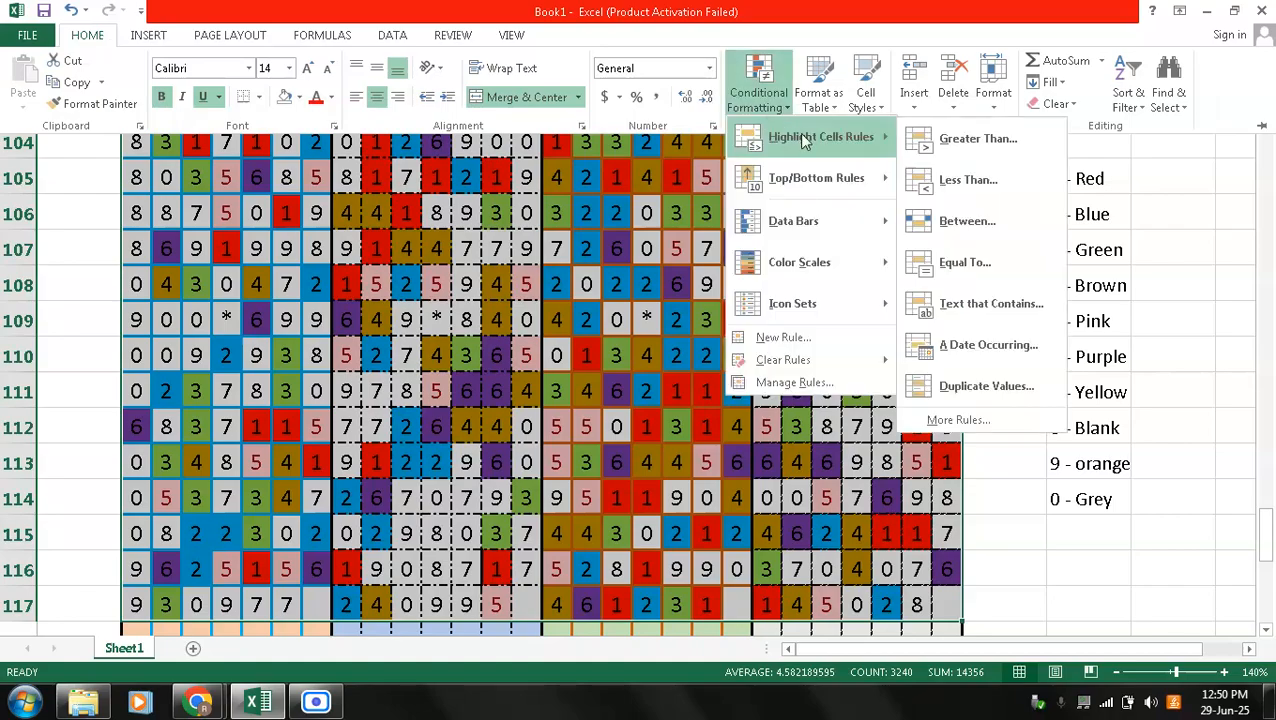
click(1005, 259)
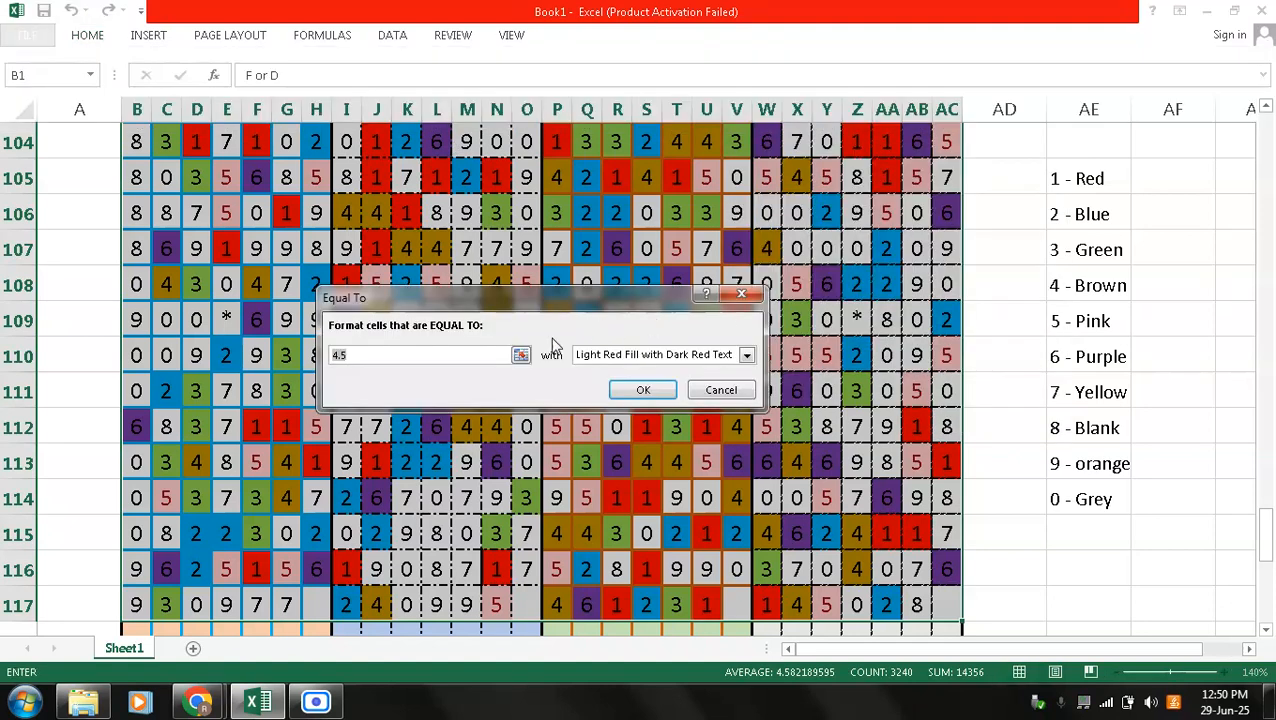
text(7)
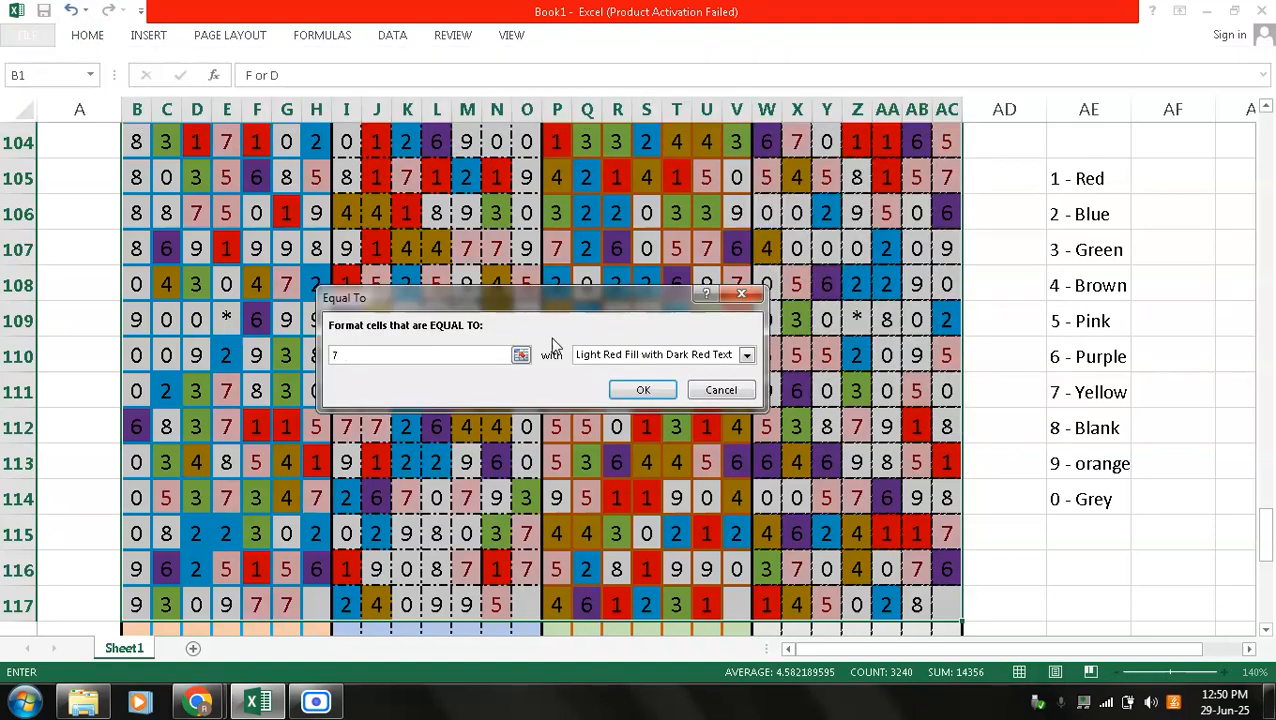
- Give the Equal To 7 rule a custom format with a yellow fill, apply it and deselect the tables
click(746, 356)
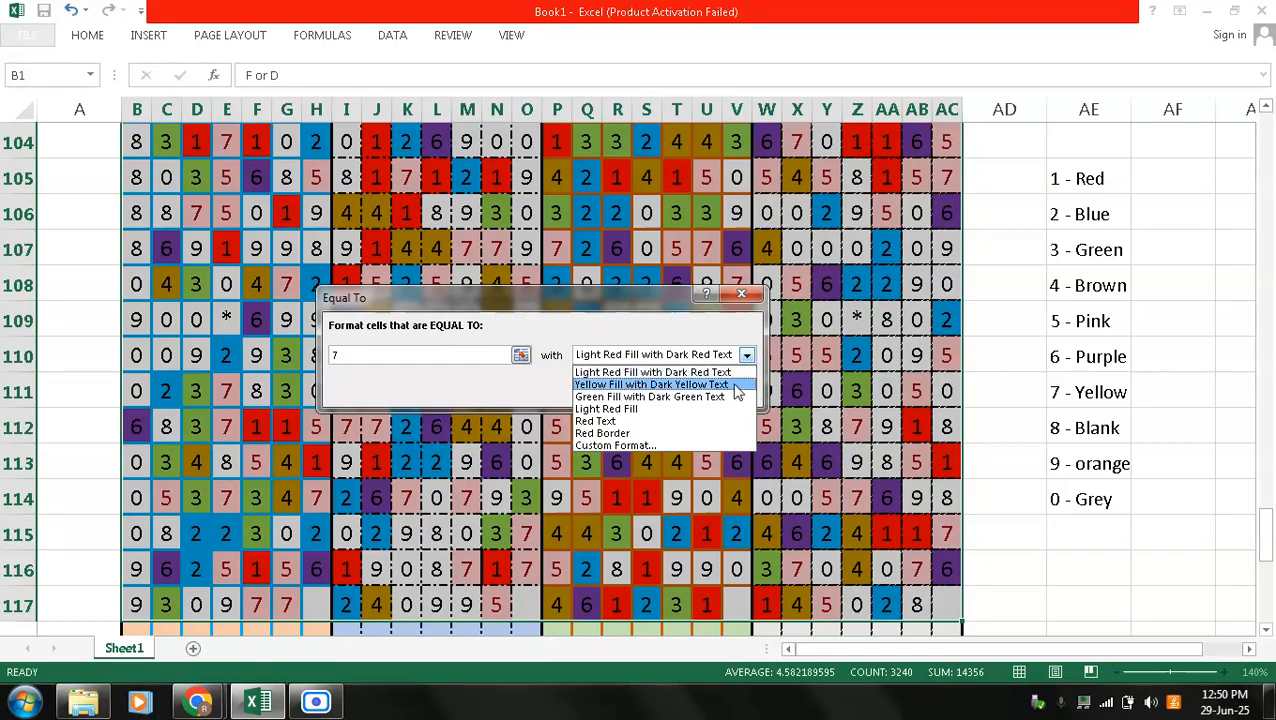
click(716, 446)
click(378, 309)
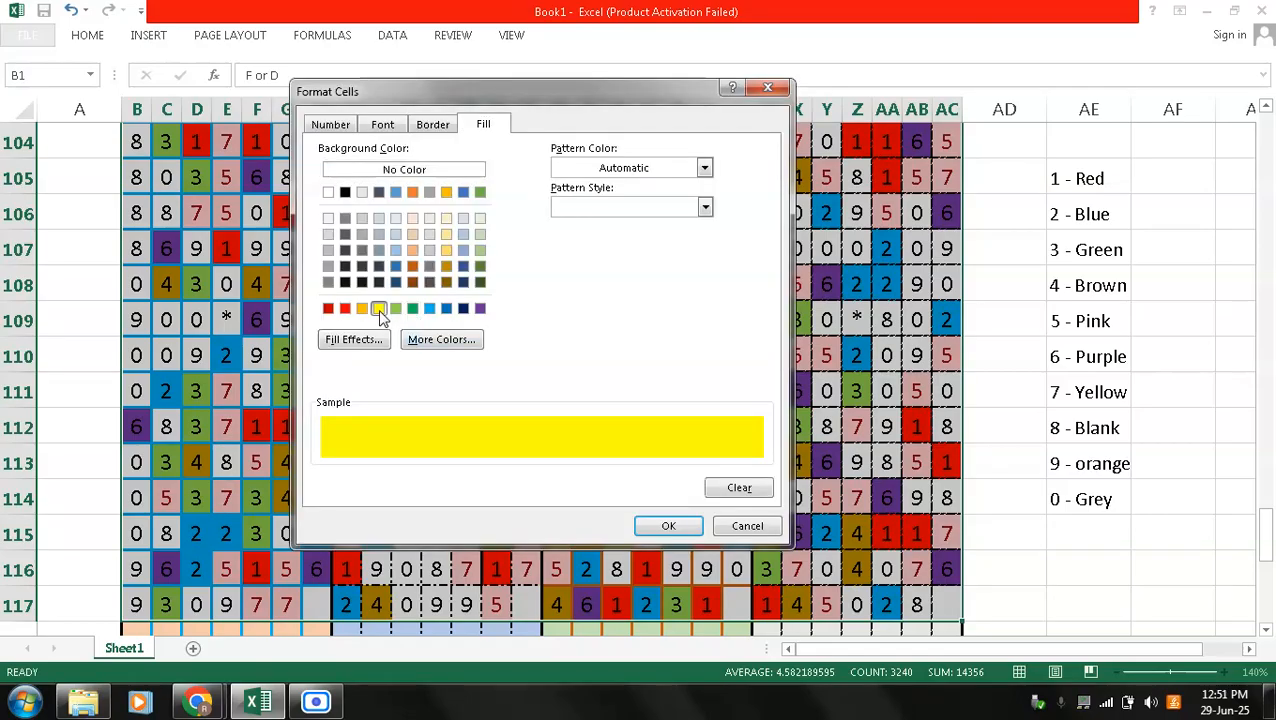
click(664, 528)
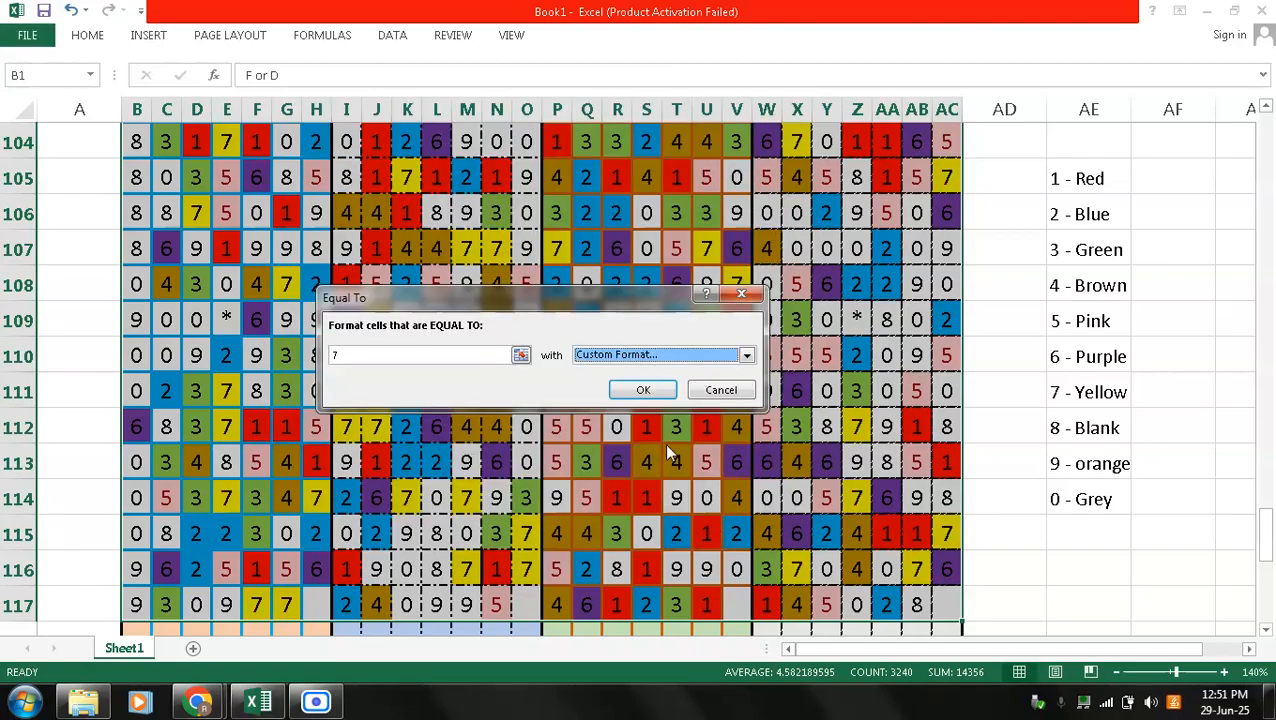
click(645, 392)
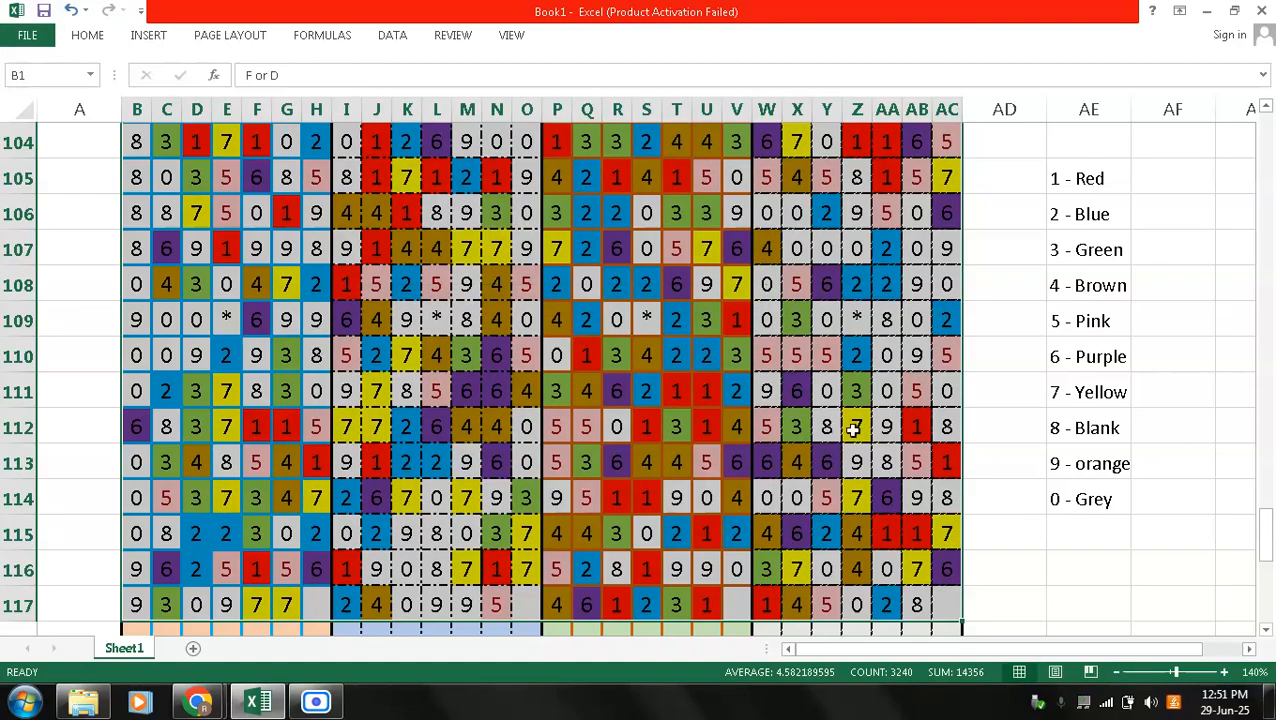
click(936, 421)
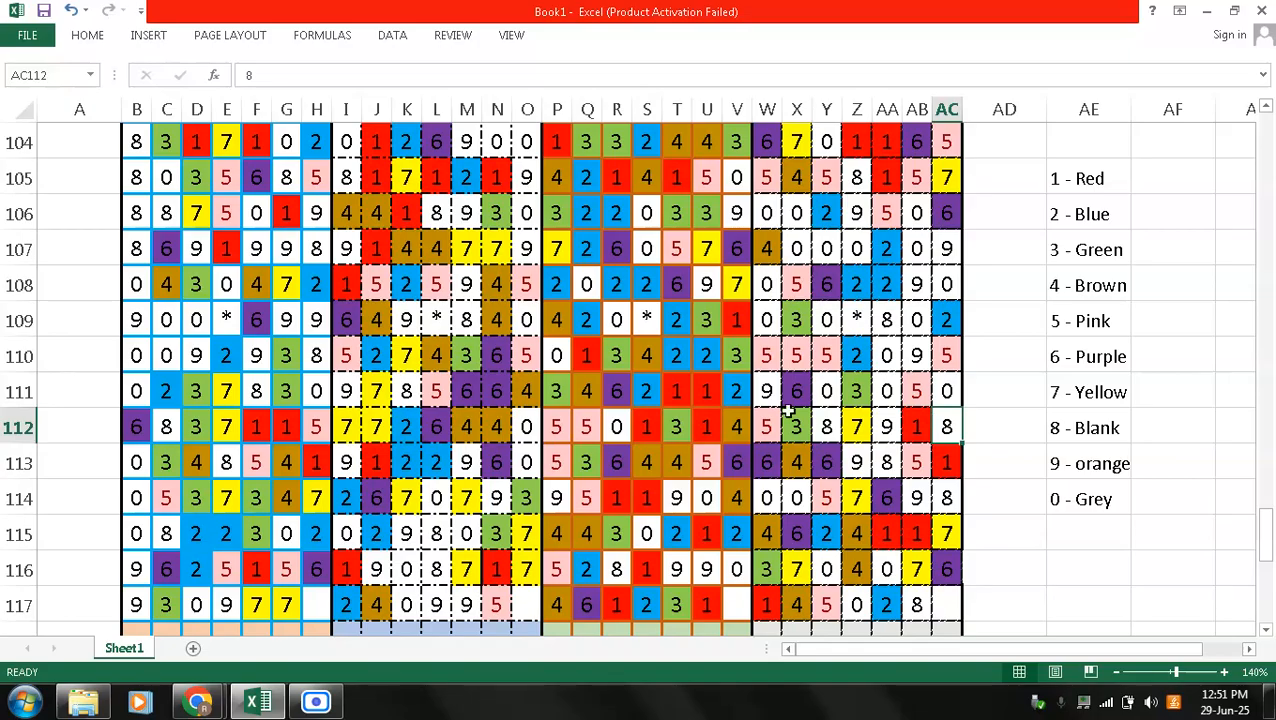
- Check the highlighted sevens throughout the four tables, from row 109 back up to the headings in row 1
click(372, 322)
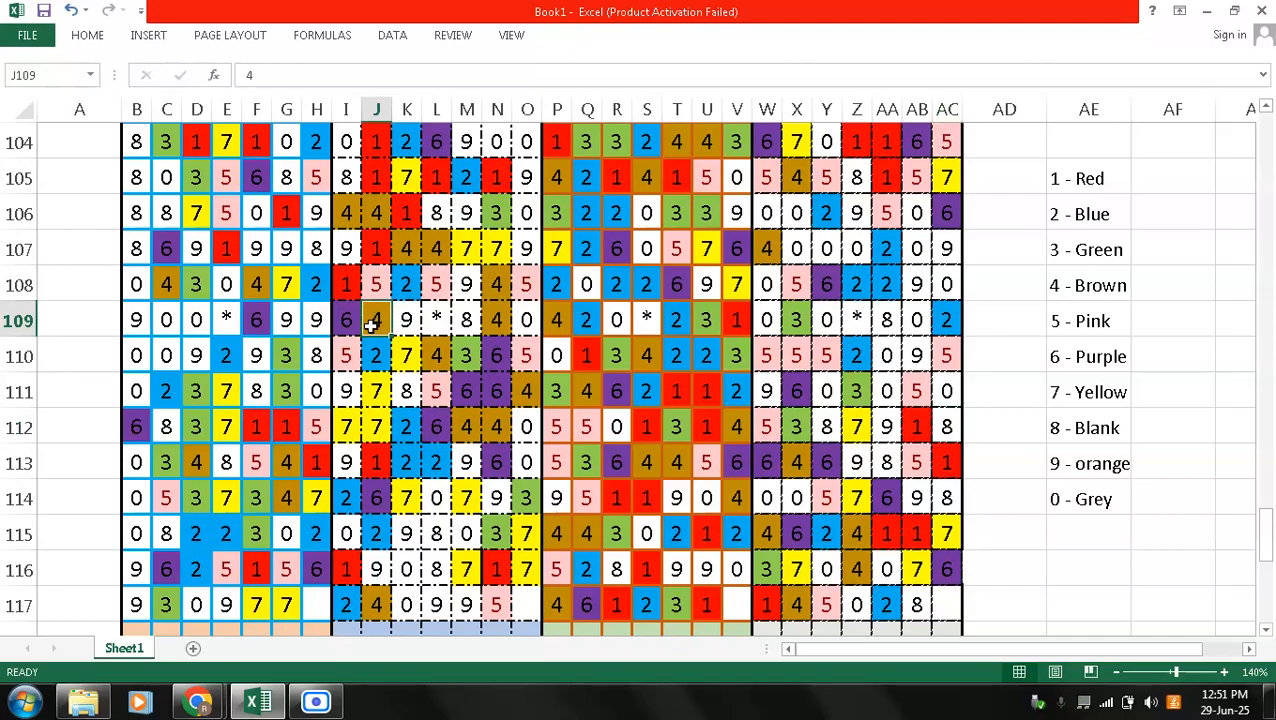
key(Page_Up)
key(Page_Up)
key(Page_Up)
key(Page_Up)
key(Page_Up)
key(Page_Up)
key(Page_Up)
key(Page_Up)
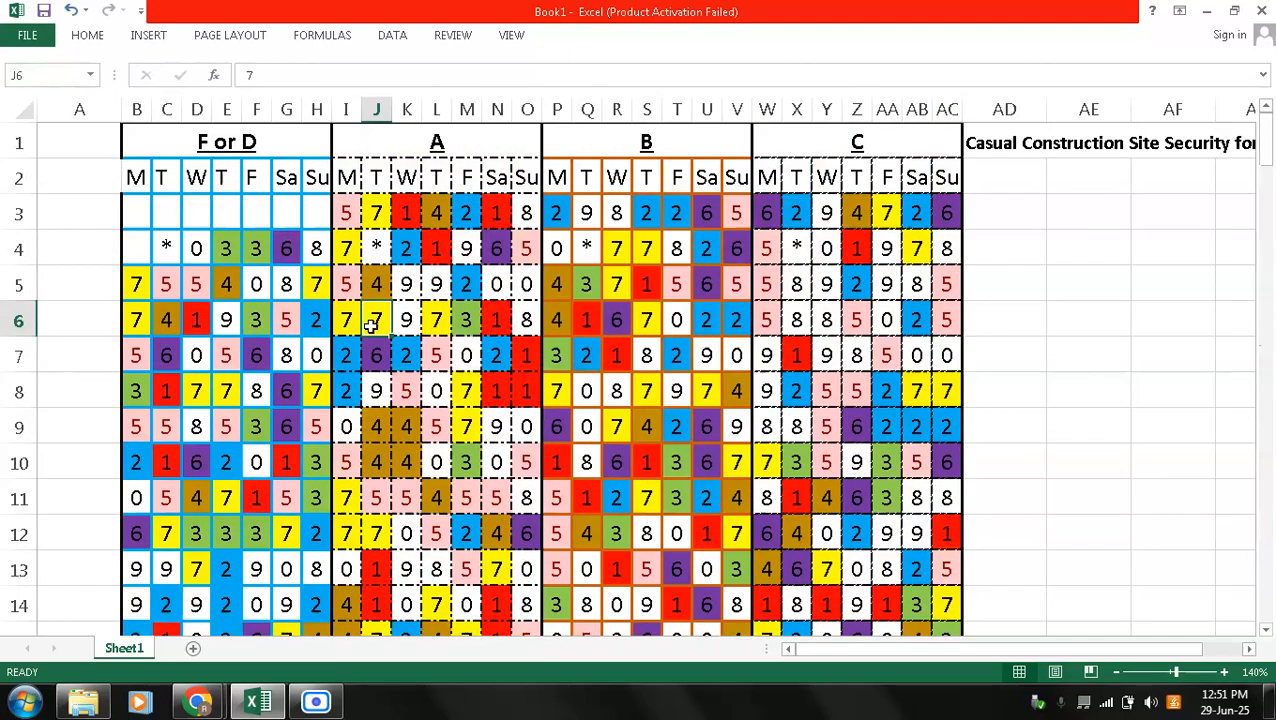
- Set up an Equal To highlighting rule for the value 8 on all four tables including their headings, B1:AC117
click(283, 140)
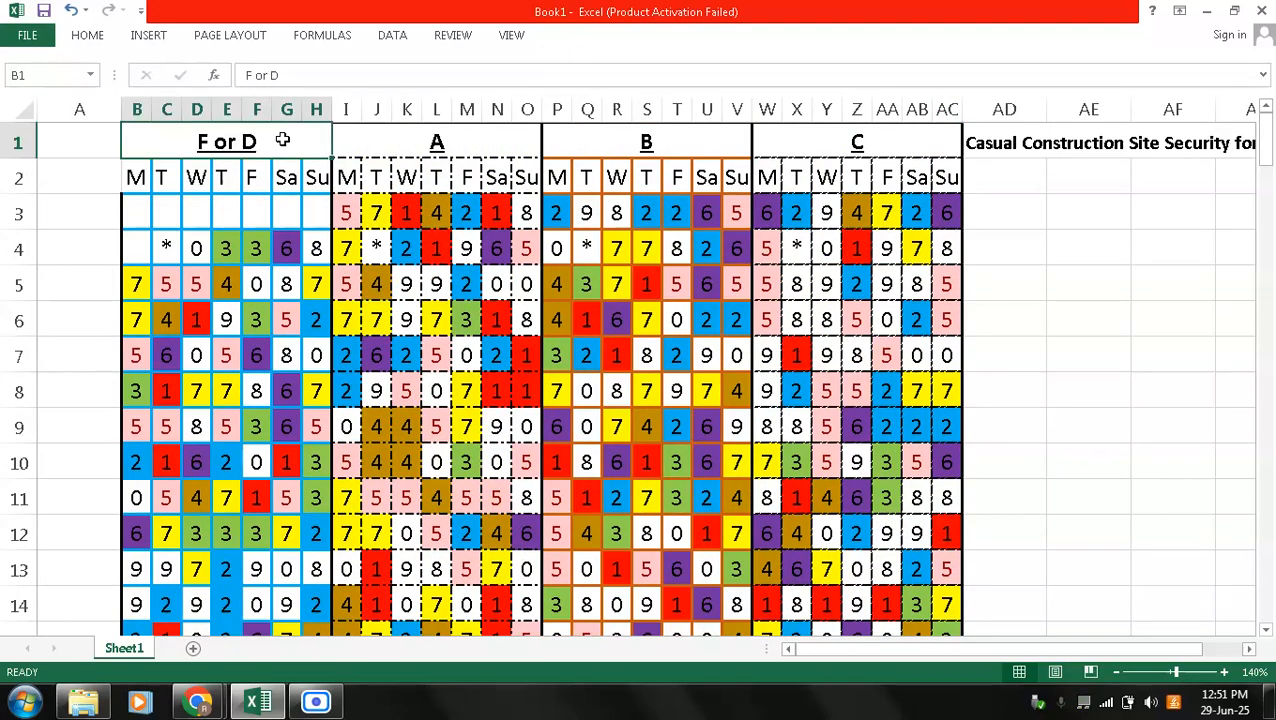
key(shift+Down)
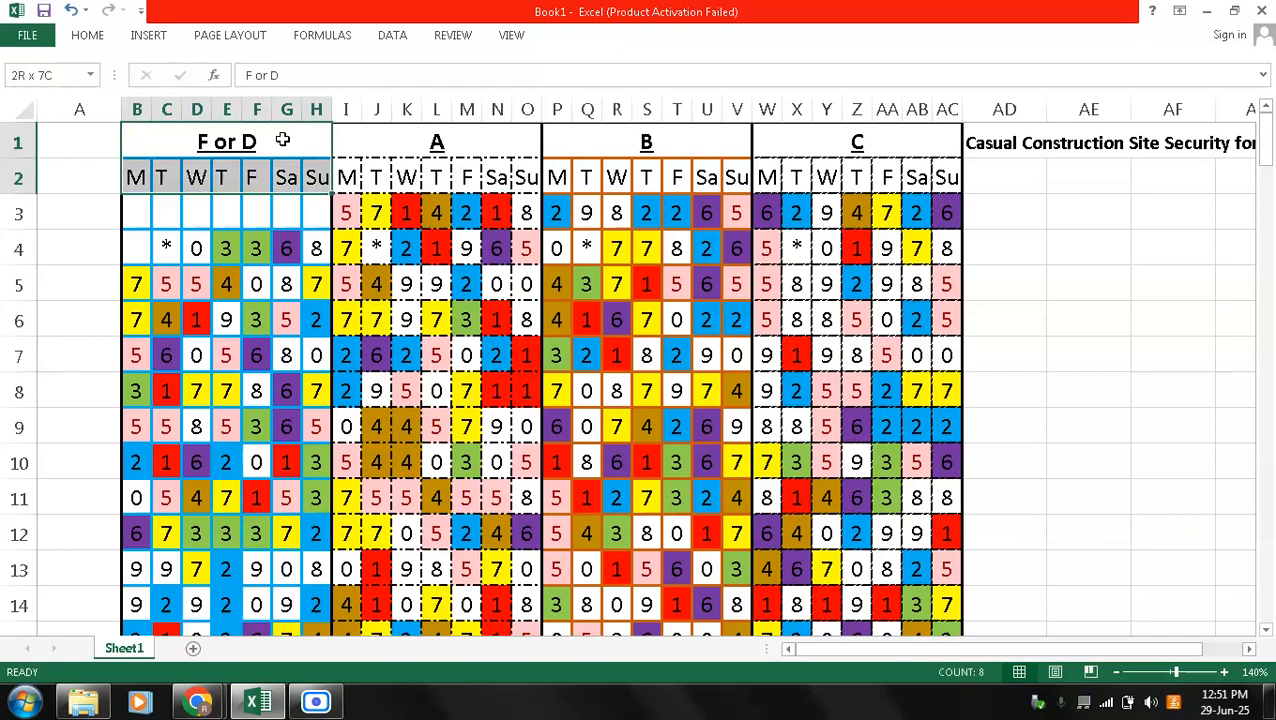
key(shift+Down)
key(shift+Down)
key(shift+Down)
key(ctrl+shift+Down)
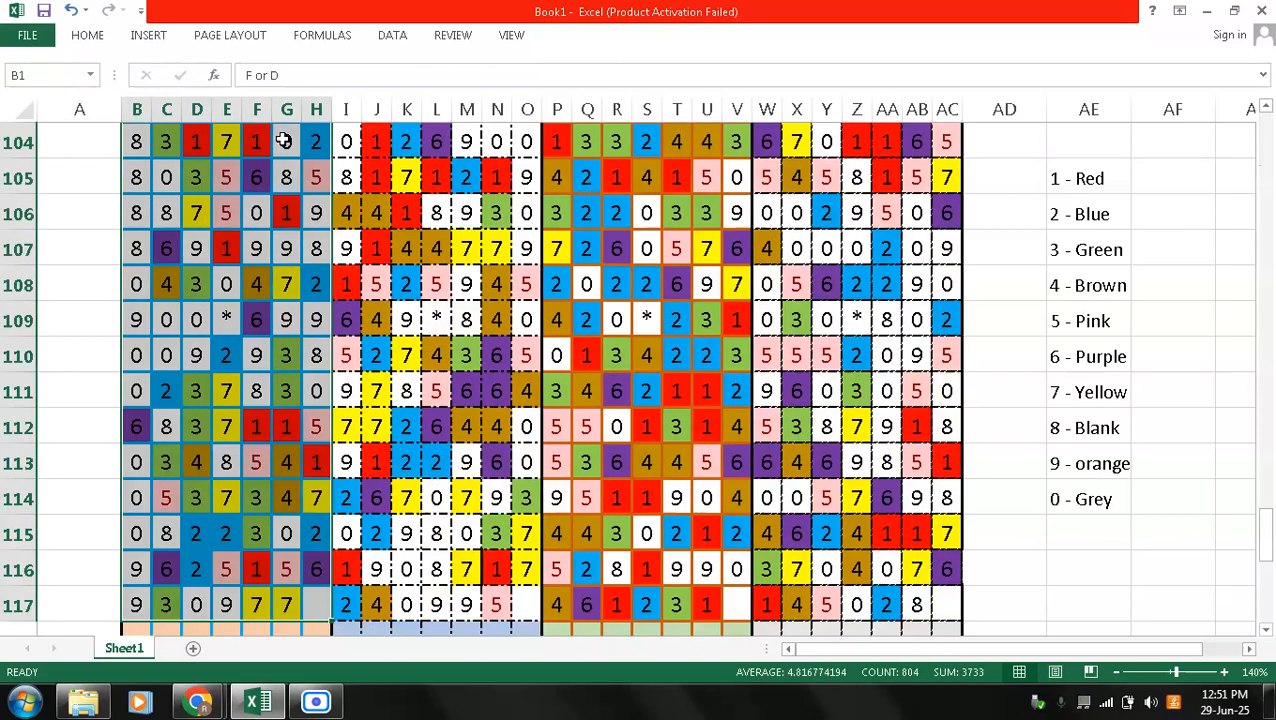
key(shift+Right)
key(ctrl+shift+Right)
key(shift+Left)
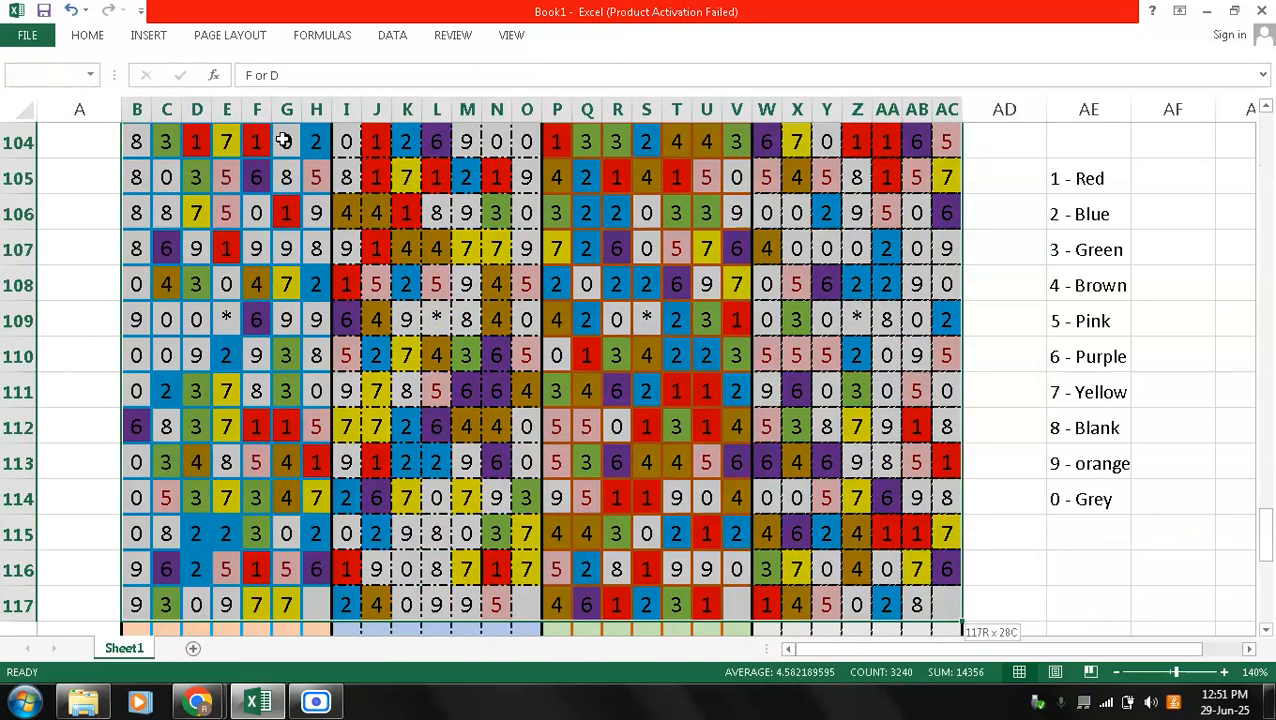
click(87, 40)
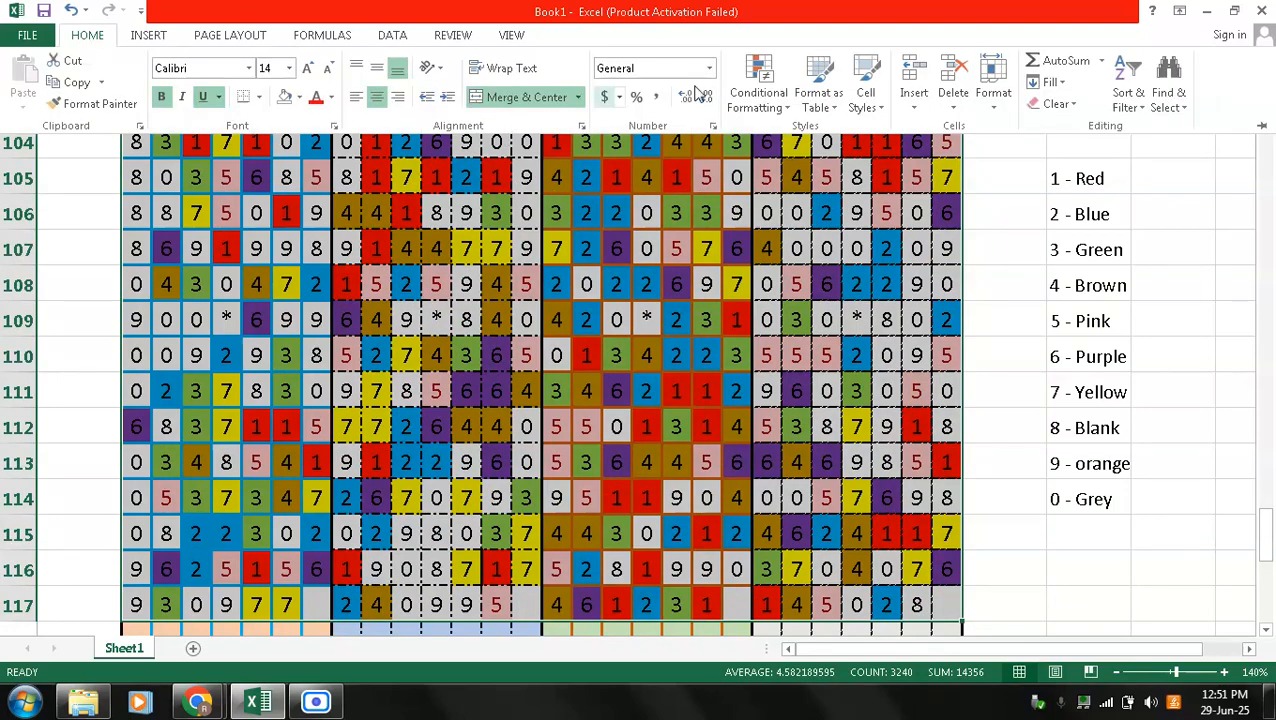
click(751, 95)
mouse_move(818, 145)
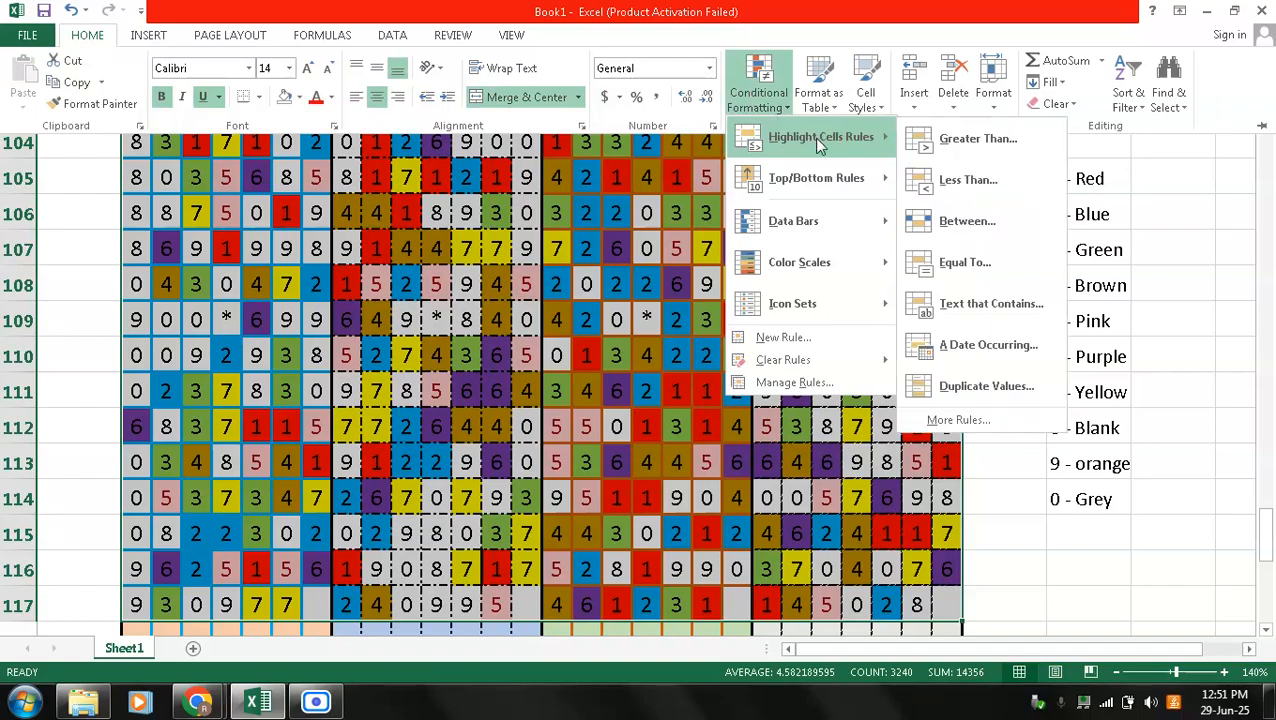
click(965, 263)
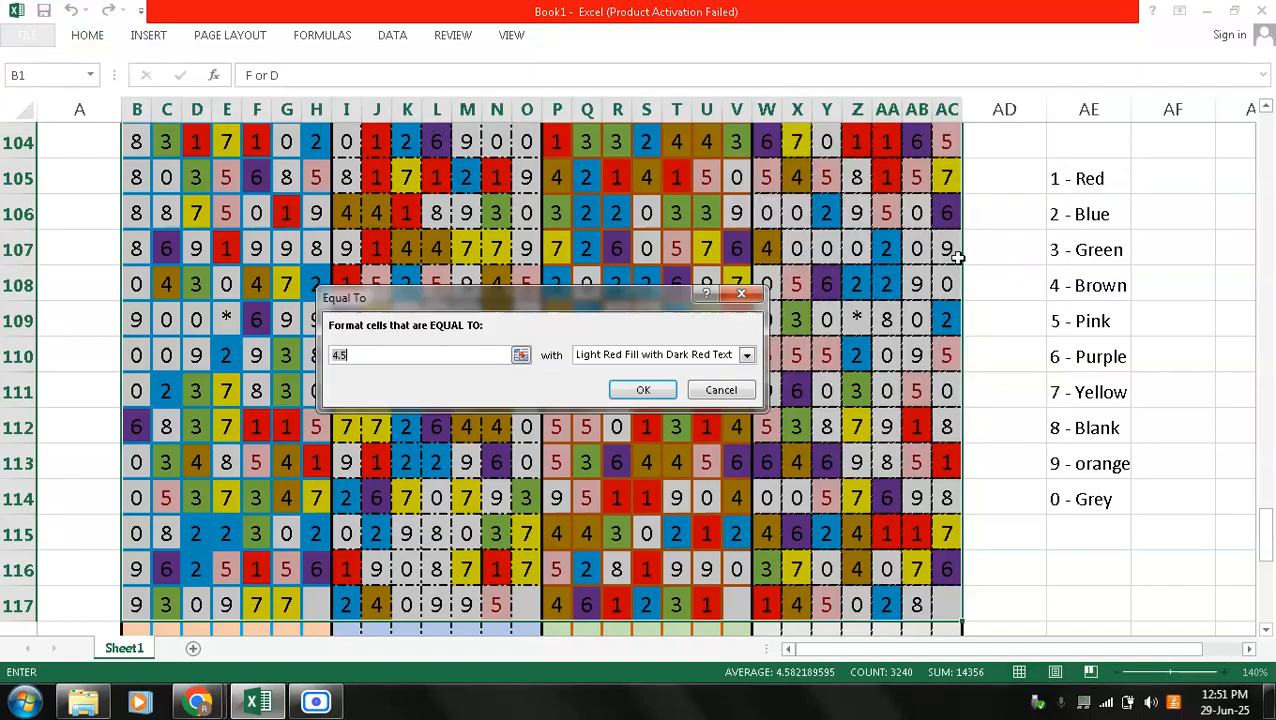
text(8)
- Give the Equal To 8 rule a custom format with no fill colour, apply it and deselect the tables
click(747, 356)
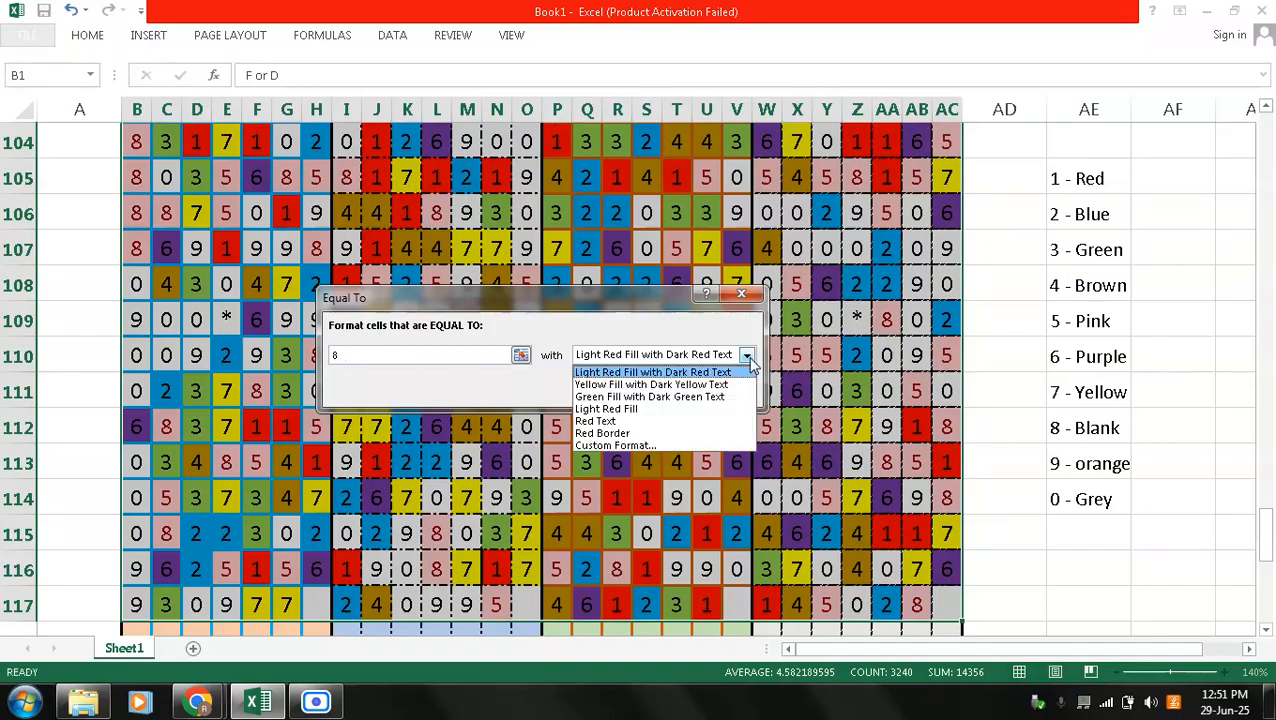
click(731, 446)
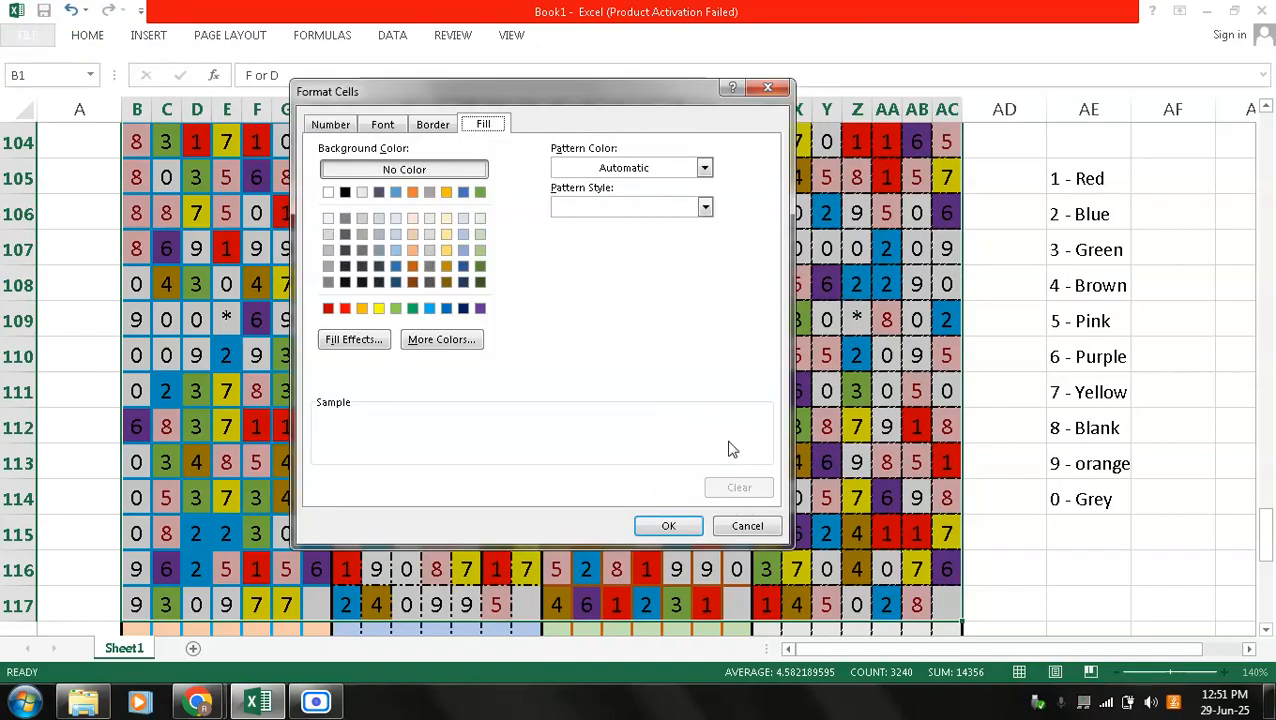
click(329, 193)
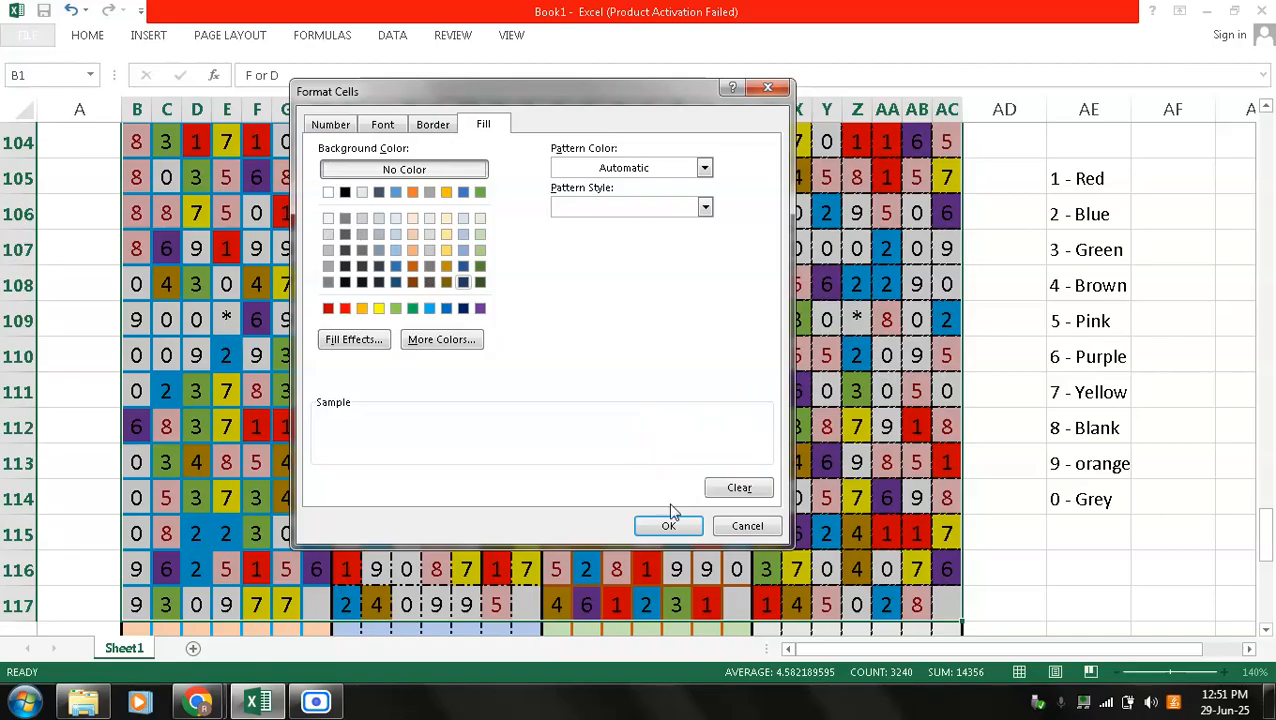
click(668, 526)
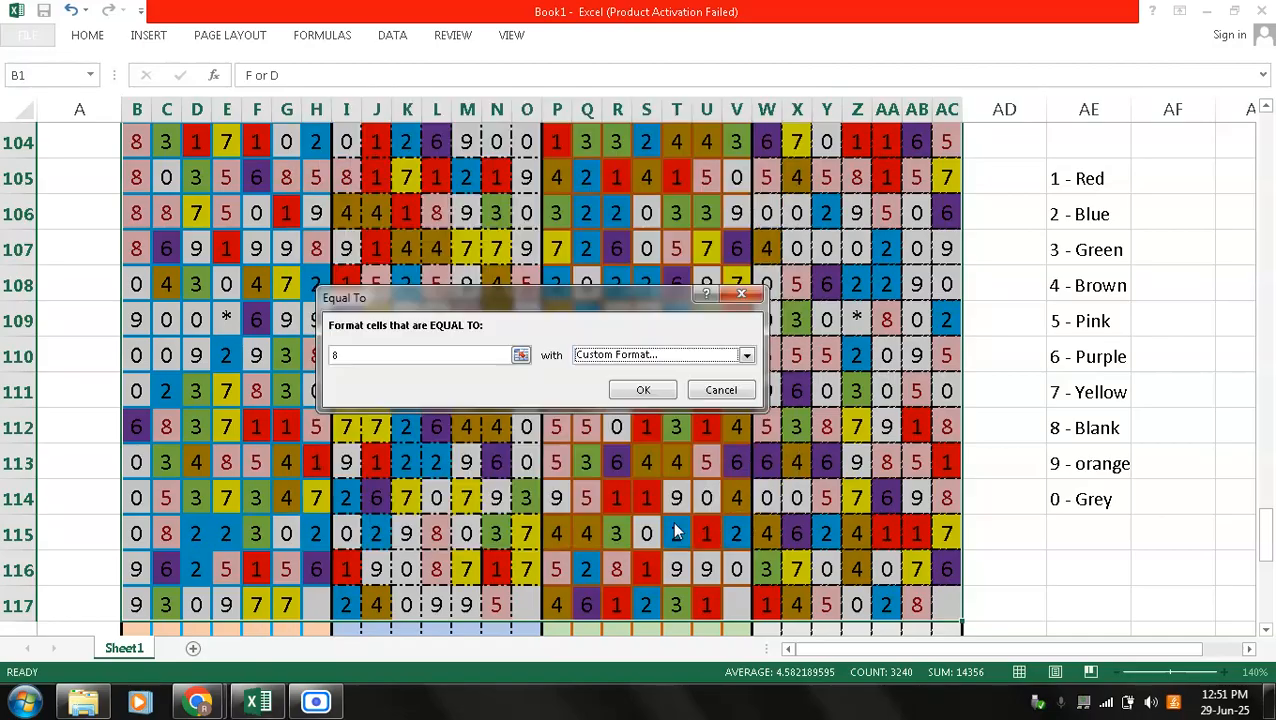
click(643, 390)
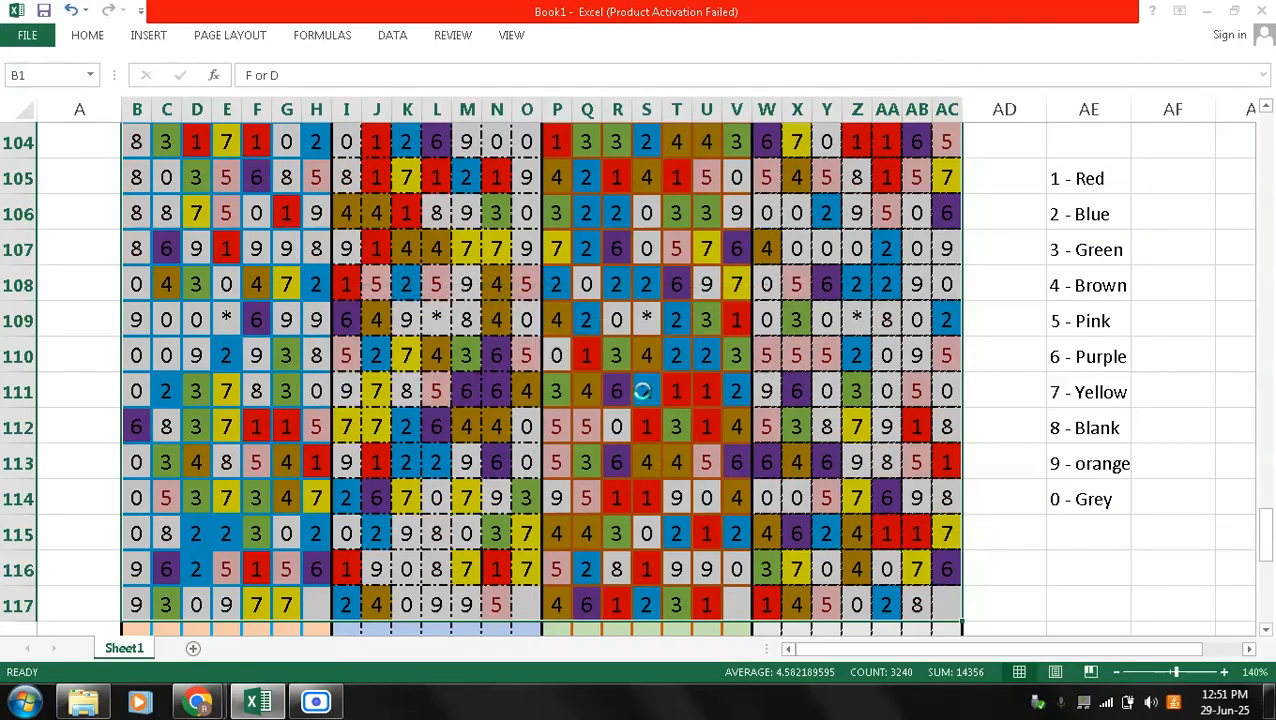
click(796, 495)
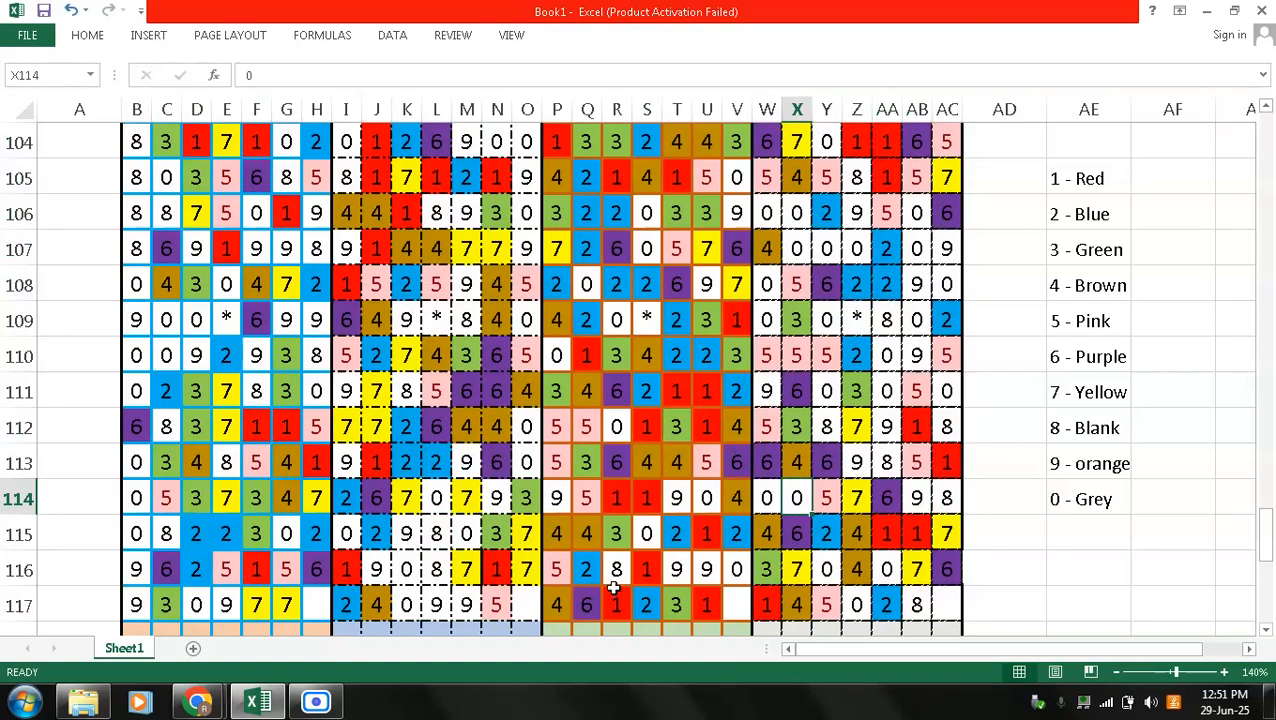
click(445, 537)
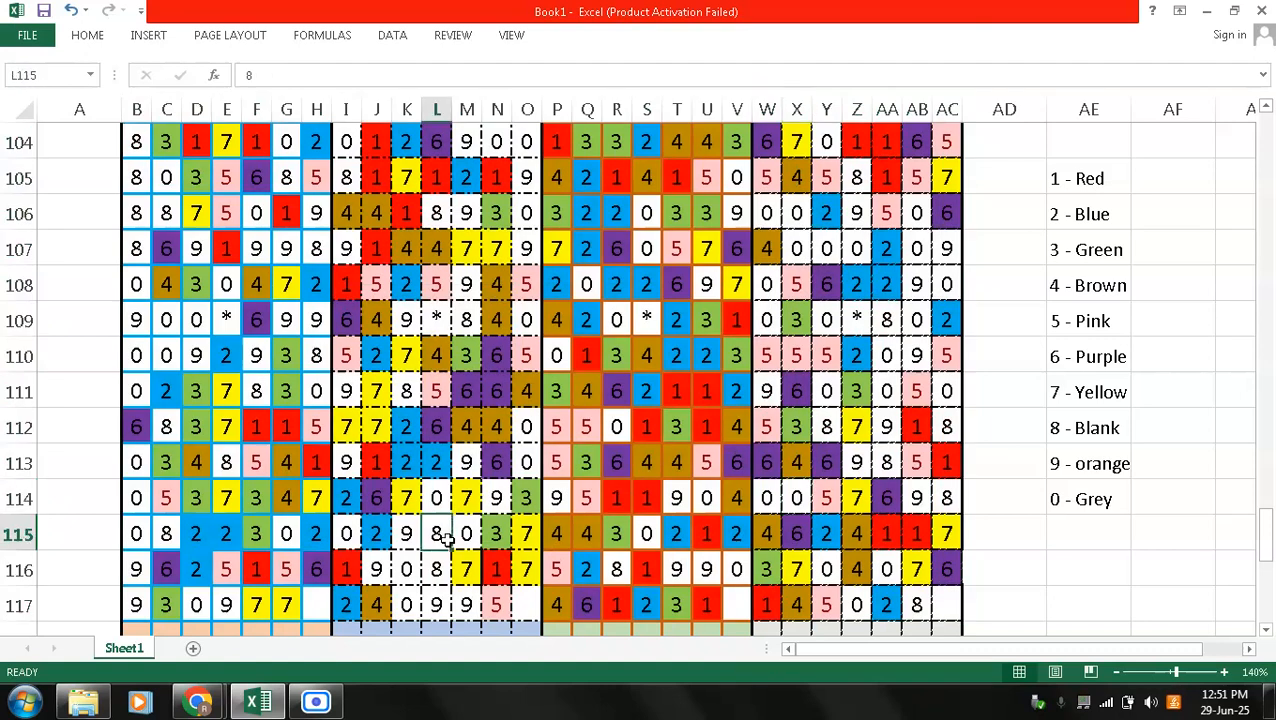
- Check the unfilled eights throughout the four tables, from row 113 back up to the headings in row 1
click(319, 453)
key(Page_Up)
key(Page_Up)
key(Page_Up)
key(Page_Up)
key(Page_Up)
key(Page_Up)
key(Page_Up)
key(Page_Up)
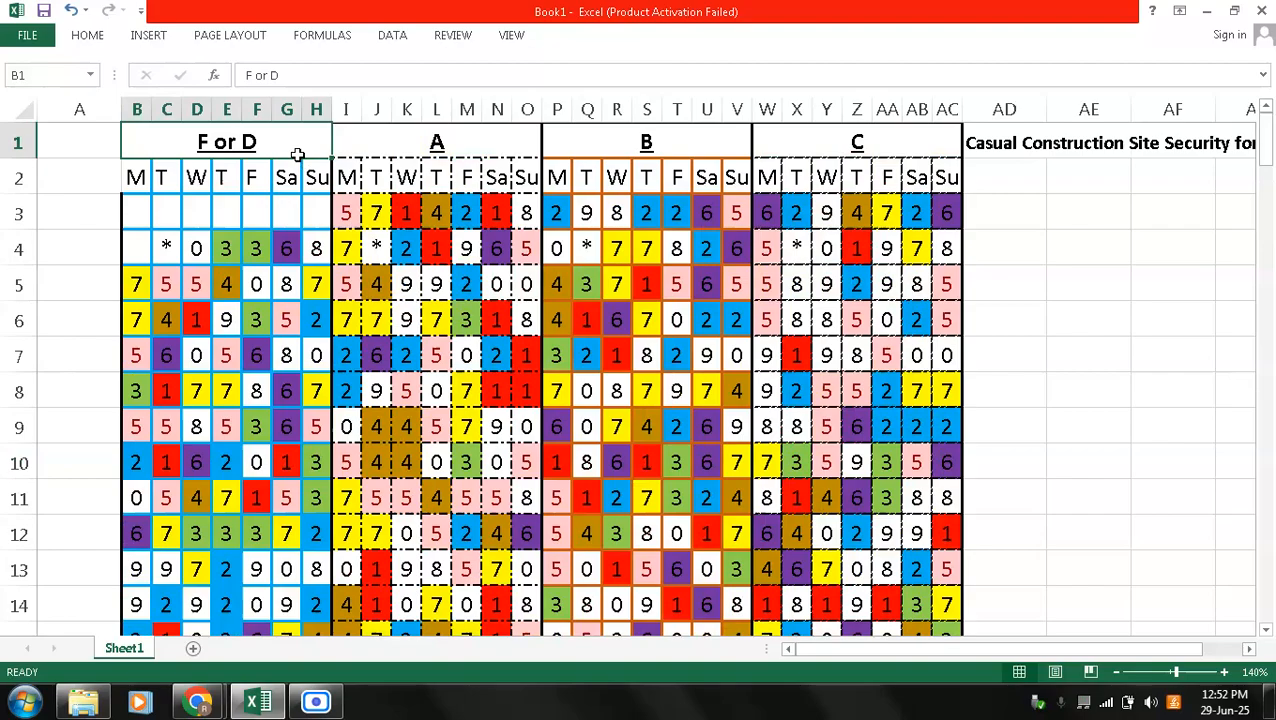
- Set up an Equal To highlighting rule for the value 9 on all four tables including their headings, B1:AC117
key(shift+Down)
key(shift+Down)
key(shift+Down)
key(shift+Down)
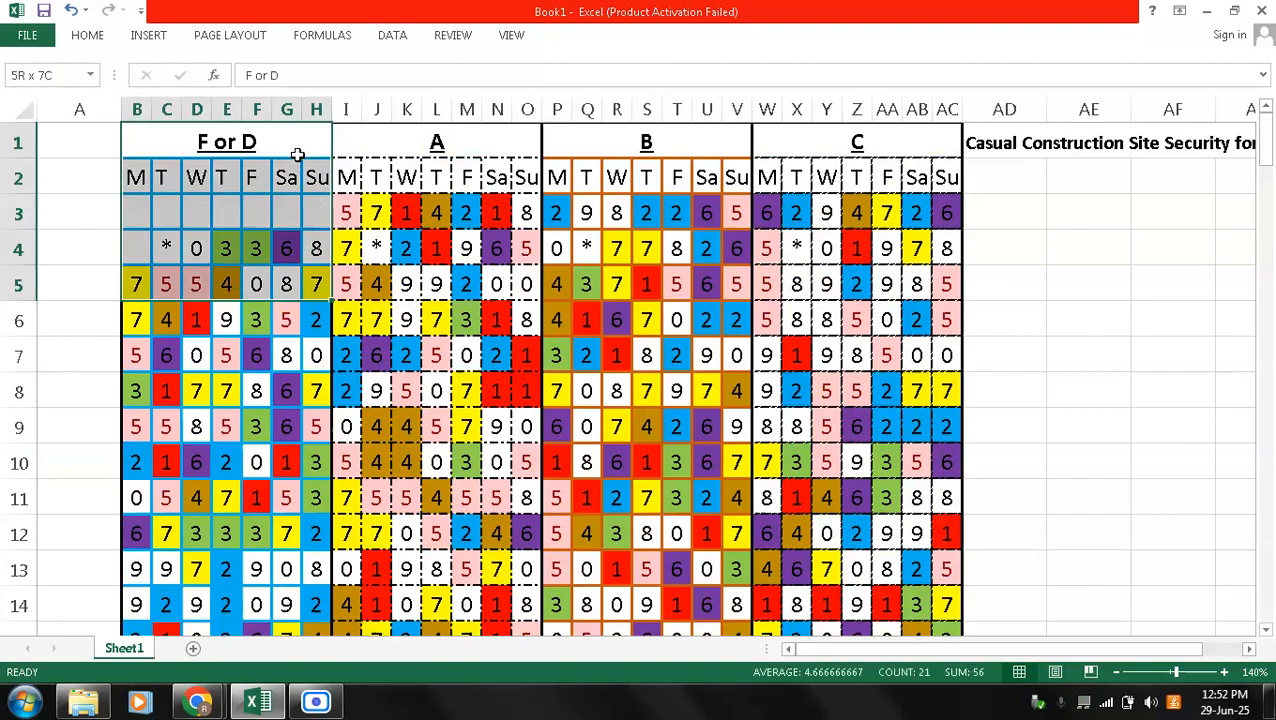
key(ctrl+shift+Down)
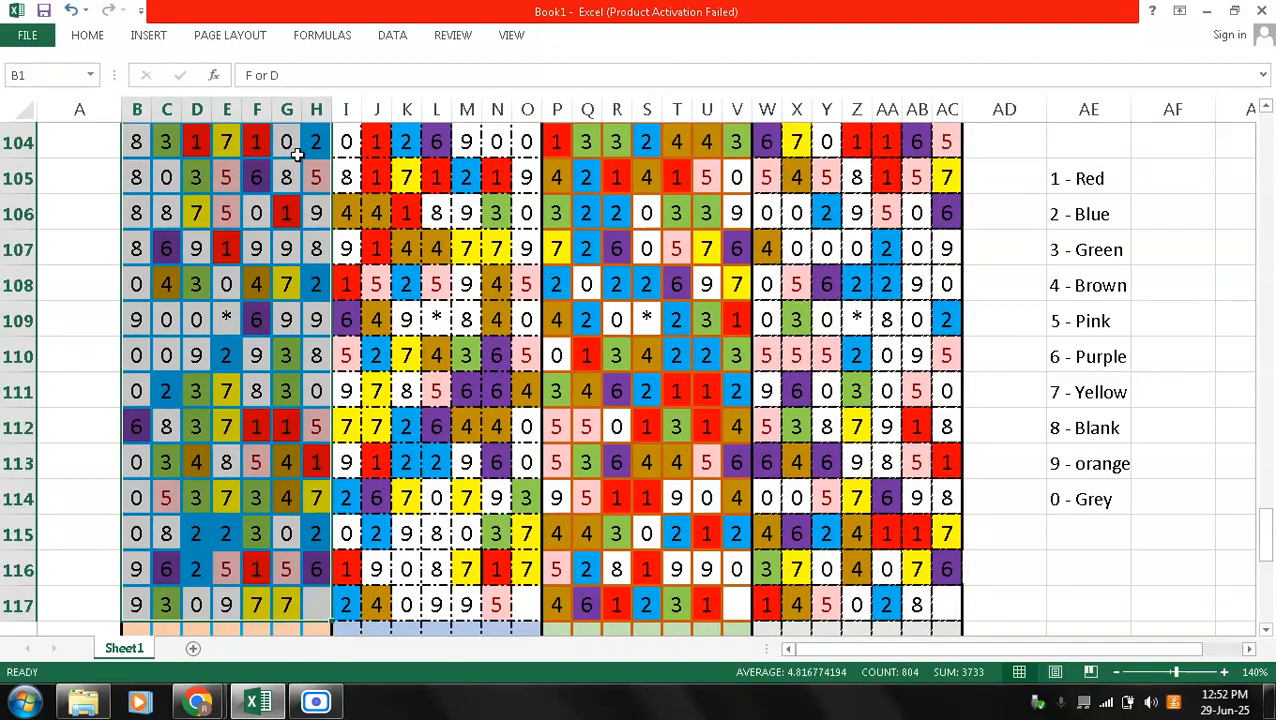
key(shift+Right)
key(shift+Right)
key(shift+Right)
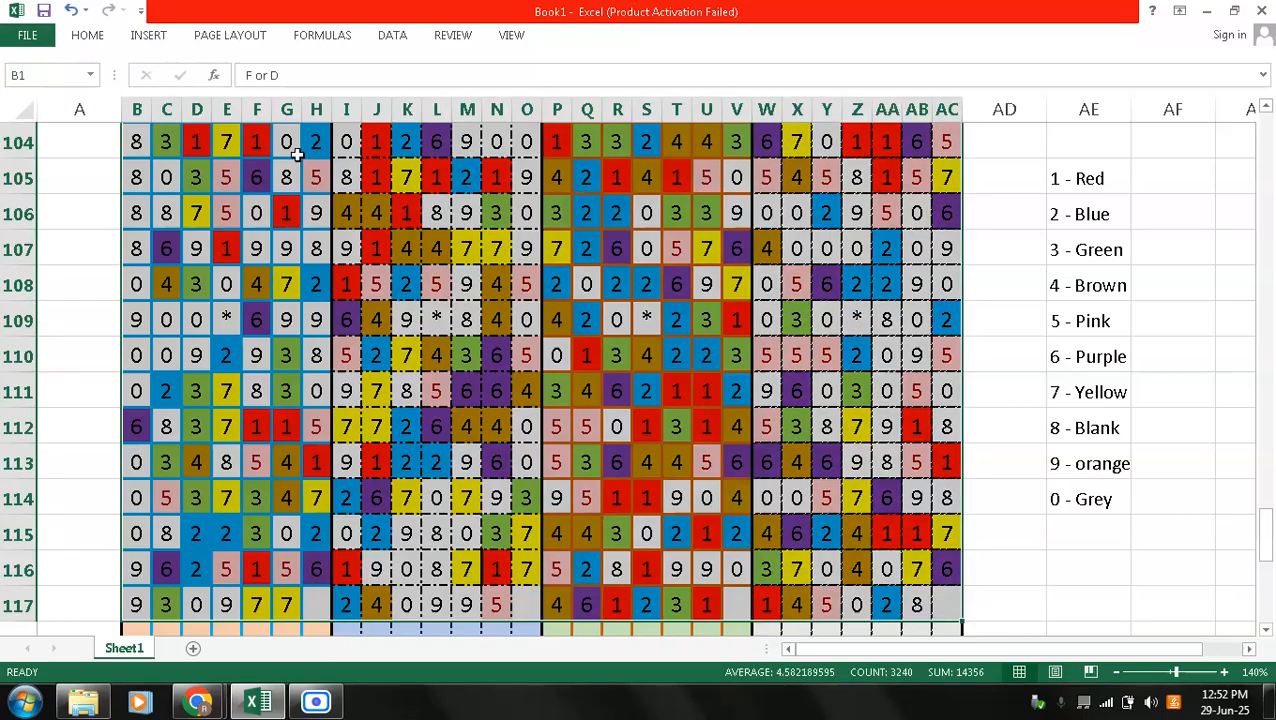
click(104, 40)
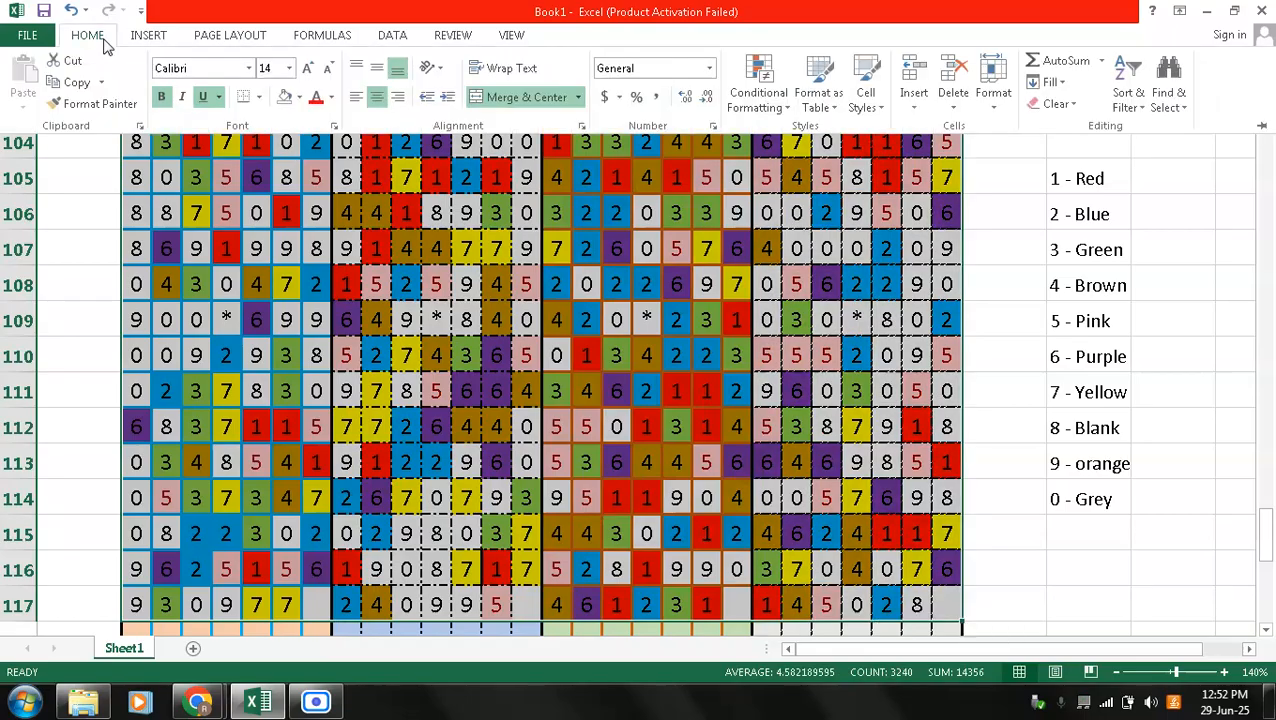
click(738, 106)
mouse_move(808, 137)
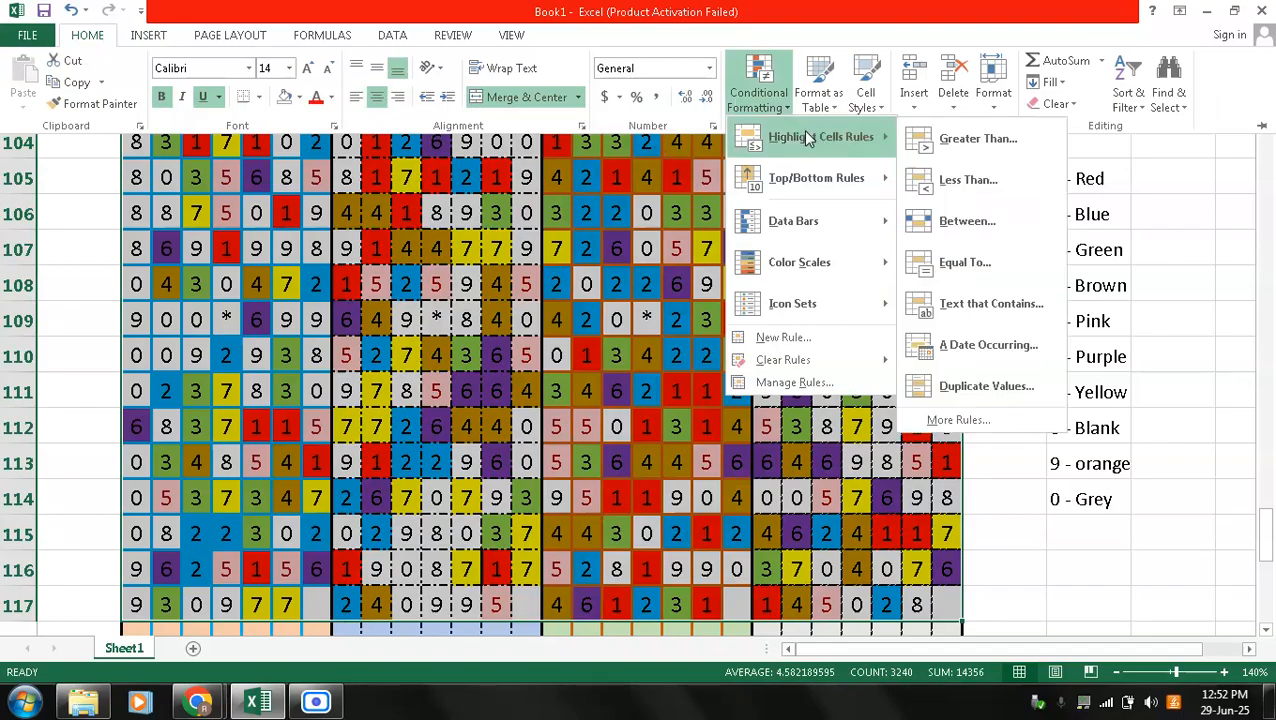
click(985, 265)
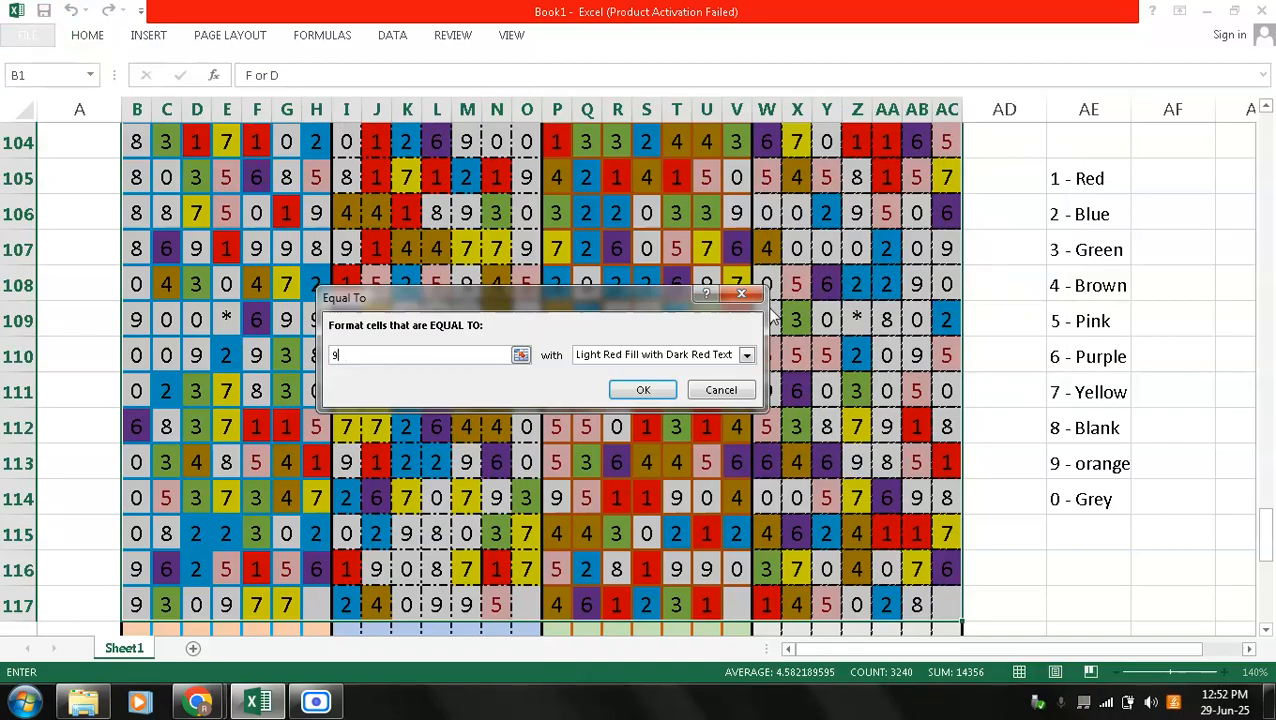
text(9)
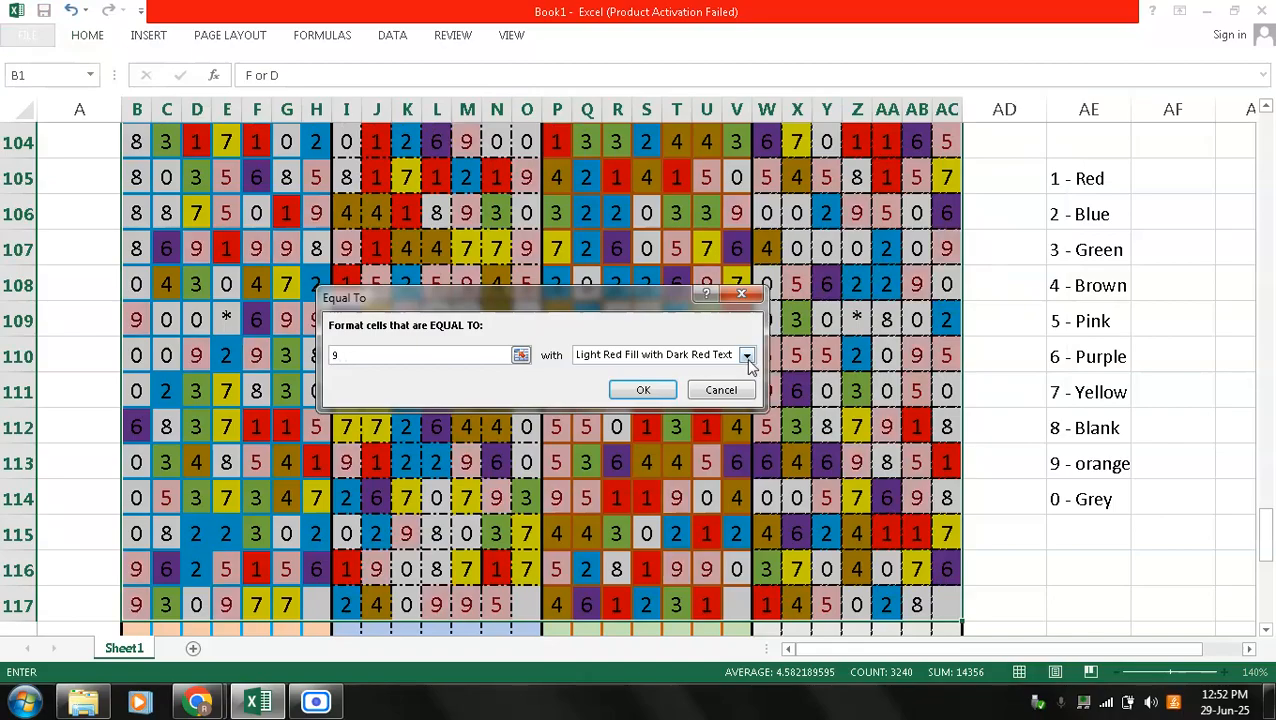
- Give the Equal To 9 rule a custom format with an orange fill, apply it and deselect the tables
click(746, 356)
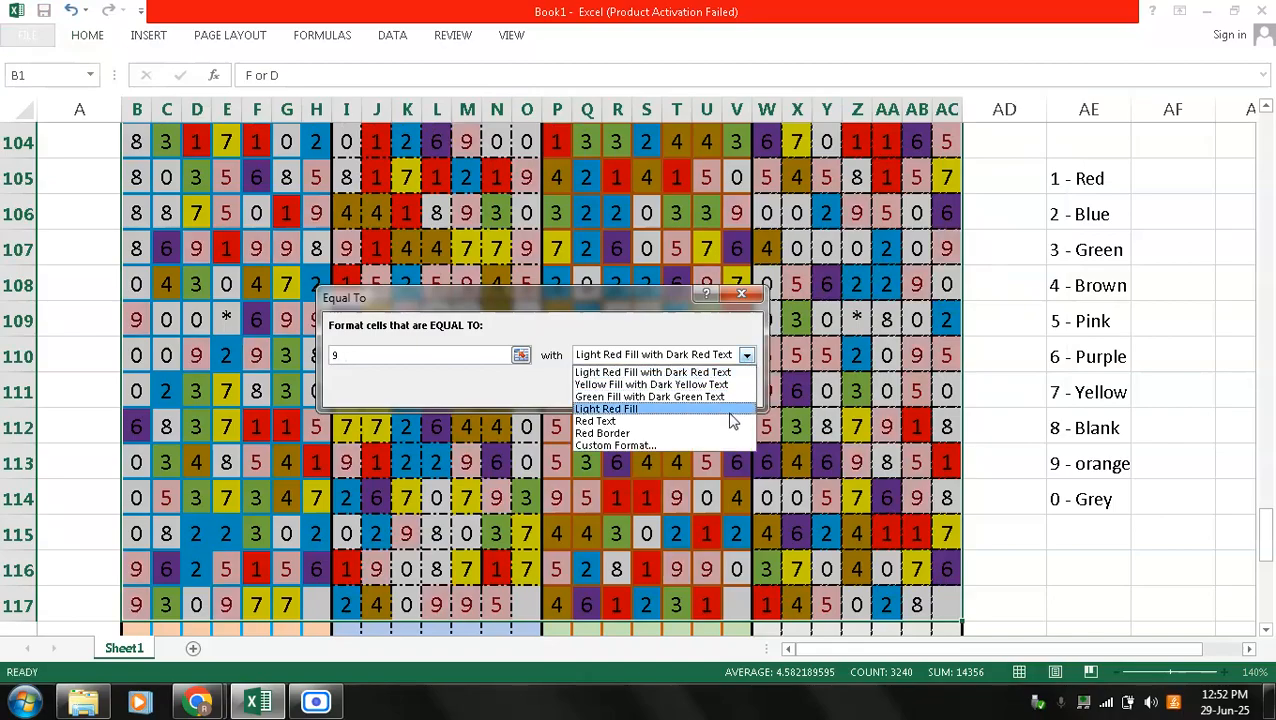
click(729, 447)
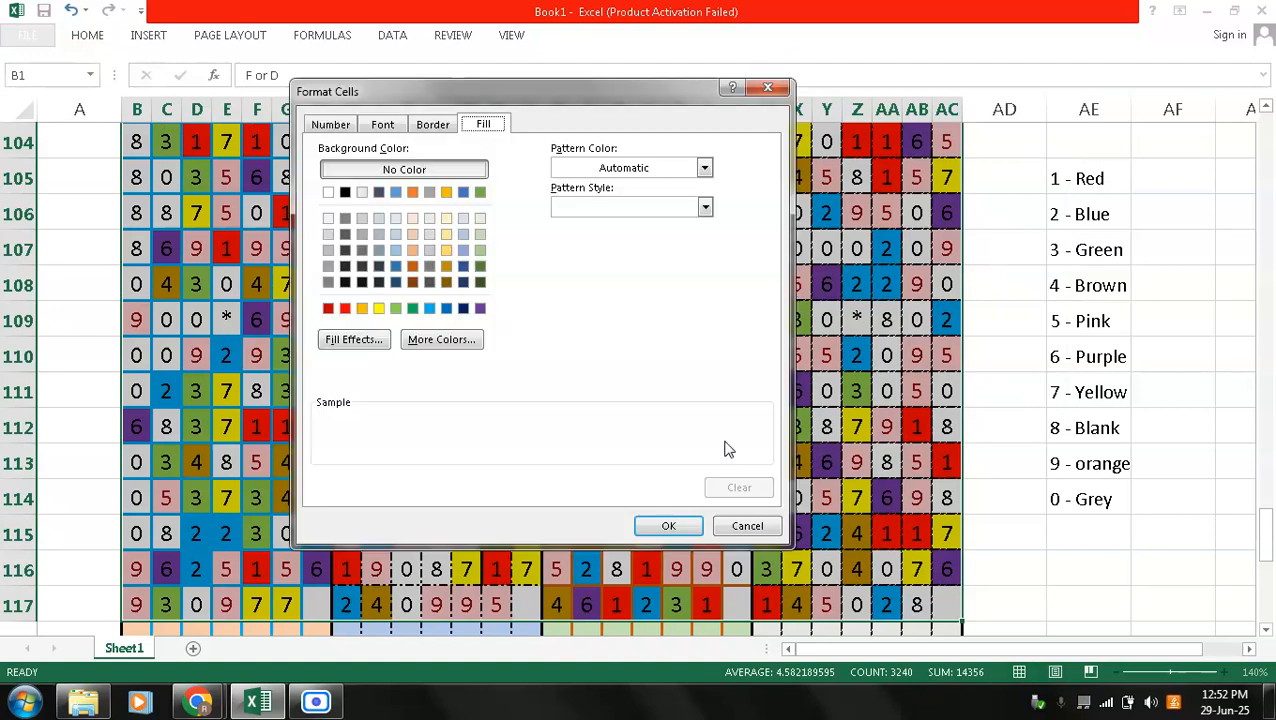
click(363, 309)
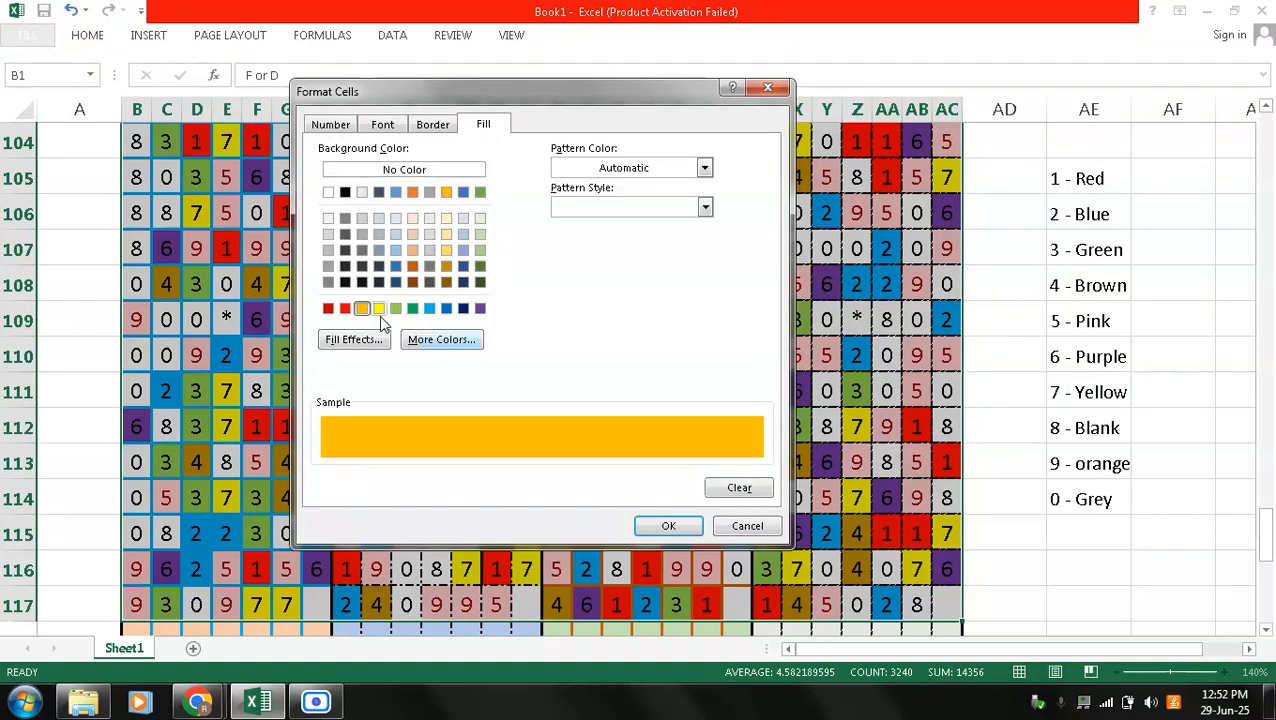
click(669, 525)
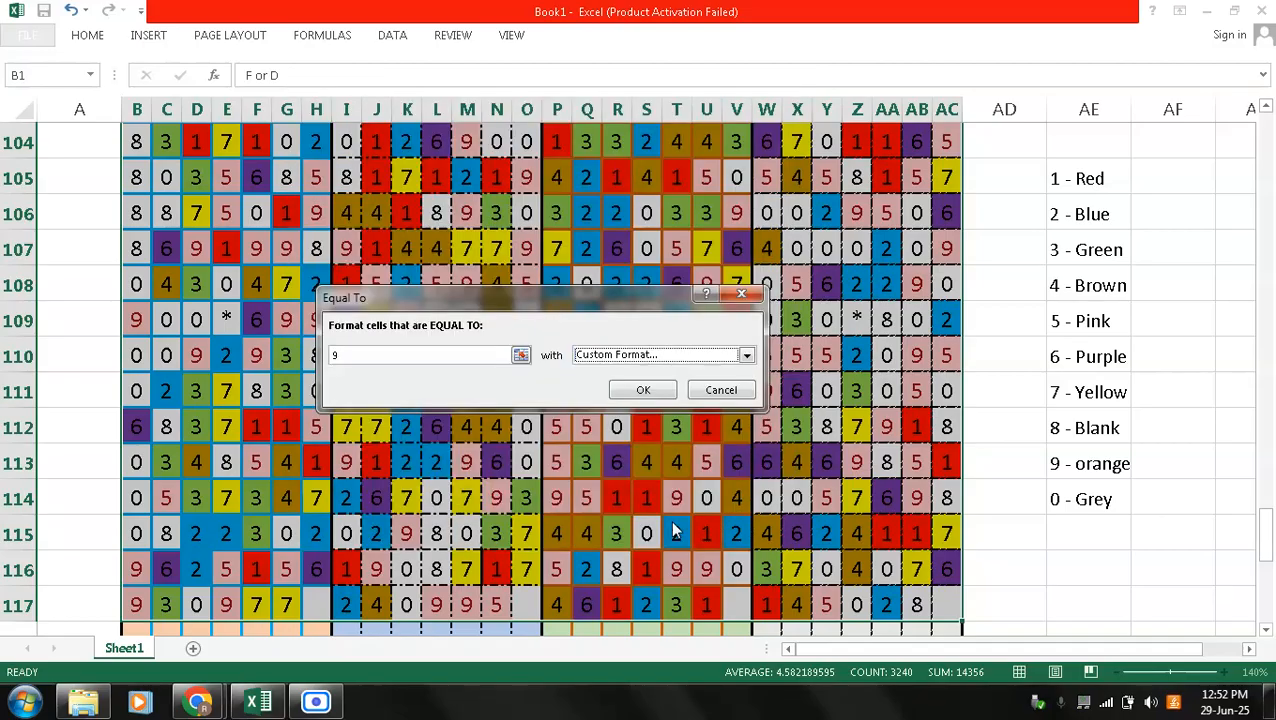
click(649, 389)
click(714, 419)
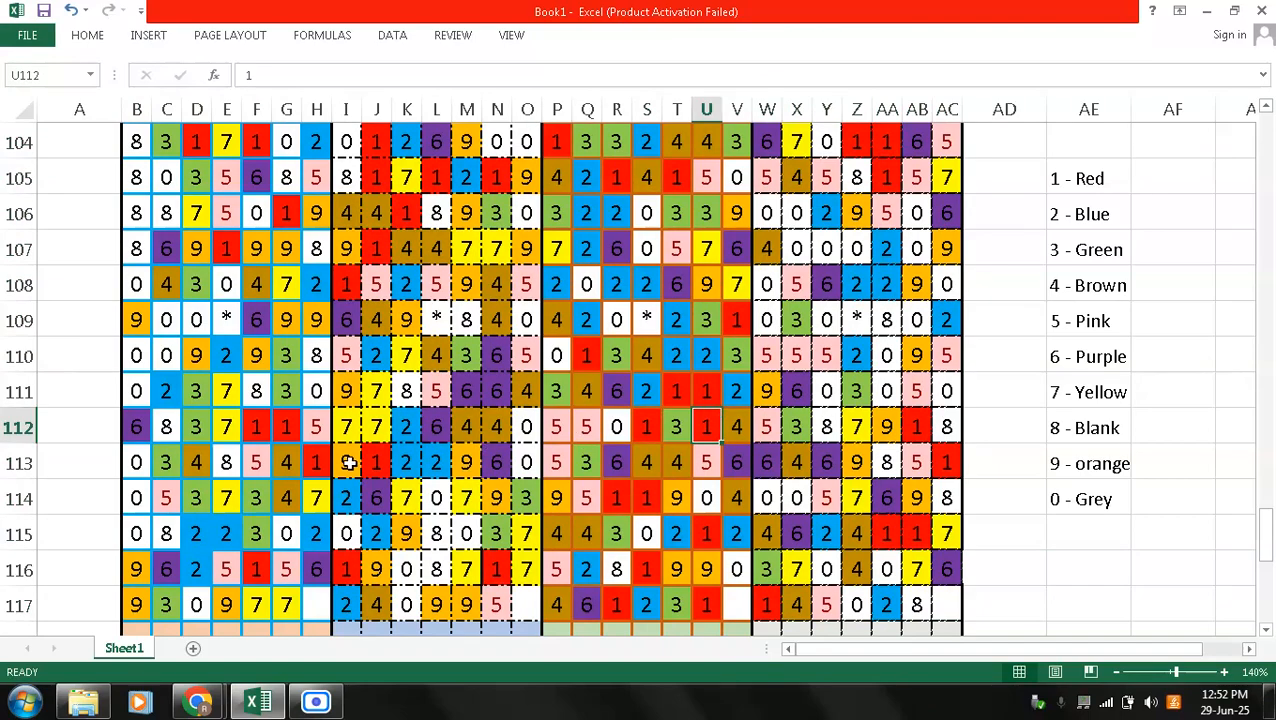
- Check the highlighted nines throughout the four tables, from row 113 back up to the headings in row 1
click(280, 450)
key(Page_Up)
key(Page_Up)
key(Page_Up)
key(Page_Up)
key(Page_Up)
key(Page_Up)
key(Page_Up)
key(Page_Up)
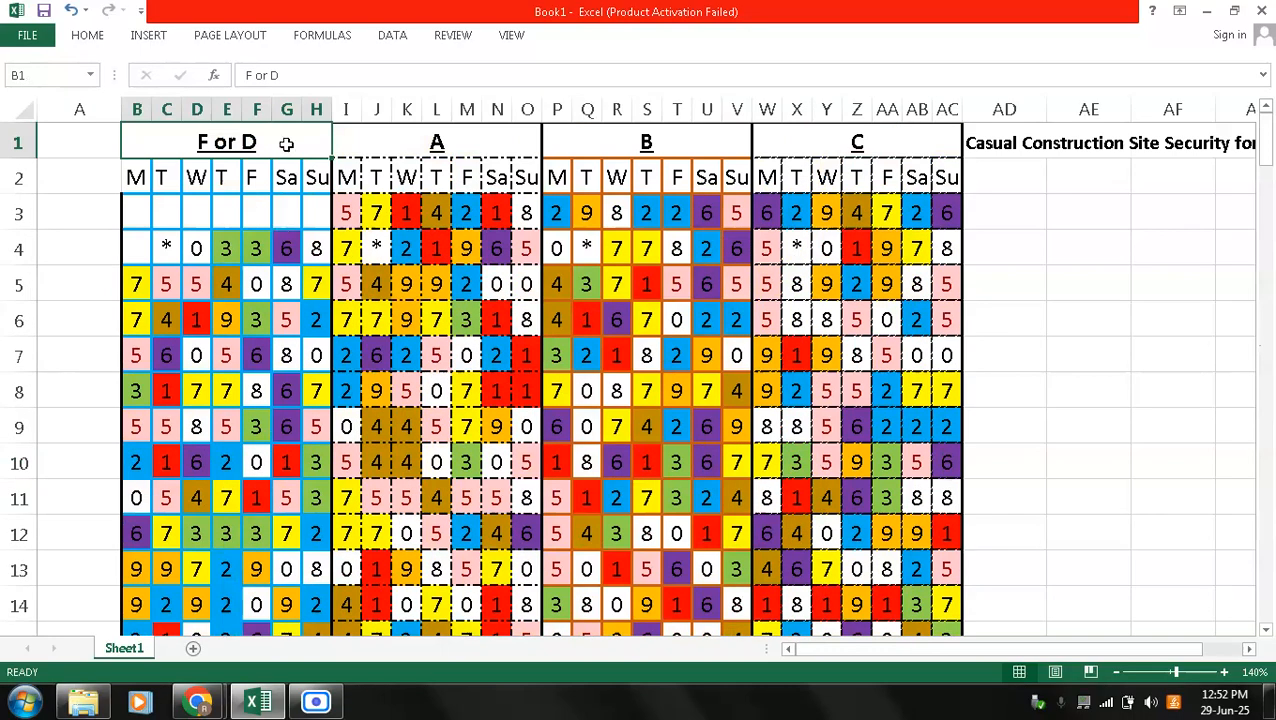
drag(286, 144, 286, 178)
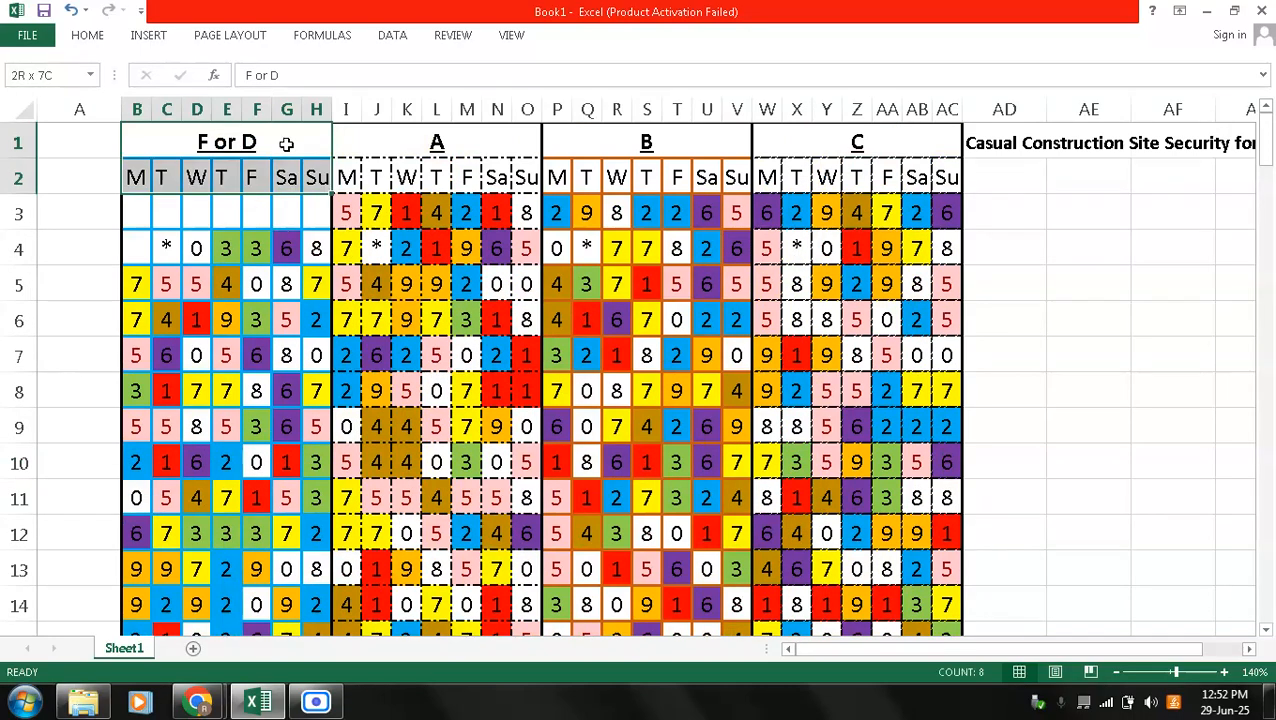
key(shift+Down)
key(shift+Down)
key(shift+Down)
key(ctrl+shift+Down)
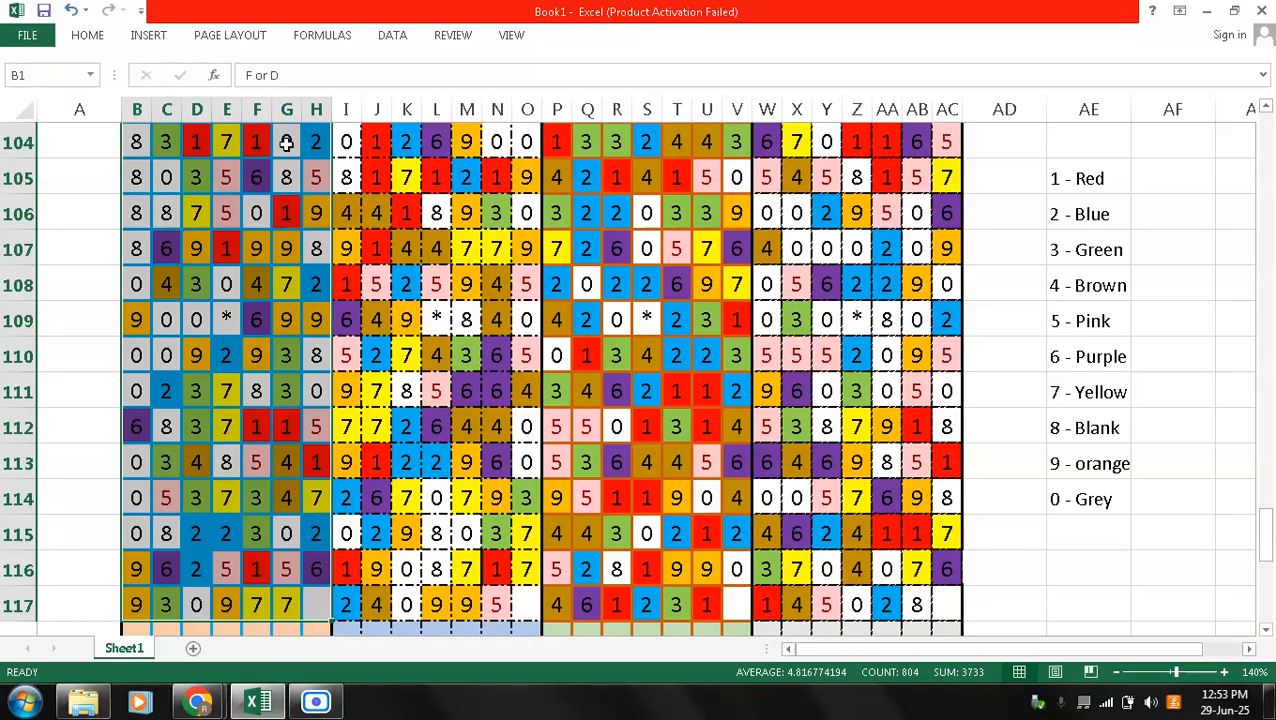
key(ctrl+shift+Right)
key(ctrl+shift+Right)
key(ctrl+shift+Right)
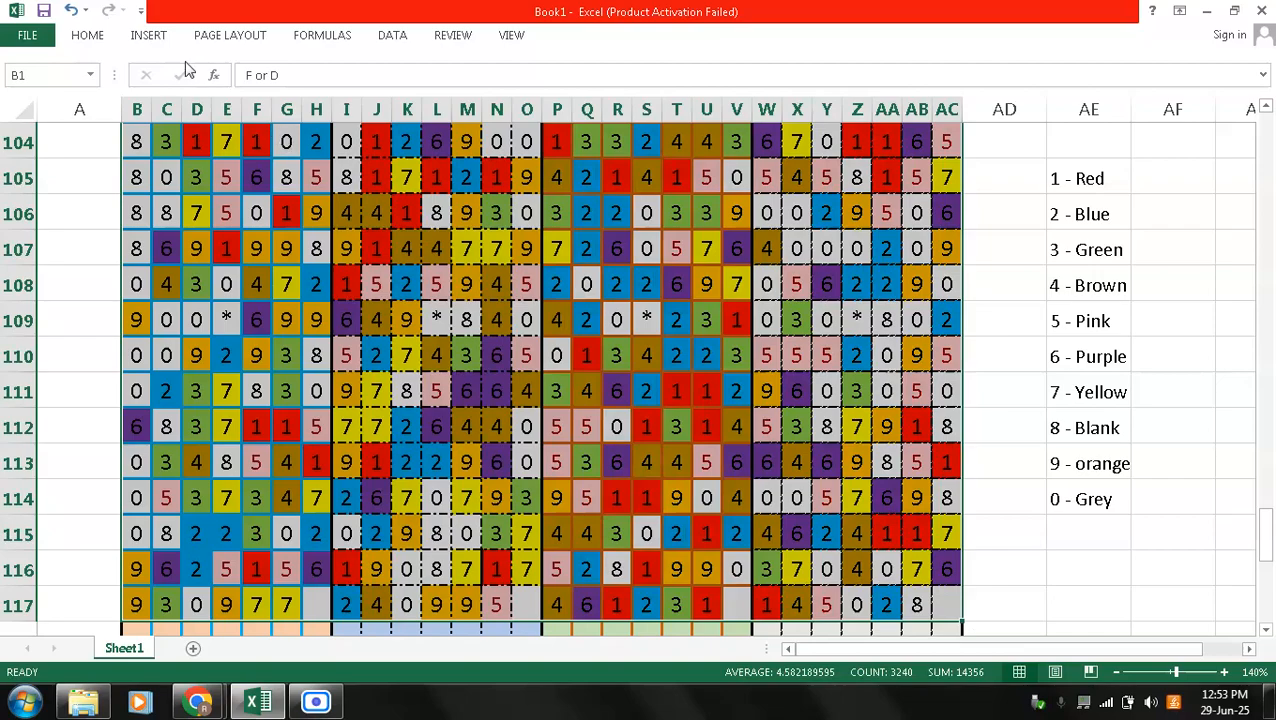
click(85, 38)
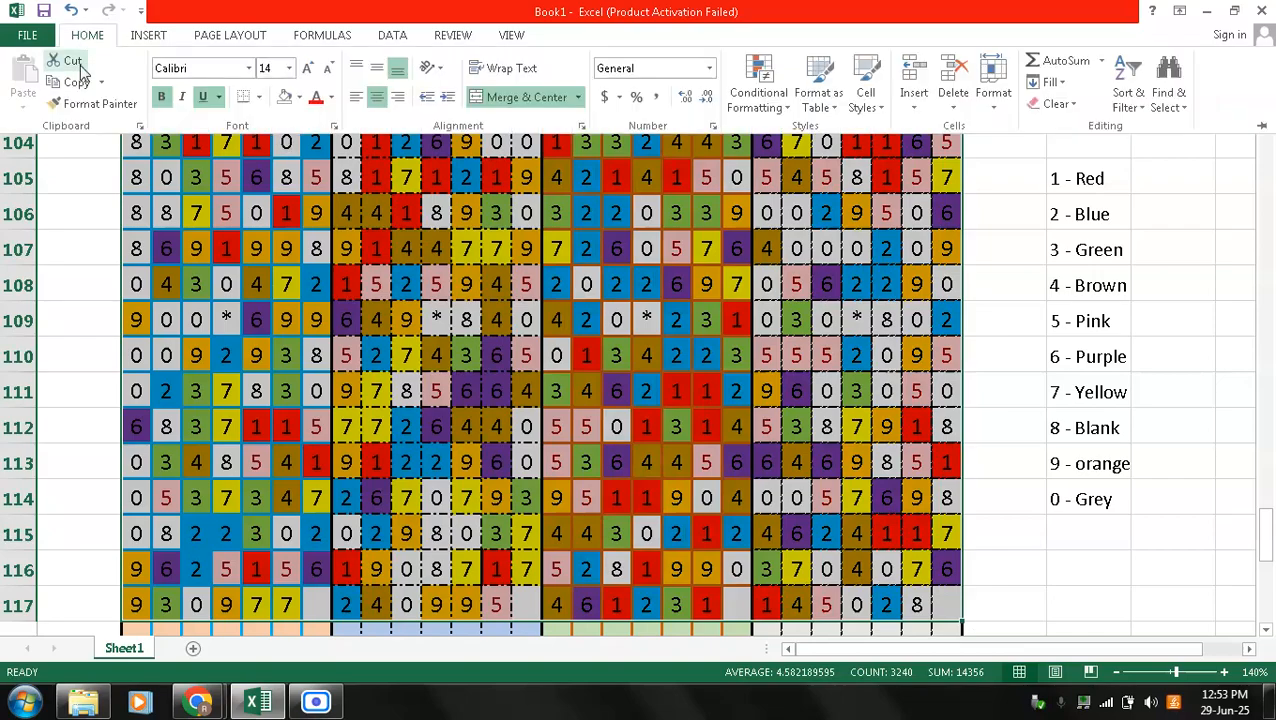
click(94, 104)
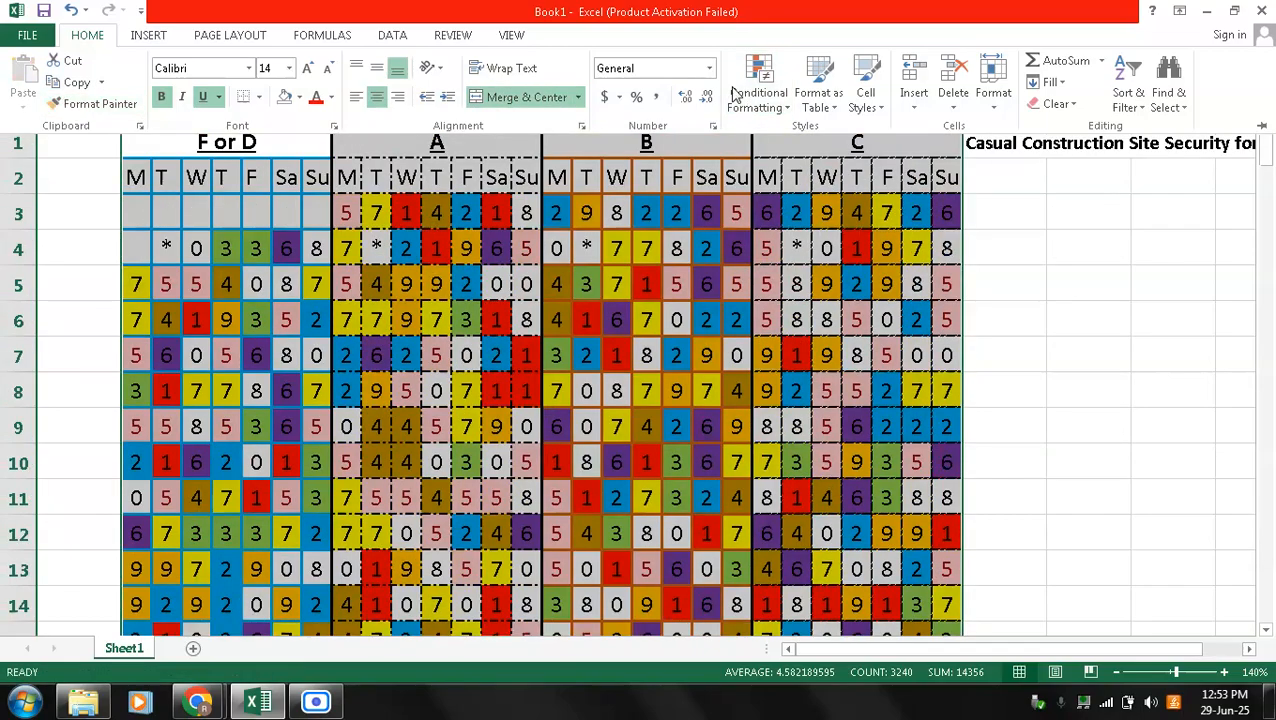
click(762, 92)
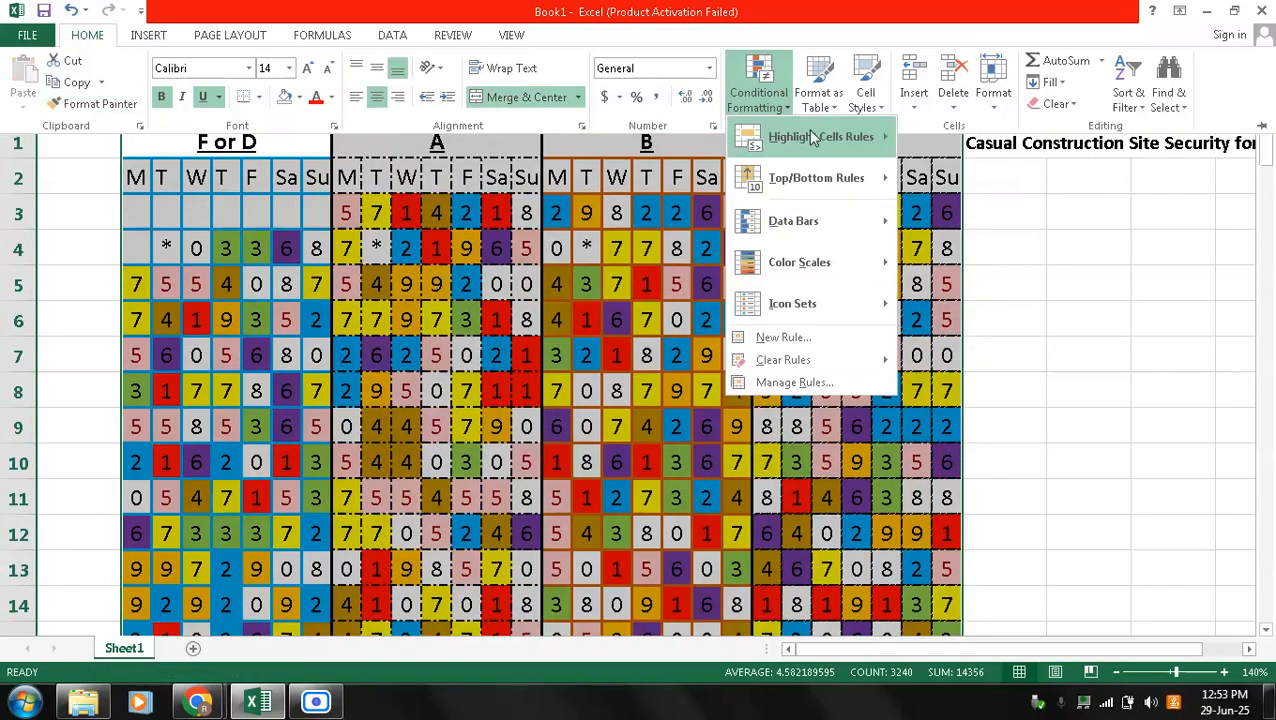
mouse_move(818, 143)
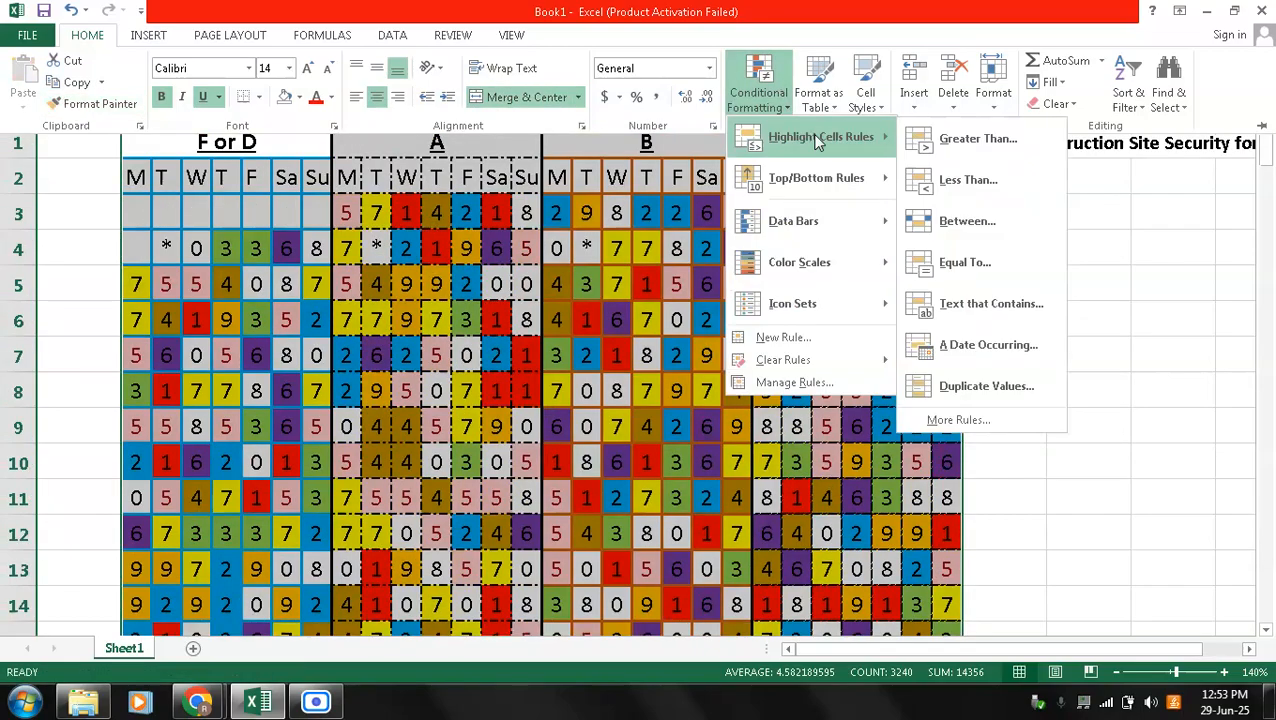
click(996, 259)
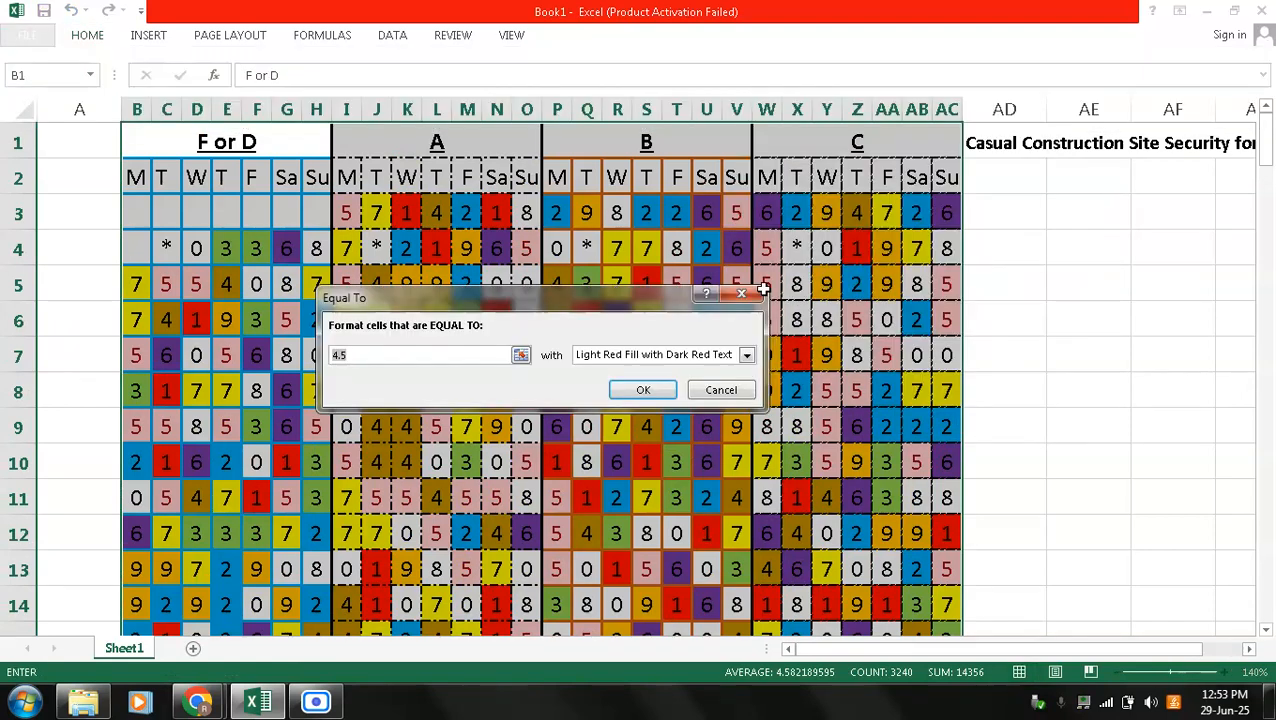
text(0)
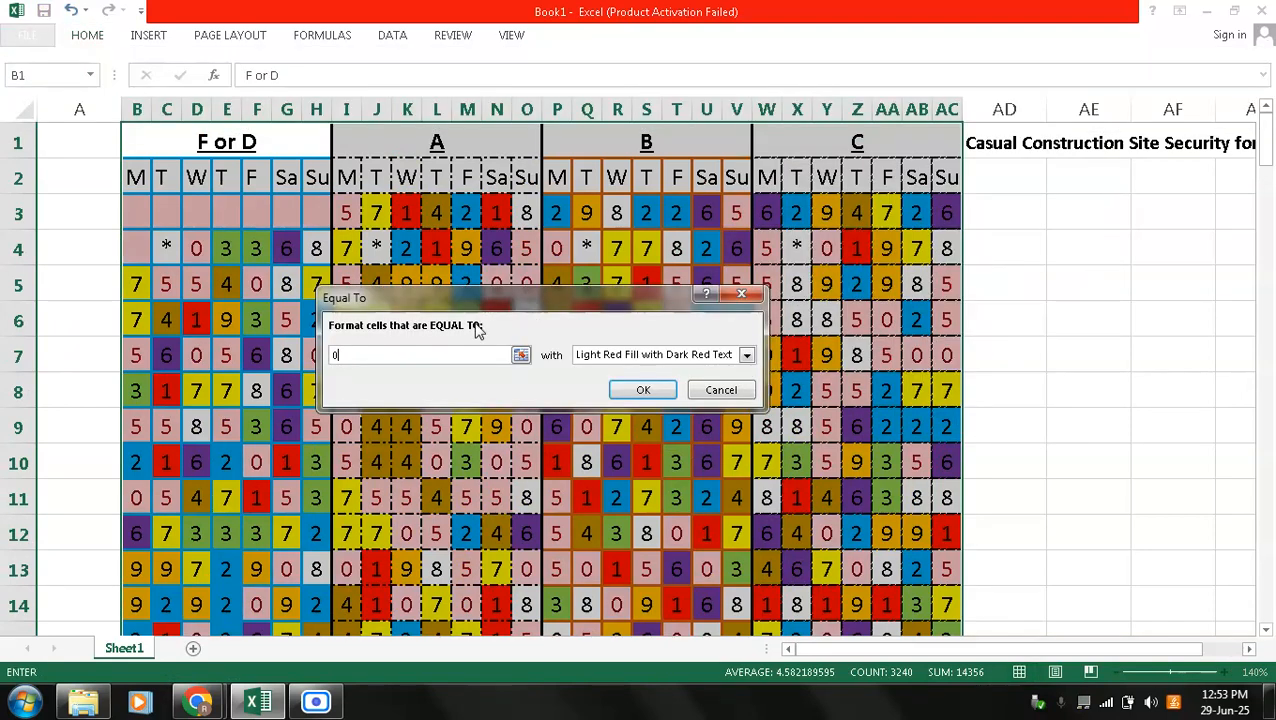
click(747, 356)
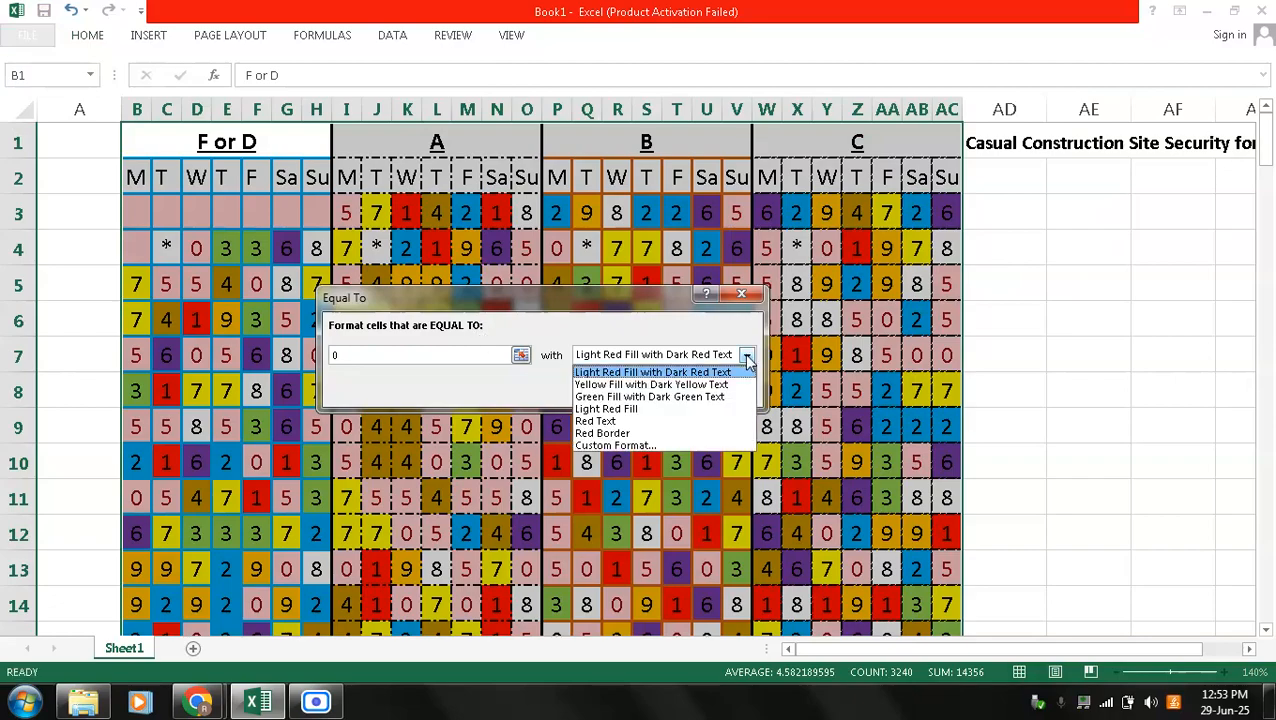
click(715, 448)
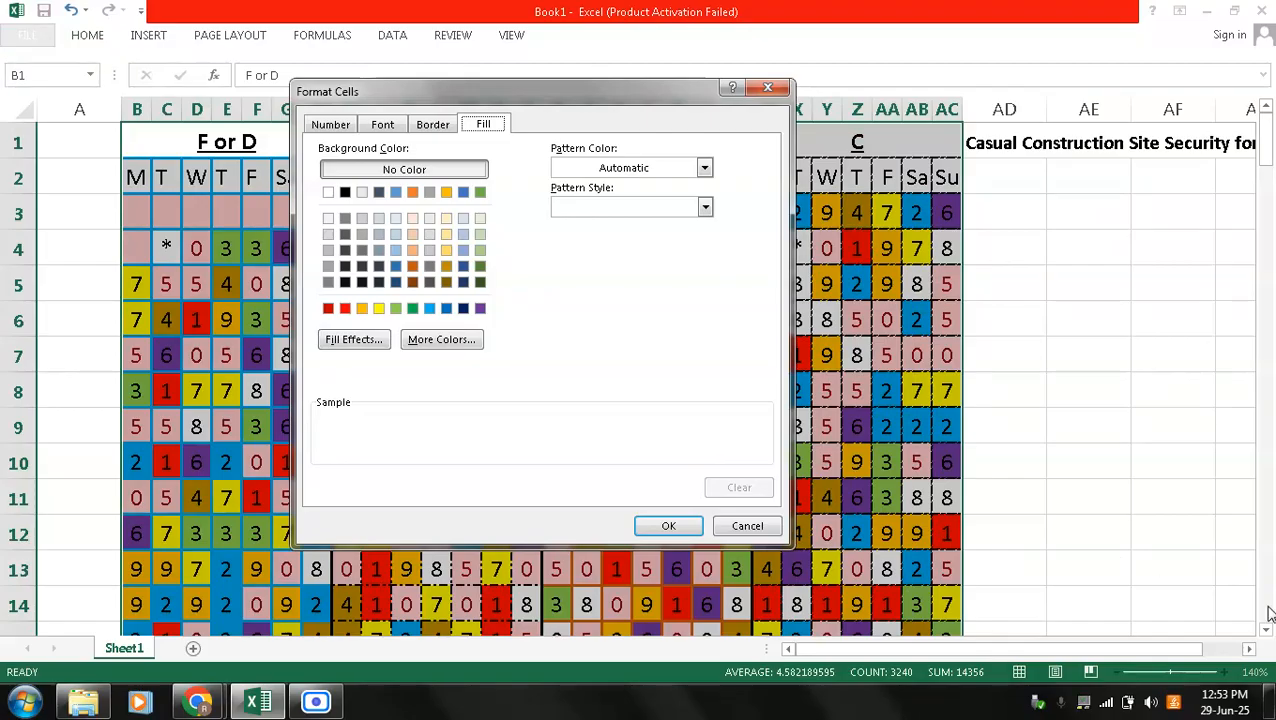
click(765, 526)
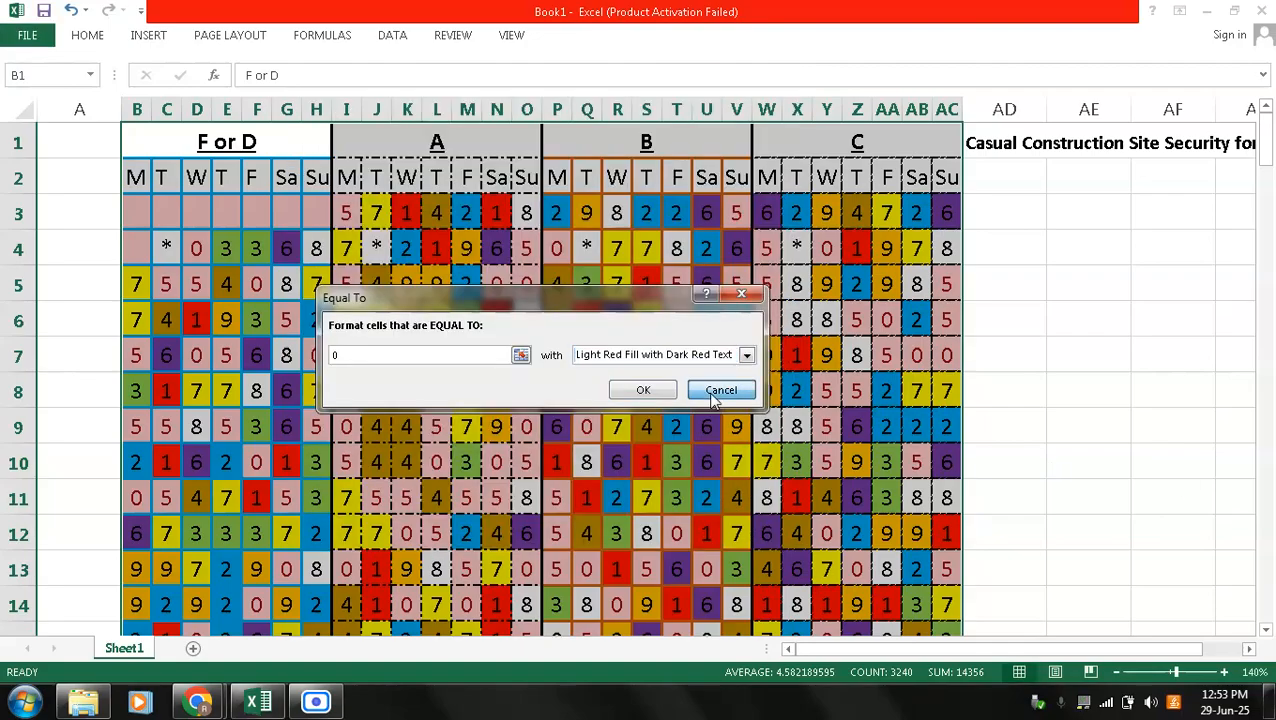
click(714, 392)
click(1037, 484)
- Check the unfilled zeros throughout the four tables down past row 117, including the colour legend, and return to the headings in row 1
key(Page_Down)
key(Page_Down)
key(Page_Down)
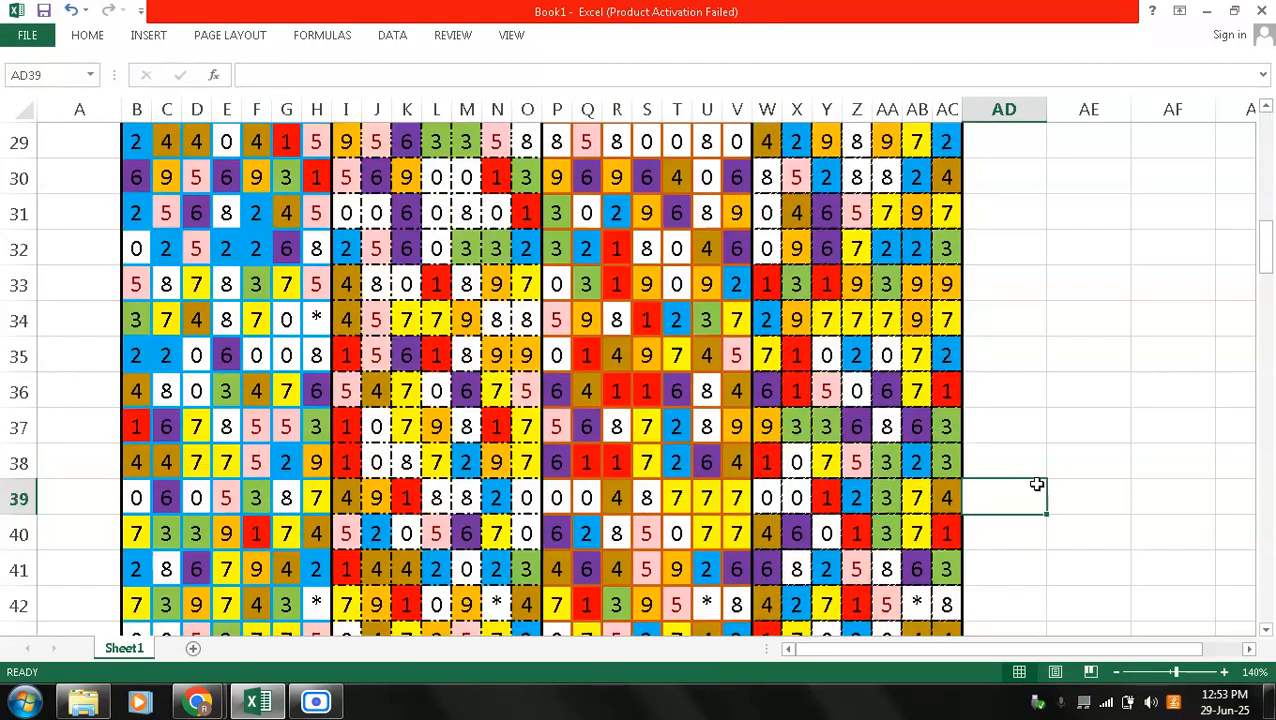
key(Page_Down)
key(Page_Down)
key(Page_Down)
key(Page_Down)
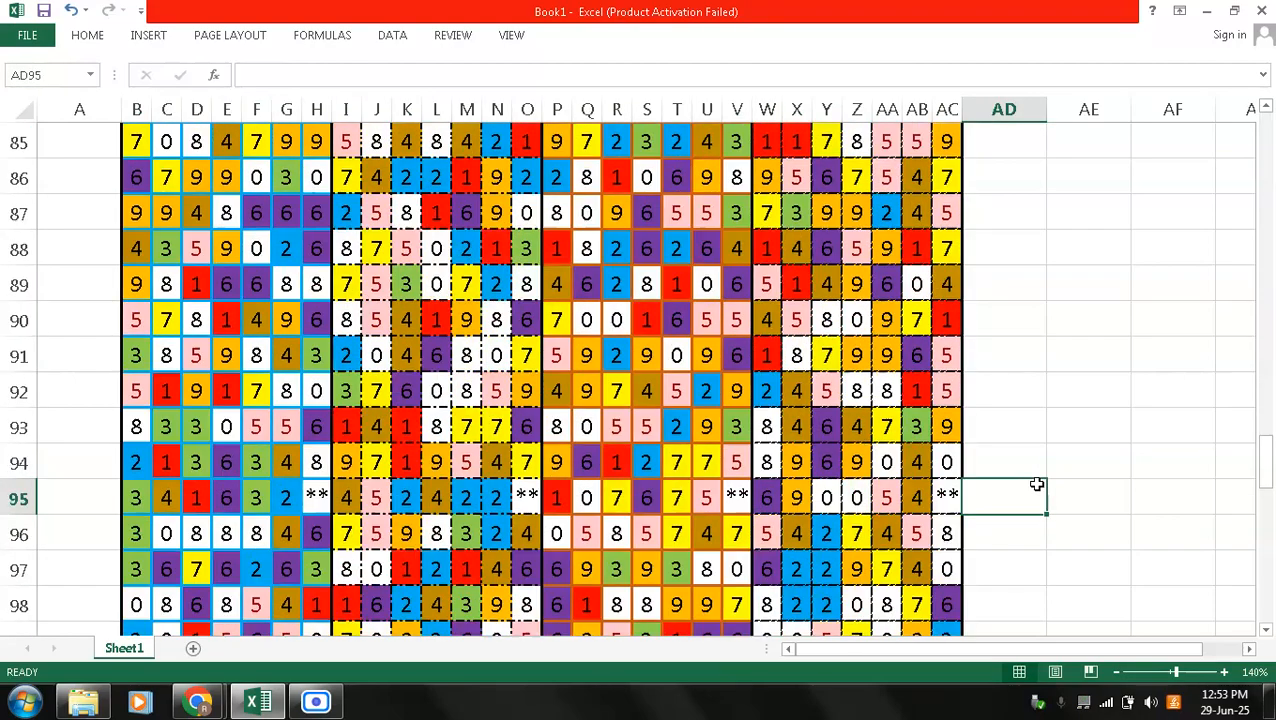
key(Page_Down)
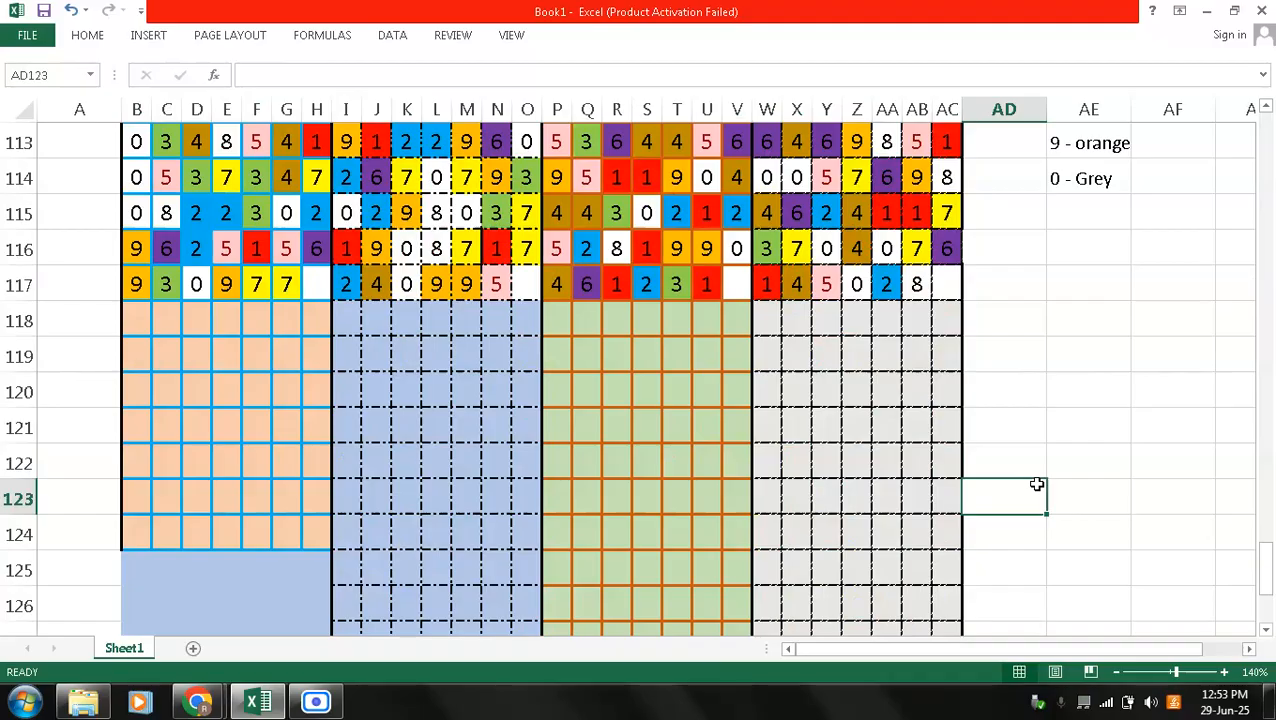
key(Page_Up)
key(Page_Up)
key(Page_Up)
key(Page_Up)
key(Page_Up)
key(Page_Up)
key(Page_Up)
key(Page_Up)
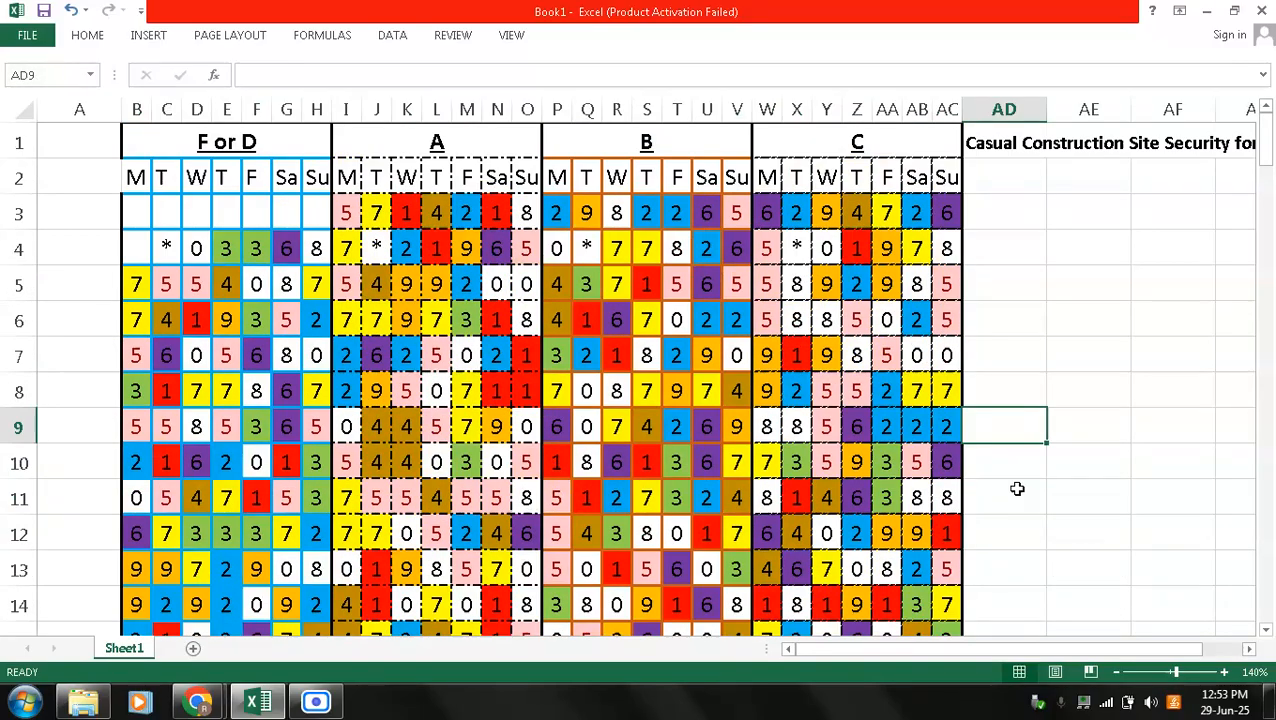
- Set up an Equal To highlighting rule for the value 0 on all four tables including their headings, B1:AC117
click(292, 142)
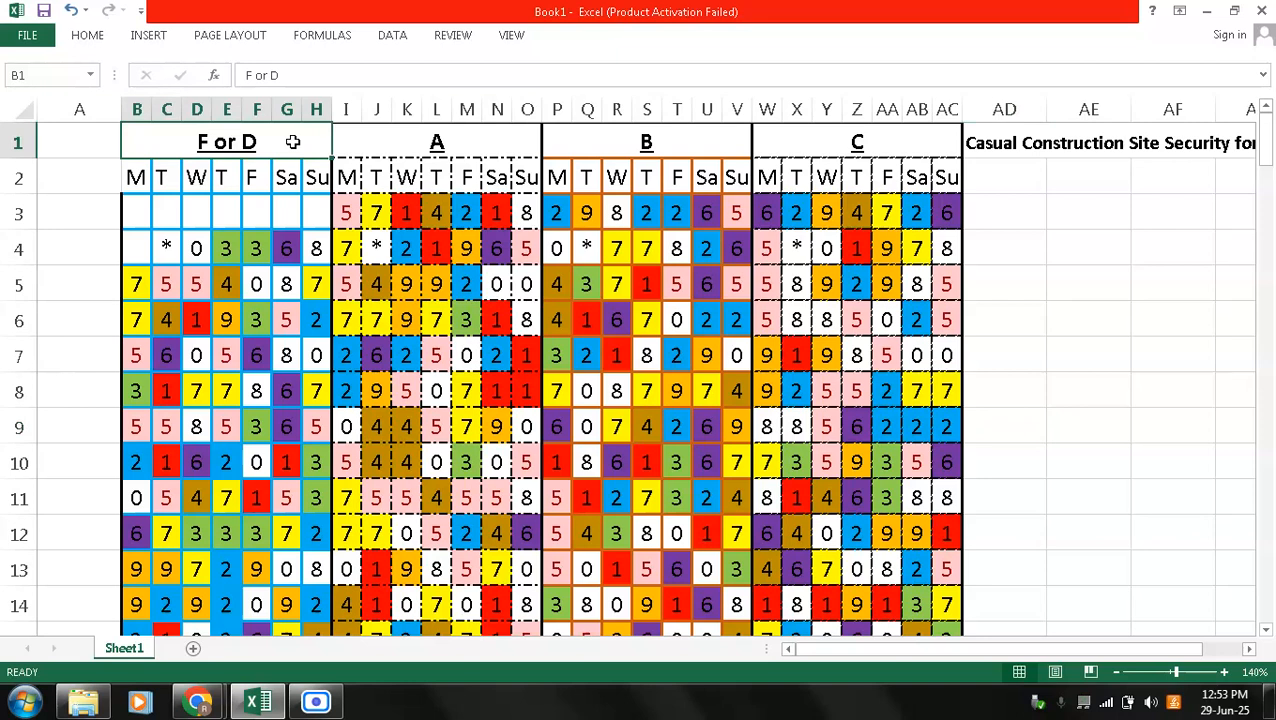
key(shift+Down)
key(shift+Down)
key(shift+Down)
key(shift+Down)
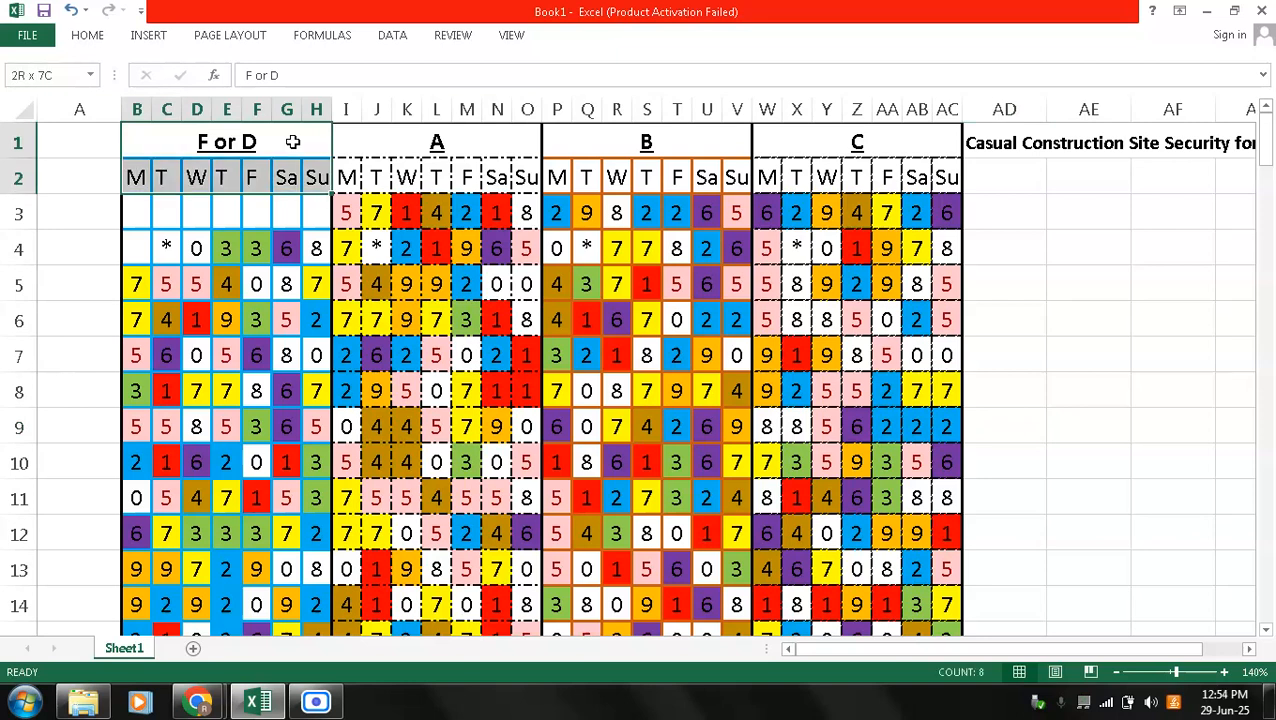
key(ctrl+shift+Down)
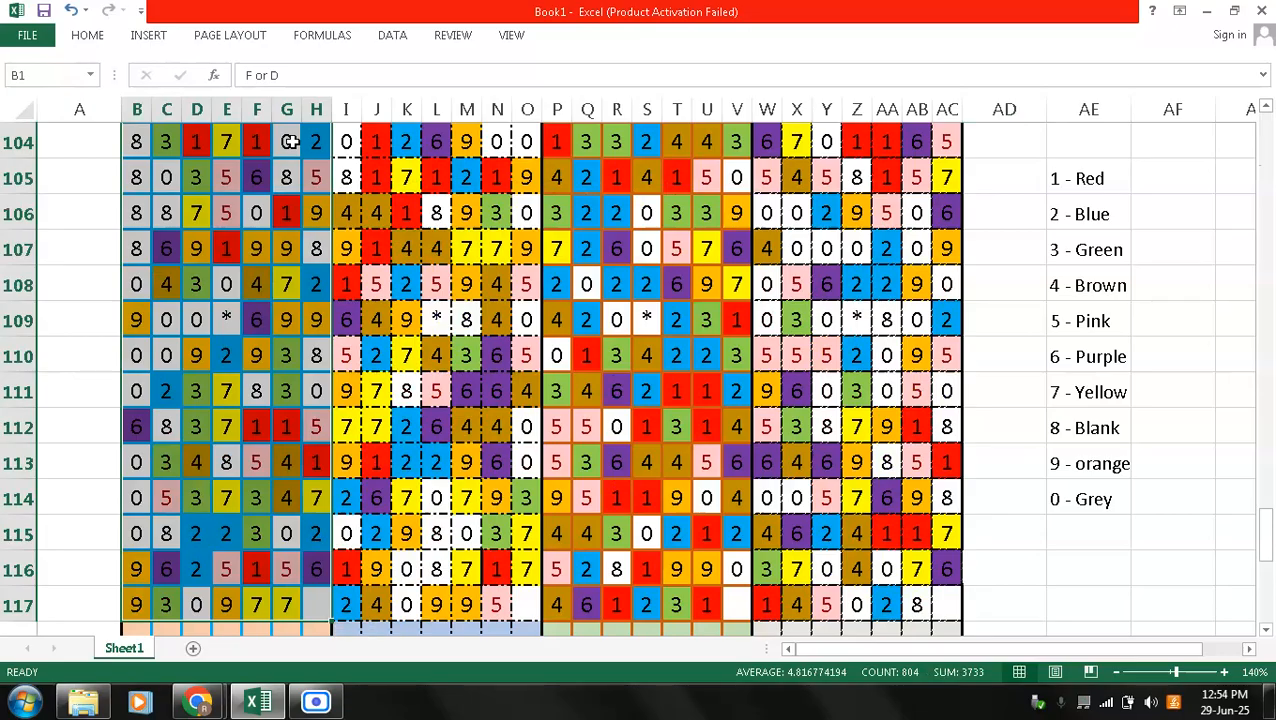
key(shift+Right)
key(shift+Right)
key(shift+Right)
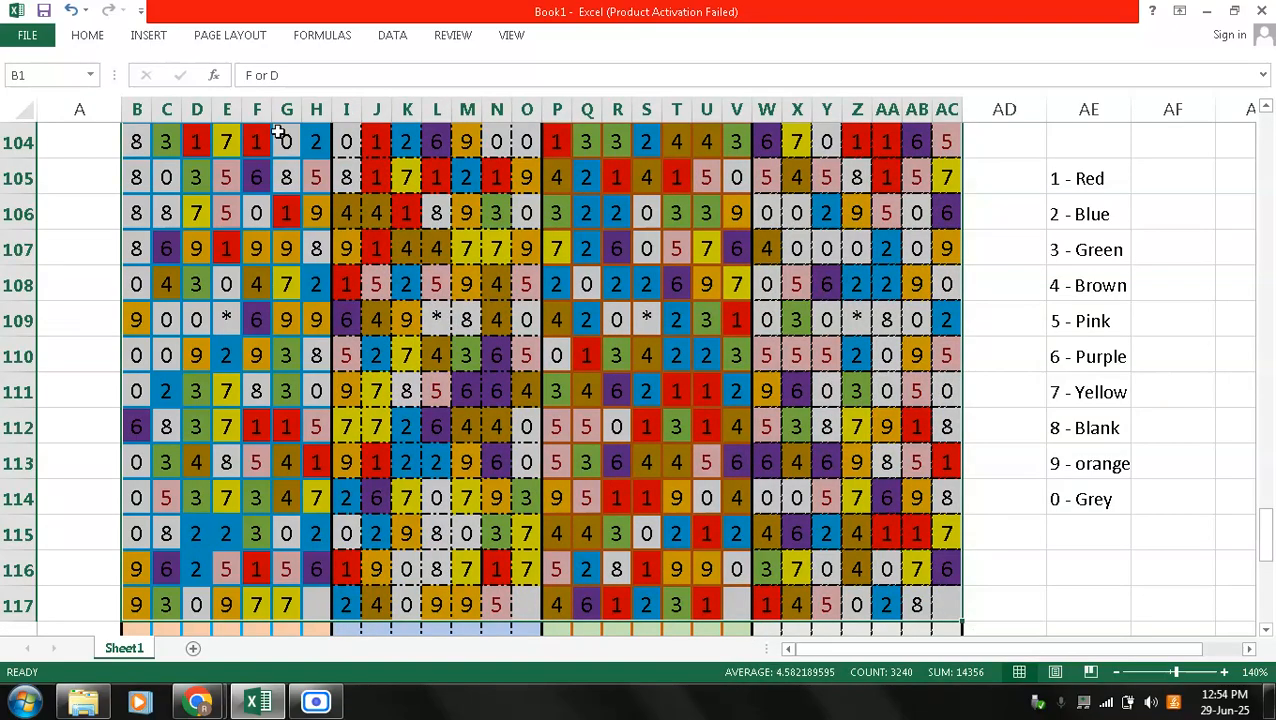
click(112, 40)
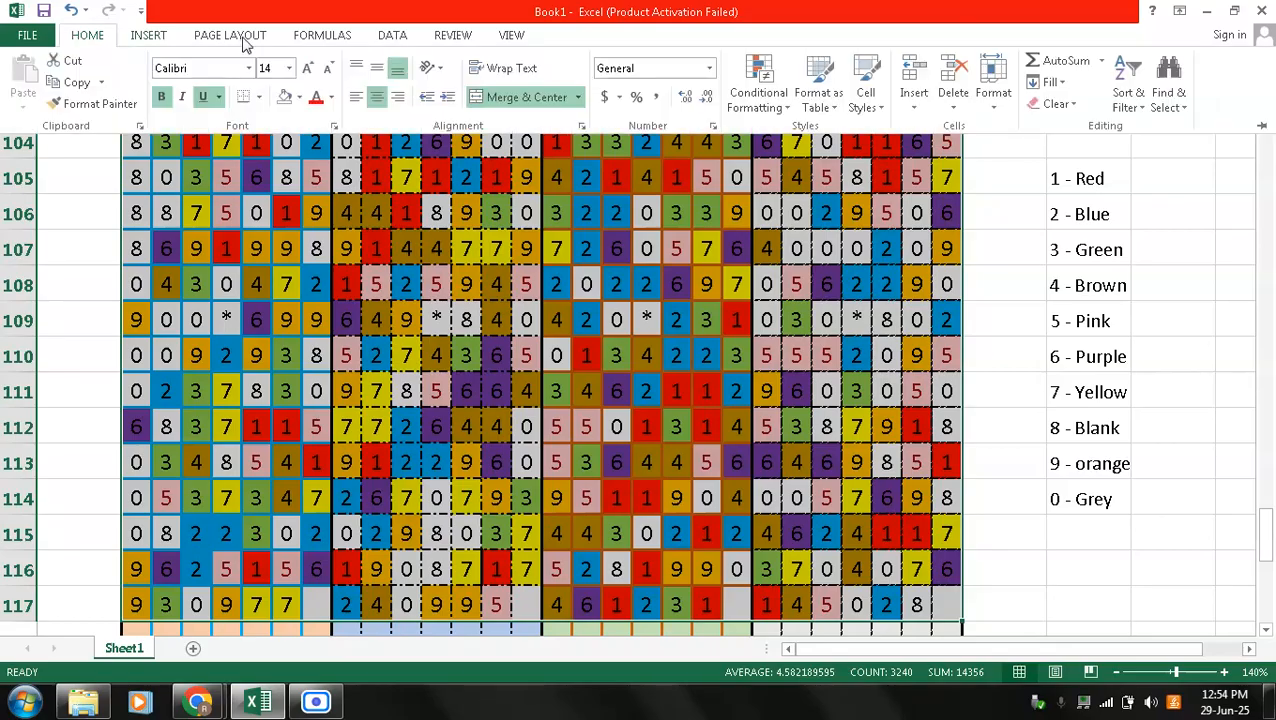
click(750, 90)
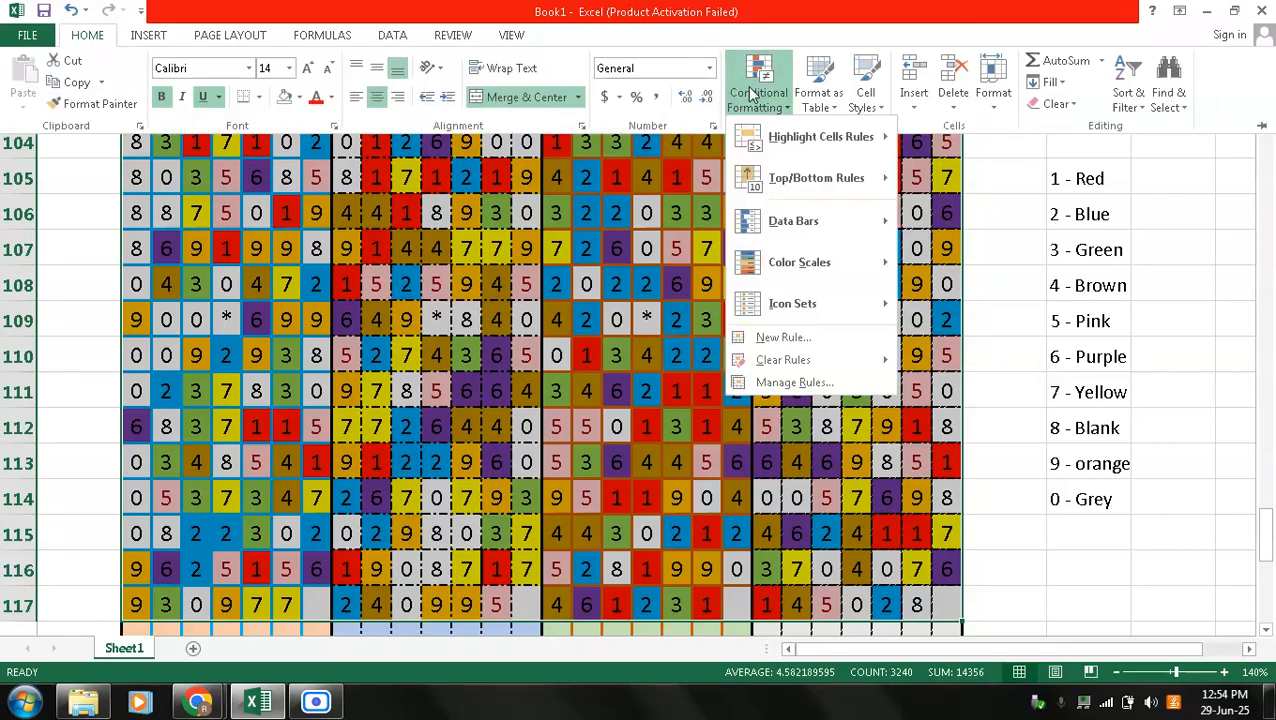
mouse_move(845, 148)
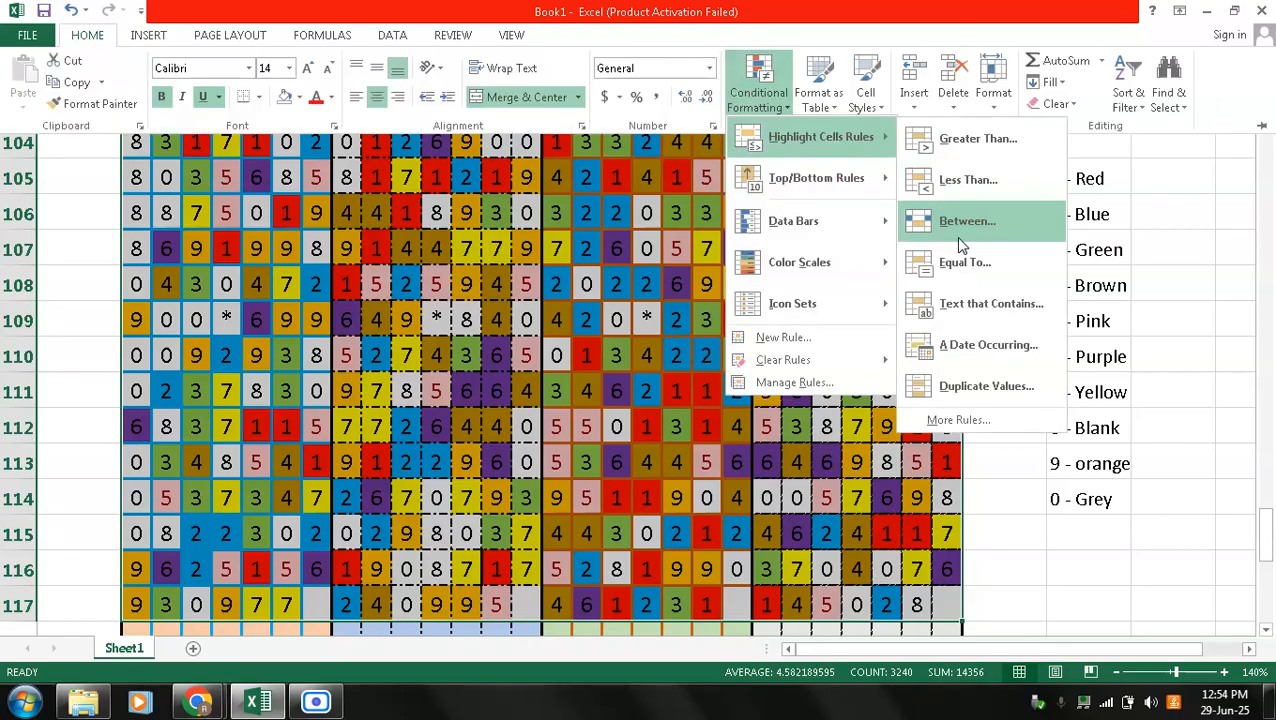
click(968, 264)
click(648, 392)
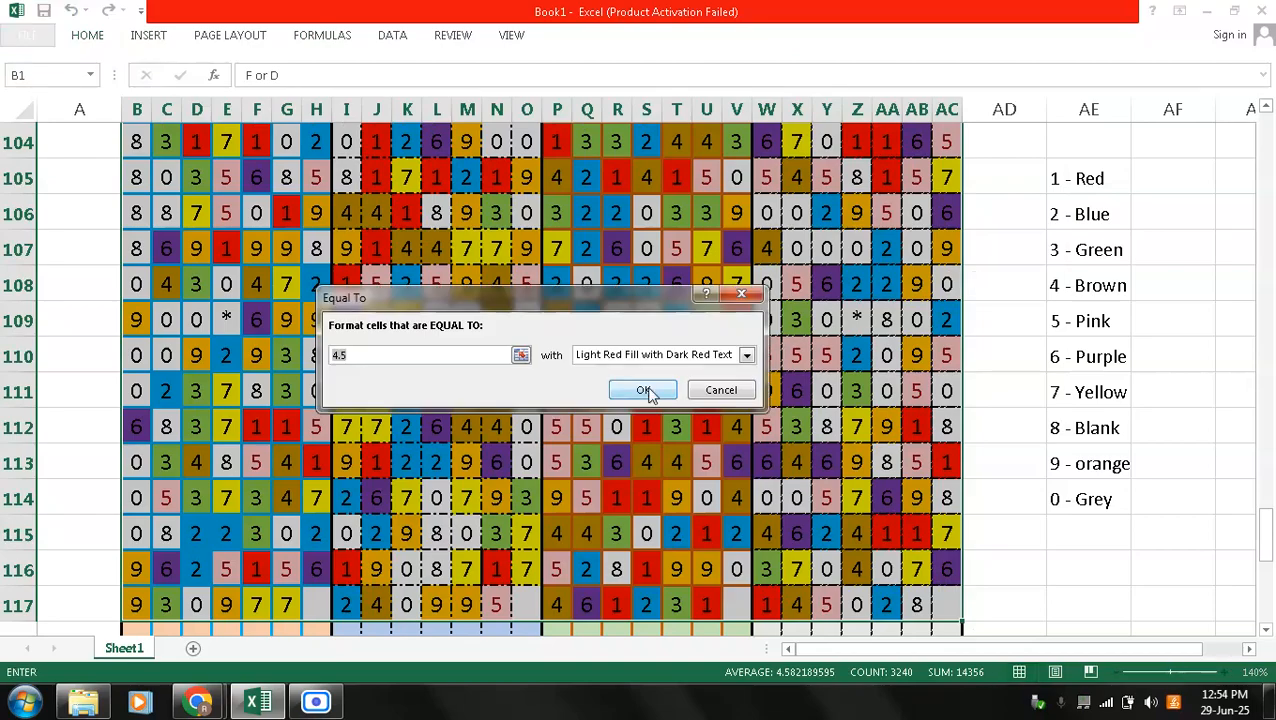
key(BackSpace)
key(BackSpace)
key(BackSpace)
text(0)
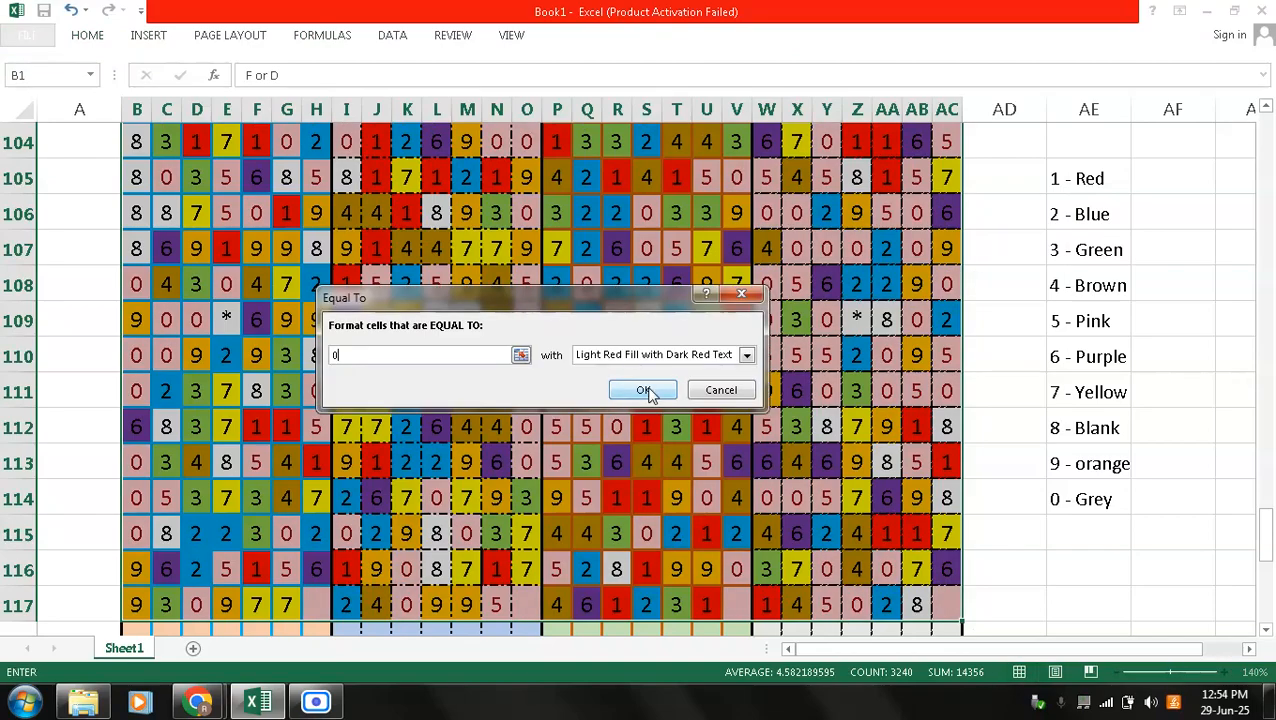
- Give the Equal To 0 rule a custom format with a grey fill, apply it and deselect the tables
click(747, 356)
click(715, 446)
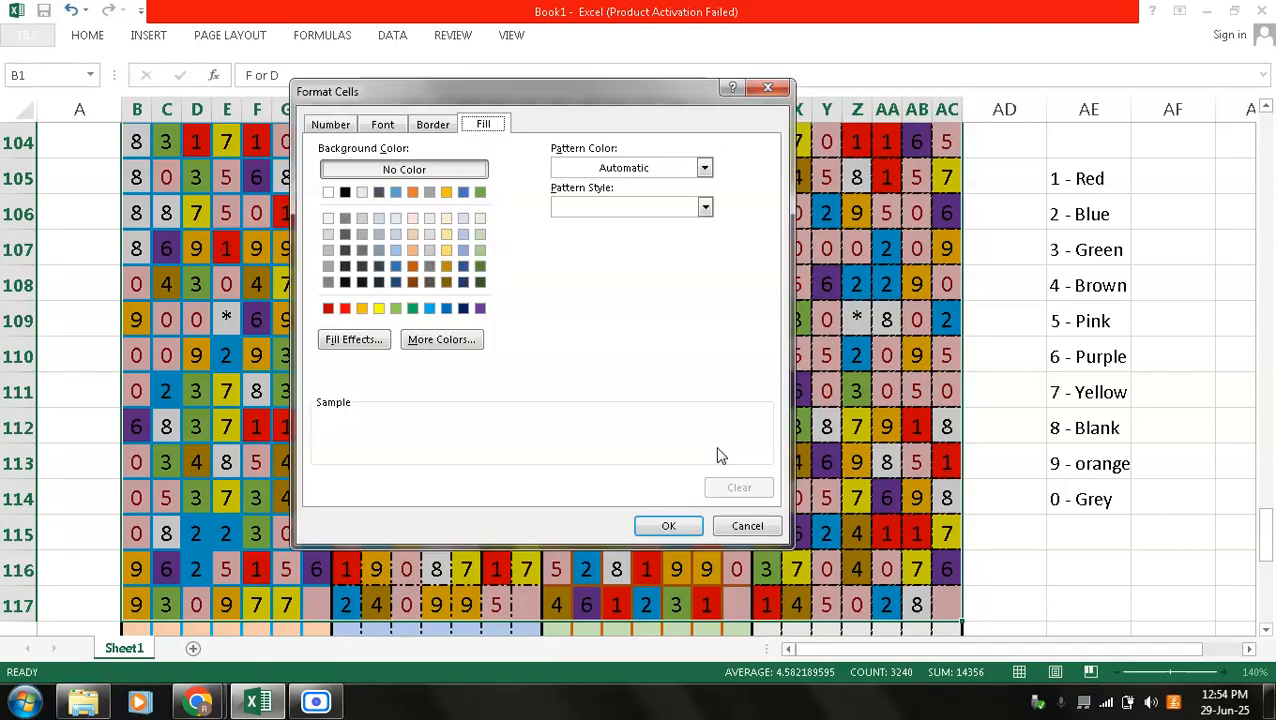
click(328, 250)
click(662, 527)
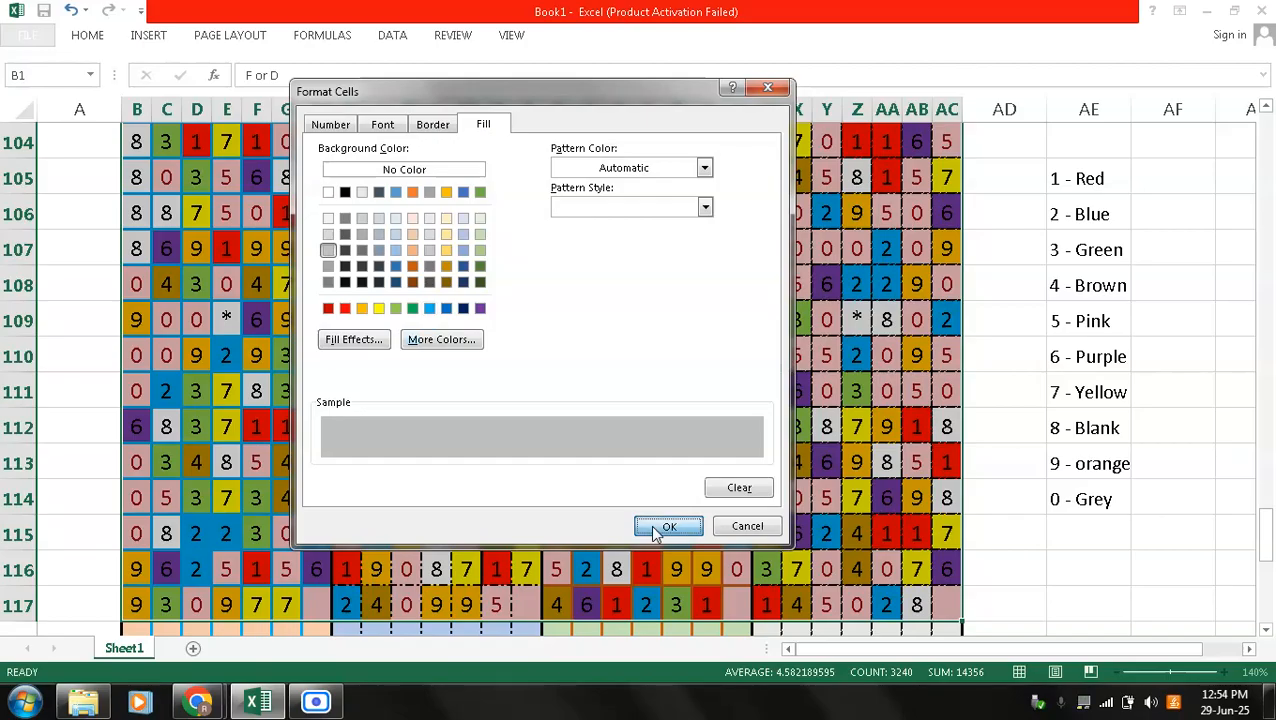
click(643, 390)
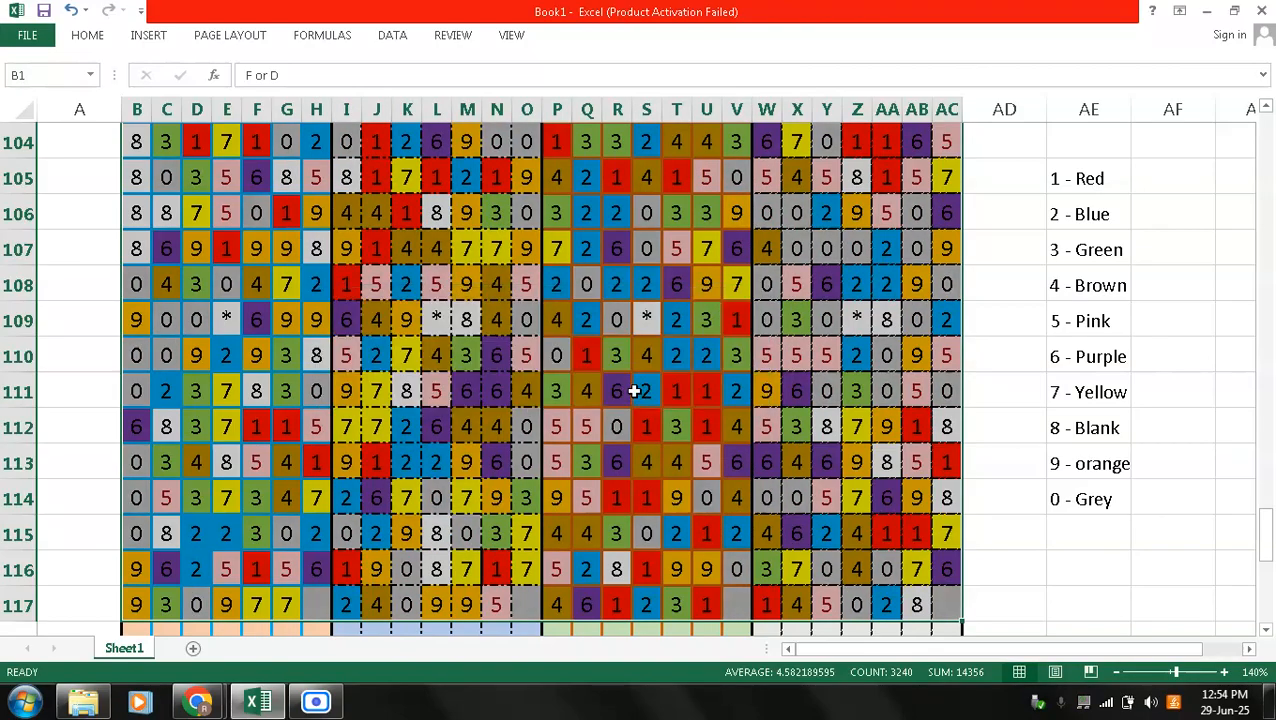
click(793, 422)
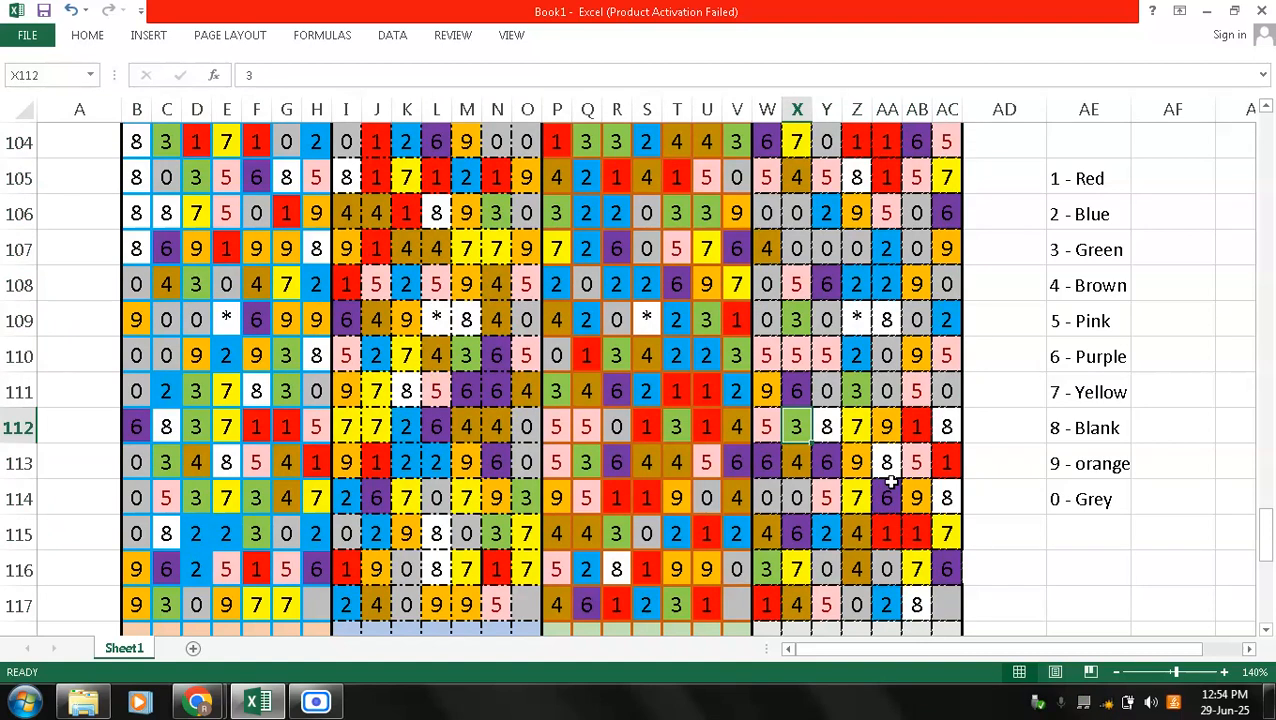
click(1036, 553)
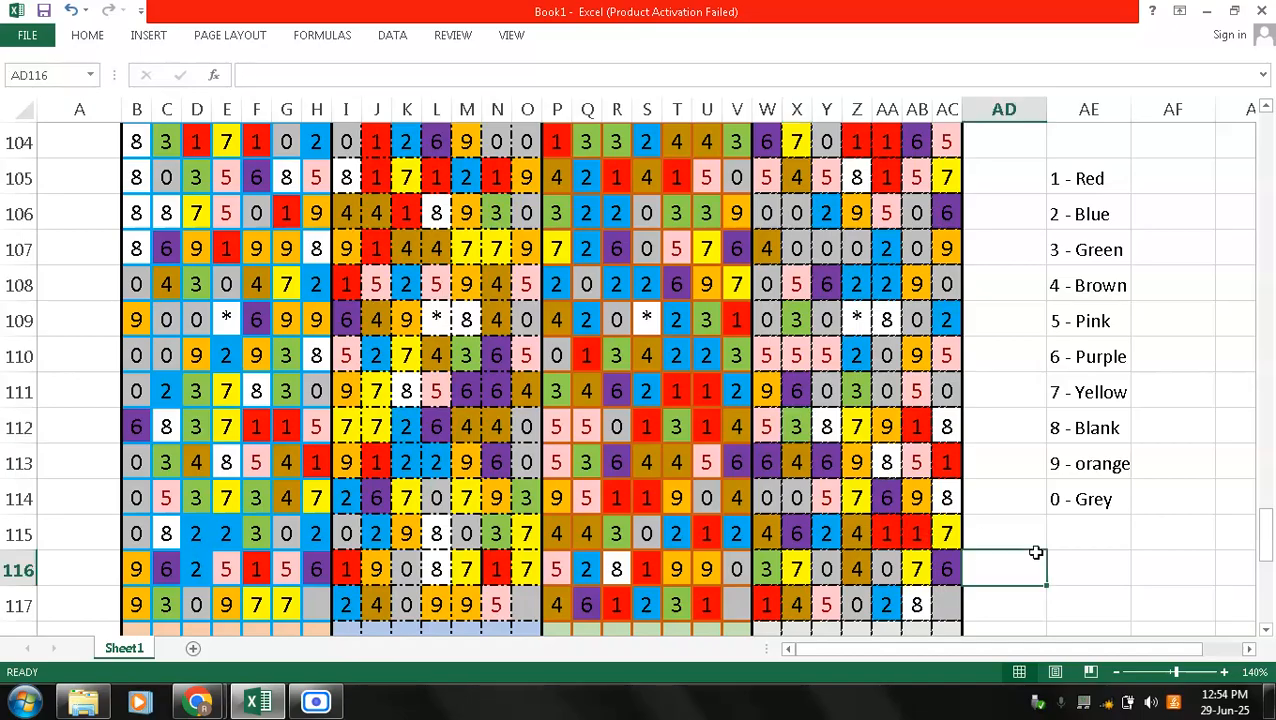
- Check the highlighted zeros throughout the four tables, from the last filled rows back up to the headings in row 1
key(Down)
key(Down)
key(Down)
key(Down)
key(Down)
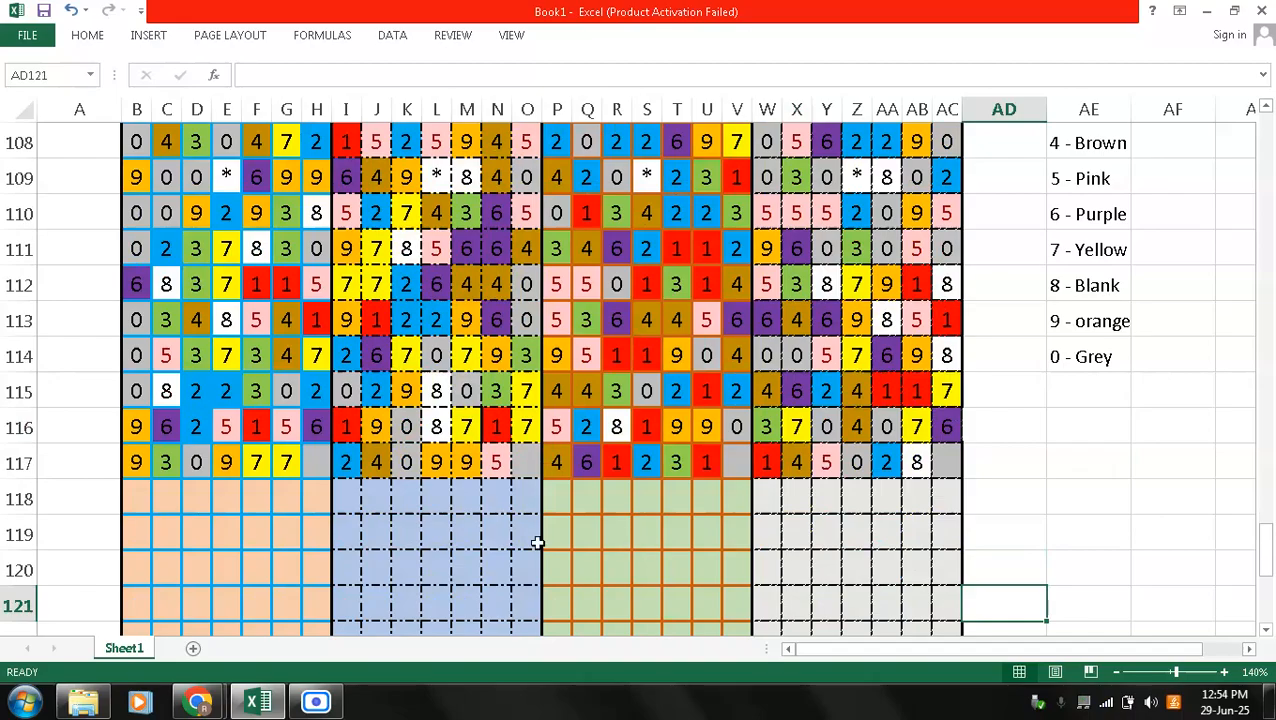
click(256, 430)
key(Page_Up)
key(Page_Up)
key(Page_Up)
key(Page_Up)
key(Page_Up)
key(Page_Up)
key(Page_Up)
key(Page_Up)
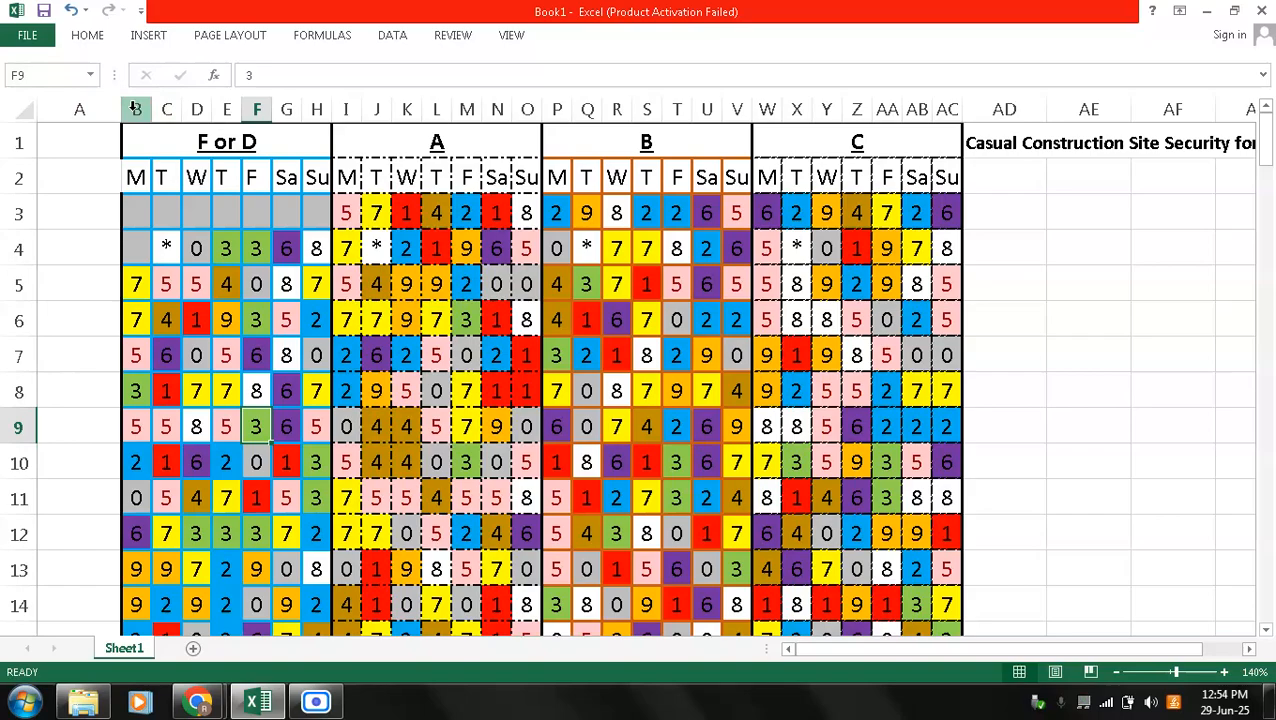
click(268, 137)
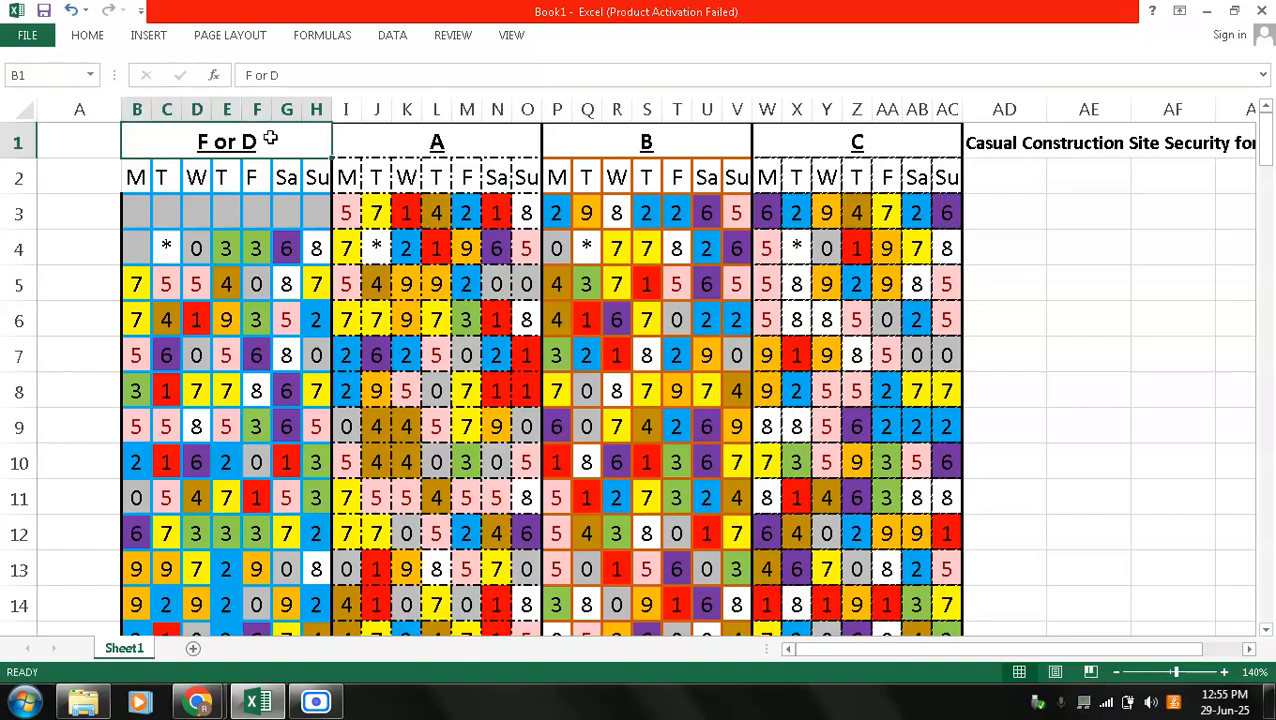
click(345, 106)
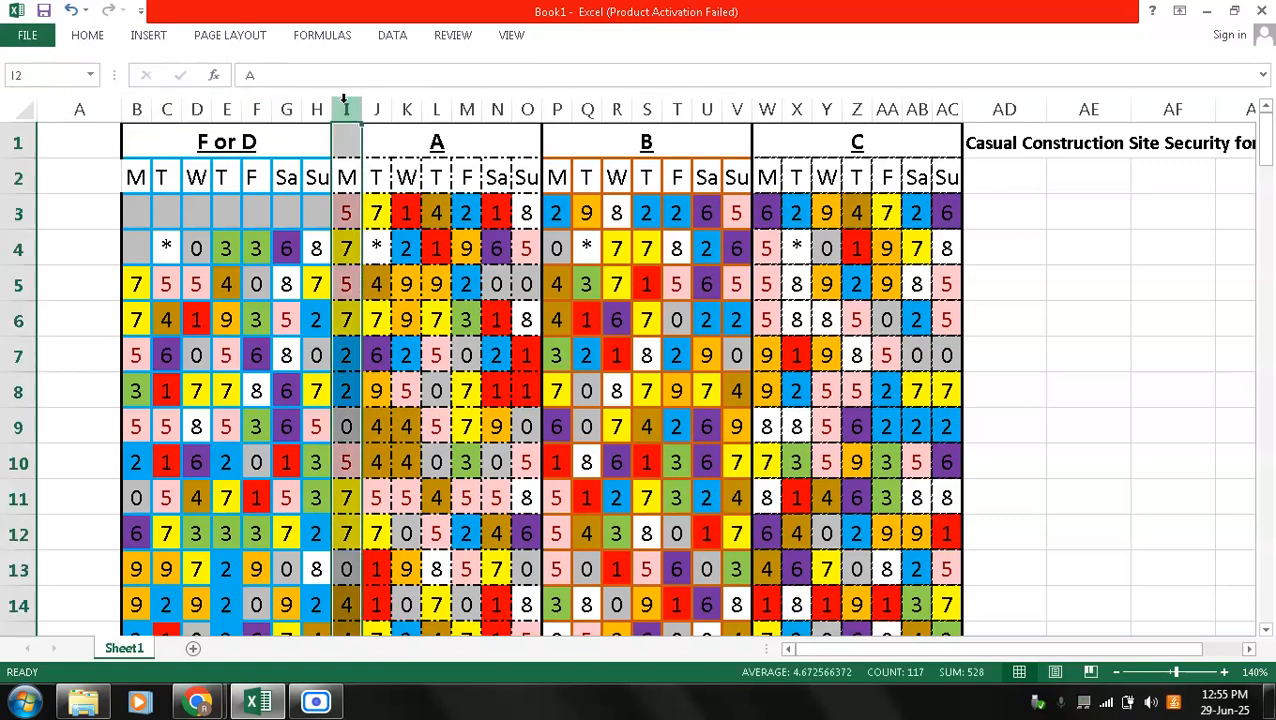
click(1050, 318)
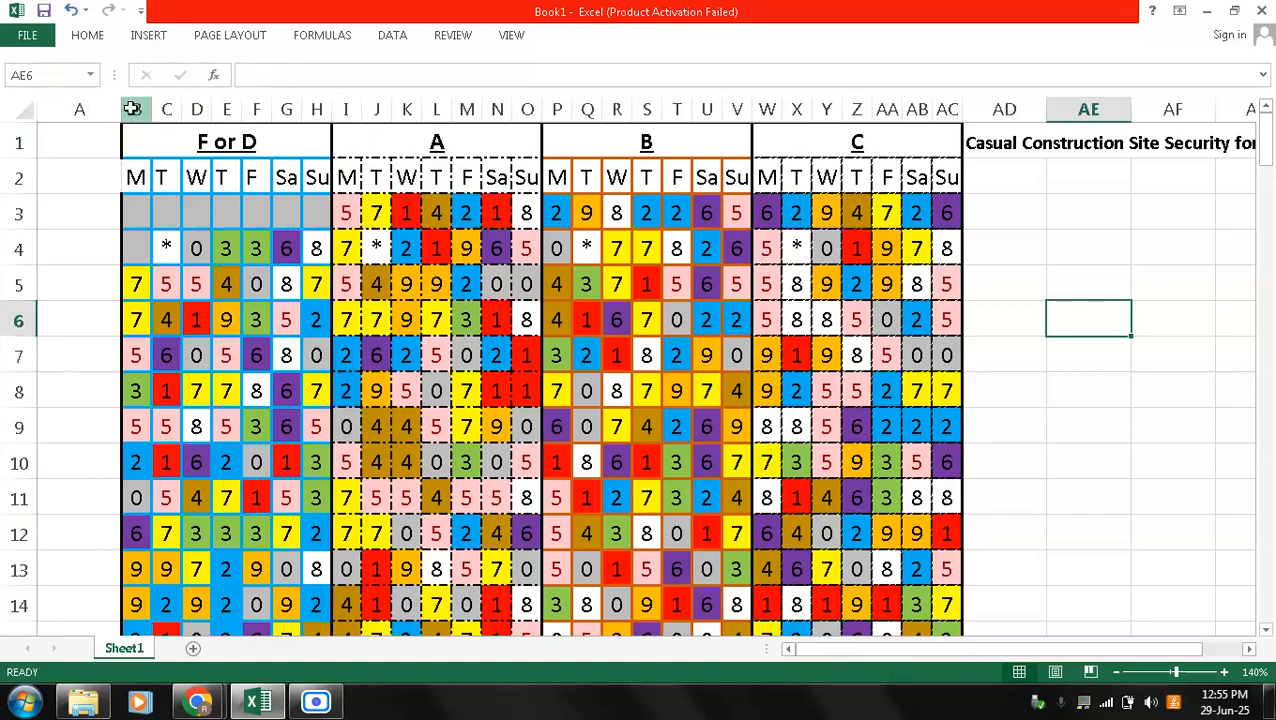
- Set up an Equal To highlighting rule for the value 0 on the entire columns B to AC
click(132, 108)
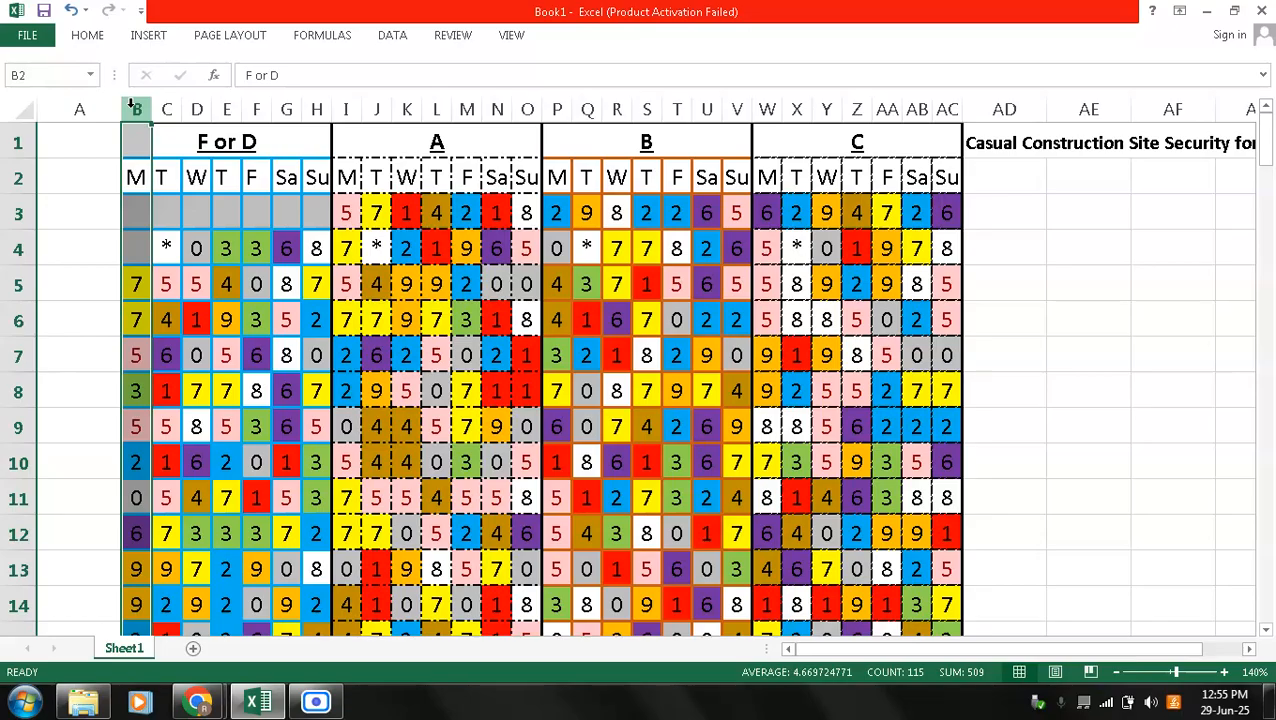
drag(130, 104, 960, 109)
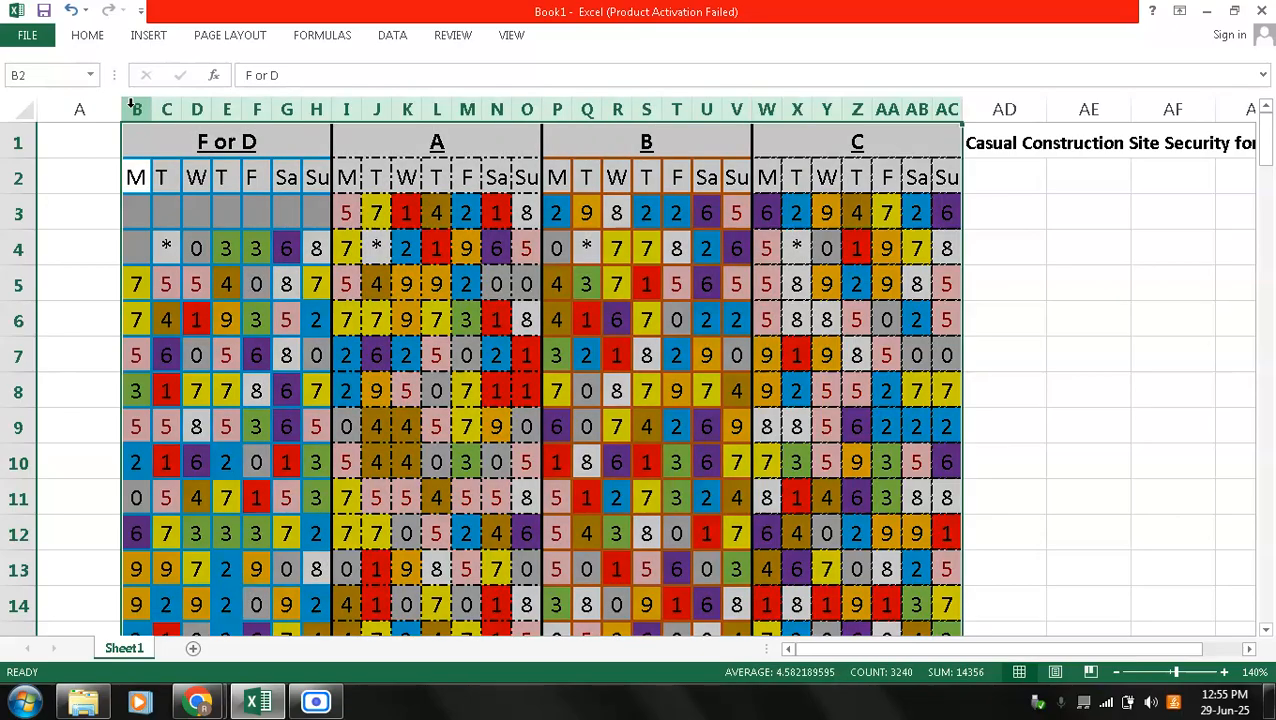
click(85, 35)
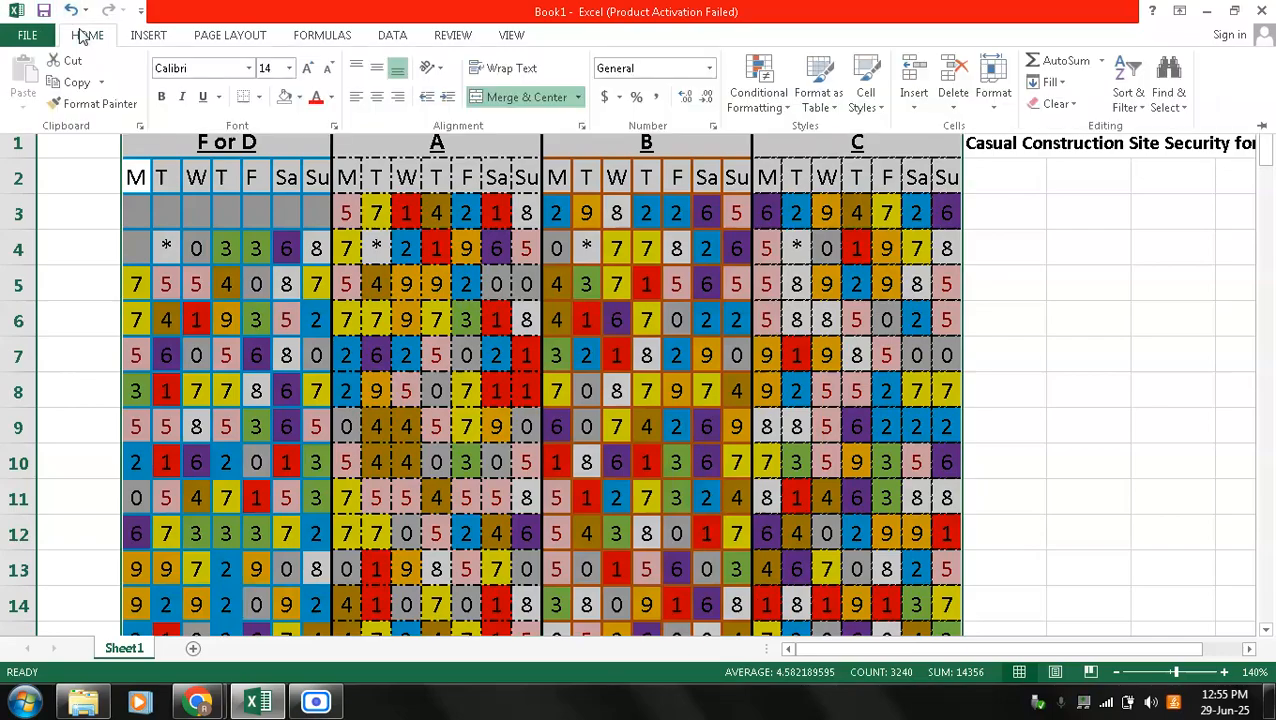
click(777, 100)
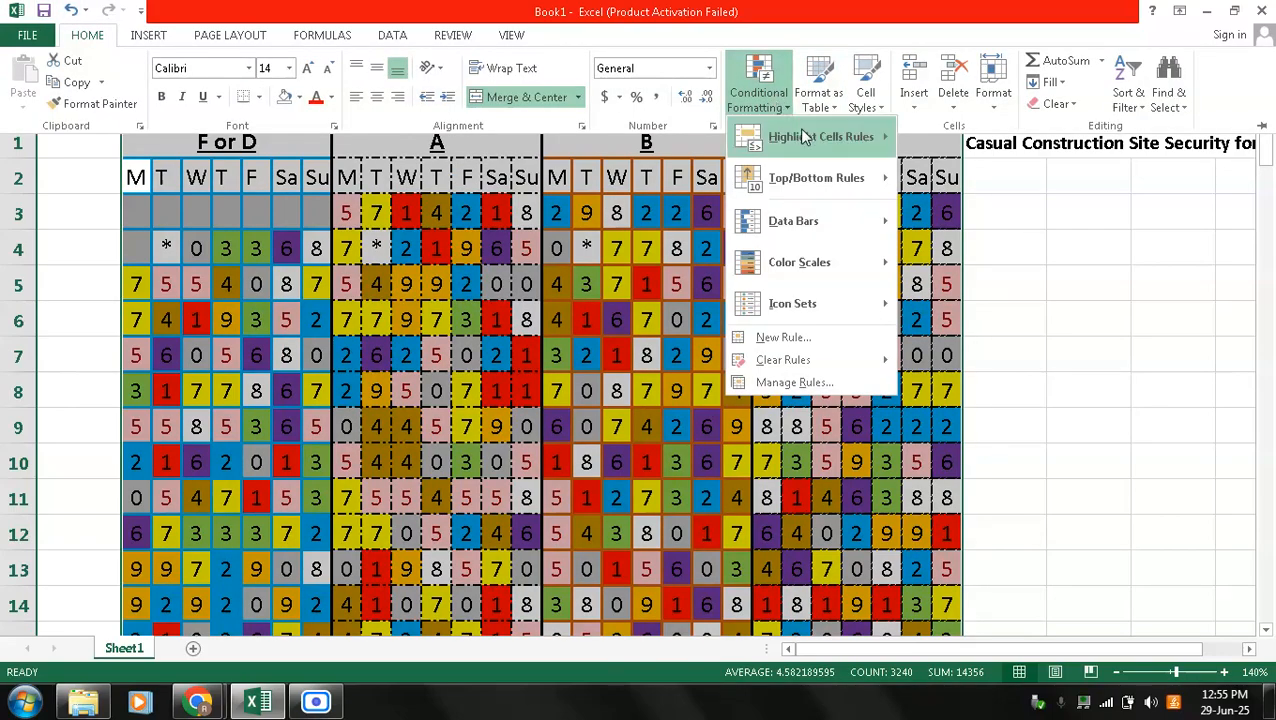
mouse_move(806, 137)
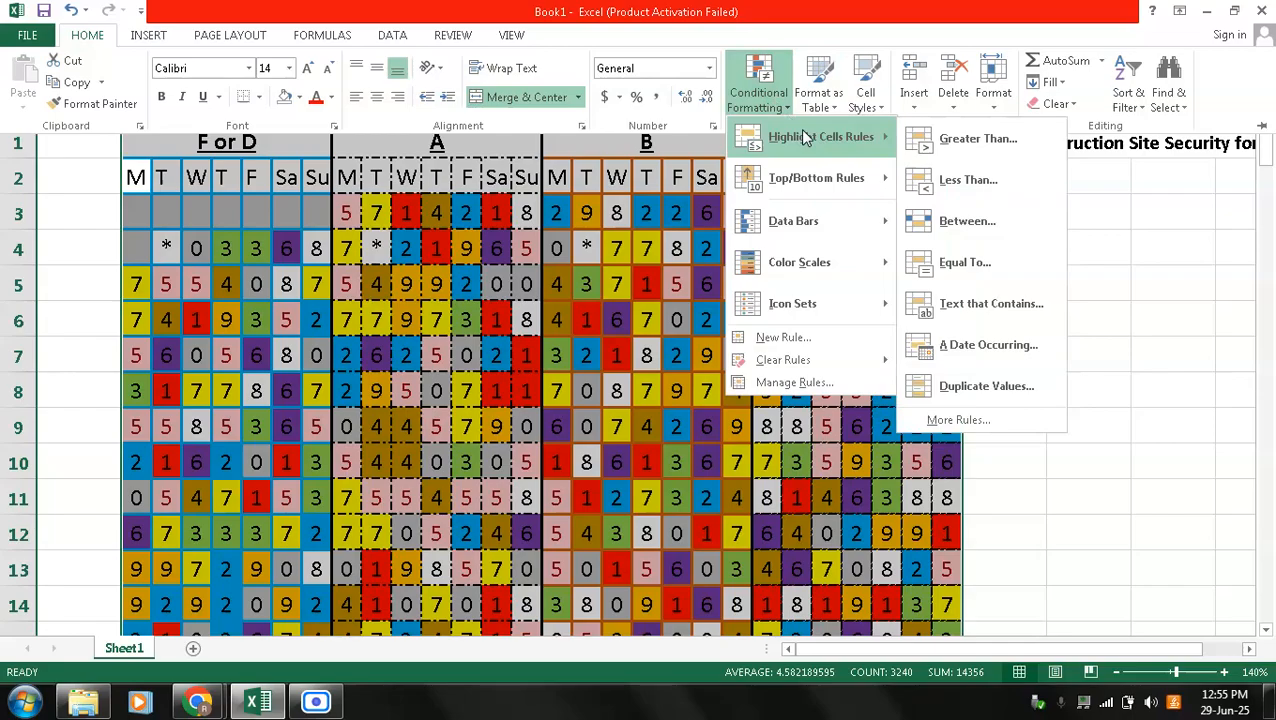
click(976, 268)
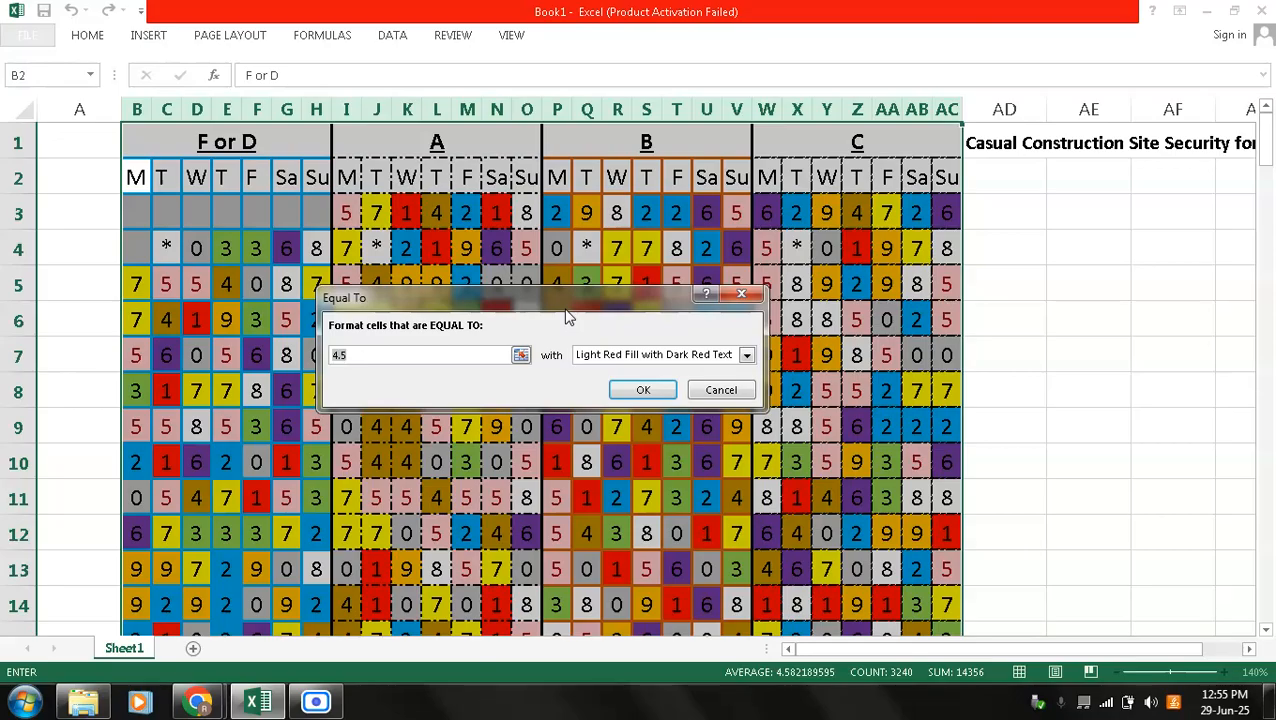
text(0)
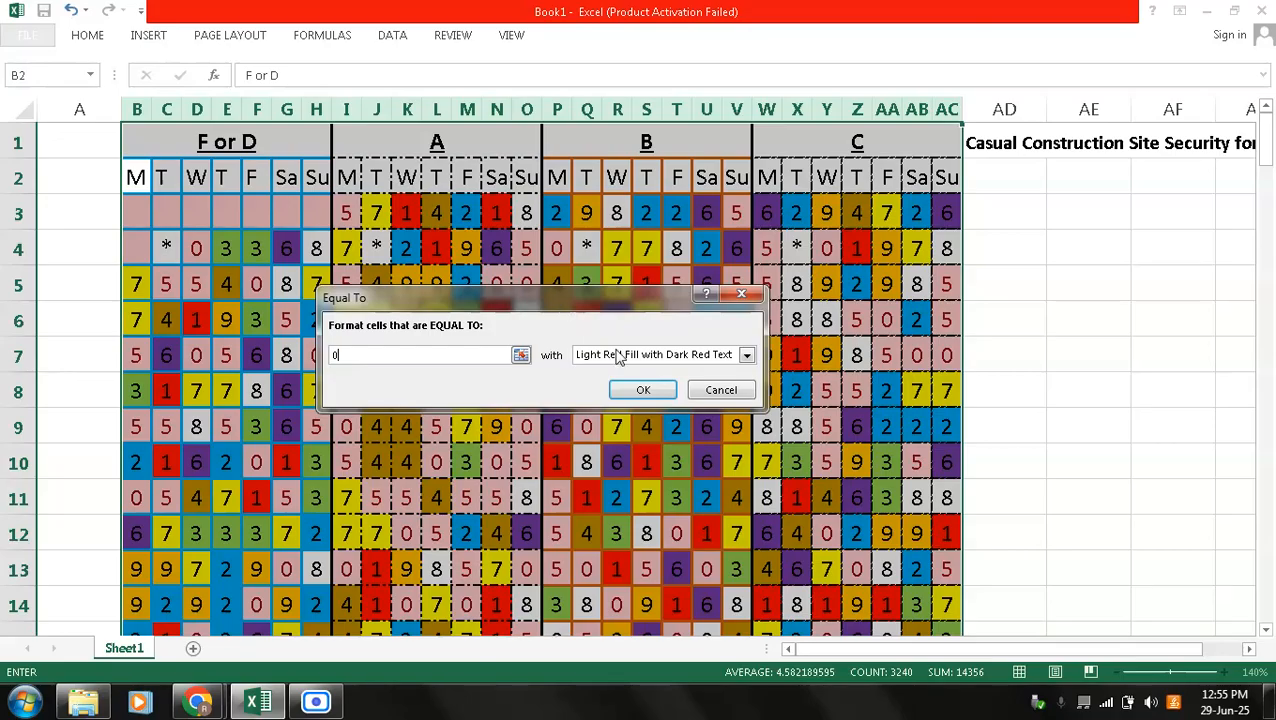
- Give the rule a custom format with a red fill, change its value to 1, apply it and deselect the columns
click(746, 356)
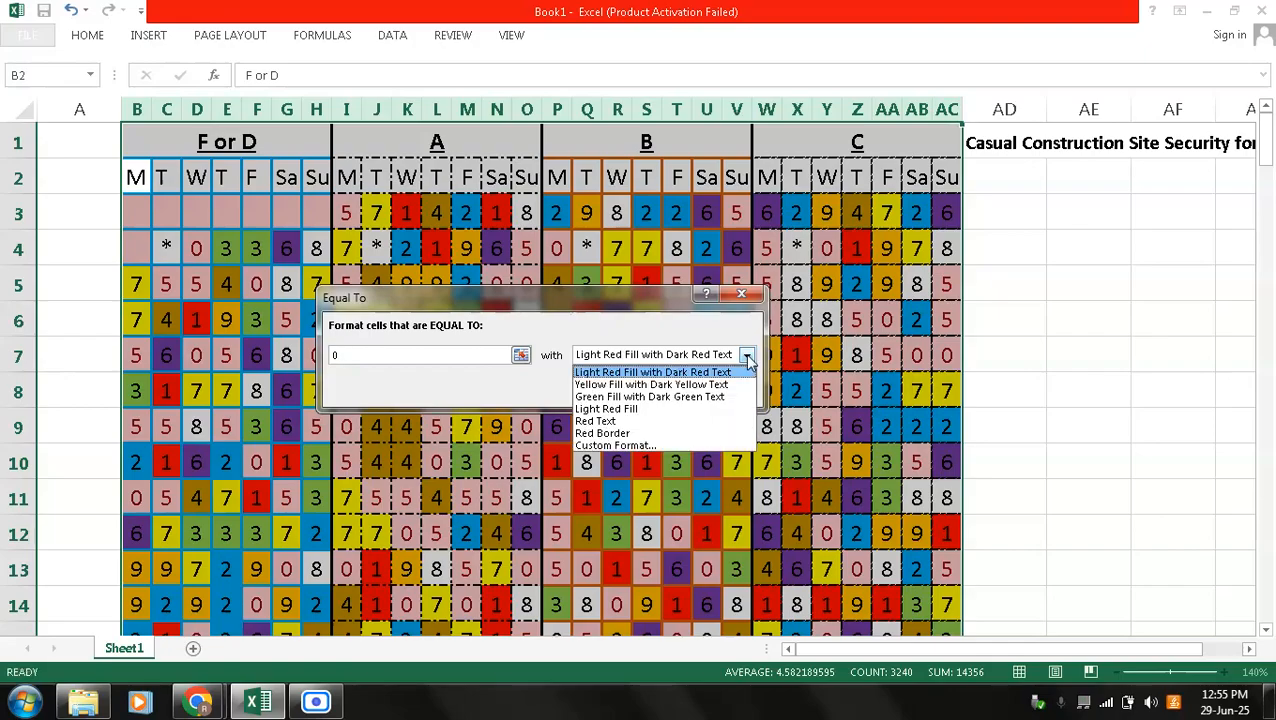
click(731, 445)
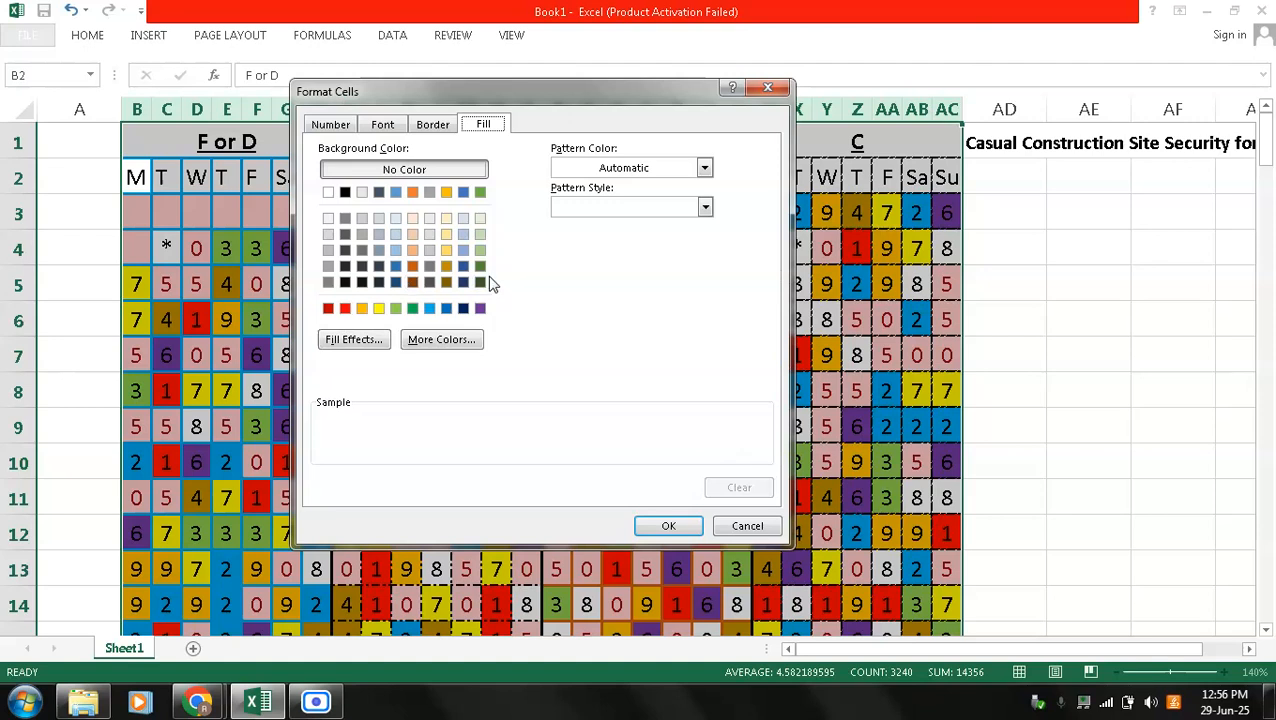
click(345, 308)
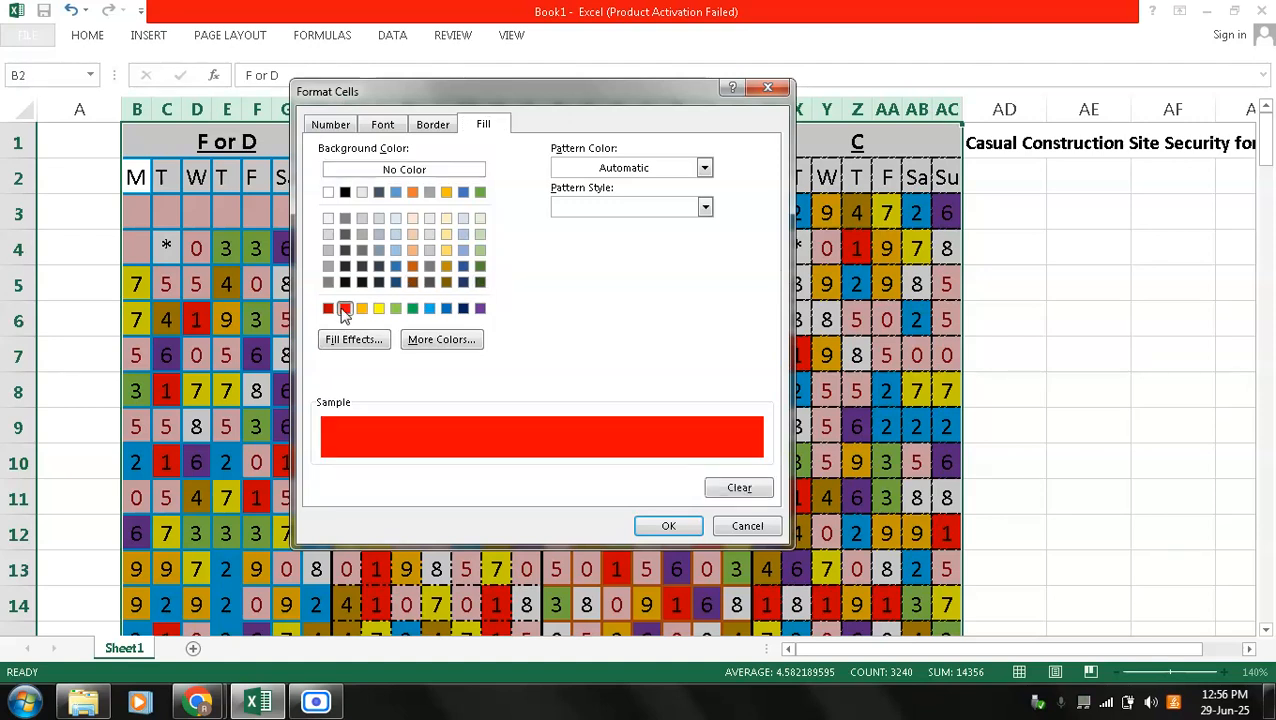
click(668, 530)
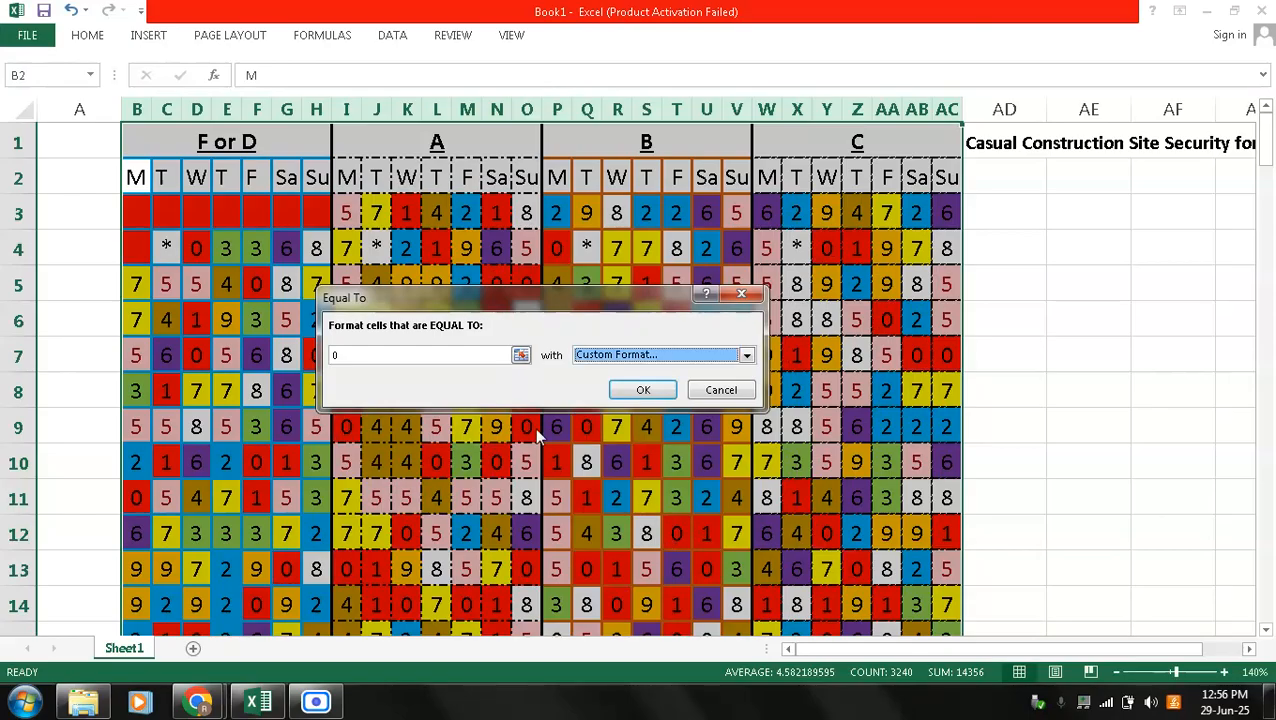
click(484, 354)
key(BackSpace)
text(1)
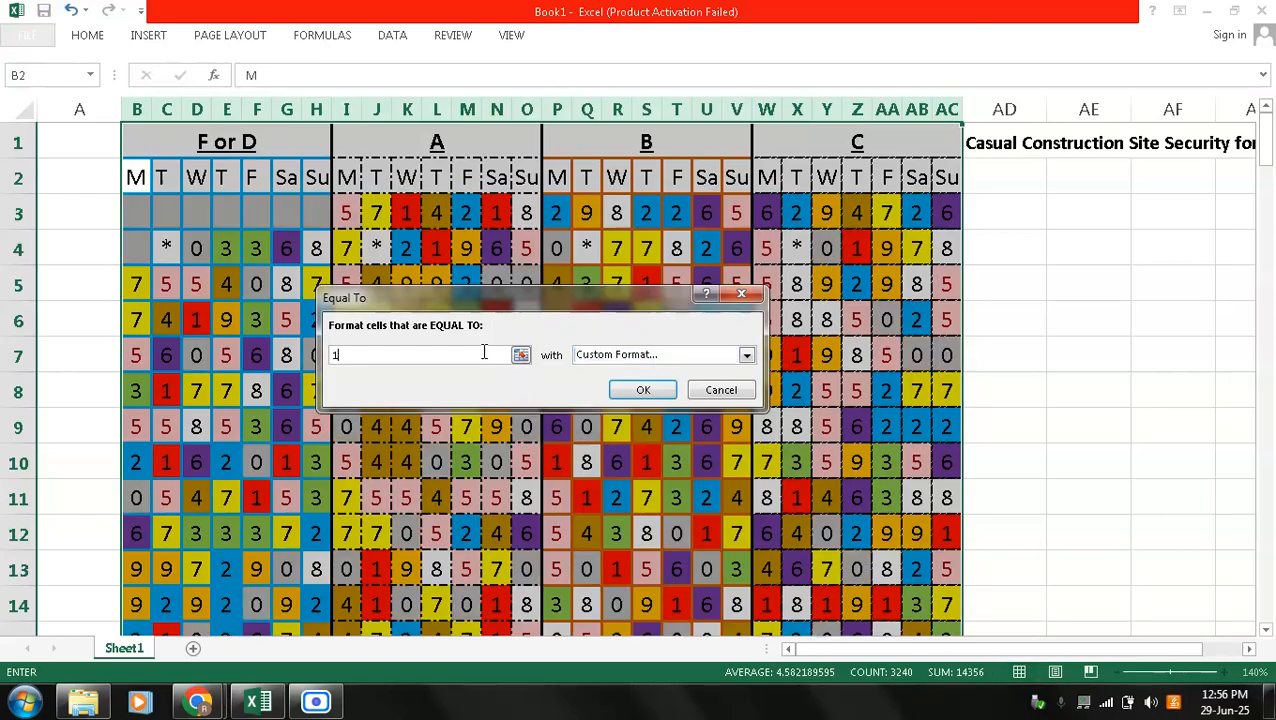
click(643, 391)
click(643, 391)
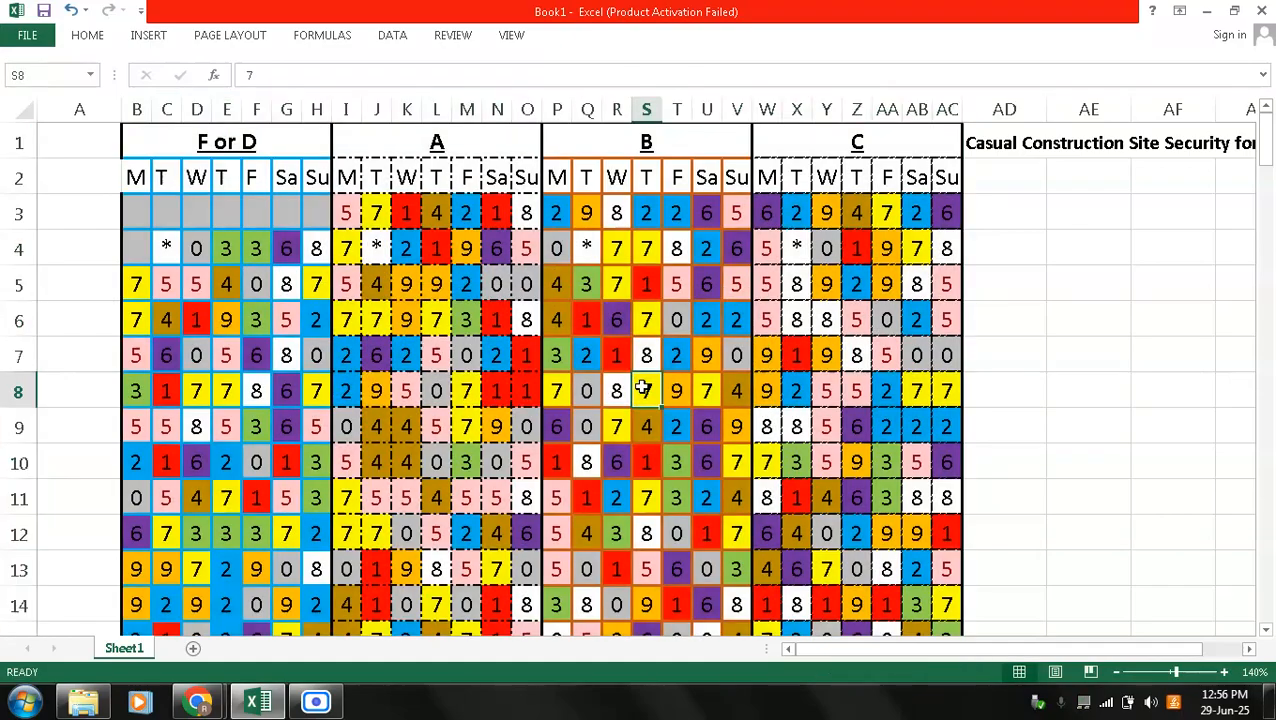
- Enter 1 in the empty cell Q121 below the filled rows of table B to test the whole-column rule
key(Page_Down)
key(Page_Down)
key(Page_Down)
key(Page_Down)
key(Page_Down)
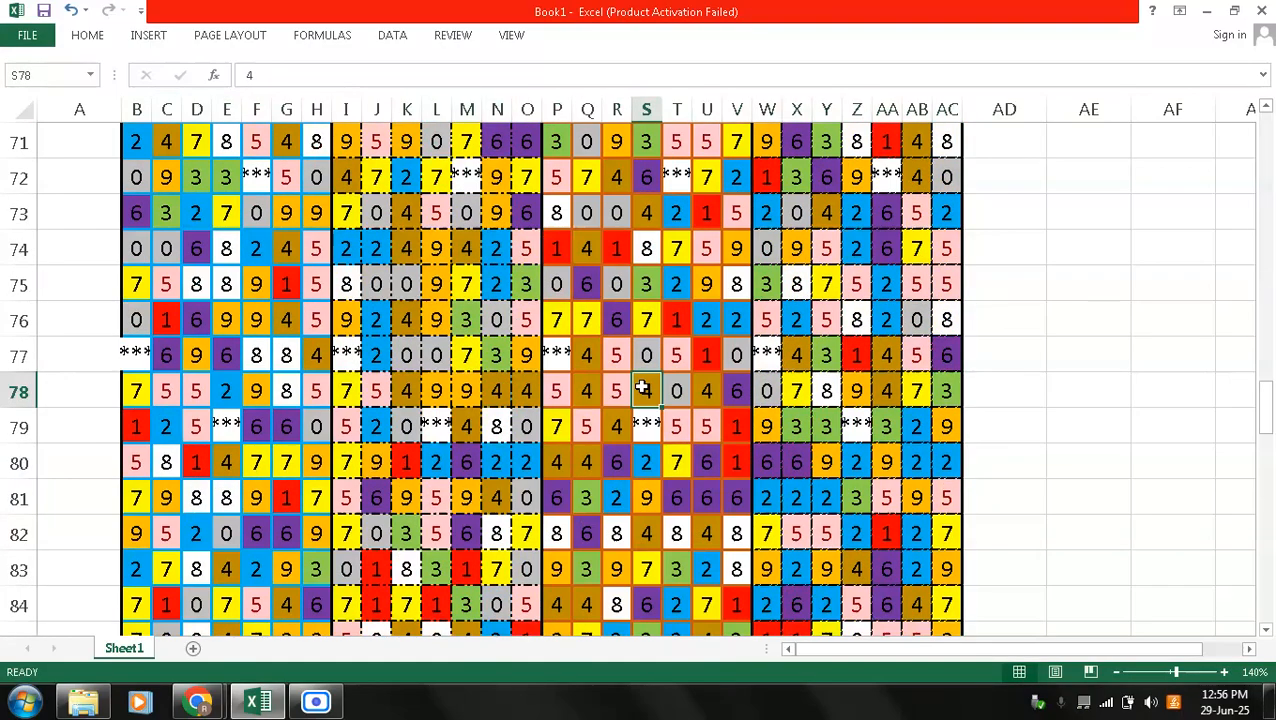
key(Page_Down)
key(Page_Down)
key(Page_Down)
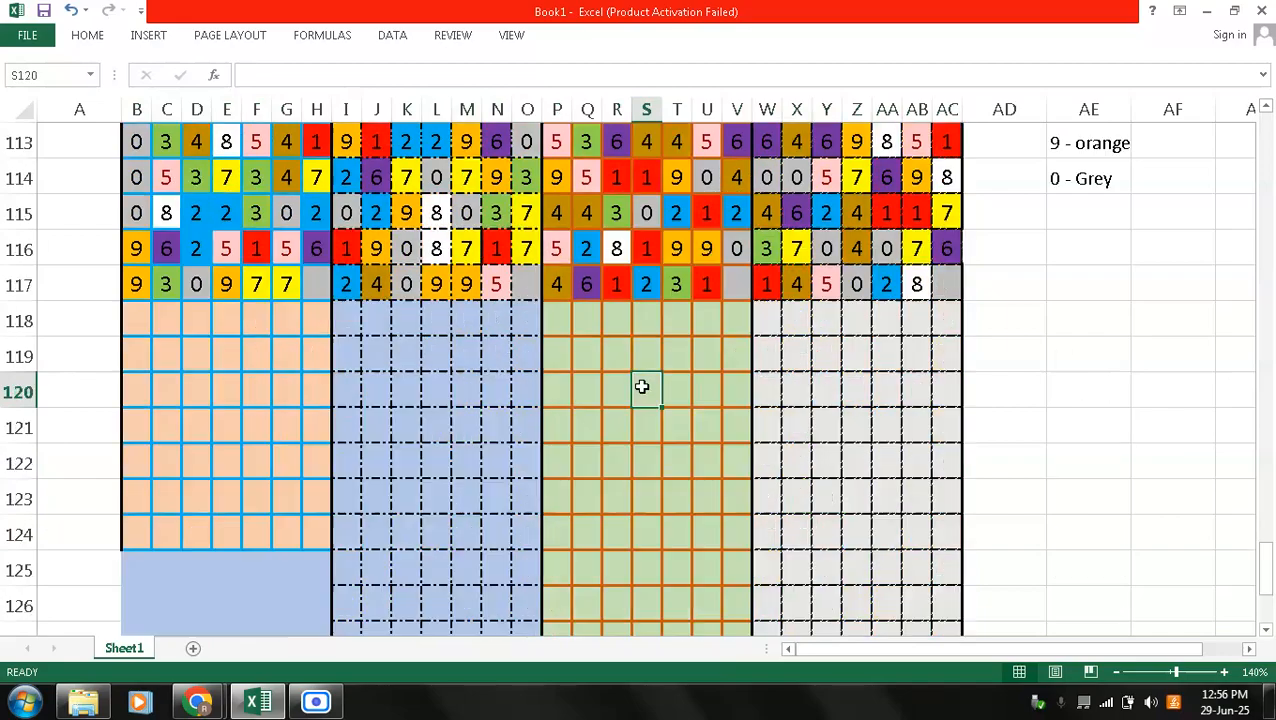
click(619, 432)
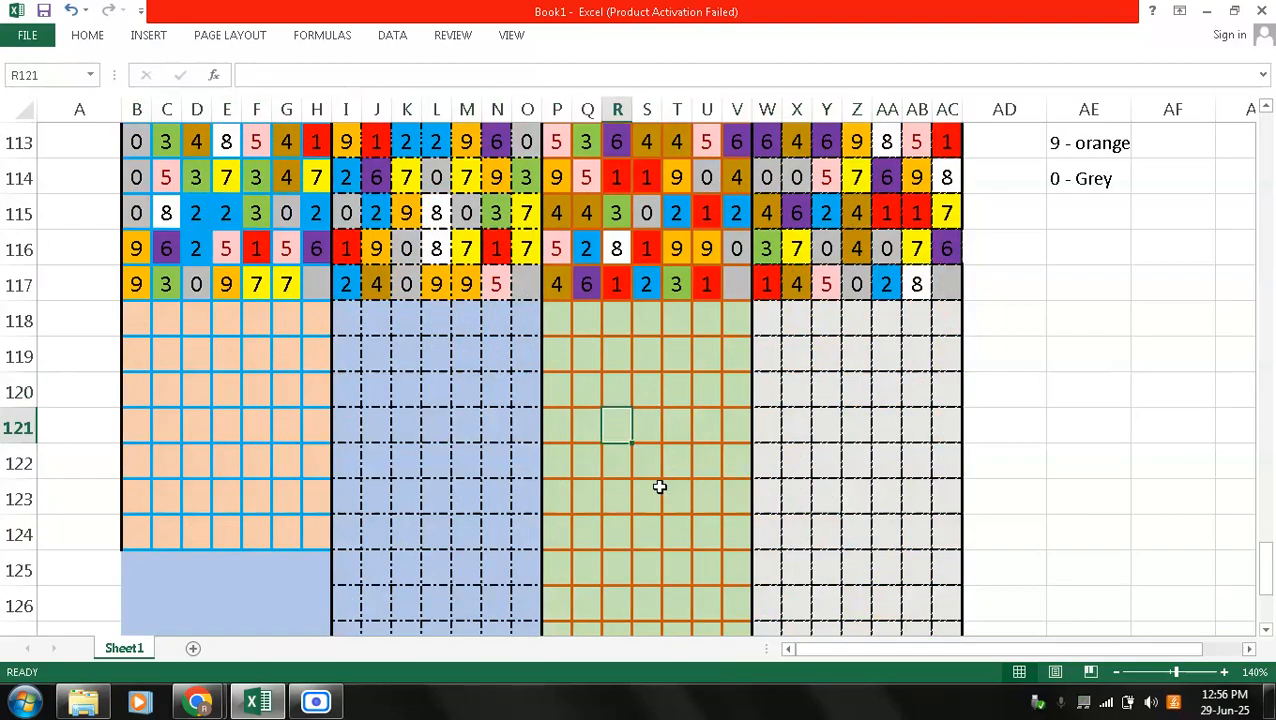
key(Left)
text(1)
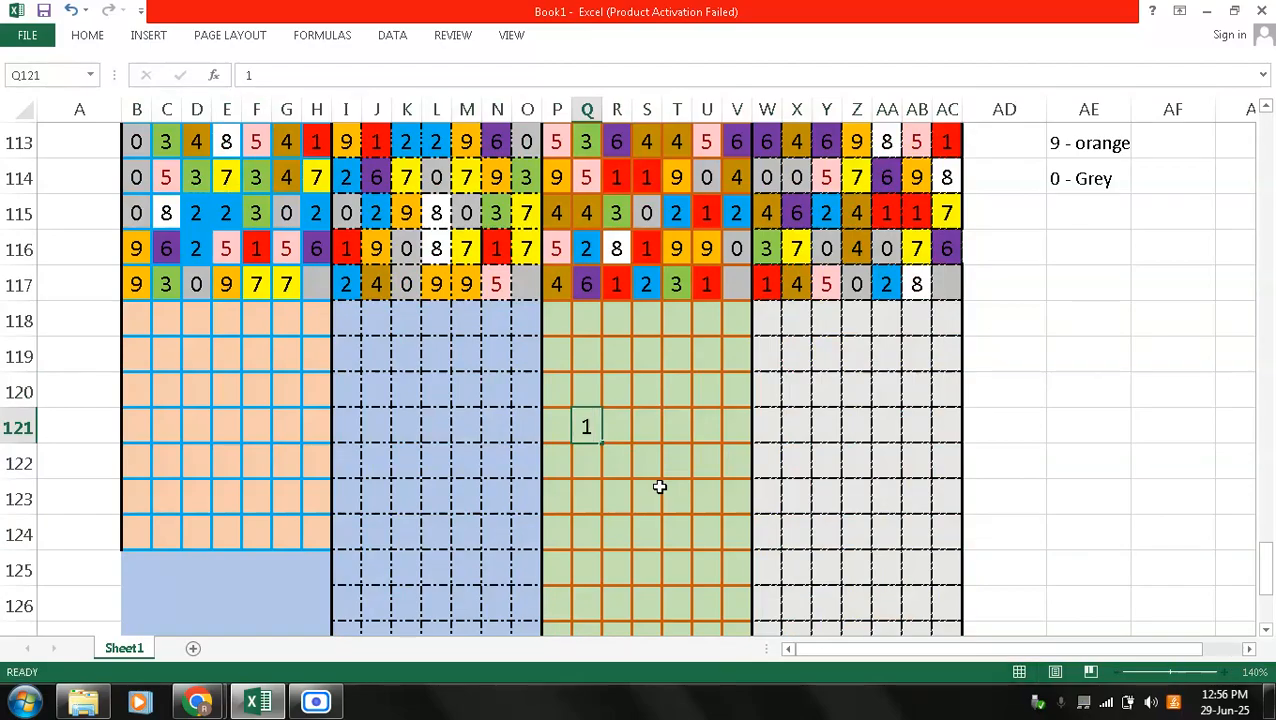
key(Return)
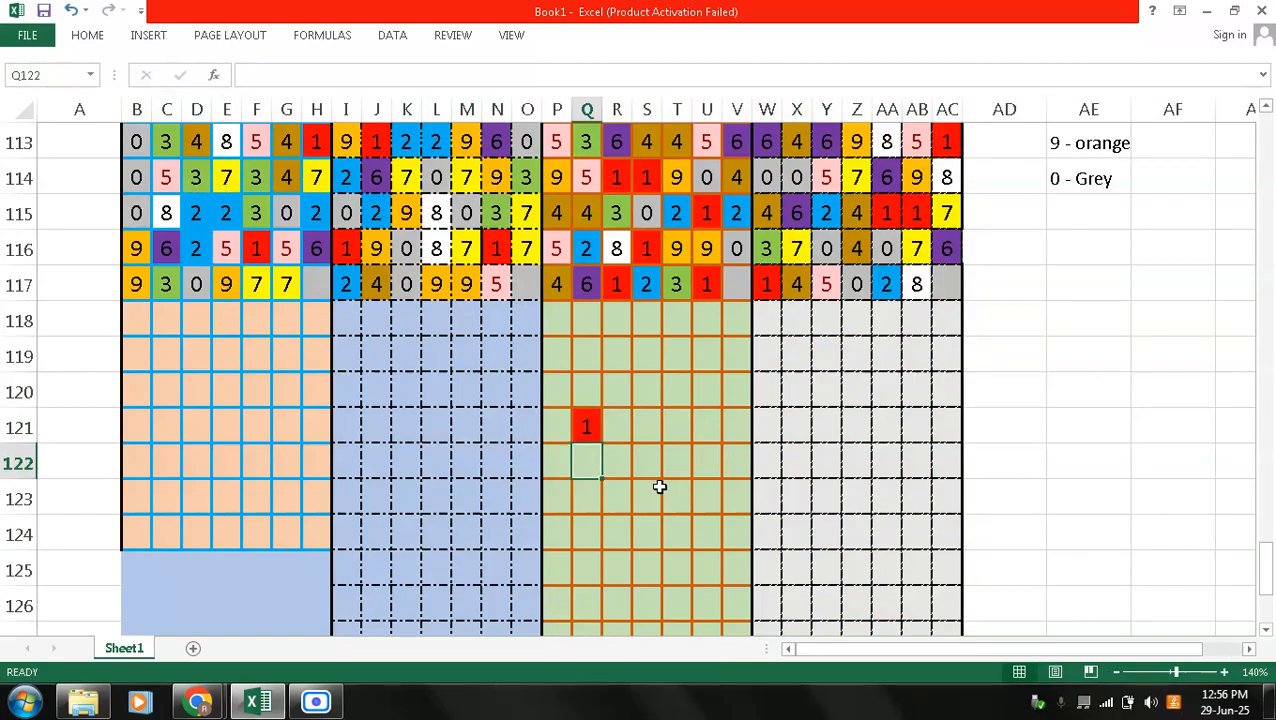
key(Up)
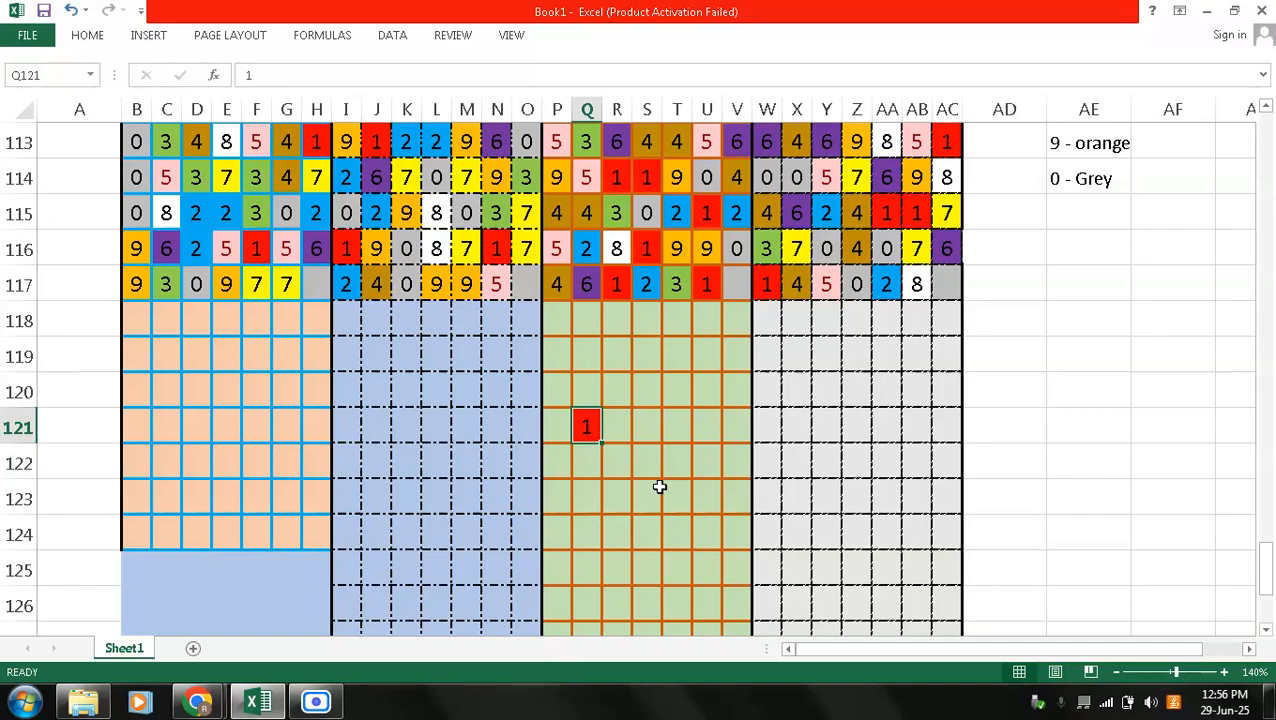
key(Right)
key(Right)
key(Right)
key(Right)
key(Right)
key(Right)
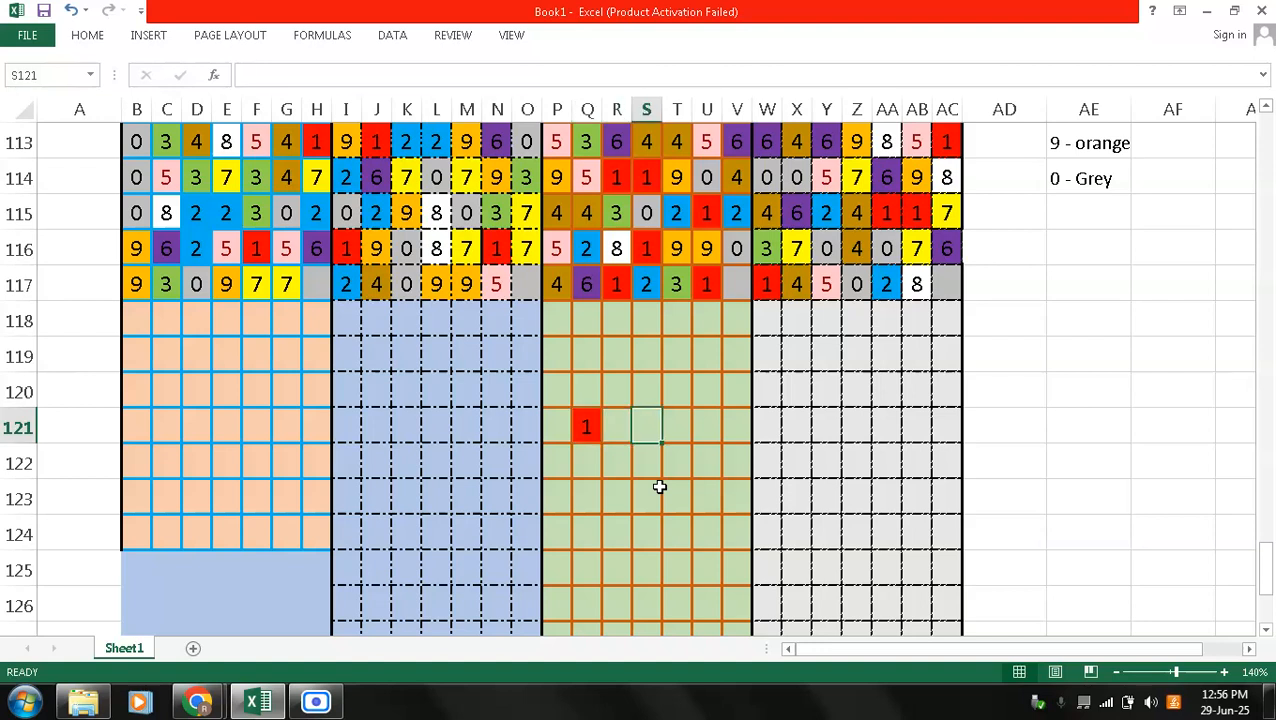
key(Right)
key(Right)
key(Right)
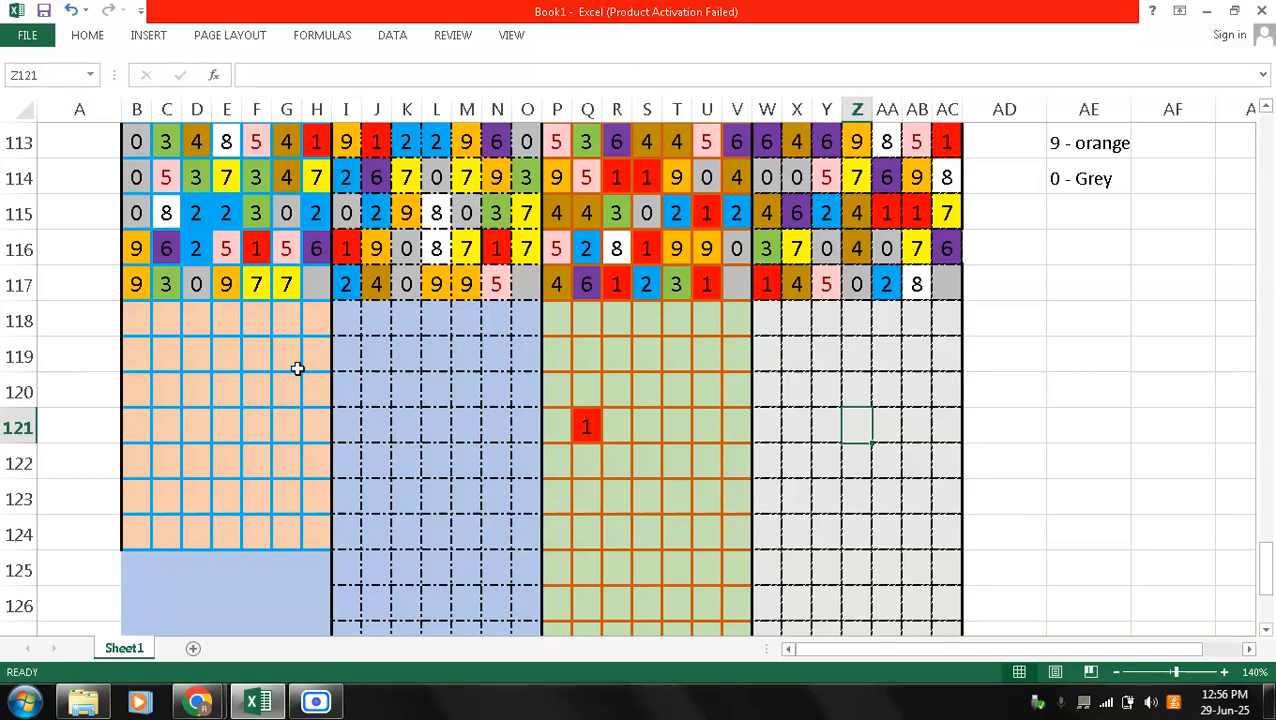
- Select all four tables from the F or D heading in row 1 down to row 250, B1:AC250
click(136, 340)
scroll(137, 340, up, 5)
click(137, 340)
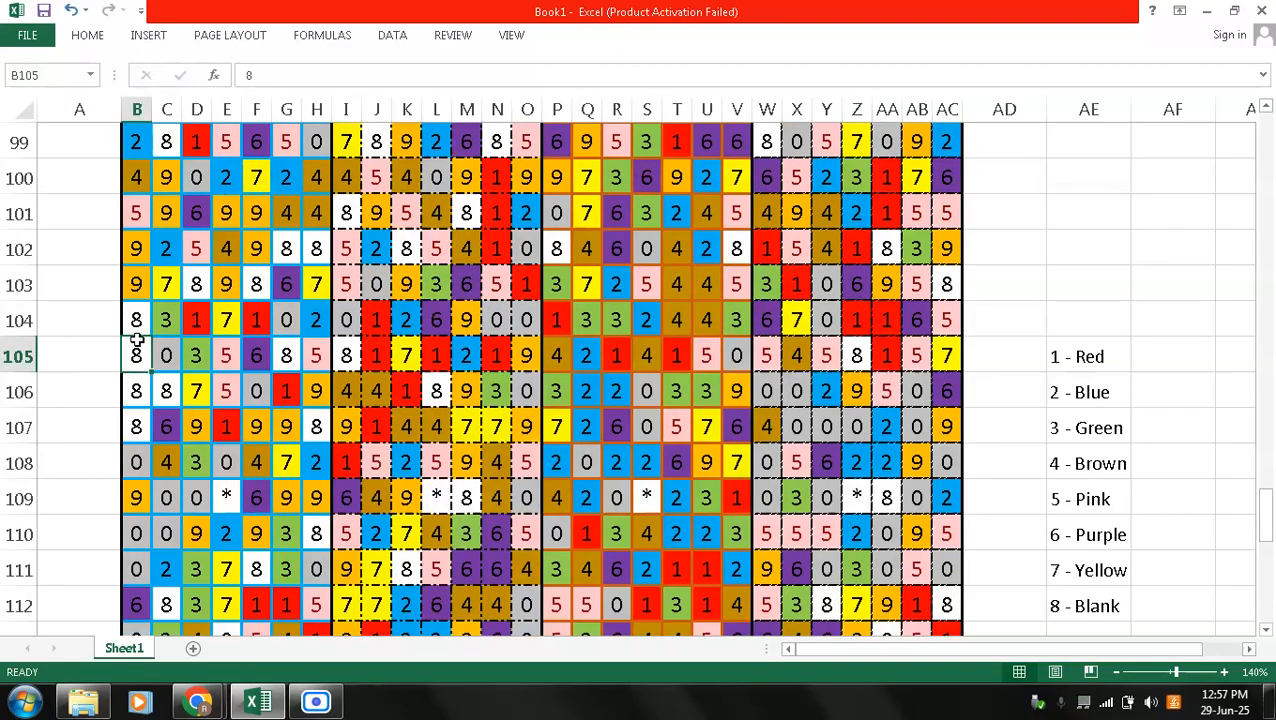
key(Page_Up)
key(Page_Up)
key(Page_Up)
key(Page_Up)
key(Page_Up)
key(Page_Up)
key(Page_Up)
key(Up)
key(Up)
key(Up)
key(Up)
key(Up)
key(Up)
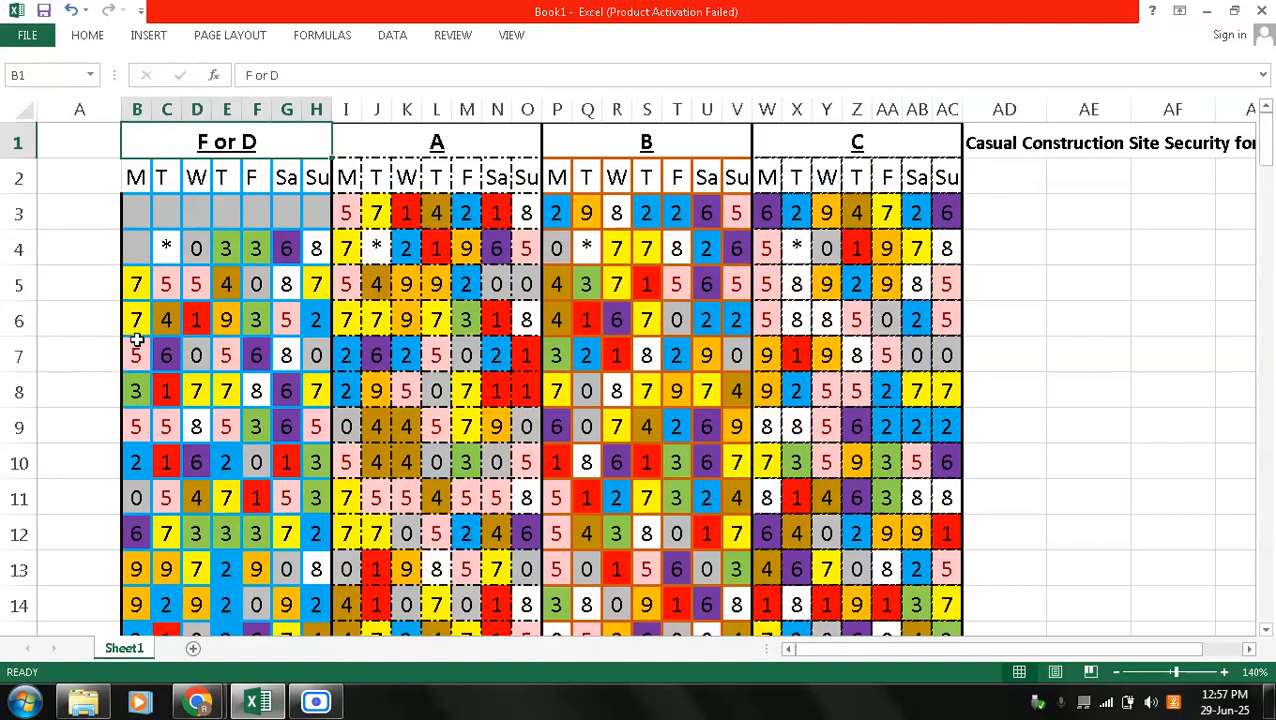
key(shift+Page_Down)
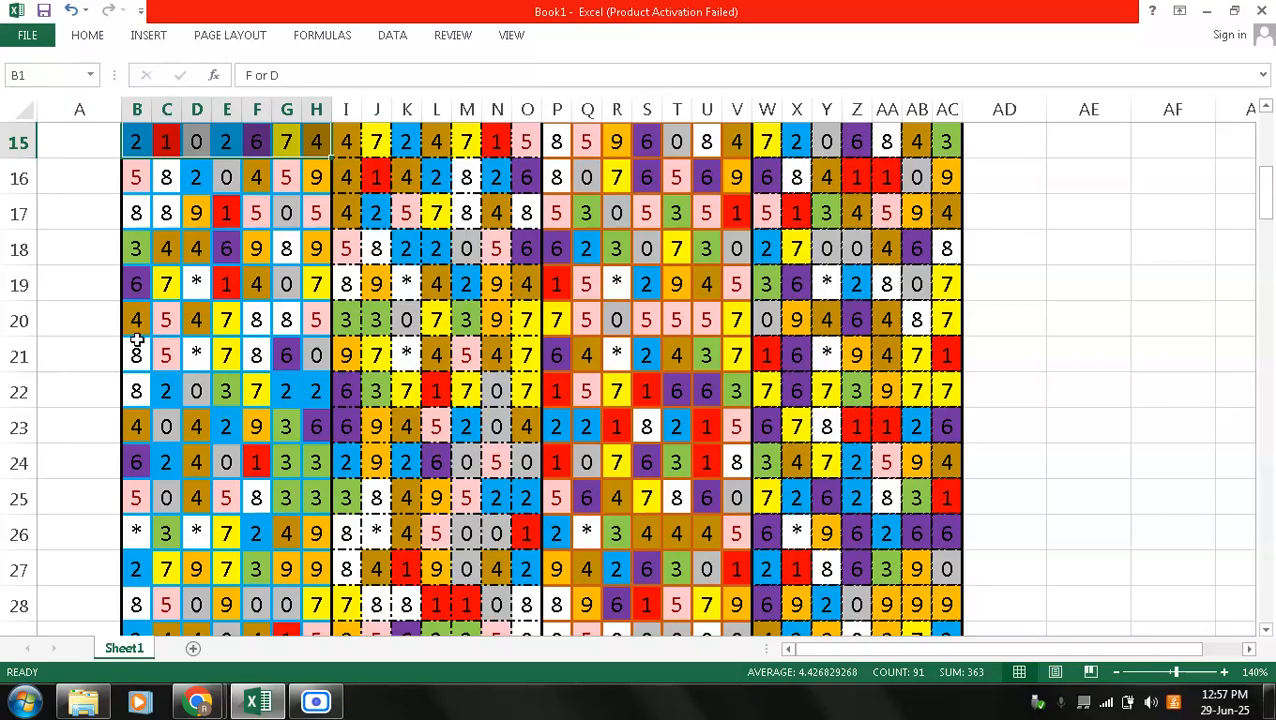
key(shift+Page_Down)
key(shift+Page_Down)
key(shift+Page_Down)
key(shift+Page_Down)
key(shift+Page_Down)
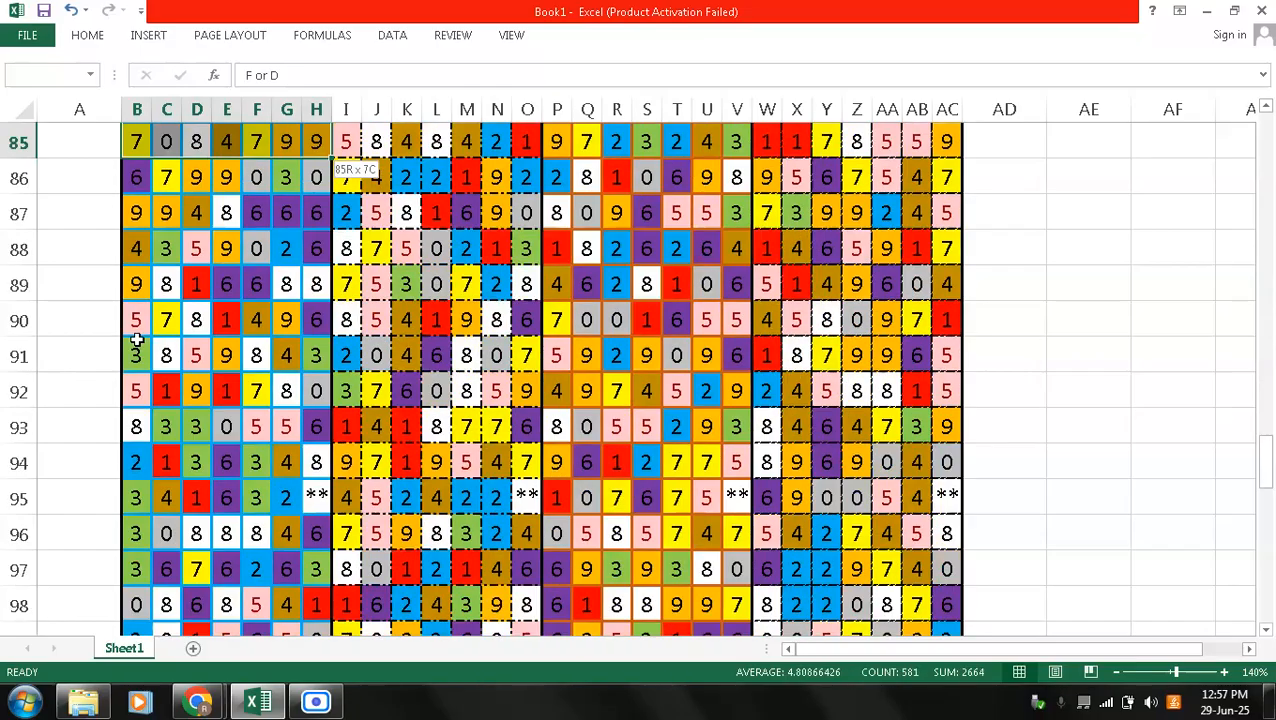
key(shift+Page_Down)
key(shift+Page_Down)
key(shift+Page_Down)
key(shift+Page_Down)
key(shift+Page_Down)
key(shift+Page_Down)
key(shift+Page_Down)
key(shift+Page_Down)
key(shift+Page_Down)
key(shift+Page_Down)
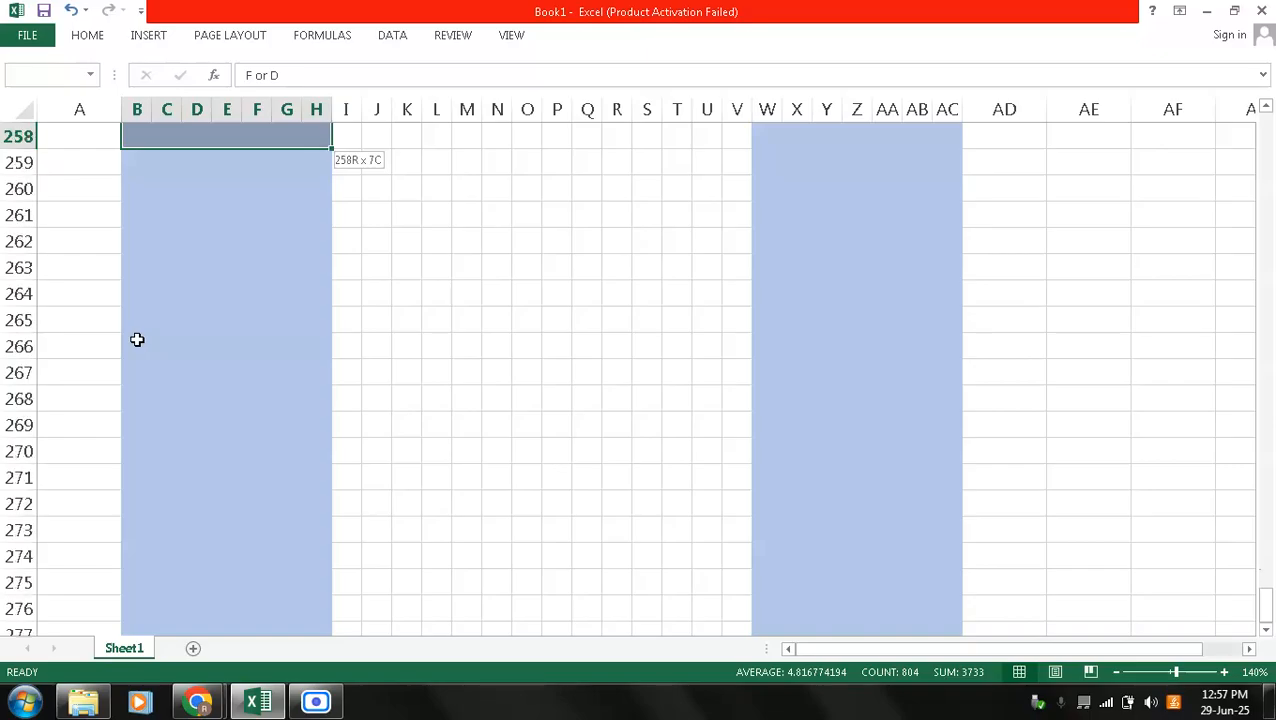
key(shift+Up)
key(shift+Up)
key(shift+Up)
key(shift+Up)
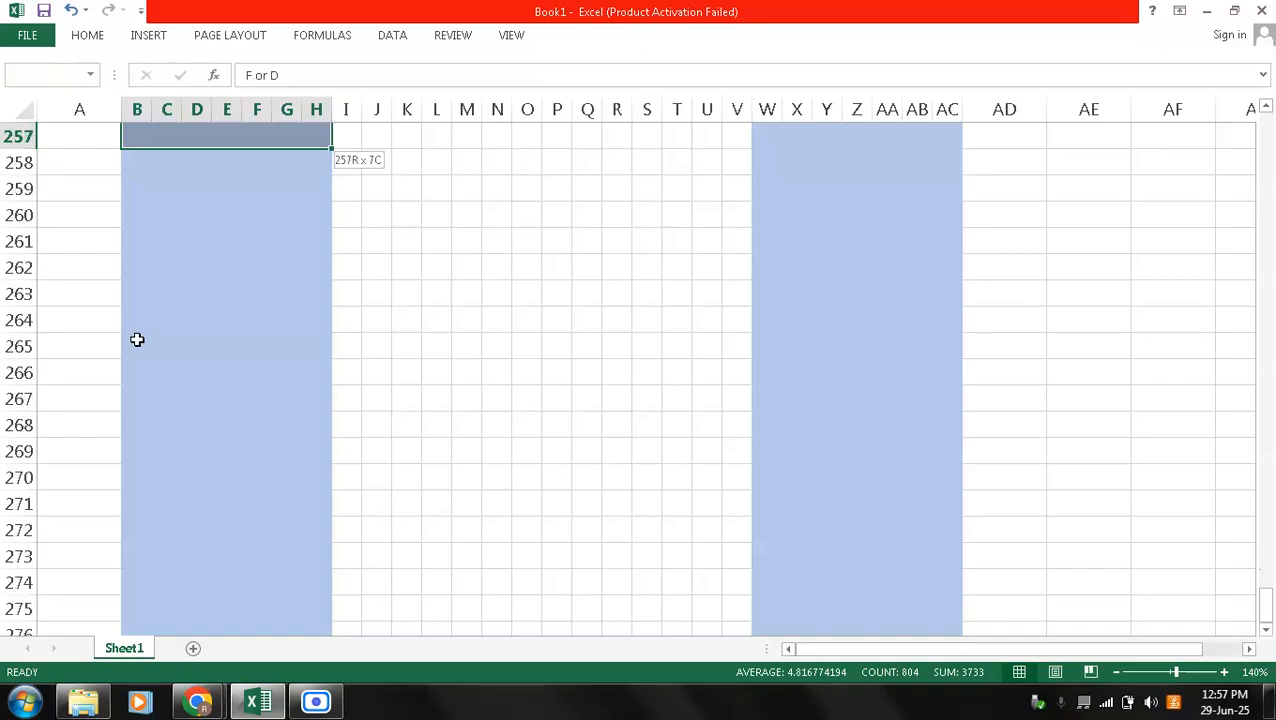
key(shift+Up)
key(shift+Up)
key(shift+Up)
key(shift+Up)
key(shift+Up)
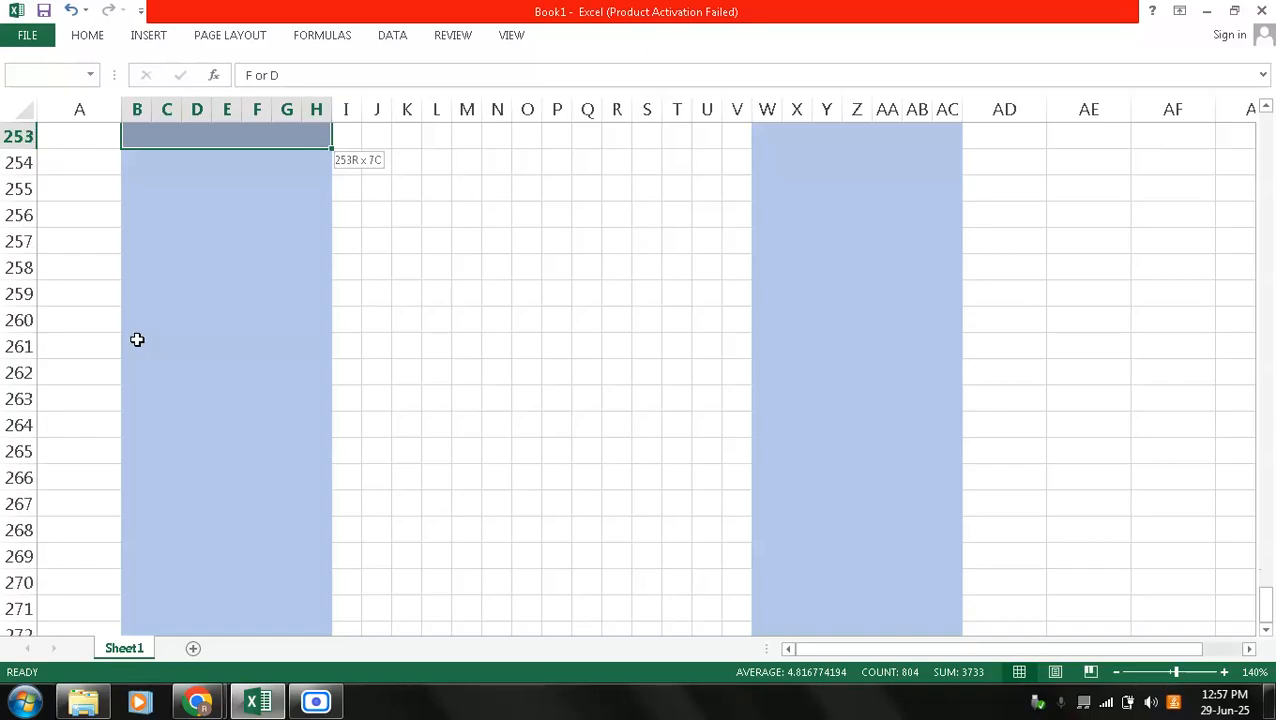
key(shift+Down)
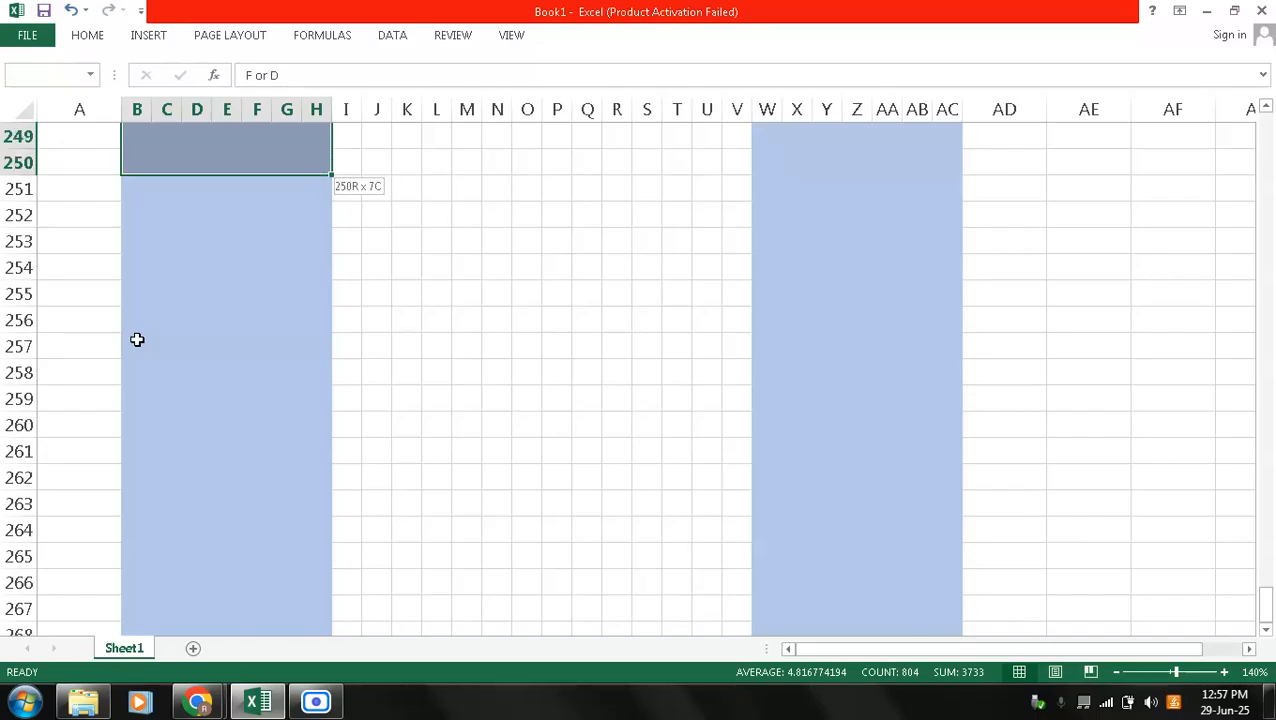
key(shift+Right)
key(shift+Right)
key(shift+Right)
key(shift+Right)
key(shift+Right)
key(shift+Right)
key(shift+Right)
key(shift+Right)
key(shift+Right)
key(shift+Right)
key(shift+Right)
key(shift+Right)
key(shift+Right)
key(shift+Right)
key(shift+Right)
key(shift+Right)
key(shift+Right)
key(shift+Right)
key(shift+Right)
key(shift+Right)
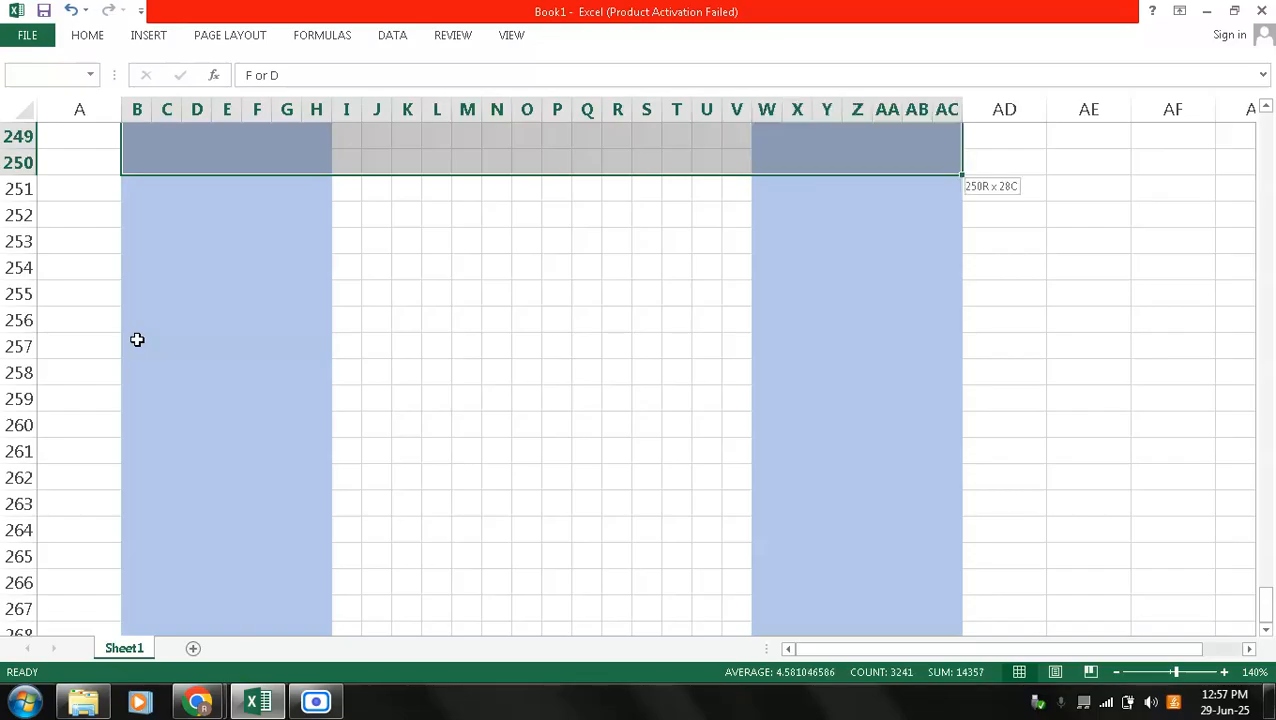
- Try setting up an Equal To rule for the value 2 with a custom format on B1:AC250, and cancel it
click(76, 40)
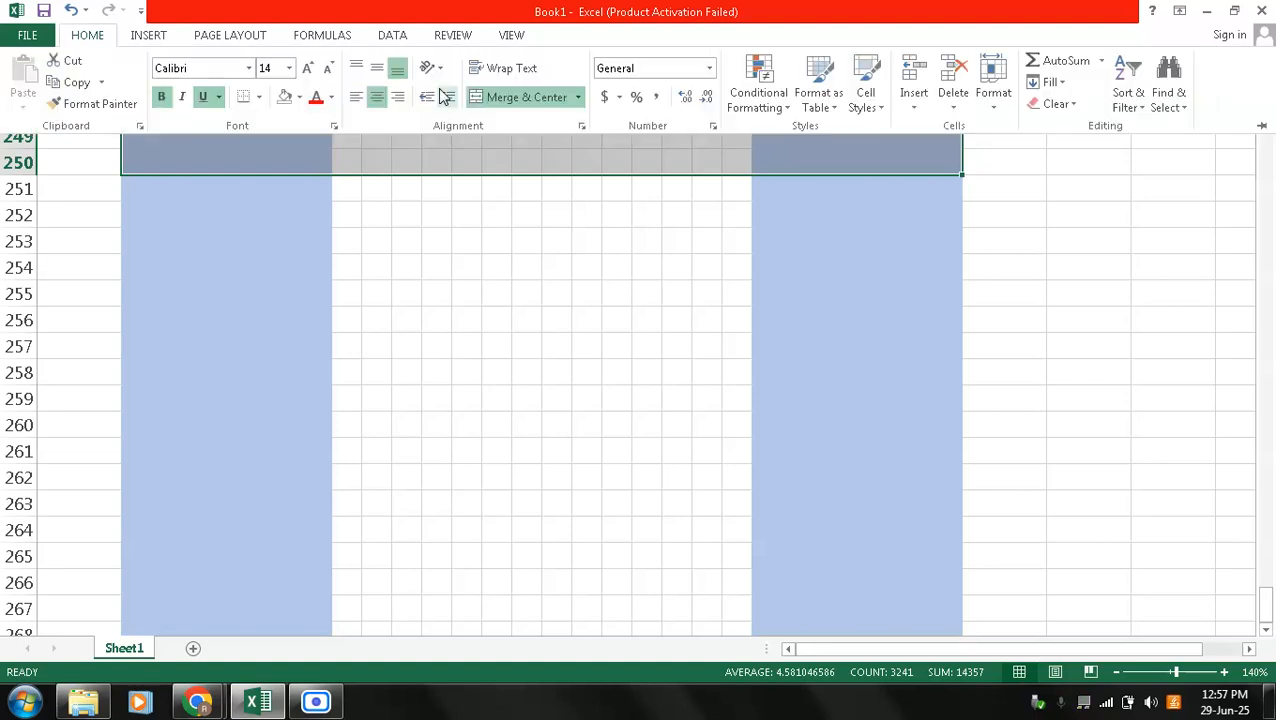
click(745, 104)
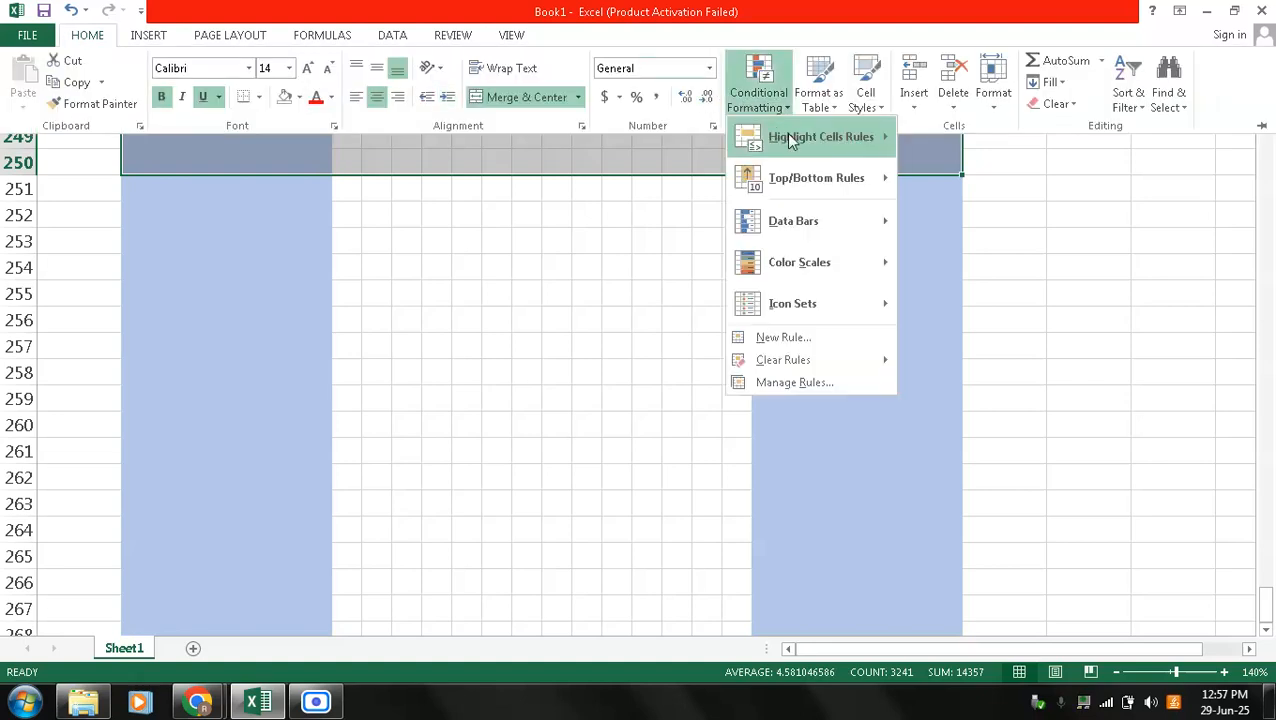
mouse_move(792, 140)
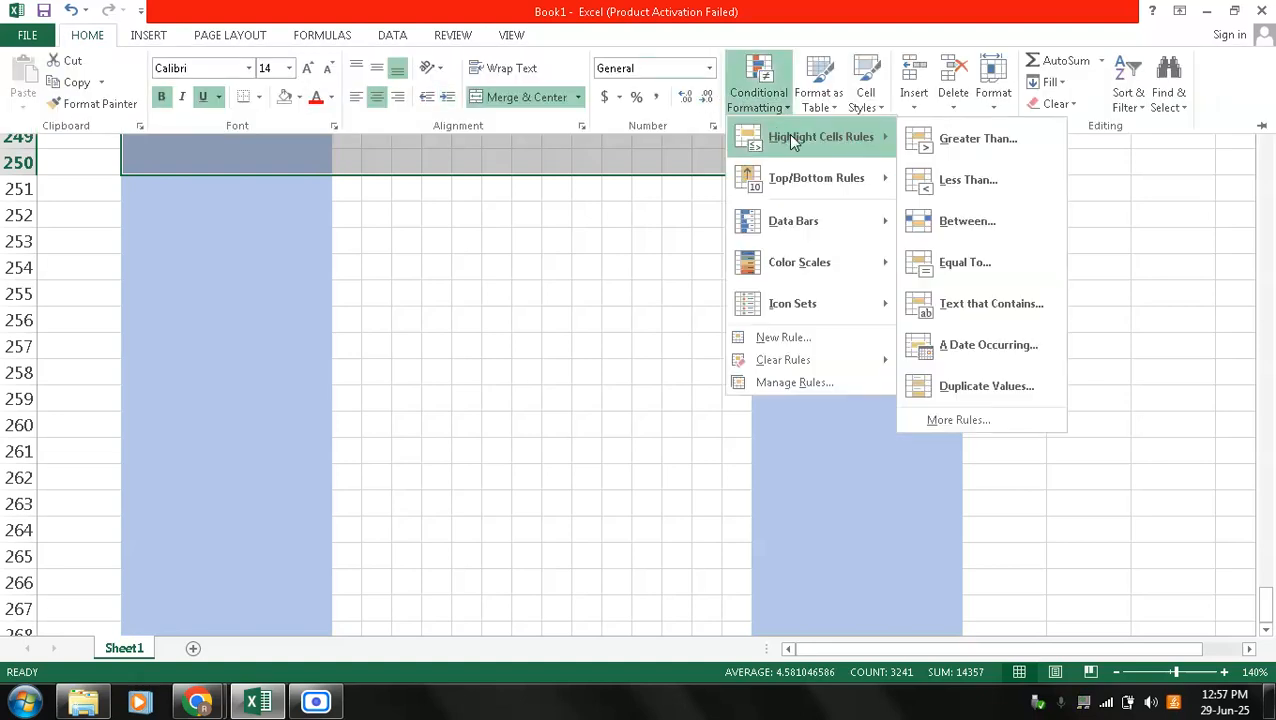
click(964, 280)
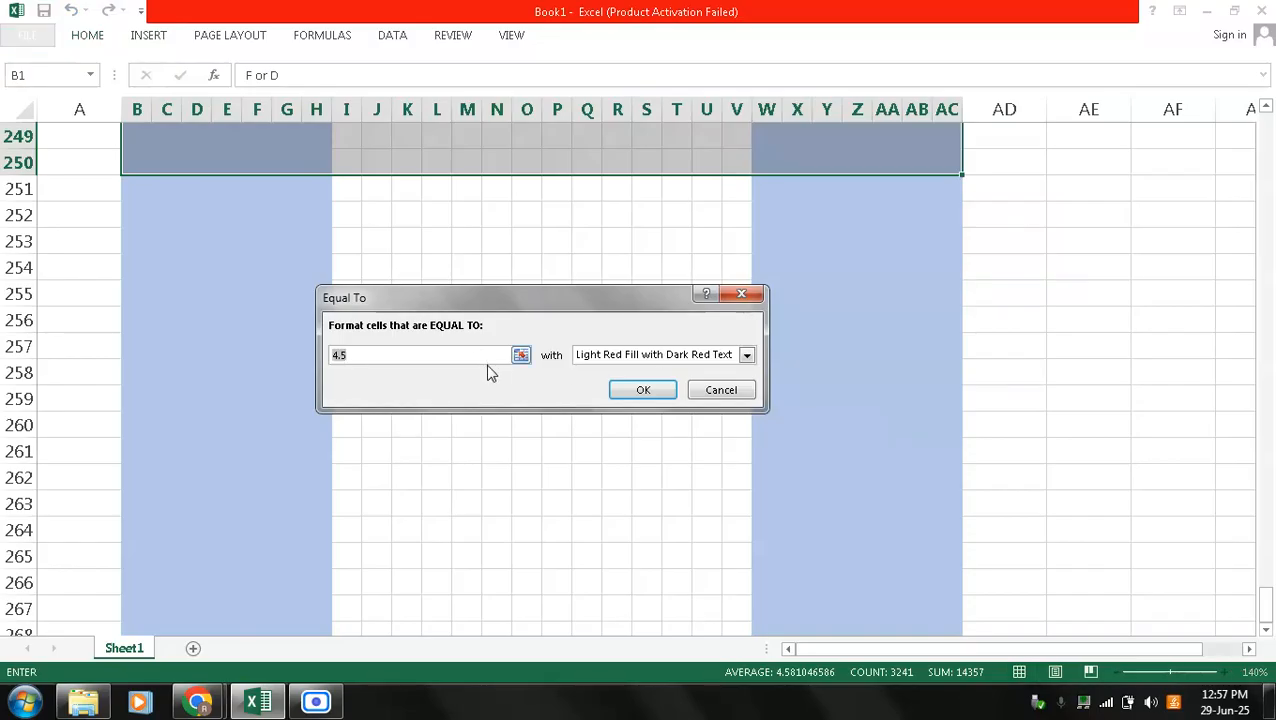
key(BackSpace)
text(2)
click(746, 355)
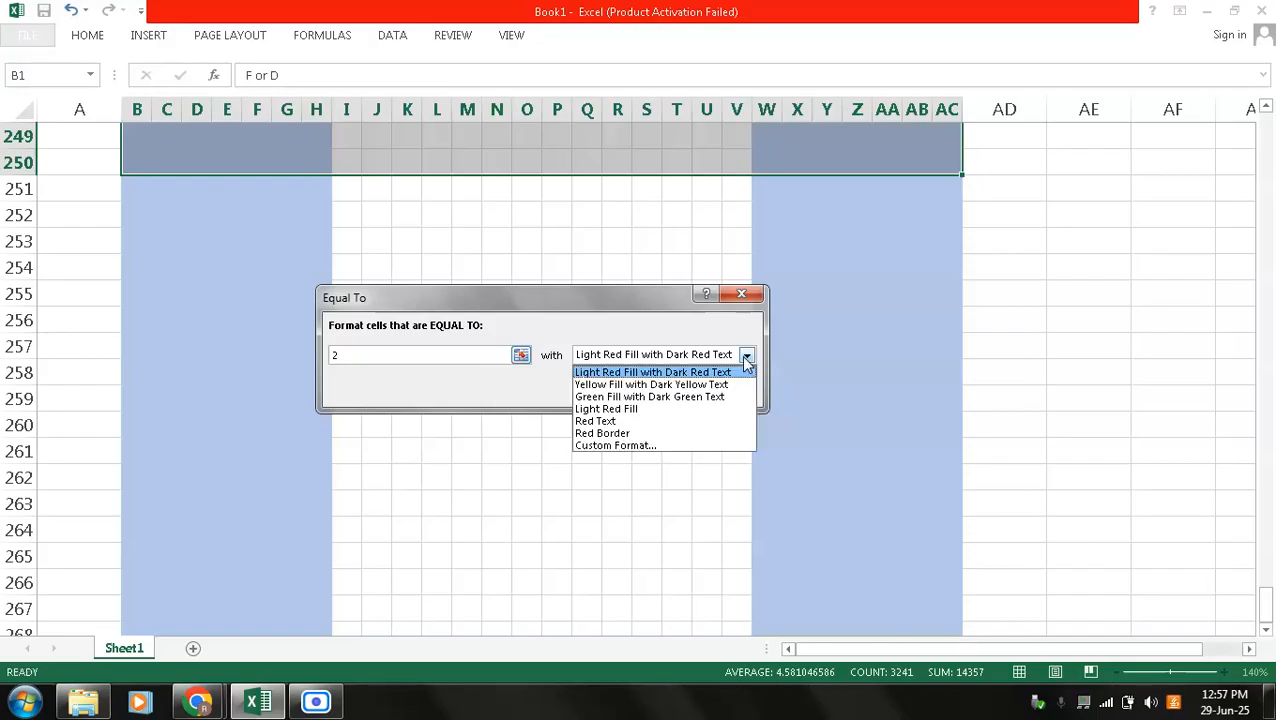
click(714, 446)
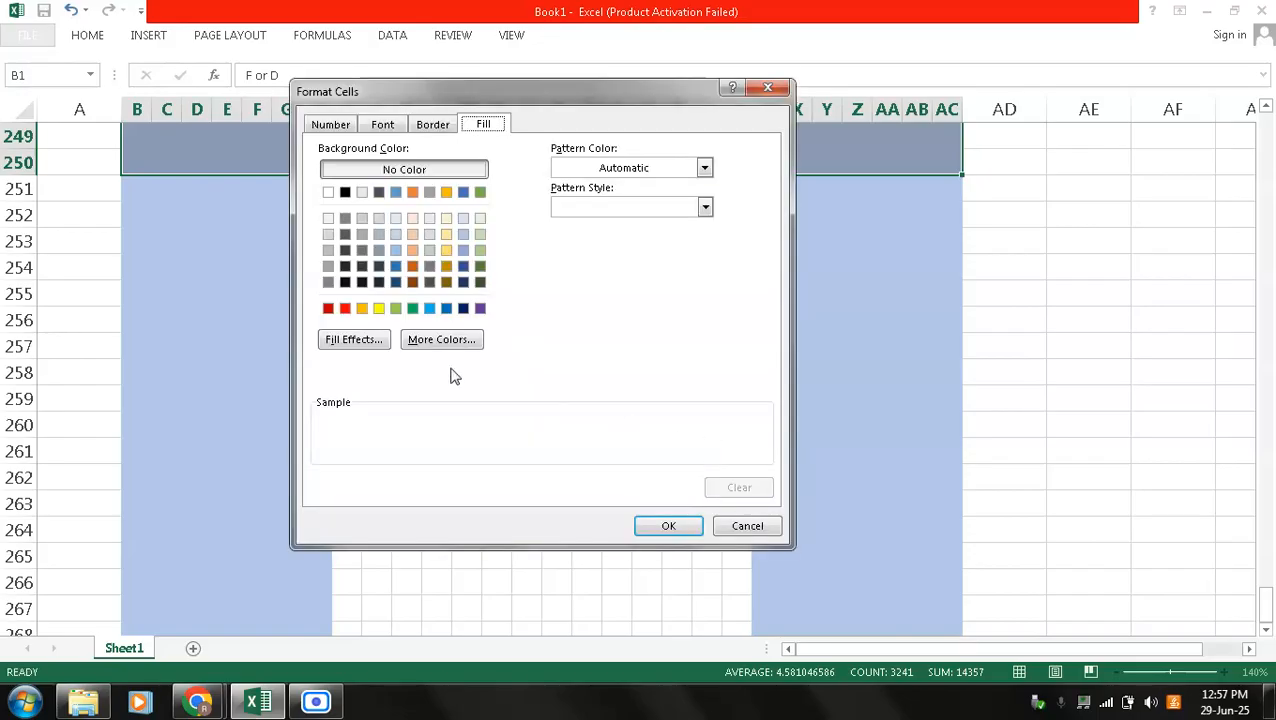
click(648, 524)
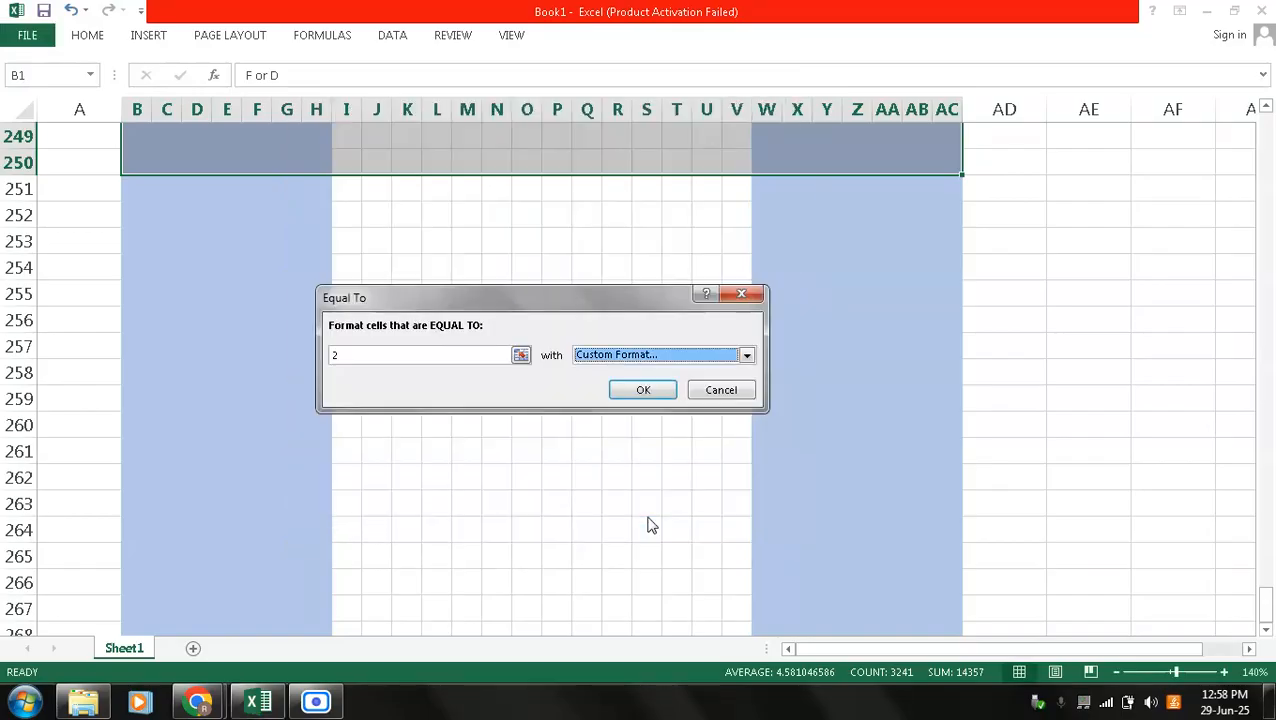
click(721, 390)
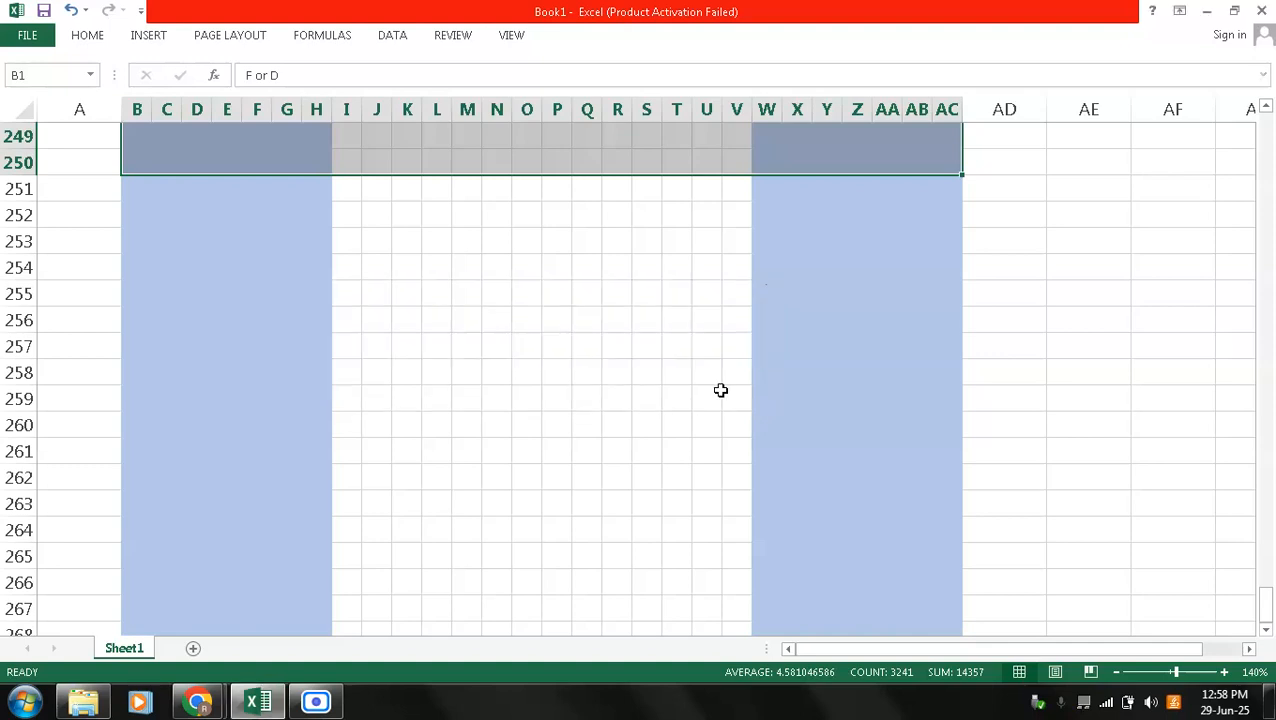
- Deselect the range and review the colour-coded tables back up to the headings in row 1
click(642, 392)
key(Page_Up)
key(Page_Up)
key(Page_Up)
key(Page_Up)
key(Page_Up)
key(Page_Up)
key(Page_Up)
key(Page_Up)
key(Page_Up)
key(Page_Up)
key(Page_Up)
key(Page_Up)
key(Page_Up)
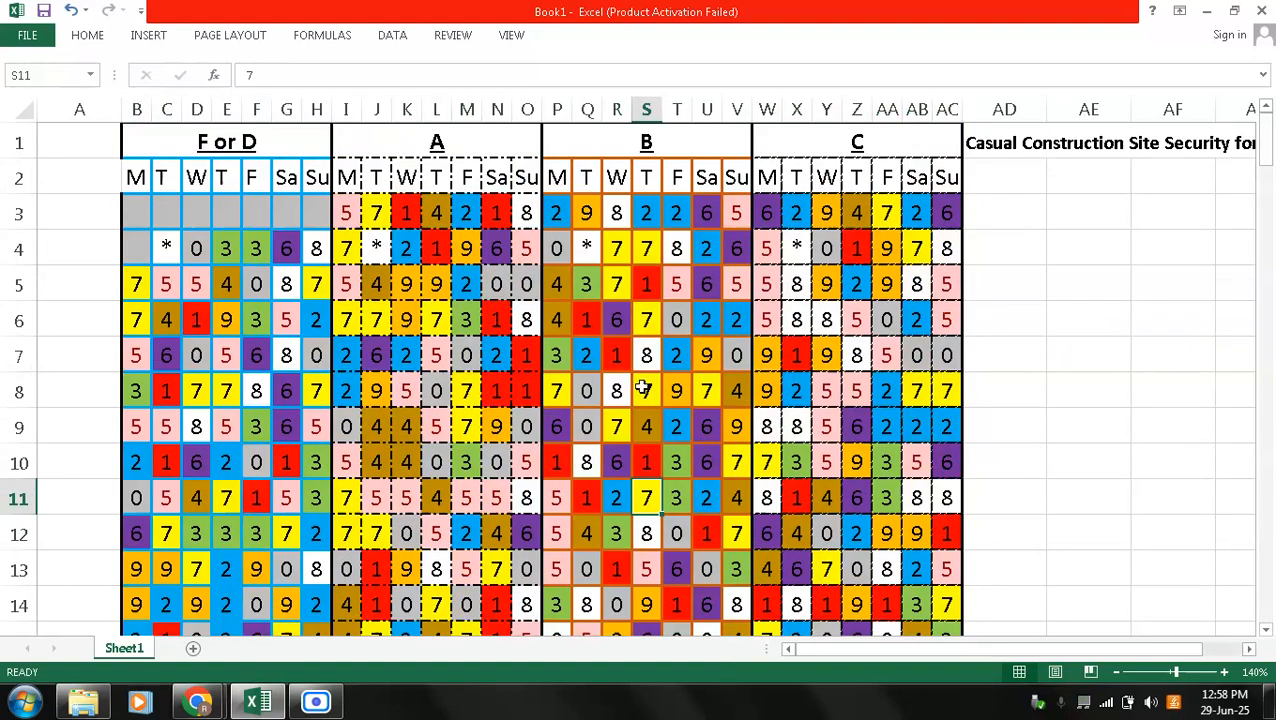
click(576, 145)
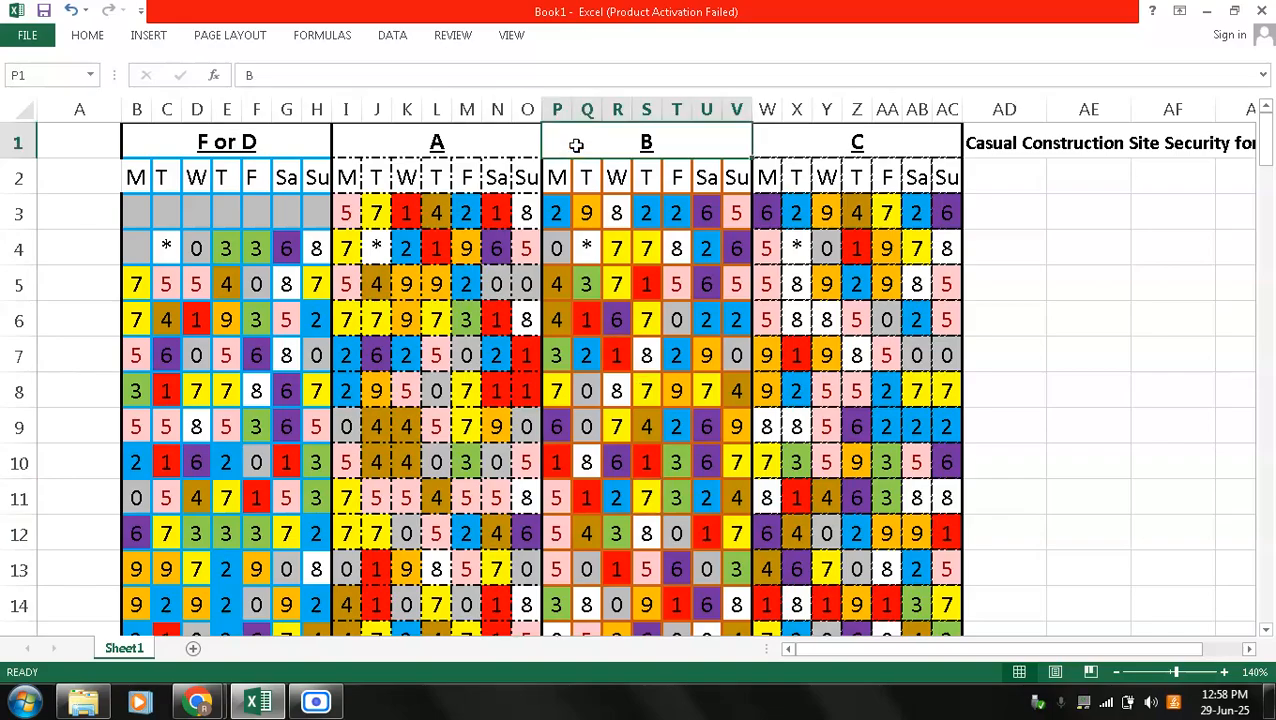